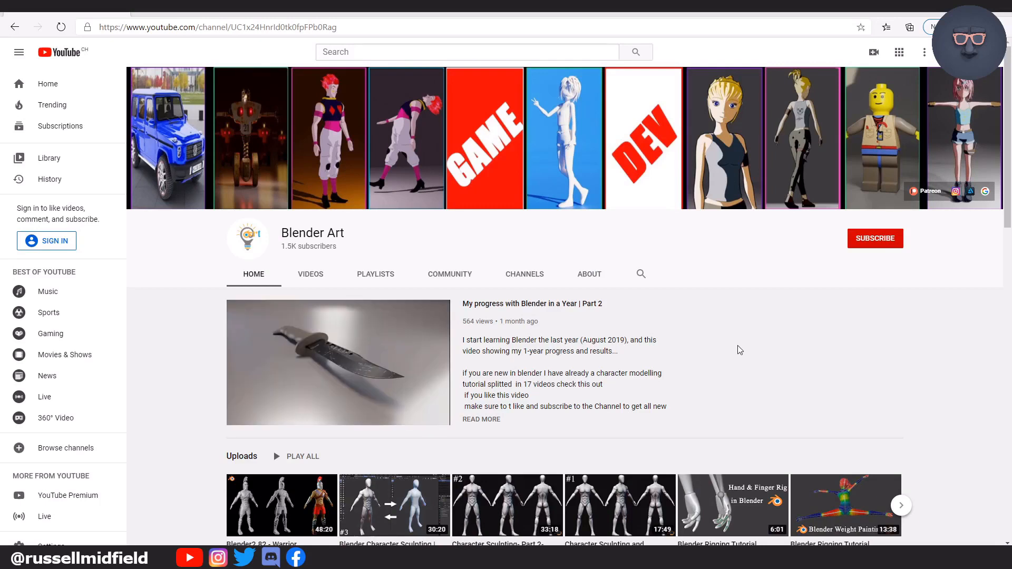
- Look over the Blender Art channel's home page, from its banner down to the Render Test playlist
{"action": "scroll", "coordinate": [738, 346], "scroll_direction": "down", "scroll_amount": 4}
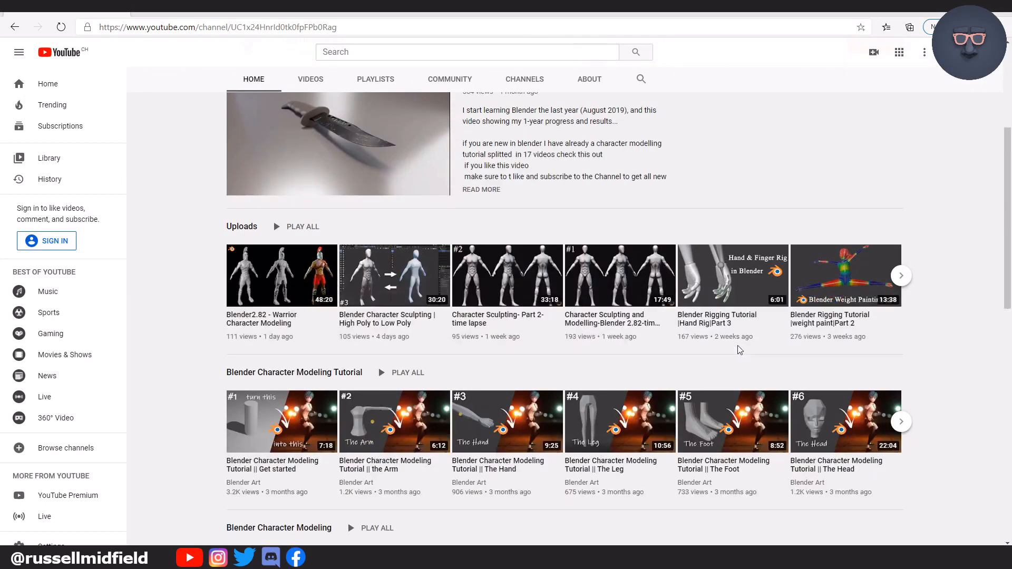
{"action": "scroll", "coordinate": [738, 346], "scroll_direction": "down", "scroll_amount": 3}
{"action": "scroll", "coordinate": [739, 350], "scroll_direction": "down", "scroll_amount": 2}
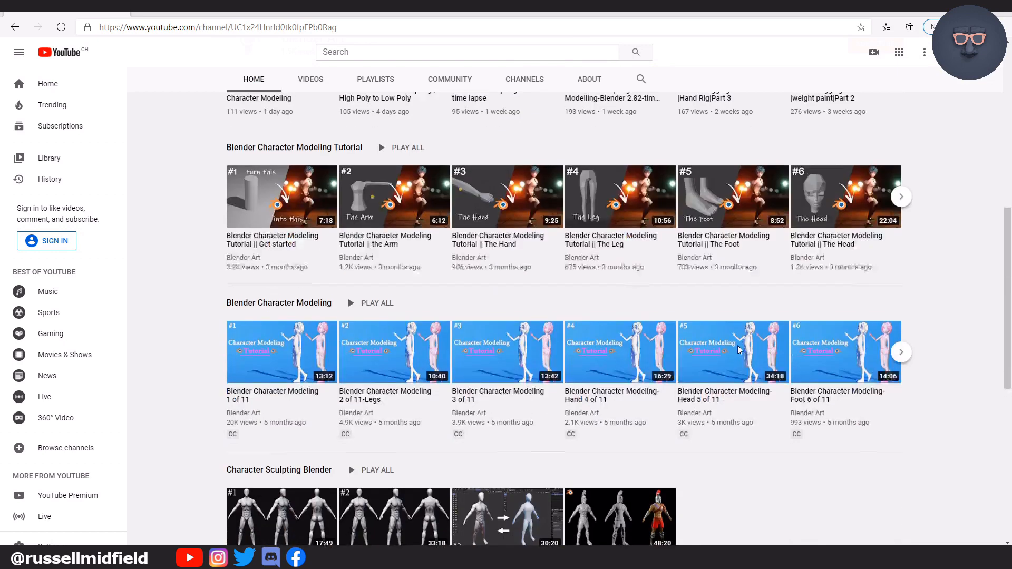
{"action": "scroll", "coordinate": [740, 349], "scroll_direction": "down", "scroll_amount": 5}
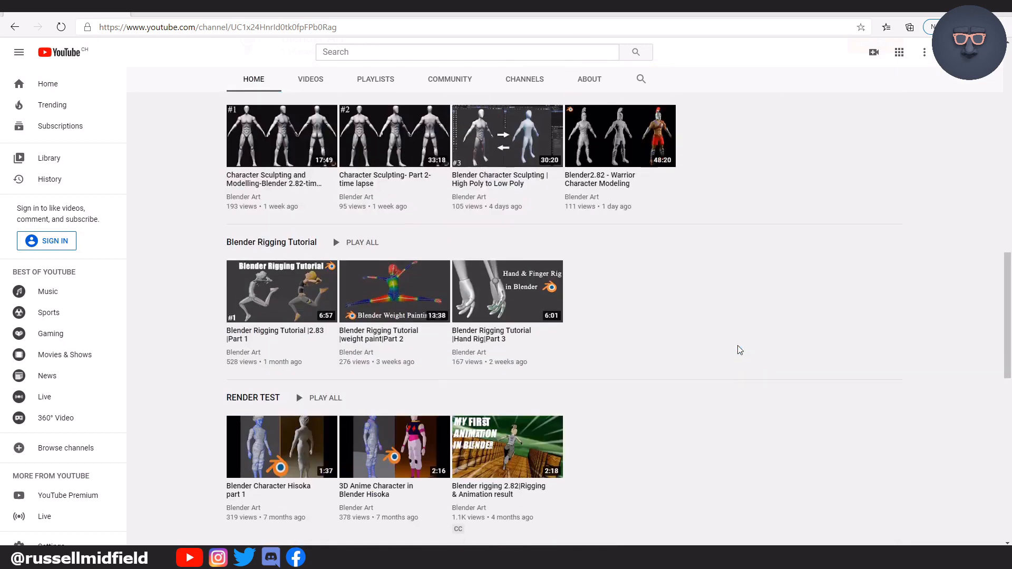
{"action": "scroll", "coordinate": [594, 234], "scroll_direction": "up", "scroll_amount": 8}
{"action": "scroll", "coordinate": [594, 234], "scroll_direction": "up", "scroll_amount": 5}
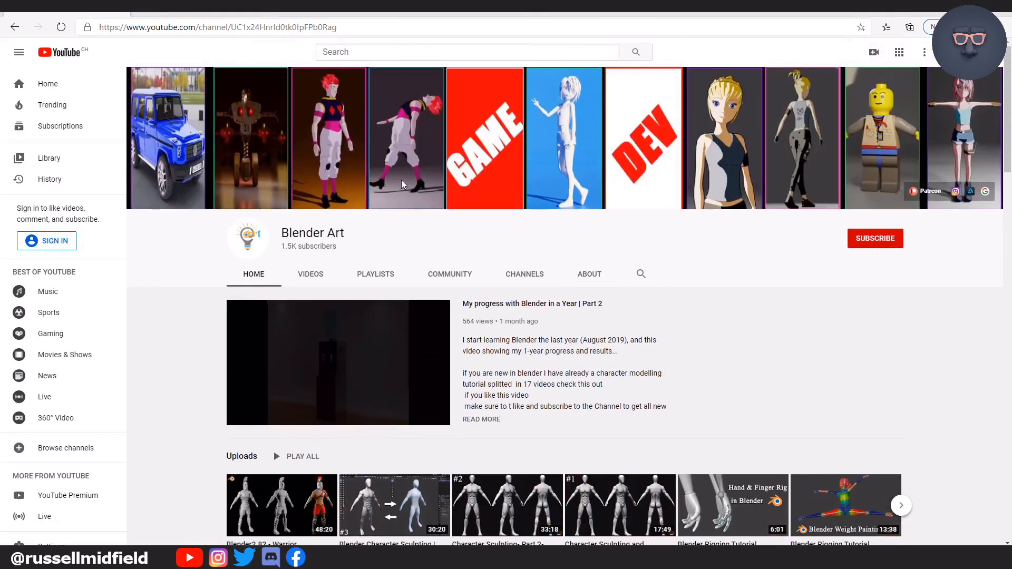
- Skim through the Warrior Character Modeling video and browse the channel's list of uploaded videos
{"action": "left_click", "coordinate": [319, 275]}
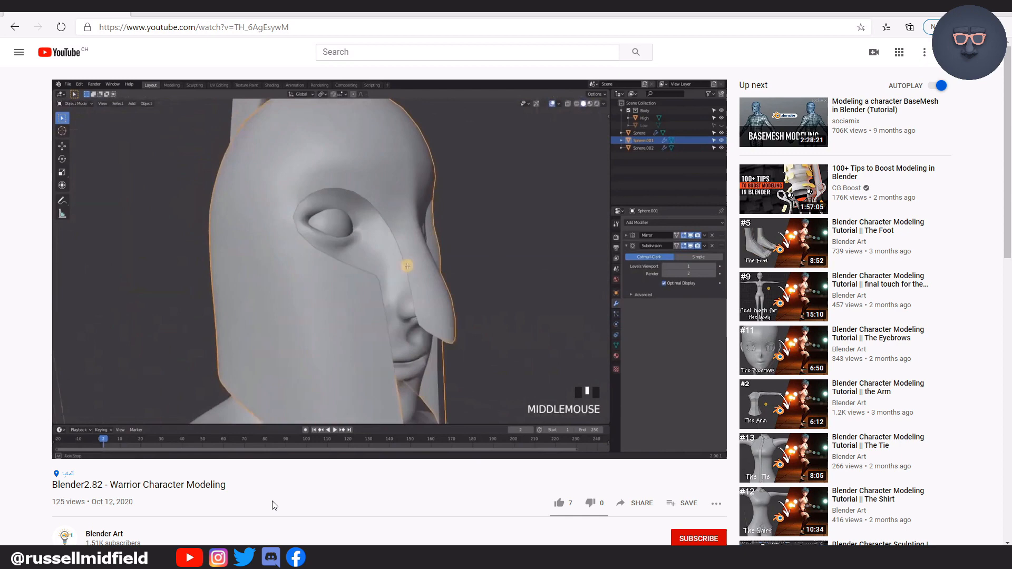
{"action": "left_click", "coordinate": [339, 440]}
{"action": "left_click", "coordinate": [414, 440]}
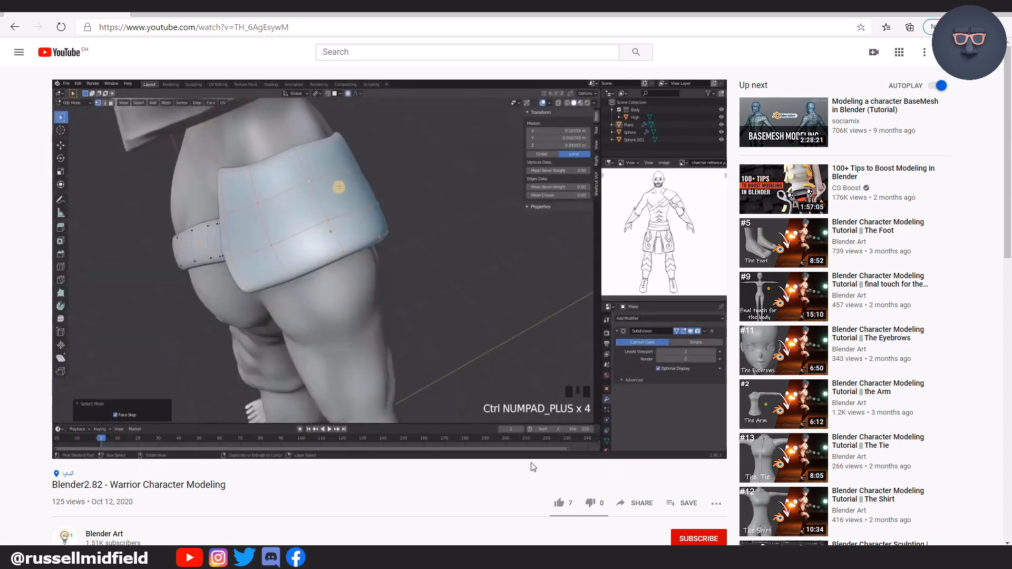
{"action": "left_click", "coordinate": [606, 440]}
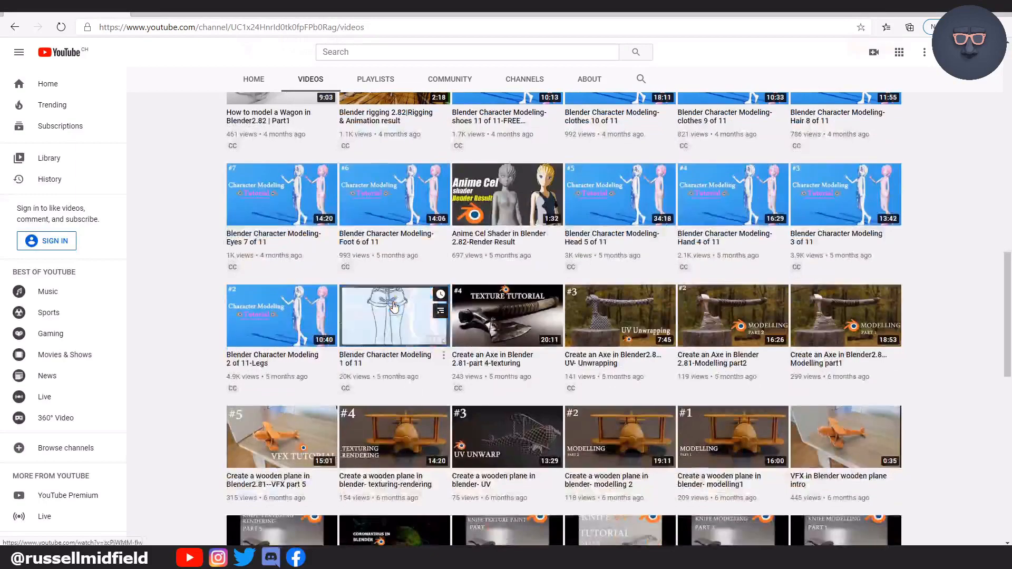
{"action": "scroll", "coordinate": [394, 305], "scroll_direction": "down", "scroll_amount": 7}
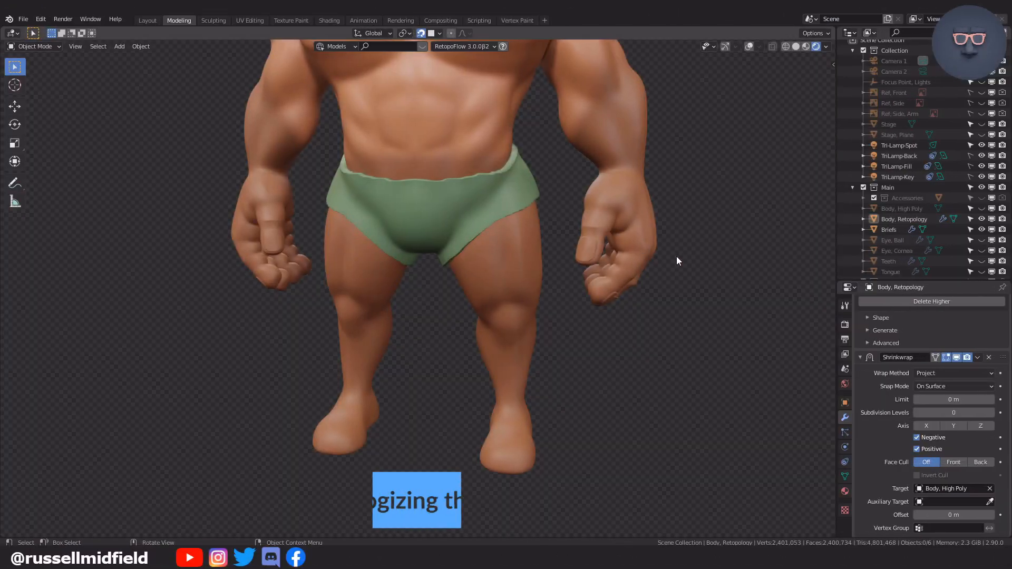
- Edit the Body, Retopology mesh by duplicating a vertex to the eye in front view, with the eyes, teeth and tongue hidden
{"action": "middle_click_drag", "start_coordinate": [670, 260], "coordinate": [704, 285]}
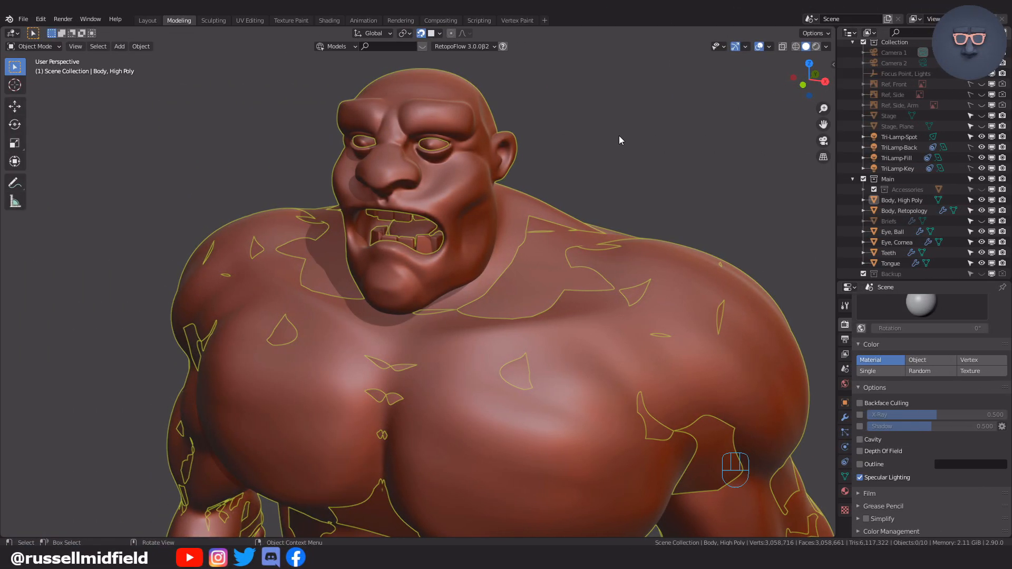
{"action": "key", "text": "Tab"}
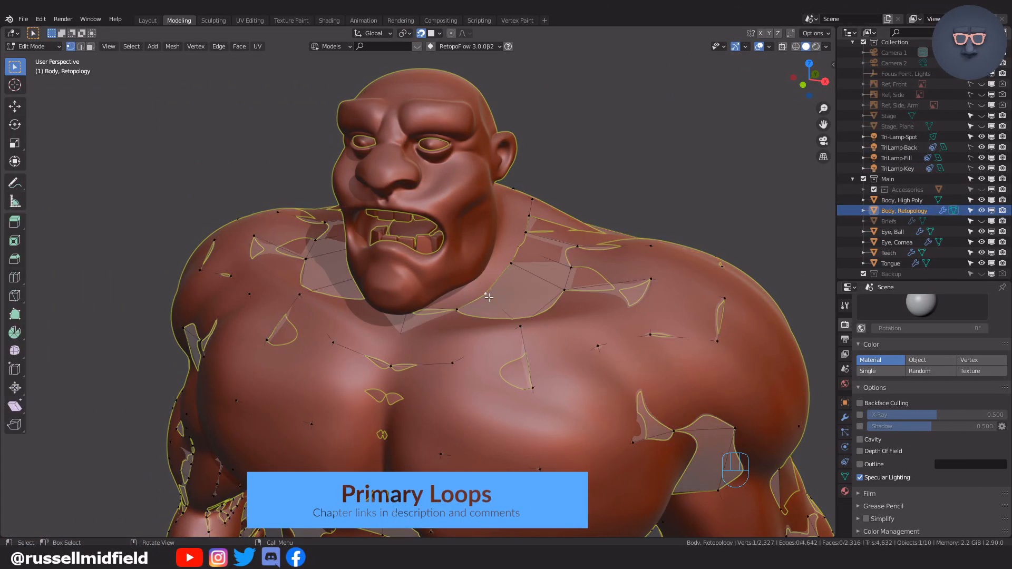
{"action": "key", "text": "KP_1"}
{"action": "key", "text": "shift+d"}
{"action": "left_click", "coordinate": [498, 152]}
{"action": "scroll", "coordinate": [514, 164], "scroll_direction": "up", "scroll_amount": 6}
{"action": "middle_click_drag", "start_coordinate": [531, 171], "coordinate": [492, 285], "text": "shift"}
{"action": "scroll", "coordinate": [493, 285], "scroll_direction": "down", "scroll_amount": 2}
{"action": "left_click_drag", "start_coordinate": [982, 231], "coordinate": [983, 257]}
{"action": "scroll", "coordinate": [495, 195], "scroll_direction": "up", "scroll_amount": 5}
{"action": "middle_click_drag", "start_coordinate": [495, 195], "coordinate": [474, 302], "text": "shift"}
- Extrude the duplicated vertex along the upper eyelid to the outer corner of the eye
{"action": "key", "text": "e"}
{"action": "left_click", "coordinate": [515, 263]}
{"action": "key", "text": "e"}
{"action": "left_click", "coordinate": [639, 253]}
{"action": "key", "text": "e"}
{"action": "left_click", "coordinate": [710, 295]}
- Reposition the upper eyelid and outer corner vertices so they follow the sculpted lid
{"action": "left_click", "coordinate": [585, 260]}
{"action": "key", "text": "g"}
{"action": "left_click", "coordinate": [634, 263]}
{"action": "left_click", "coordinate": [519, 253]}
{"action": "left_click", "coordinate": [540, 253]}
{"action": "key", "text": "g"}
{"action": "left_click", "coordinate": [465, 262]}
{"action": "key", "text": "g"}
{"action": "left_click", "coordinate": [474, 260]}
{"action": "left_click", "coordinate": [652, 298]}
{"action": "key", "text": "g"}
{"action": "left_click", "coordinate": [658, 308]}
- Extrude three vertices along the lower eyelid and close the loop at the inner corner of the eye
{"action": "key", "text": "e"}
{"action": "left_click", "coordinate": [606, 350]}
{"action": "key", "text": "e"}
{"action": "left_click", "coordinate": [533, 361]}
{"action": "key", "text": "e"}
{"action": "left_click", "coordinate": [463, 346]}
{"action": "key", "text": "f"}
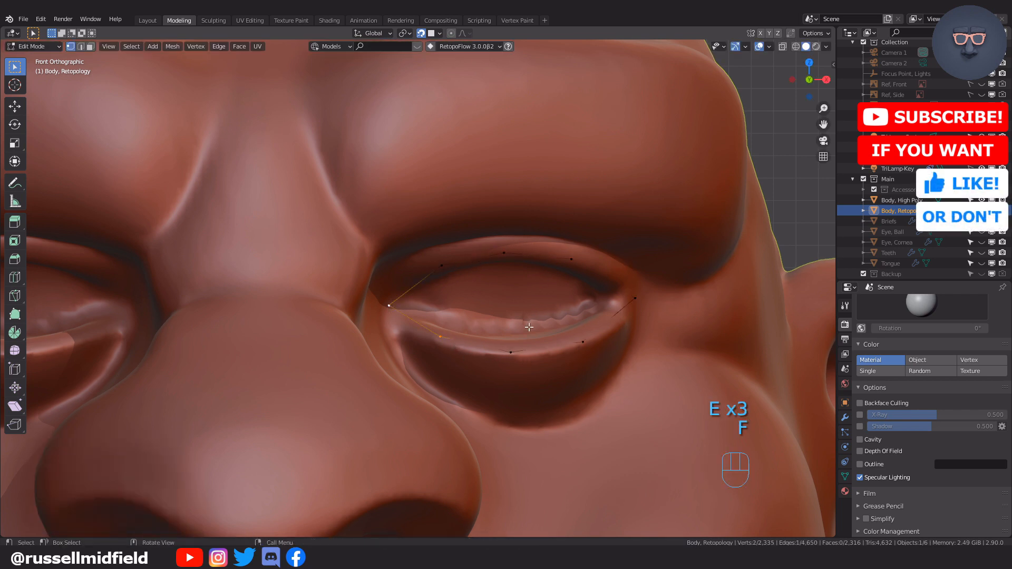
- Extrude a second, outer vertex loop around the eye and fill the gap between the two loops with faces
{"action": "left_click", "coordinate": [395, 298]}
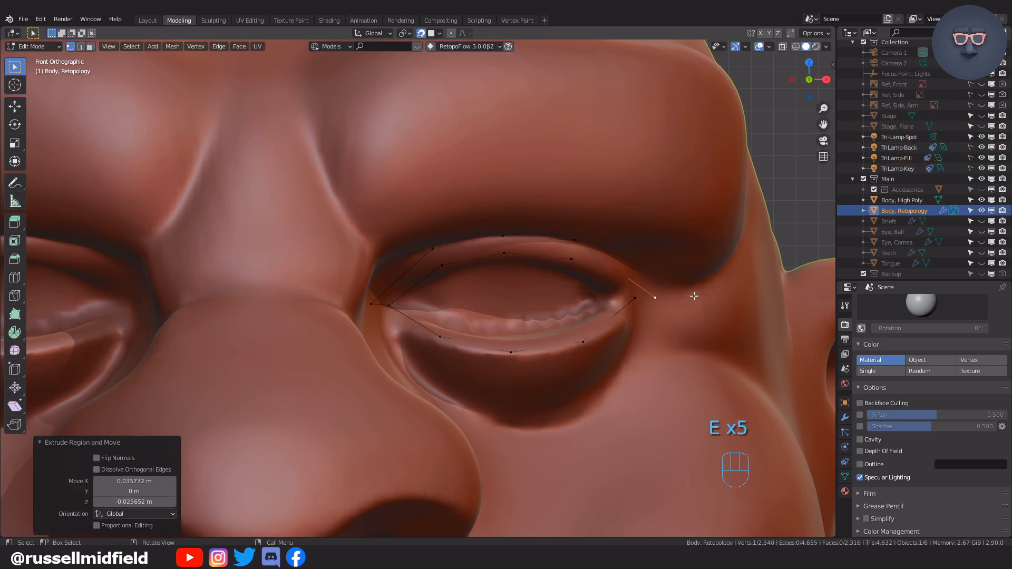
{"action": "left_click", "coordinate": [467, 348]}
{"action": "key", "text": "f"}
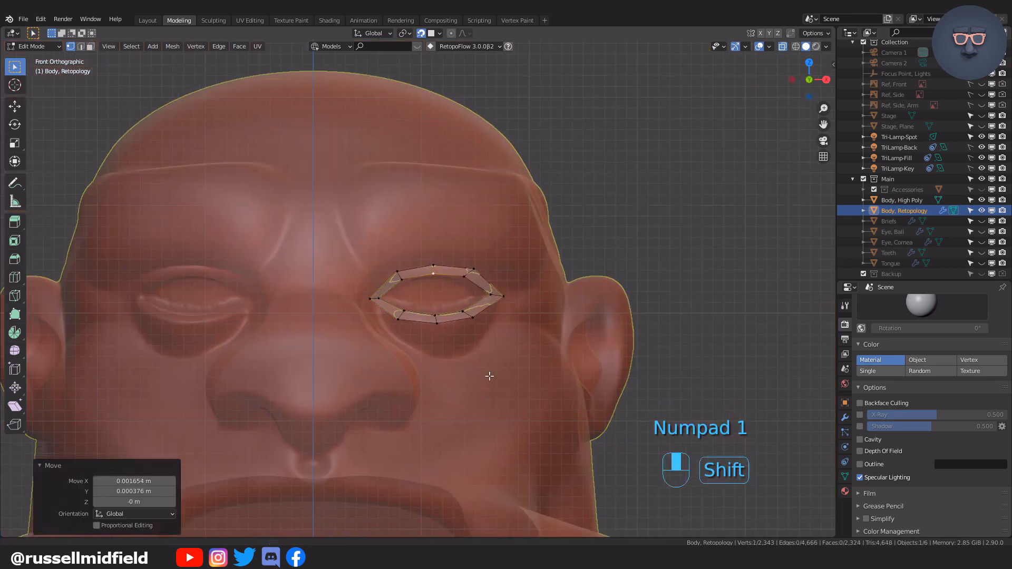
- Duplicate a vertex of the eye loop onto the bridge of the nose, near the centre line, in front view
{"action": "middle_click_drag", "start_coordinate": [488, 375], "coordinate": [491, 326], "text": "shift"}
{"action": "scroll", "coordinate": [474, 306], "scroll_direction": "up", "scroll_amount": 3}
{"action": "key", "text": "KP_1"}
{"action": "left_click", "coordinate": [350, 221]}
{"action": "key", "text": "shift+d"}
{"action": "left_click", "coordinate": [302, 215]}
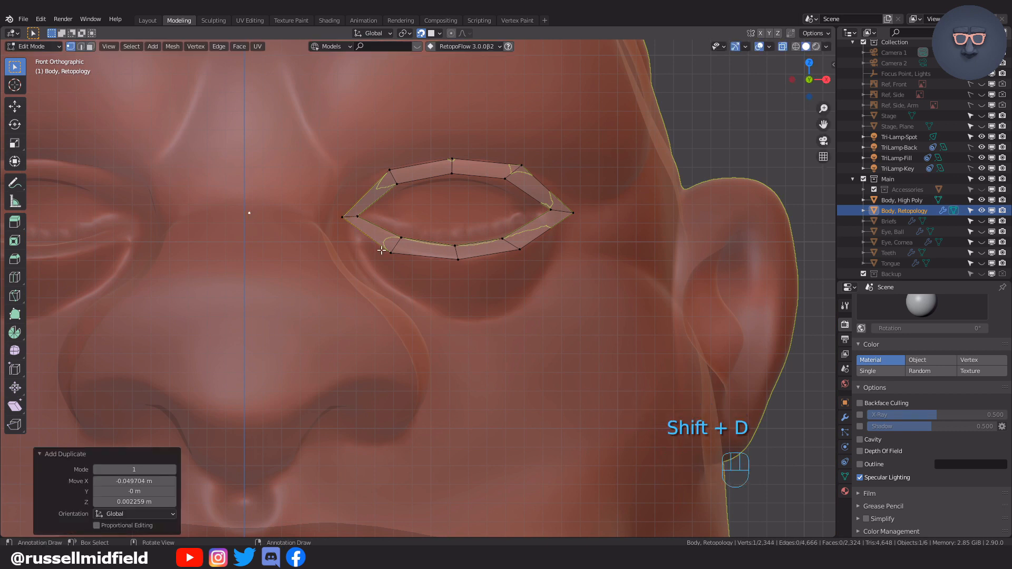
{"action": "key", "text": "g"}
{"action": "left_click", "coordinate": [340, 244]}
- Add a Mirror modifier with Clipping enabled and move the nose-bridge vertex onto the centre line
{"action": "left_click", "coordinate": [845, 417]}
{"action": "scroll", "coordinate": [898, 398], "scroll_direction": "down", "scroll_amount": 5}
{"action": "scroll", "coordinate": [899, 397], "scroll_direction": "up", "scroll_amount": 5}
{"action": "left_click", "coordinate": [909, 328]}
{"action": "left_click", "coordinate": [782, 433]}
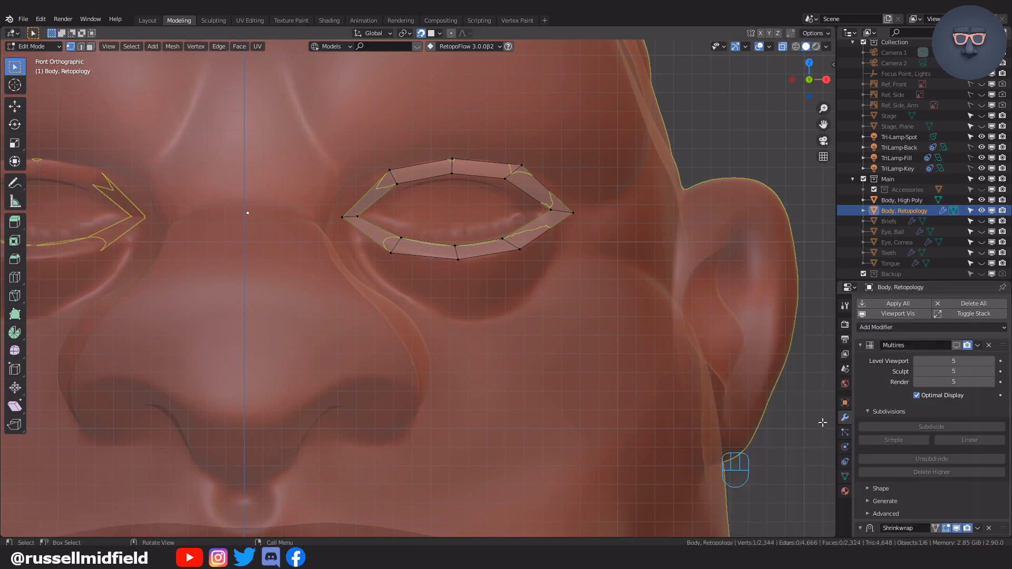
{"action": "scroll", "coordinate": [960, 428], "scroll_direction": "down", "scroll_amount": 10}
{"action": "left_click", "coordinate": [917, 505]}
{"action": "key", "text": "g"}
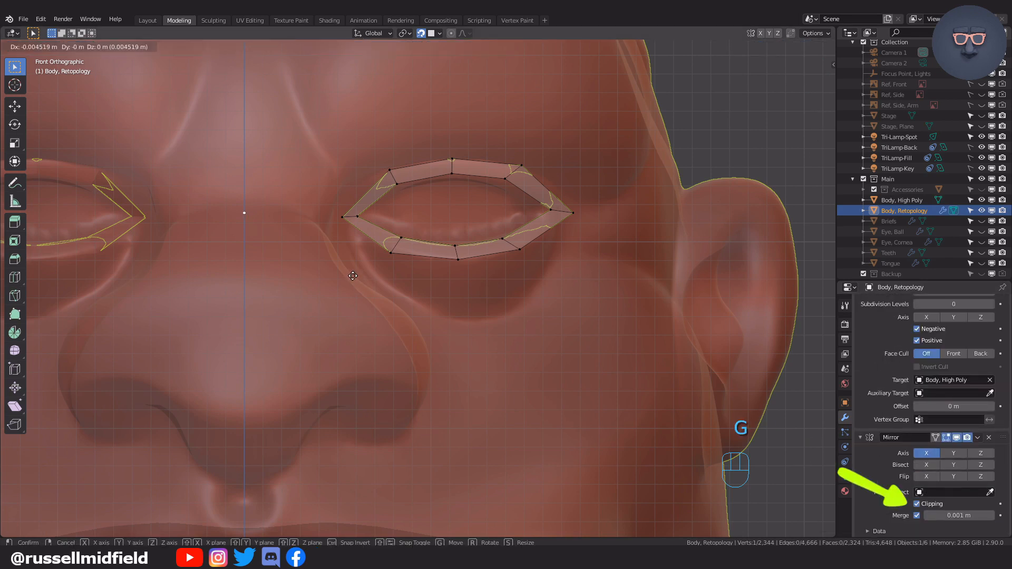
{"action": "left_click", "coordinate": [425, 286]}
- Turn off X-ray and extrude a vertex chain from the nose bridge past the side of the nose to the upper cheek
{"action": "key", "text": "alt+z"}
{"action": "middle_click_drag", "start_coordinate": [425, 286], "coordinate": [375, 252]}
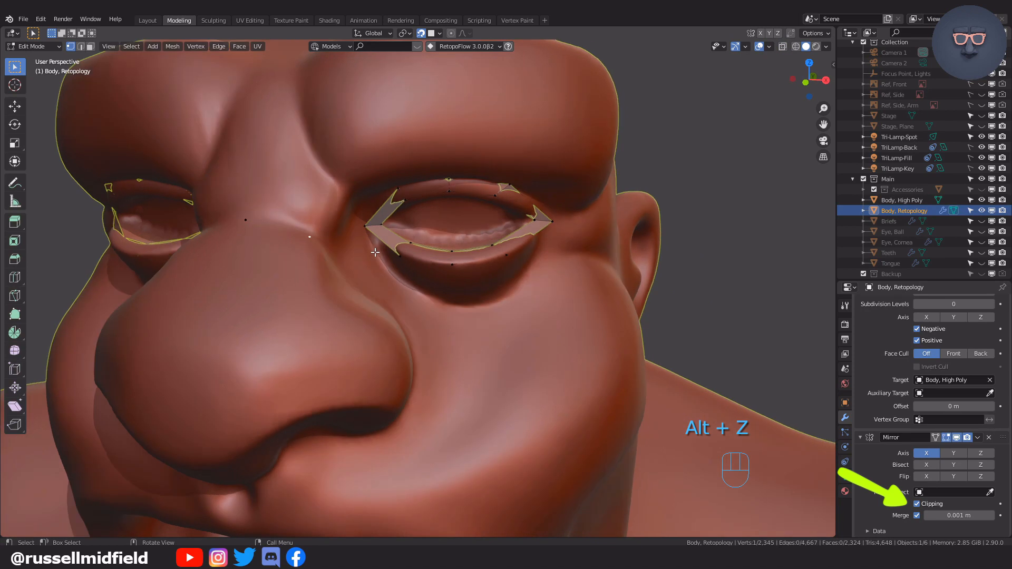
{"action": "left_click", "coordinate": [427, 306]}
{"action": "key", "text": "e"}
{"action": "left_click", "coordinate": [506, 339]}
{"action": "middle_click_drag", "start_coordinate": [506, 339], "coordinate": [489, 362]}
{"action": "key", "text": "g"}
{"action": "left_click", "coordinate": [430, 312]}
{"action": "key", "text": "g"}
{"action": "left_click", "coordinate": [488, 362]}
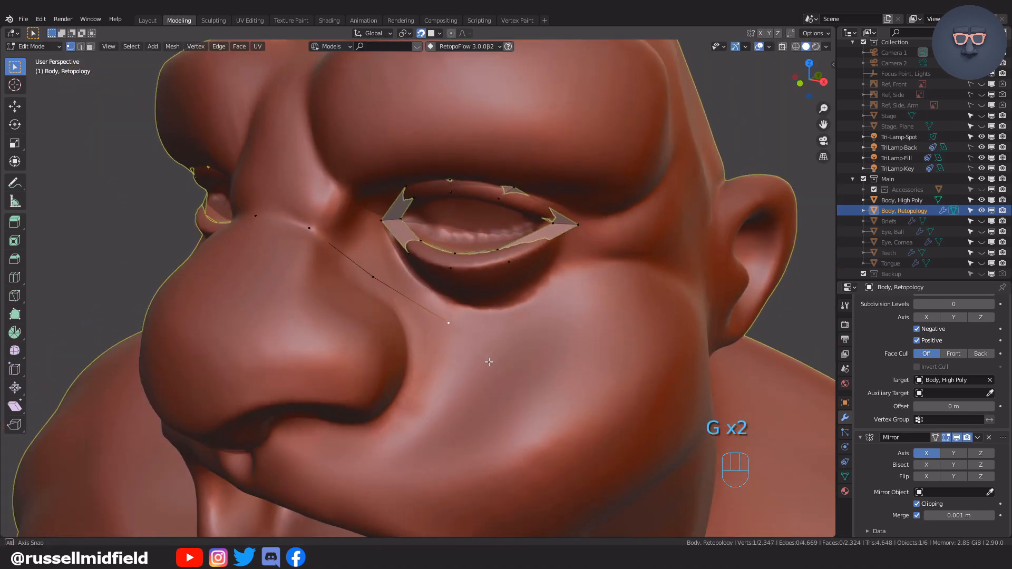
- Continue extruding the vertex chain down the cheek, around the mouth corner and across the chin to the centre line
{"action": "key", "text": "KP_1"}
{"action": "key", "text": "e"}
{"action": "left_click", "coordinate": [553, 425]}
{"action": "middle_click_drag", "start_coordinate": [554, 425], "coordinate": [487, 299], "text": "shift"}
{"action": "key", "text": "e"}
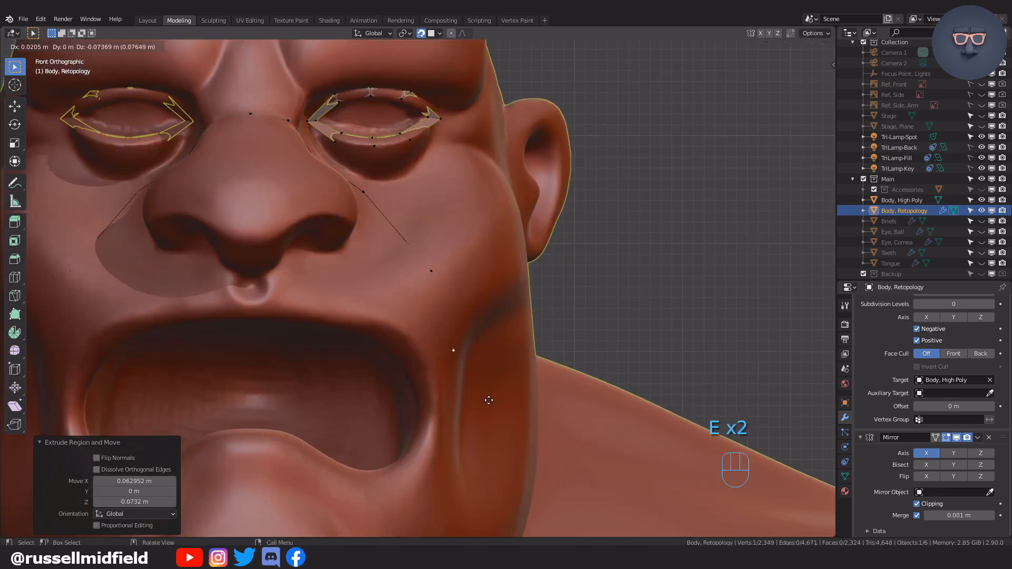
{"action": "middle_click_drag", "start_coordinate": [495, 454], "coordinate": [474, 363], "text": "shift"}
{"action": "key", "text": "e"}
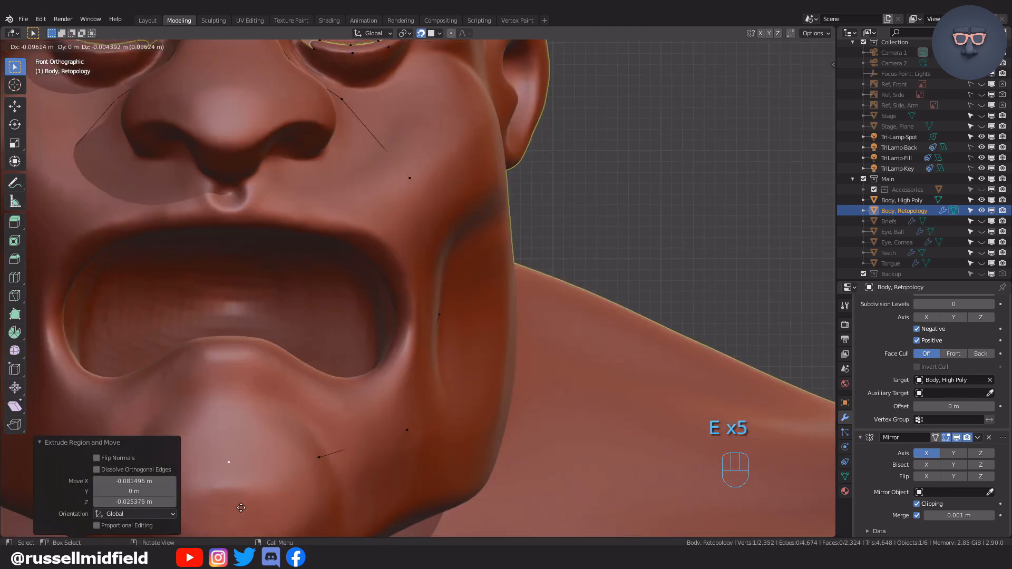
{"action": "left_click", "coordinate": [243, 401]}
- Extrude a vertex upward from the chin chain and fill the first face at the centre of the chin
{"action": "left_click", "coordinate": [318, 459]}
{"action": "key", "text": "e"}
{"action": "left_click", "coordinate": [311, 423]}
{"action": "left_click_drag", "start_coordinate": [218, 420], "coordinate": [338, 469], "text": "shift"}
{"action": "key", "text": "f"}
- Turn on X-ray and extrude an inner vertex chain from the chin face around the mouth corner
{"action": "left_click", "coordinate": [315, 424]}
{"action": "key", "text": "alt+z"}
{"action": "key", "text": "e"}
{"action": "left_click", "coordinate": [432, 395]}
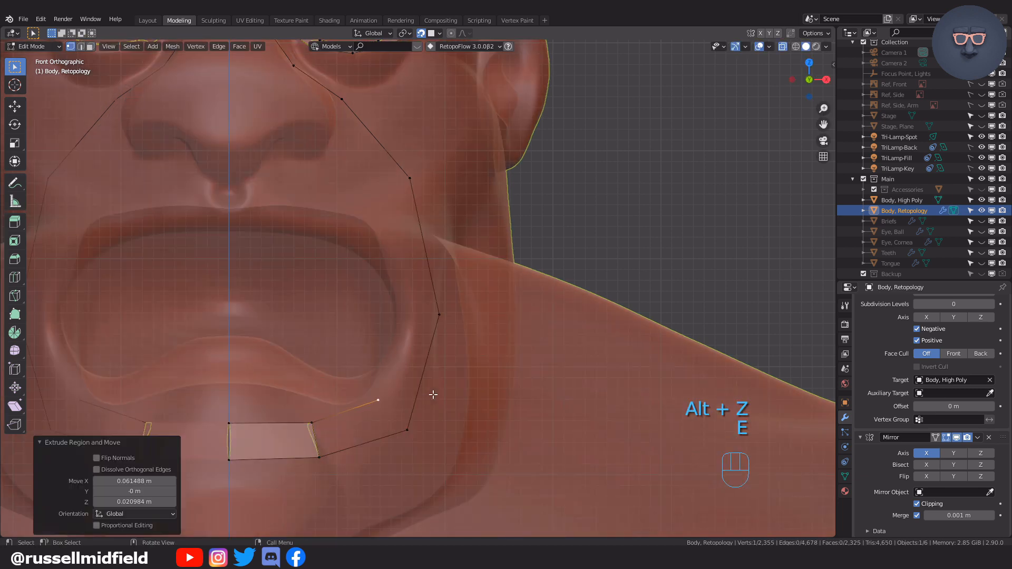
{"action": "left_click", "coordinate": [466, 309]}
{"action": "middle_click_drag", "start_coordinate": [466, 309], "coordinate": [495, 352], "text": "shift"}
{"action": "key", "text": "e"}
{"action": "left_click", "coordinate": [481, 237]}
{"action": "middle_click_drag", "start_coordinate": [504, 285], "coordinate": [472, 328]}
- Extrude the inner vertex chain up beside the nose and across the nose bridge to the centre line
{"action": "key", "text": "e"}
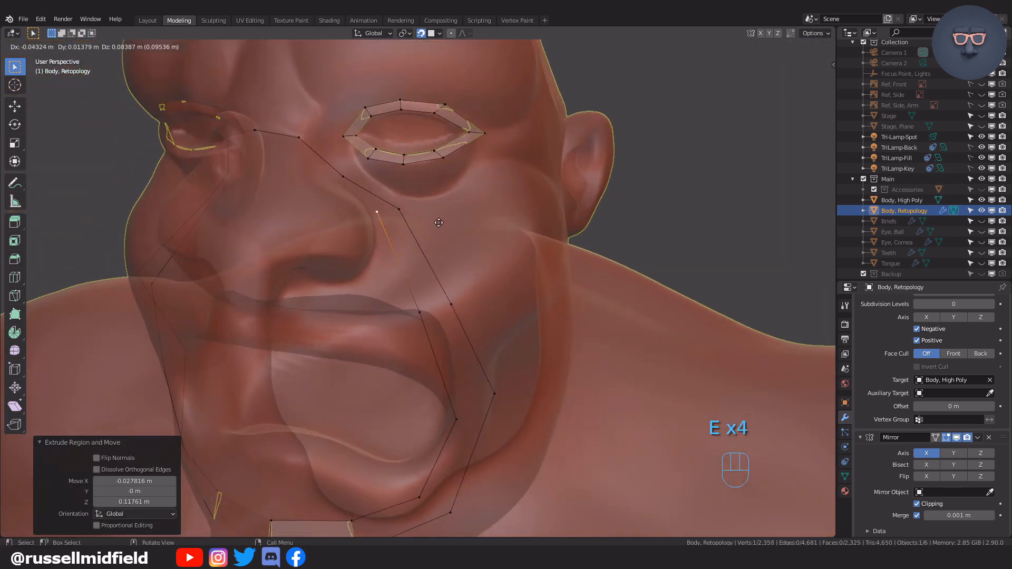
{"action": "left_click", "coordinate": [441, 220]}
{"action": "key", "text": "e"}
{"action": "left_click", "coordinate": [384, 220]}
{"action": "key", "text": "e"}
{"action": "left_click", "coordinate": [338, 216]}
{"action": "middle_click_drag", "start_coordinate": [338, 216], "coordinate": [363, 225]}
{"action": "key", "text": "e"}
{"action": "left_click", "coordinate": [288, 217]}
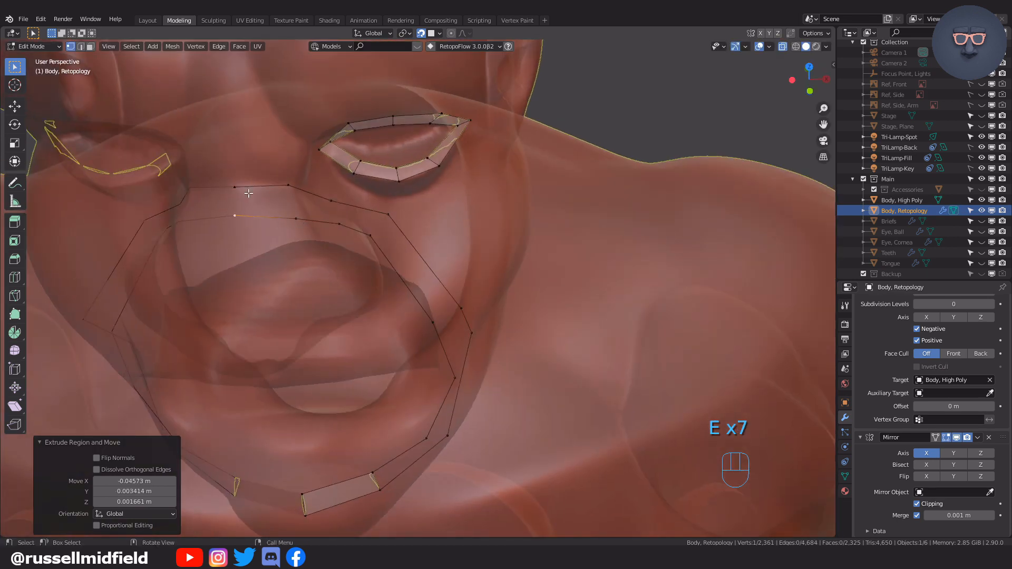
- Fill faces between the inner and outer vertex chains from the nose bridge down around the mouth to the chin
{"action": "left_click_drag", "start_coordinate": [222, 175], "coordinate": [304, 224]}
{"action": "key", "text": "f"}
{"action": "left_click", "coordinate": [293, 204]}
{"action": "key", "text": "f"}
{"action": "middle_click_drag", "start_coordinate": [303, 211], "coordinate": [317, 189]}
{"action": "key", "text": "f"}
{"action": "key", "text": "f"}
{"action": "key", "text": "f"}
{"action": "middle_click_drag", "start_coordinate": [348, 364], "coordinate": [356, 334]}
{"action": "key", "text": "f"}
{"action": "key", "text": "f"}
- Enable Auto Merge and move the outer vertices of the mouth loop onto the lower vertices of the eye loop
{"action": "scroll", "coordinate": [387, 237], "scroll_direction": "up", "scroll_amount": 6}
{"action": "middle_click_drag", "start_coordinate": [395, 237], "coordinate": [411, 316], "text": "shift"}
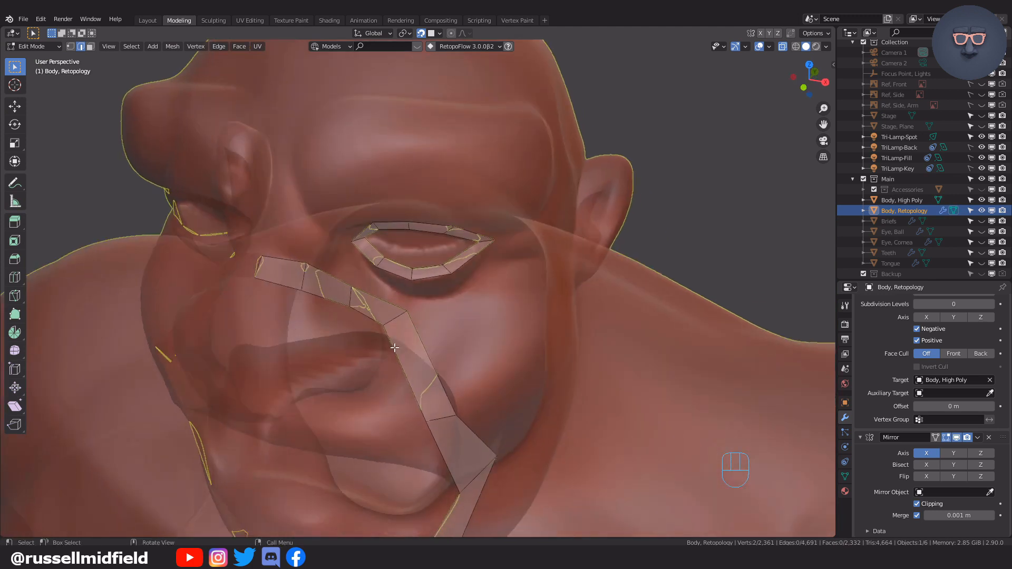
{"action": "key", "text": "Tab"}
{"action": "left_click", "coordinate": [322, 281]}
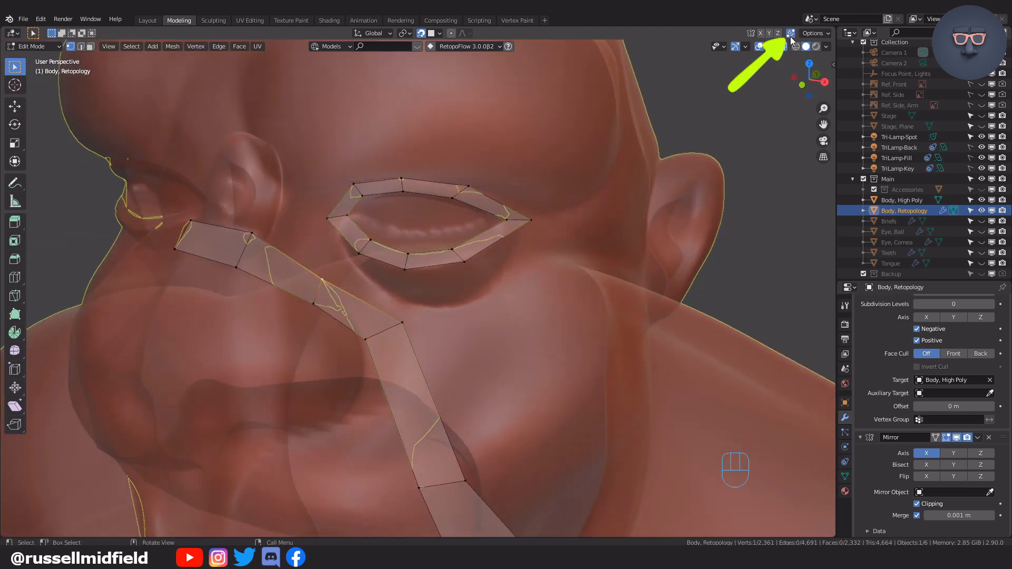
{"action": "middle_click_drag", "start_coordinate": [331, 287], "coordinate": [355, 287]}
{"action": "left_click", "coordinate": [374, 287]}
{"action": "key", "text": "g"}
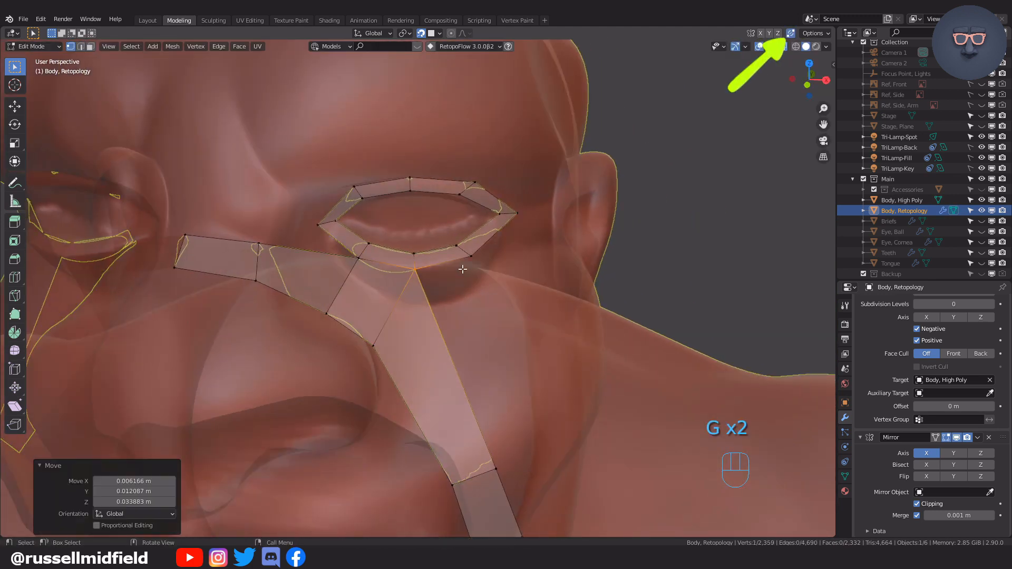
- Reposition the merged vertices below the eye and the neighbouring lower eyelid vertices to even out the junction
{"action": "left_click", "coordinate": [439, 284]}
{"action": "key", "text": "g"}
{"action": "left_click", "coordinate": [432, 319]}
{"action": "left_click", "coordinate": [364, 260]}
{"action": "key", "text": "g"}
{"action": "left_click", "coordinate": [400, 292]}
{"action": "left_click", "coordinate": [373, 247]}
{"action": "middle_click_drag", "start_coordinate": [414, 270], "coordinate": [389, 247]}
{"action": "key", "text": "g"}
{"action": "left_click", "coordinate": [416, 256]}
{"action": "left_click", "coordinate": [473, 281]}
{"action": "key", "text": "g"}
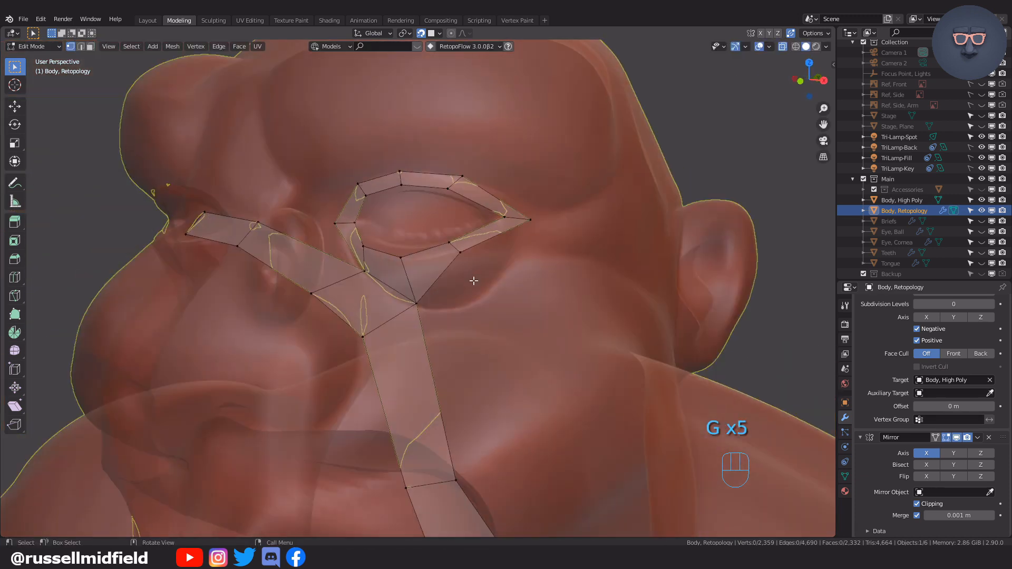
- Adjust the vertices of the eye loop around the outer lower eyelid and the outer corner of the eye
{"action": "left_click", "coordinate": [451, 246]}
{"action": "key", "text": "g"}
{"action": "middle_click_drag", "start_coordinate": [451, 247], "coordinate": [510, 253]}
{"action": "left_click", "coordinate": [515, 283]}
{"action": "left_click", "coordinate": [507, 221]}
{"action": "key", "text": "g"}
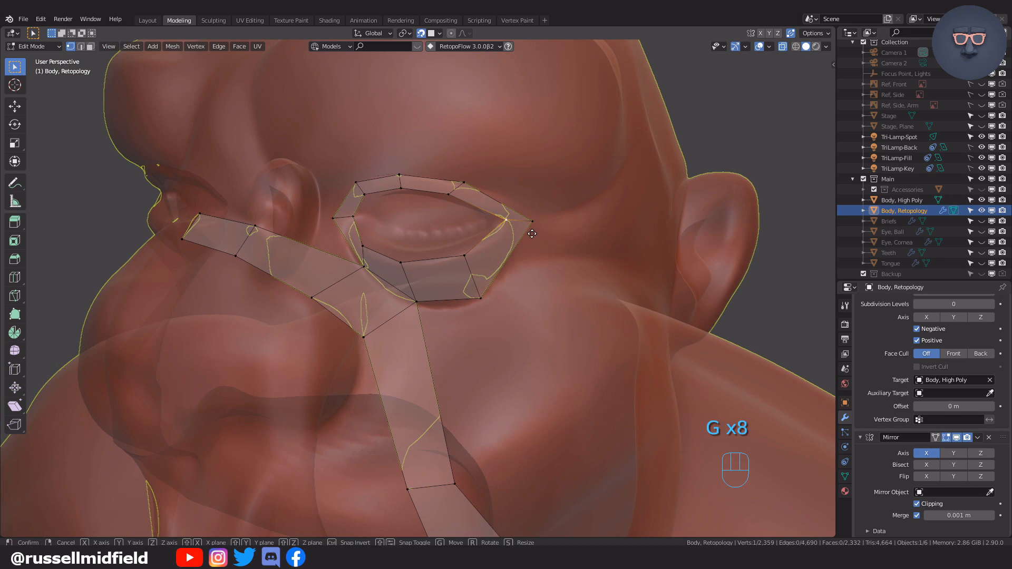
{"action": "key", "text": "g"}
{"action": "middle_click_drag", "start_coordinate": [559, 231], "coordinate": [459, 257]}
{"action": "left_click", "coordinate": [577, 210]}
{"action": "key", "text": "g"}
{"action": "left_click", "coordinate": [585, 209]}
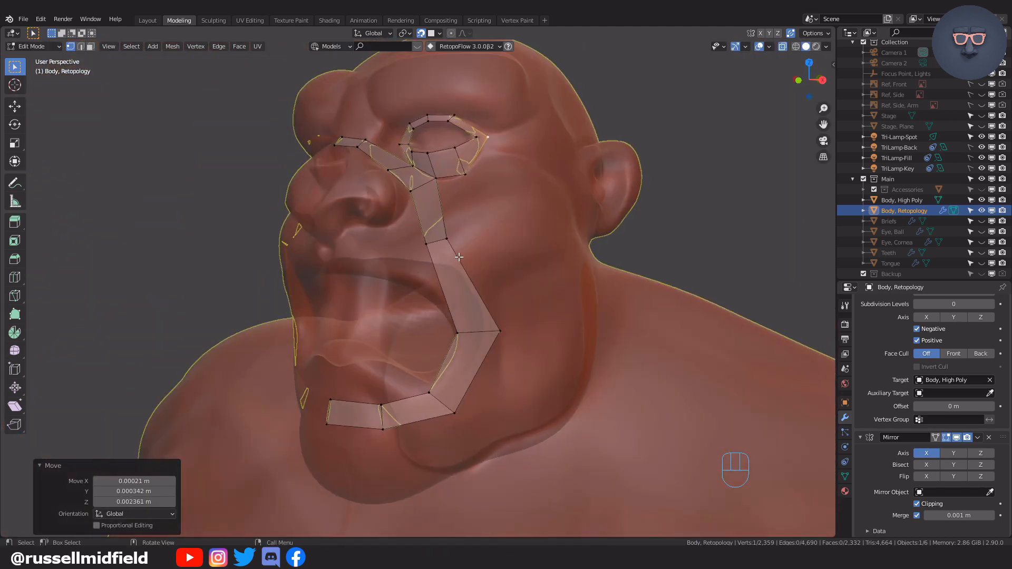
- Reposition the inner and outer loop vertices beside the mouth corner
{"action": "middle_click_drag", "start_coordinate": [486, 316], "coordinate": [469, 319]}
{"action": "left_click", "coordinate": [464, 334]}
{"action": "key", "text": "g"}
{"action": "left_click", "coordinate": [525, 338]}
{"action": "key", "text": "g"}
{"action": "left_click", "coordinate": [544, 343]}
{"action": "middle_click_drag", "start_coordinate": [545, 343], "coordinate": [562, 300], "text": "shift"}
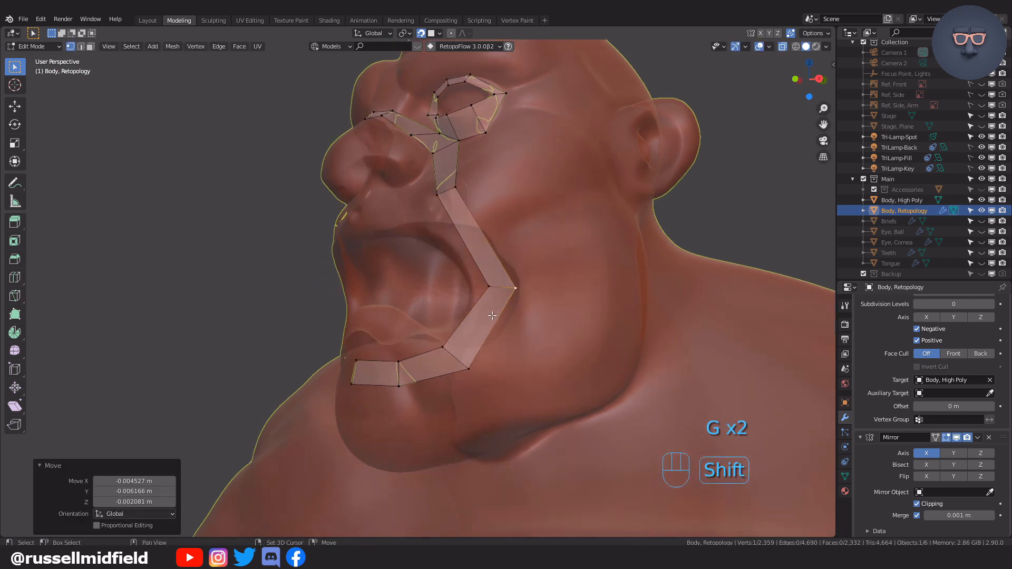
- Reposition the vertices of the outer mouth loop along the lower jaw, mouth corner and upper cheek to follow the sculpt
{"action": "key", "text": "g"}
{"action": "left_click", "coordinate": [541, 355]}
{"action": "middle_click_drag", "start_coordinate": [541, 355], "coordinate": [519, 295]}
{"action": "key", "text": "g"}
{"action": "left_click", "coordinate": [564, 350]}
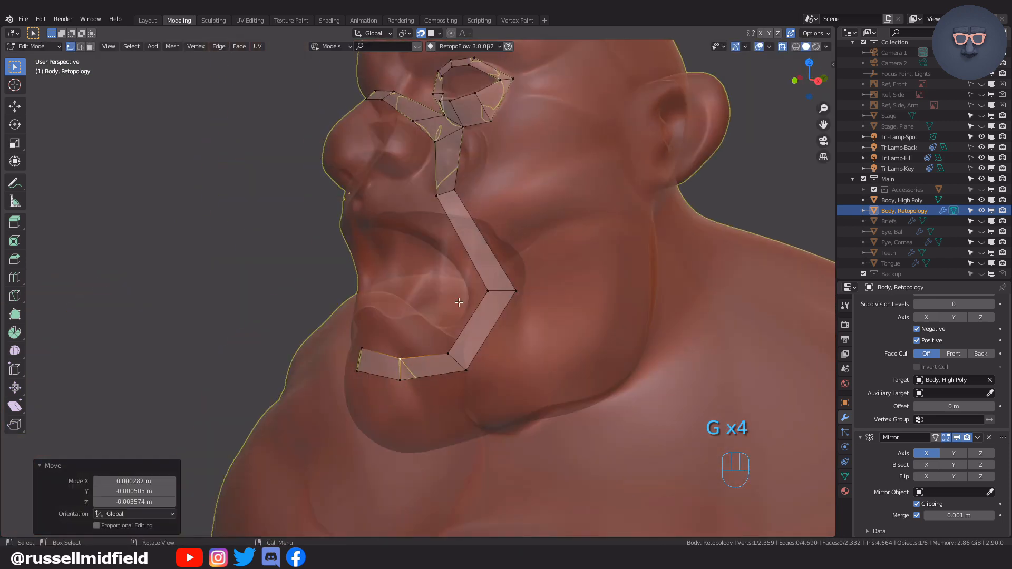
{"action": "left_click", "coordinate": [488, 222]}
{"action": "key", "text": "g"}
{"action": "left_click", "coordinate": [493, 212]}
{"action": "middle_click_drag", "start_coordinate": [493, 212], "coordinate": [519, 237]}
{"action": "left_click", "coordinate": [506, 195]}
{"action": "key", "text": "alt+z"}
{"action": "middle_click_drag", "start_coordinate": [519, 237], "coordinate": [495, 246]}
{"action": "key", "text": "KP_1"}
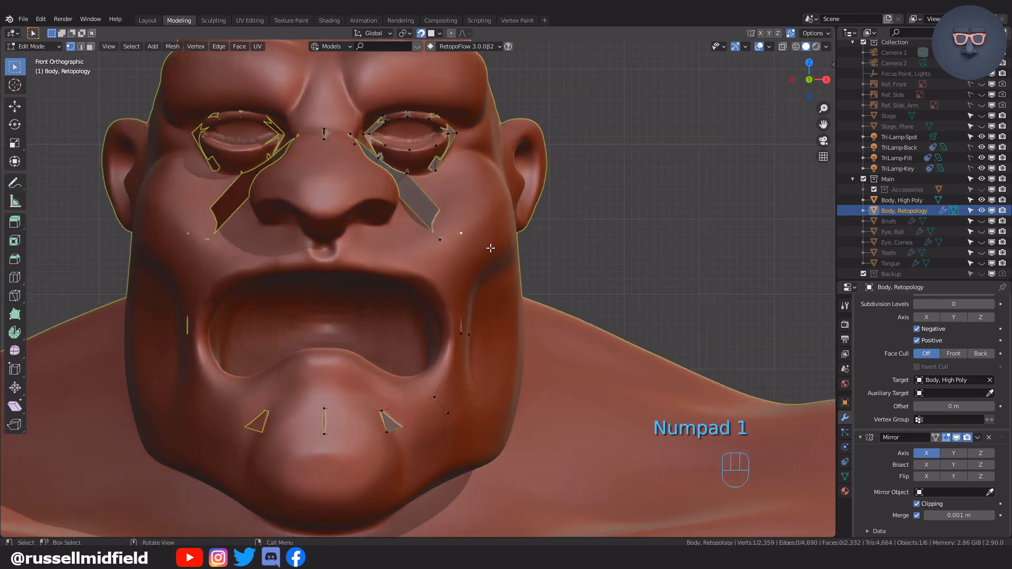
- Duplicate a vertex to the upper lip's centre line and extrude it into the first face of an inner lip strip
{"action": "left_click", "coordinate": [400, 283]}
{"action": "key", "text": "alt+z"}
{"action": "scroll", "coordinate": [404, 263], "scroll_direction": "up", "scroll_amount": 1}
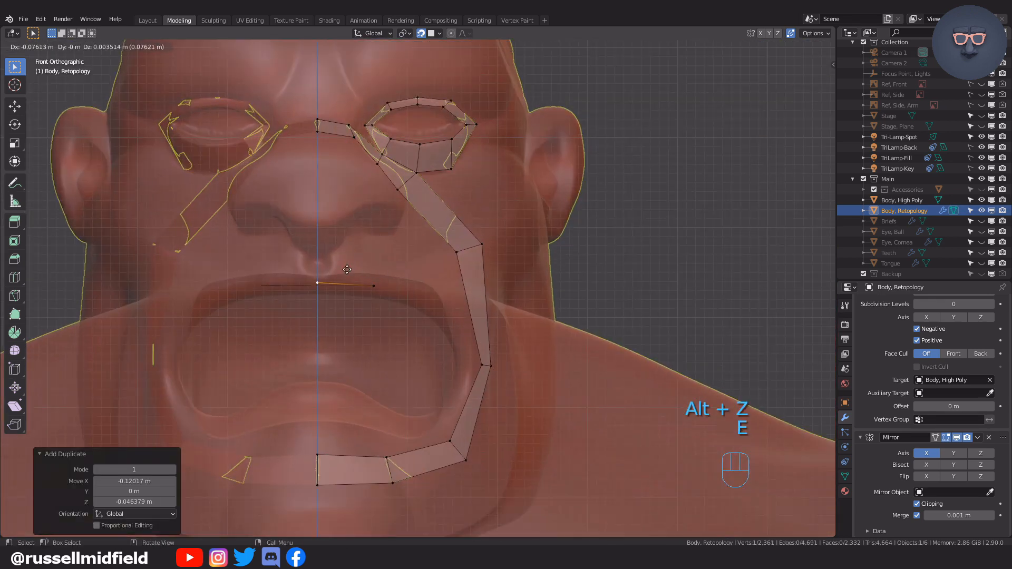
{"action": "middle_click_drag", "start_coordinate": [371, 258], "coordinate": [406, 274]}
{"action": "key", "text": "alt+z"}
{"action": "key", "text": "alt+z"}
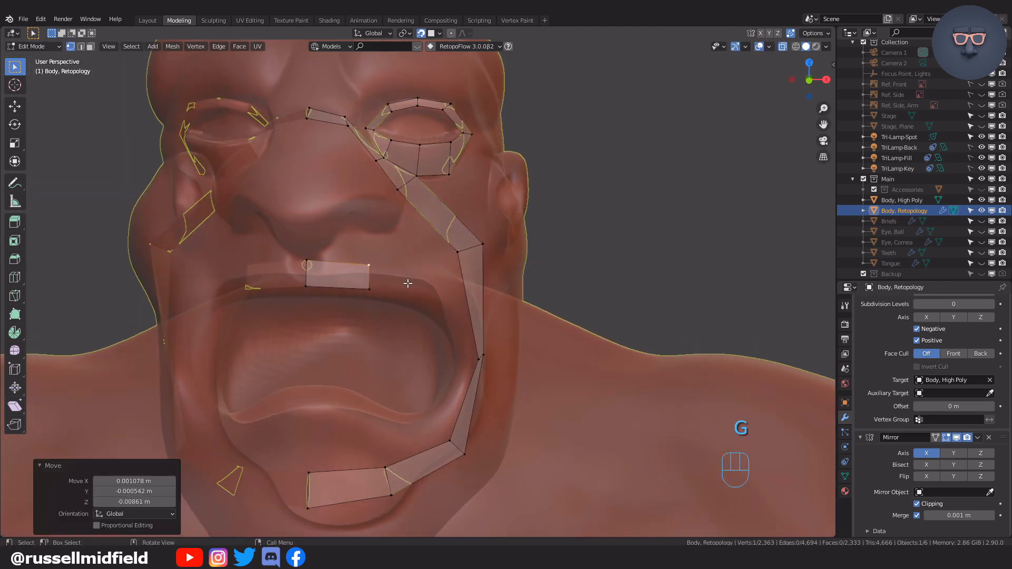
{"action": "key", "text": "KP_1"}
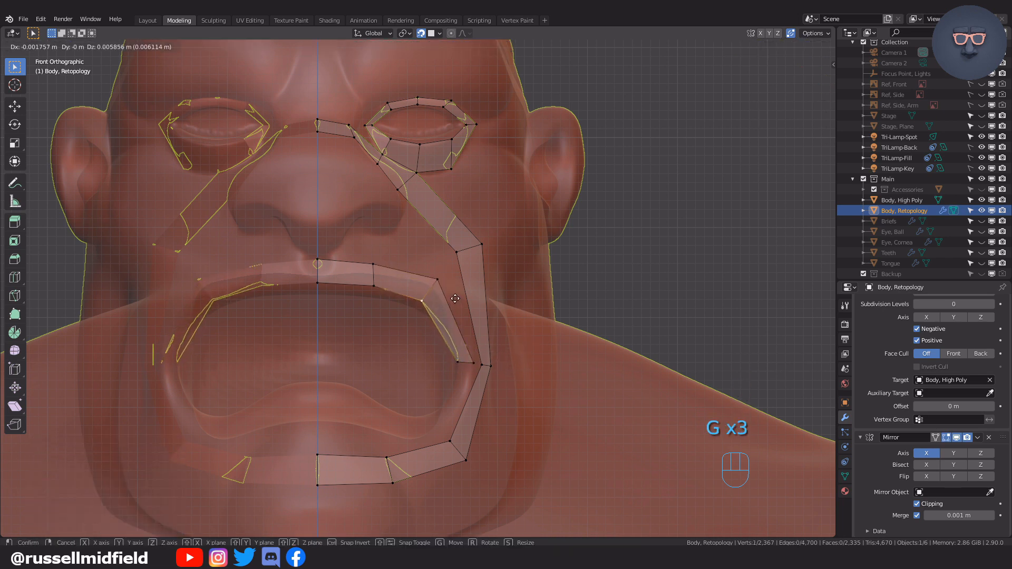
- Adjust the upper lip strip's vertices and continue the strip around the mouth corner onto the lower lip
{"action": "key", "text": "g"}
{"action": "left_click", "coordinate": [407, 287]}
{"action": "middle_click_drag", "start_coordinate": [408, 286], "coordinate": [474, 363]}
{"action": "key", "text": "KP_1"}
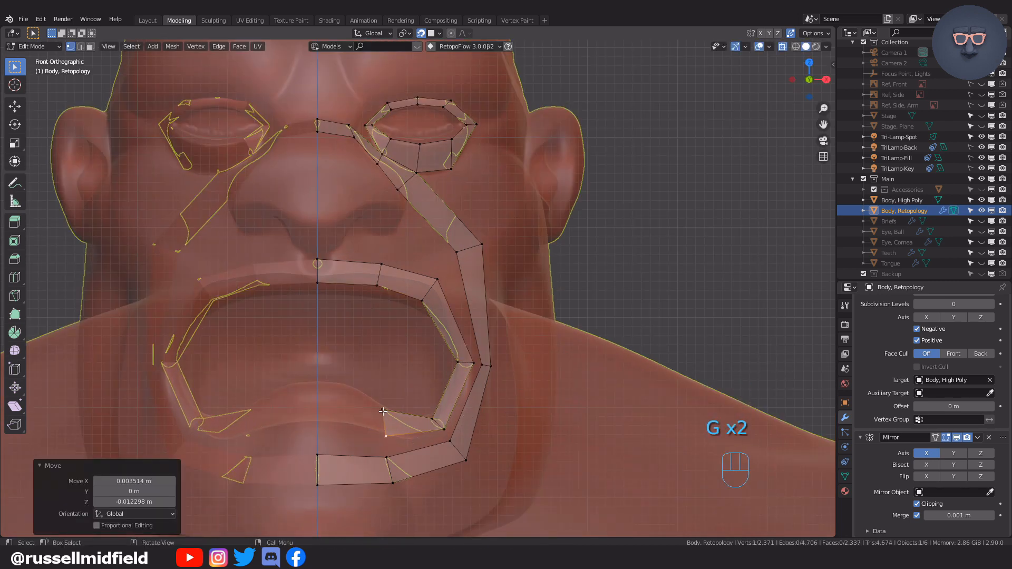
- Extrude the lower lip strip to the centre line and position its new vertices along the lip
{"action": "key", "text": "e"}
{"action": "left_click", "coordinate": [303, 394]}
{"action": "left_click", "coordinate": [315, 411]}
{"action": "key", "text": "g"}
{"action": "left_click", "coordinate": [316, 428]}
{"action": "left_click", "coordinate": [384, 411]}
{"action": "key", "text": "g"}
{"action": "key", "text": "g"}
{"action": "middle_click_drag", "start_coordinate": [404, 432], "coordinate": [440, 411]}
{"action": "key", "text": "alt+z"}
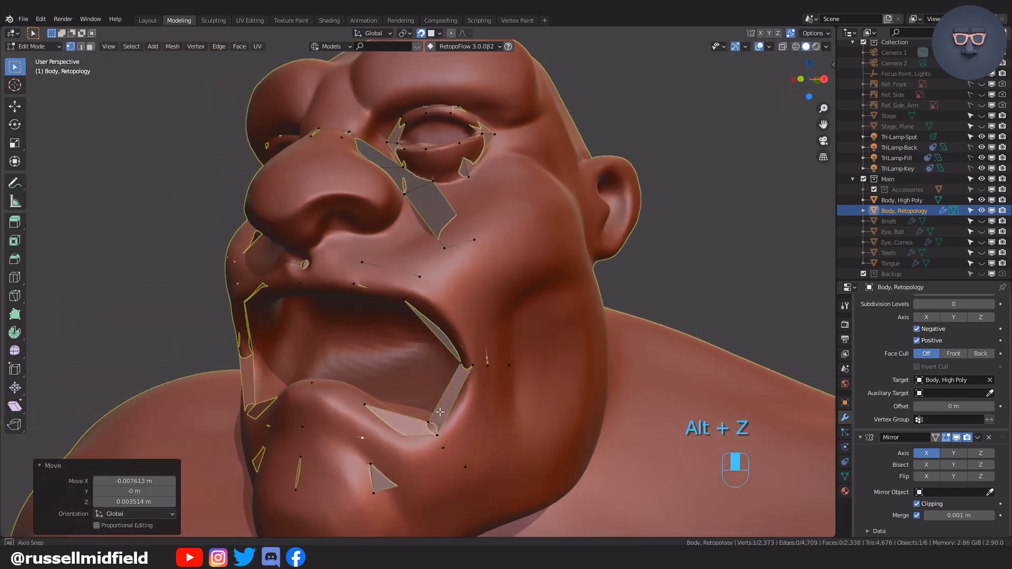
- Reposition the inner and outer vertices of the lower lip strip in the front view to even out its faces
{"action": "key", "text": "KP_1"}
{"action": "key", "text": "alt+z"}
{"action": "key", "text": "g"}
{"action": "key", "text": "g"}
{"action": "key", "text": "g"}
{"action": "key", "text": "g"}
{"action": "left_click", "coordinate": [464, 421]}
{"action": "key", "text": "g"}
{"action": "left_click", "coordinate": [461, 422]}
{"action": "left_click", "coordinate": [375, 404]}
{"action": "key", "text": "g"}
{"action": "left_click", "coordinate": [381, 408]}
- Duplicate a vertex to the side of the head and extrude it around the ear into a closed eight-vertex loop
{"action": "scroll", "coordinate": [390, 413], "scroll_direction": "down", "scroll_amount": 3}
{"action": "middle_click_drag", "start_coordinate": [391, 413], "coordinate": [479, 293]}
{"action": "key", "text": "shift+d"}
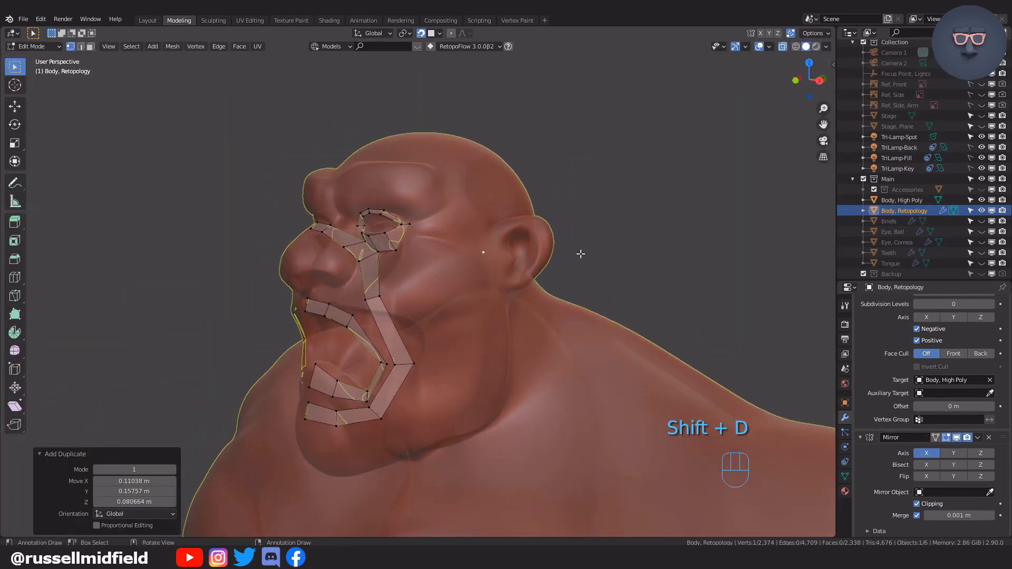
{"action": "key", "text": "KP_3"}
{"action": "key", "text": "KP_3"}
{"action": "middle_click_drag", "start_coordinate": [460, 253], "coordinate": [452, 252], "text": "shift"}
{"action": "scroll", "coordinate": [456, 250], "scroll_direction": "up", "scroll_amount": 3}
{"action": "key", "text": "g"}
{"action": "left_click", "coordinate": [471, 251]}
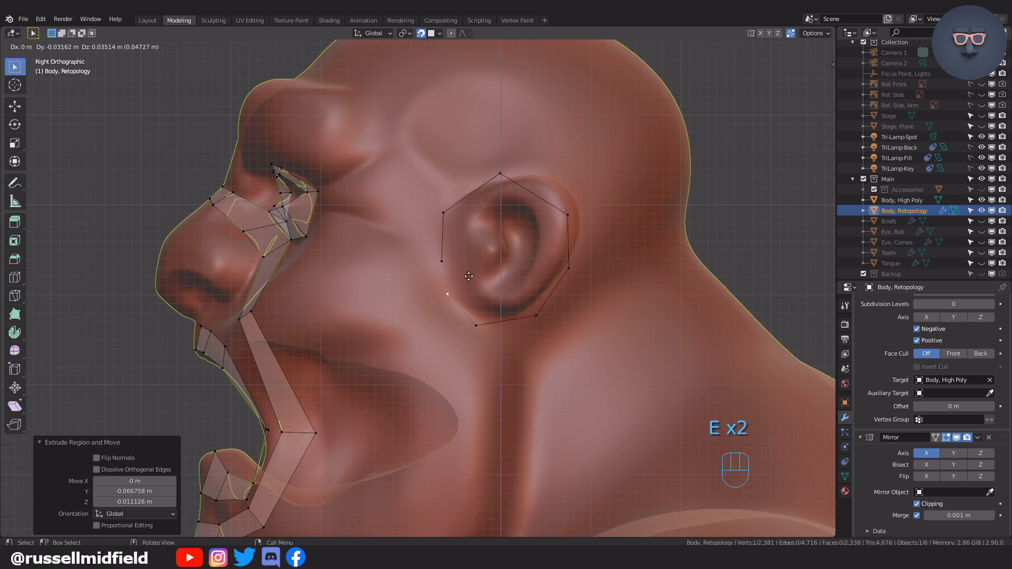
{"action": "left_click", "coordinate": [470, 281]}
{"action": "key", "text": "f"}
- Move the vertices along the lower edge of the ear loop so they follow the ear's outline
{"action": "key", "text": "g"}
{"action": "key", "text": "g"}
{"action": "left_click", "coordinate": [469, 311]}
{"action": "left_click", "coordinate": [473, 315]}
{"action": "key", "text": "g"}
{"action": "left_click", "coordinate": [500, 324]}
{"action": "left_click", "coordinate": [528, 320]}
{"action": "key", "text": "g"}
{"action": "left_click", "coordinate": [553, 304]}
- Reposition the rear, upper and front vertices of the ear loop in the side view
{"action": "left_click", "coordinate": [568, 274]}
{"action": "key", "text": "g"}
{"action": "key", "text": "g"}
{"action": "left_click", "coordinate": [481, 186]}
{"action": "key", "text": "g"}
{"action": "left_click", "coordinate": [438, 254]}
{"action": "key", "text": "g"}
{"action": "left_click", "coordinate": [440, 249]}
- Adjust the lower vertices of the ear loop in perspective to sit at the base of the ear
{"action": "scroll", "coordinate": [440, 249], "scroll_direction": "down", "scroll_amount": 1}
{"action": "middle_click_drag", "start_coordinate": [496, 241], "coordinate": [487, 208]}
{"action": "key", "text": "alt+z"}
{"action": "key", "text": "g"}
{"action": "left_click", "coordinate": [422, 300]}
{"action": "key", "text": "g"}
{"action": "left_click", "coordinate": [459, 334]}
- Adjust the upper and front vertices of the ear loop in perspective so they rest where the ear meets the head
{"action": "key", "text": "g"}
{"action": "left_click", "coordinate": [440, 208]}
{"action": "key", "text": "g"}
{"action": "left_click", "coordinate": [484, 210]}
{"action": "left_click", "coordinate": [440, 229]}
{"action": "key", "text": "g"}
{"action": "left_click", "coordinate": [436, 231]}
{"action": "left_click", "coordinate": [425, 265]}
{"action": "key", "text": "g"}
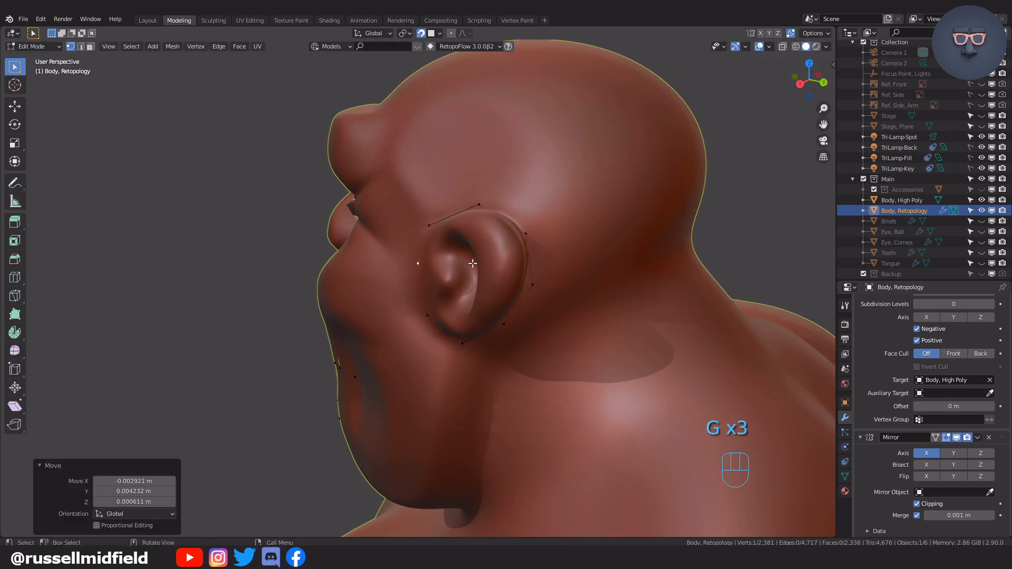
{"action": "left_click", "coordinate": [473, 264]}
- Even out the ear loop's front, lower rear and bottom vertices in the side view
{"action": "key", "text": "KP_3"}
{"action": "key", "text": "alt+z"}
{"action": "key", "text": "g"}
{"action": "left_click", "coordinate": [440, 244]}
{"action": "left_click", "coordinate": [546, 297]}
{"action": "key", "text": "g"}
{"action": "left_click", "coordinate": [547, 301]}
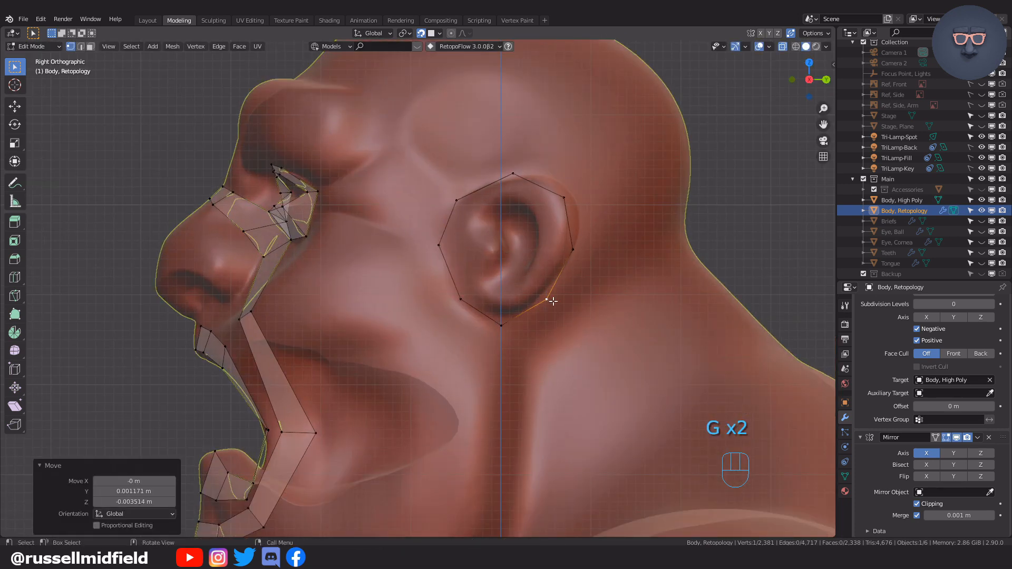
{"action": "left_click", "coordinate": [501, 325]}
{"action": "key", "text": "g"}
{"action": "left_click", "coordinate": [504, 325]}
- Extrude a second, larger ring of vertices around the ear loop and fill the gap between both rings with faces
{"action": "left_click", "coordinate": [438, 244]}
{"action": "key", "text": "e"}
{"action": "left_click", "coordinate": [429, 239]}
{"action": "key", "text": "e"}
{"action": "left_click", "coordinate": [562, 144]}
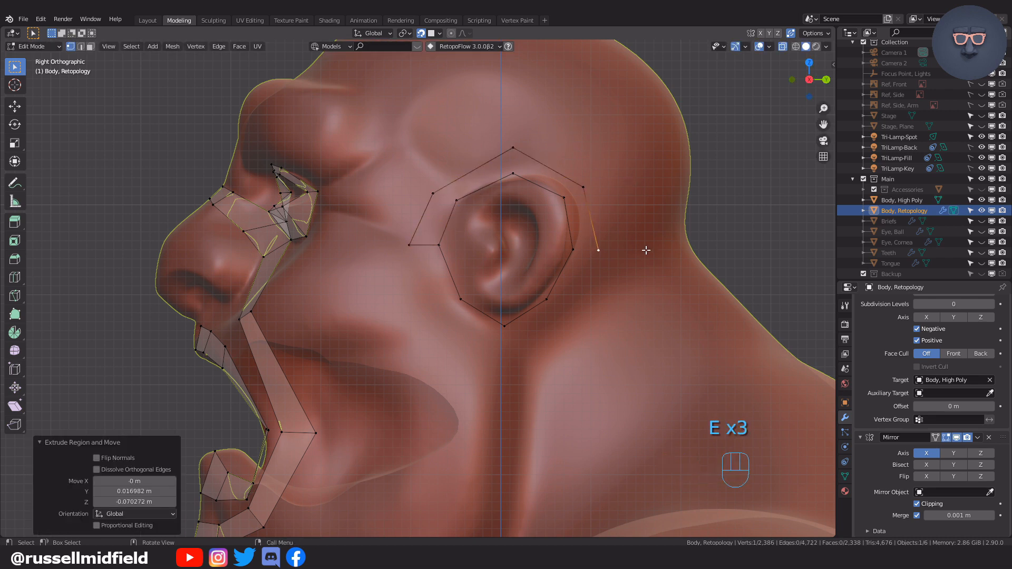
{"action": "left_click", "coordinate": [413, 249], "text": "shift"}
{"action": "left_click", "coordinate": [438, 246], "text": "shift"}
{"action": "left_click", "coordinate": [460, 299], "text": "shift"}
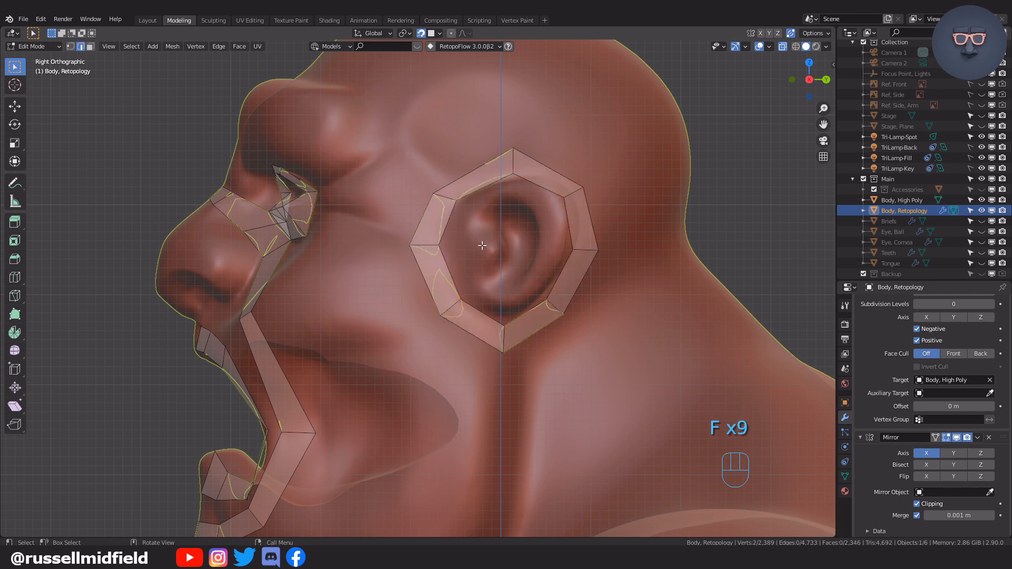
- Adjust the front vertices of the ear's face ring to even out its width
{"action": "left_click", "coordinate": [407, 246]}
{"action": "key", "text": "g"}
{"action": "left_click", "coordinate": [422, 245]}
{"action": "key", "text": "g"}
{"action": "left_click", "coordinate": [450, 245]}
{"action": "key", "text": "g"}
{"action": "left_click", "coordinate": [435, 245]}
{"action": "key", "text": "g"}
- Reposition the outer vertices along the rear and lower rear of the ear's face ring
{"action": "left_click", "coordinate": [601, 250]}
{"action": "key", "text": "g"}
{"action": "left_click", "coordinate": [591, 250]}
{"action": "left_click", "coordinate": [587, 190]}
{"action": "key", "text": "g"}
{"action": "left_click", "coordinate": [598, 255]}
{"action": "left_click", "coordinate": [564, 316]}
{"action": "key", "text": "g"}
{"action": "left_click", "coordinate": [570, 320]}
- Extend a column of faces forward from the ear ring's front edges and align its front vertices in the side view
{"action": "scroll", "coordinate": [564, 322], "scroll_direction": "down", "scroll_amount": 2}
{"action": "middle_click_drag", "start_coordinate": [559, 324], "coordinate": [495, 323]}
{"action": "left_click", "coordinate": [439, 306]}
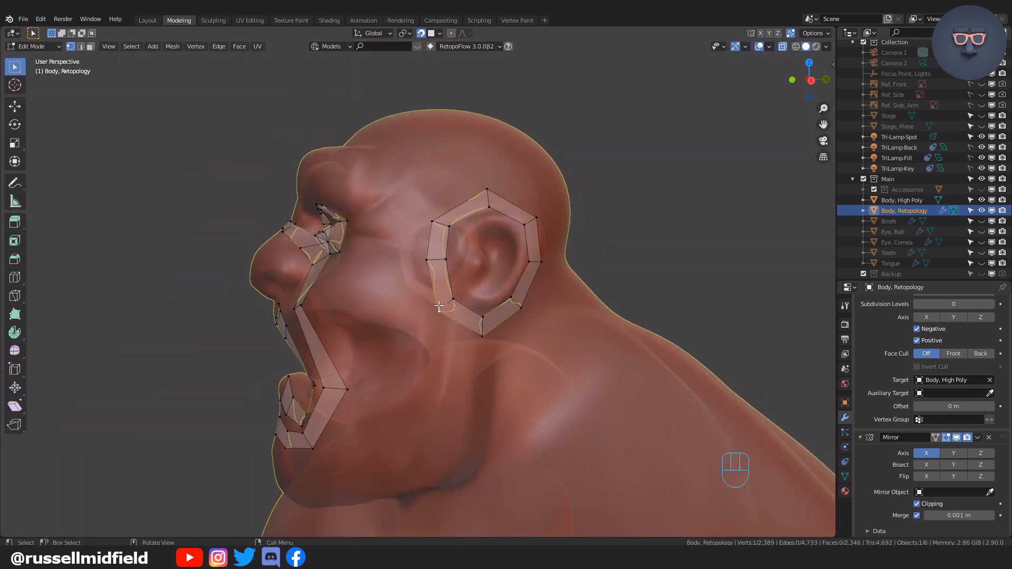
{"action": "key", "text": "KP_3"}
{"action": "middle_click_drag", "start_coordinate": [438, 305], "coordinate": [428, 249], "text": "shift"}
{"action": "left_click", "coordinate": [405, 200]}
{"action": "left_click", "coordinate": [387, 246]}
{"action": "key", "text": "g"}
{"action": "left_click", "coordinate": [397, 246]}
{"action": "left_click", "coordinate": [420, 248]}
{"action": "key", "text": "g"}
{"action": "left_click", "coordinate": [422, 247]}
- Extrude the top edge of the face strip in front of the ear up past the temple in two segments, rotating the end edge
{"action": "scroll", "coordinate": [417, 254], "scroll_direction": "down", "scroll_amount": 2}
{"action": "middle_click_drag", "start_coordinate": [413, 260], "coordinate": [446, 255]}
{"action": "left_click", "coordinate": [438, 225]}
{"action": "left_click", "coordinate": [410, 224], "text": "shift"}
{"action": "key", "text": "e"}
{"action": "left_click", "coordinate": [407, 158]}
{"action": "middle_click_drag", "start_coordinate": [407, 158], "coordinate": [424, 116]}
{"action": "key", "text": "e"}
{"action": "left_click", "coordinate": [449, 174]}
{"action": "key", "text": "r"}
{"action": "left_click", "coordinate": [421, 153]}
- Extrude the temple strip's end edge across the forehead to the head's centre line in two segments
{"action": "key", "text": "e"}
{"action": "left_click", "coordinate": [355, 167]}
{"action": "middle_click_drag", "start_coordinate": [354, 167], "coordinate": [422, 174]}
{"action": "key", "text": "e"}
{"action": "left_click", "coordinate": [371, 182]}
{"action": "key", "text": "g"}
{"action": "left_click", "coordinate": [389, 215]}
{"action": "middle_click_drag", "start_coordinate": [389, 215], "coordinate": [371, 163]}
- Reposition the forehead strip's vertices to even out its width and flow
{"action": "left_click", "coordinate": [311, 153]}
{"action": "key", "text": "g"}
{"action": "left_click", "coordinate": [371, 150]}
{"action": "key", "text": "g"}
{"action": "left_click", "coordinate": [400, 147]}
{"action": "key", "text": "g"}
{"action": "left_click", "coordinate": [387, 143]}
{"action": "key", "text": "g"}
{"action": "left_click", "coordinate": [442, 172]}
{"action": "key", "text": "g"}
{"action": "left_click", "coordinate": [432, 178]}
- Adjust the temple end of the forehead strip from the side
{"action": "middle_click_drag", "start_coordinate": [476, 204], "coordinate": [554, 216]}
{"action": "key", "text": "g"}
{"action": "left_click", "coordinate": [369, 209]}
{"action": "key", "text": "g"}
{"action": "left_click", "coordinate": [373, 210]}
{"action": "middle_click_drag", "start_coordinate": [373, 211], "coordinate": [305, 203]}
- Extrude the bottom edge of the strip in front of the ear down the cheek to the jaw, rotating its end edge toward the chin
{"action": "left_click", "coordinate": [409, 313]}
{"action": "left_click", "coordinate": [436, 314], "text": "shift"}
{"action": "middle_click_drag", "start_coordinate": [453, 332], "coordinate": [435, 256], "text": "shift"}
{"action": "key", "text": "e"}
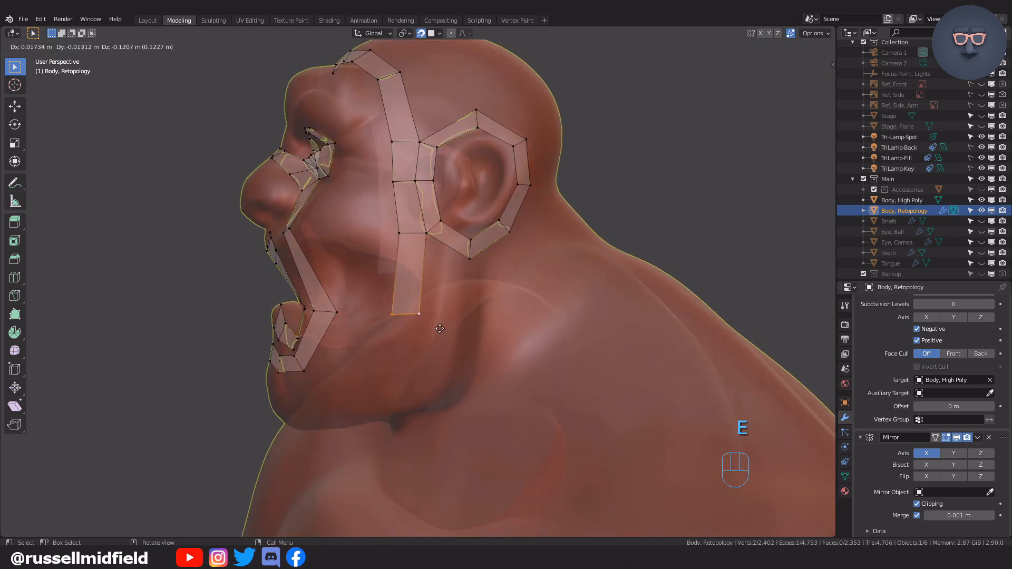
{"action": "left_click", "coordinate": [443, 326]}
{"action": "middle_click_drag", "start_coordinate": [443, 327], "coordinate": [475, 276], "text": "shift"}
{"action": "key", "text": "alt+z"}
{"action": "middle_click_drag", "start_coordinate": [474, 277], "coordinate": [480, 283]}
{"action": "key", "text": "r"}
{"action": "left_click", "coordinate": [454, 348]}
{"action": "key", "text": "g"}
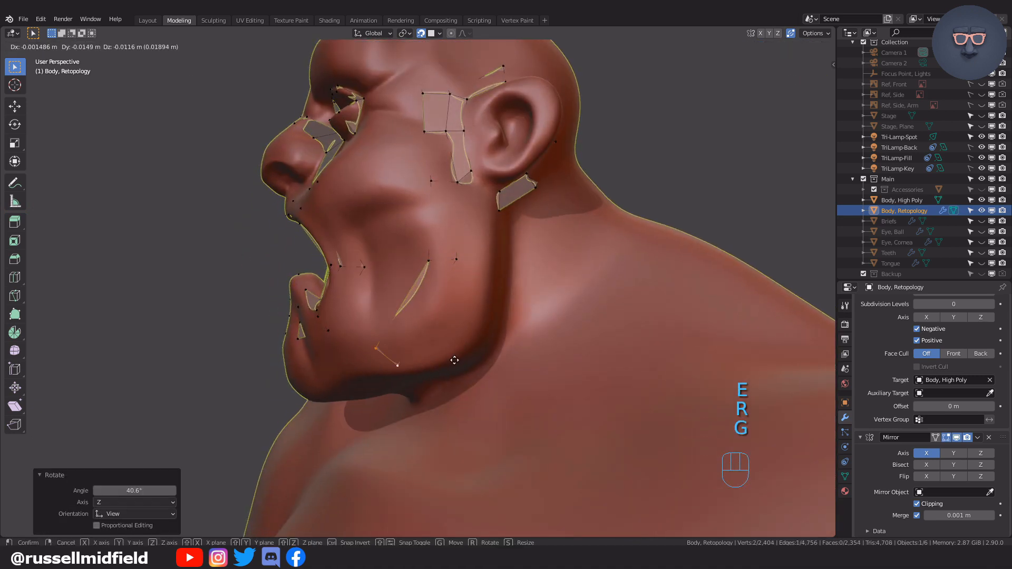
- Extrude the jaw strip forward to the chin's centre line in two segments, rotating the end edge to follow the jaw
{"action": "middle_click_drag", "start_coordinate": [452, 318], "coordinate": [448, 249]}
{"action": "key", "text": "alt+z"}
{"action": "key", "text": "e"}
{"action": "left_click", "coordinate": [363, 253]}
{"action": "middle_click_drag", "start_coordinate": [364, 253], "coordinate": [442, 247]}
{"action": "key", "text": "r"}
{"action": "left_click", "coordinate": [461, 262]}
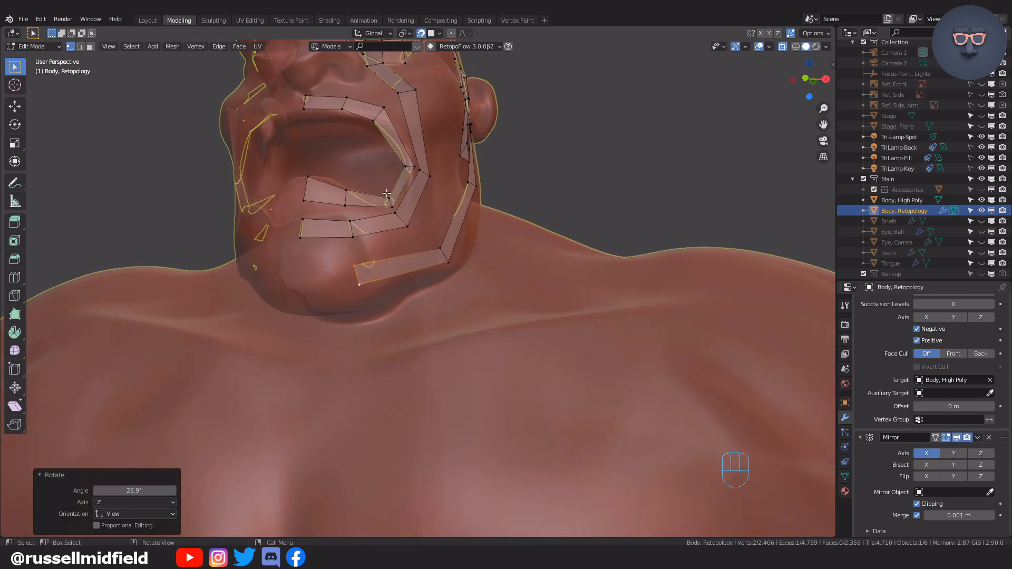
{"action": "key", "text": "e"}
{"action": "left_click", "coordinate": [335, 237]}
{"action": "middle_click_drag", "start_coordinate": [335, 237], "coordinate": [346, 269]}
{"action": "middle_click_drag", "start_coordinate": [538, 256], "coordinate": [444, 261]}
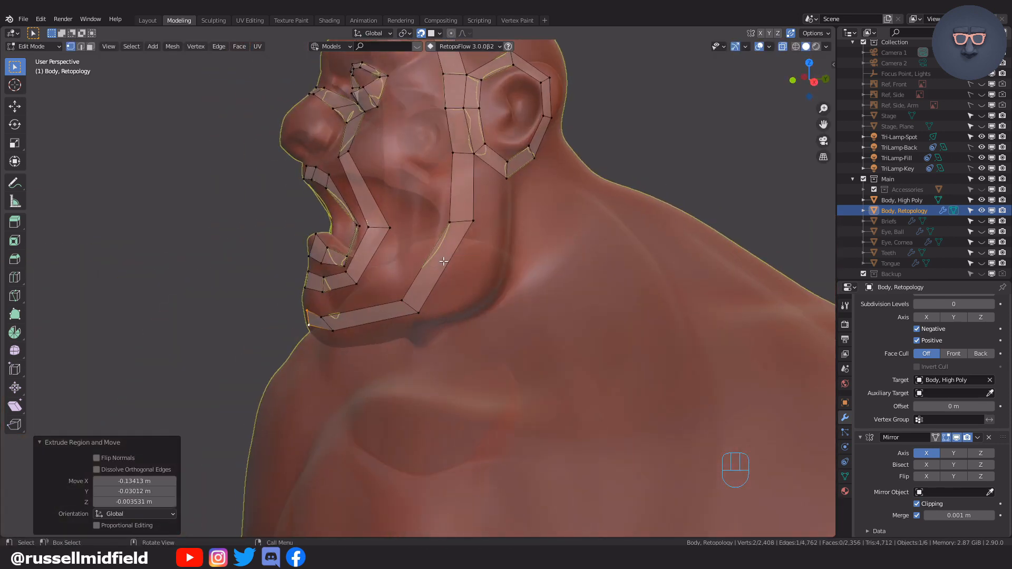
- Snap and merge the jaw strip's upper vertices onto the outer vertices of the mouth loop
{"action": "middle_click_drag", "start_coordinate": [444, 262], "coordinate": [408, 373]}
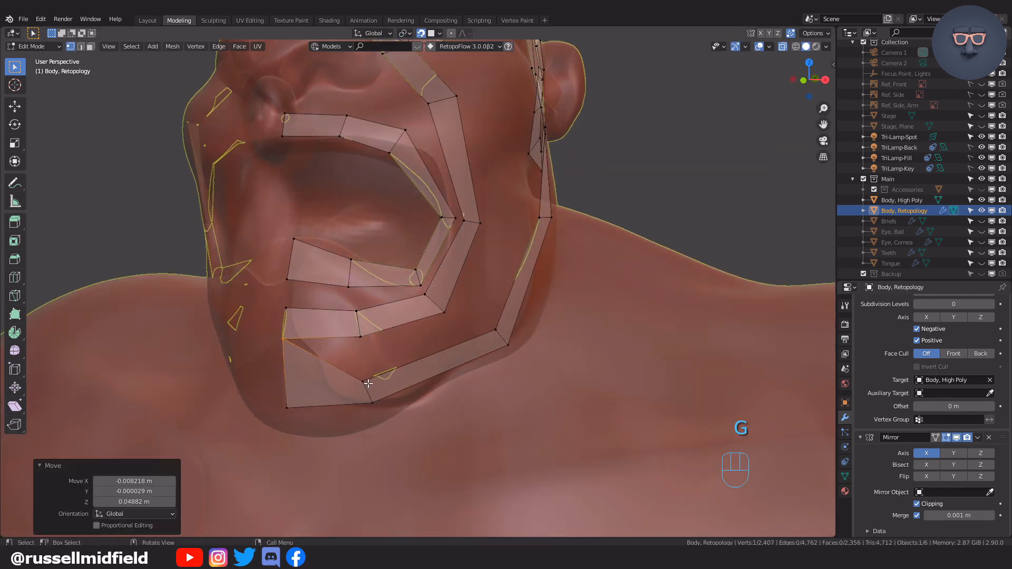
{"action": "middle_click_drag", "start_coordinate": [460, 342], "coordinate": [467, 327]}
{"action": "key", "text": "g"}
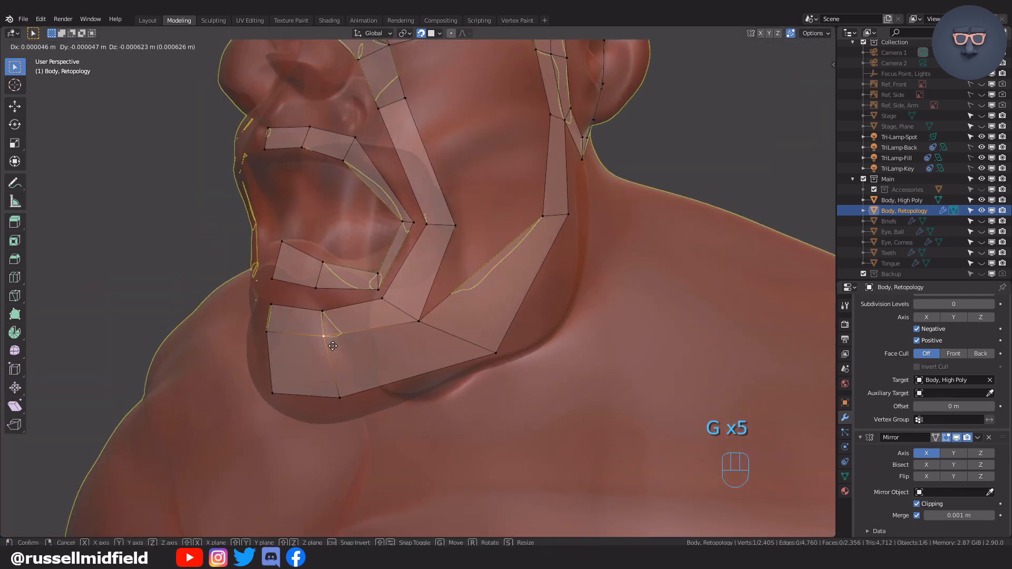
{"action": "key", "text": "g"}
{"action": "left_click", "coordinate": [334, 352]}
- Reposition the shared vertices between the mouth loop and the jaw strip at the chin and lower cheek
{"action": "middle_click_drag", "start_coordinate": [335, 352], "coordinate": [358, 354]}
{"action": "left_click", "coordinate": [296, 345]}
{"action": "key", "text": "g"}
{"action": "left_click", "coordinate": [292, 364]}
{"action": "key", "text": "g"}
{"action": "middle_click_drag", "start_coordinate": [519, 335], "coordinate": [458, 360]}
{"action": "key", "text": "g"}
{"action": "left_click", "coordinate": [482, 343]}
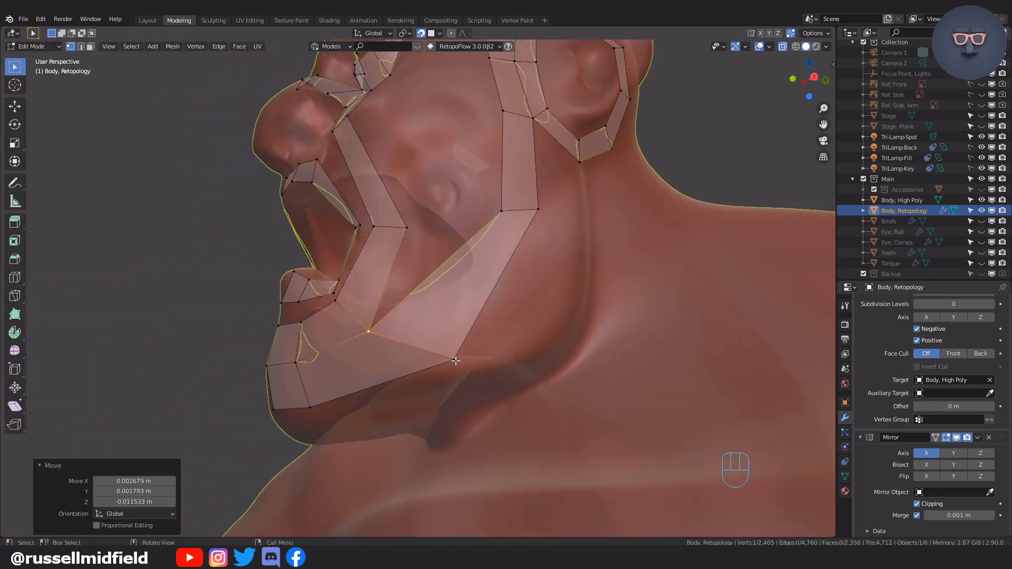
- Move the jaw strip's lower vertex back, add an edge loop behind it, and pull the loop's outer vertex to the jaw corner
{"action": "left_click", "coordinate": [456, 360]}
{"action": "key", "text": "g"}
{"action": "left_click", "coordinate": [532, 374]}
{"action": "middle_click_drag", "start_coordinate": [463, 298], "coordinate": [482, 307]}
{"action": "key", "text": "ctrl+r"}
{"action": "double_click", "coordinate": [486, 309]}
{"action": "left_click", "coordinate": [481, 311]}
{"action": "key", "text": "g"}
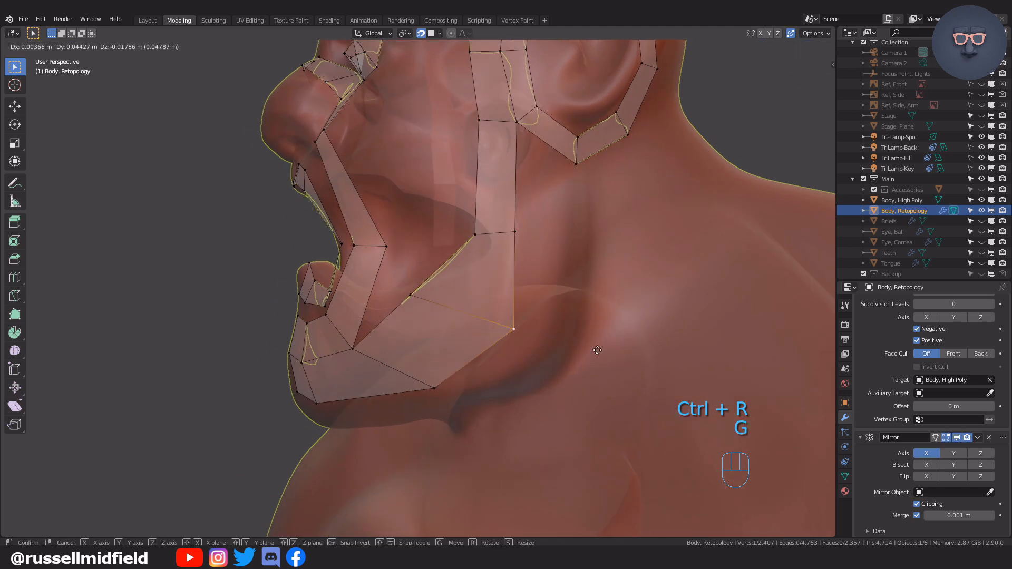
{"action": "left_click", "coordinate": [588, 379]}
- Reposition the cheek strip's middle vertices and the inner vertex of the new jaw loop to square off the jaw corner
{"action": "left_click", "coordinate": [524, 229]}
{"action": "key", "text": "g"}
{"action": "left_click", "coordinate": [491, 234]}
{"action": "left_click", "coordinate": [411, 295]}
{"action": "key", "text": "g"}
{"action": "left_click", "coordinate": [477, 322]}
{"action": "middle_click_drag", "start_coordinate": [546, 338], "coordinate": [500, 316]}
{"action": "key", "text": "alt+z"}
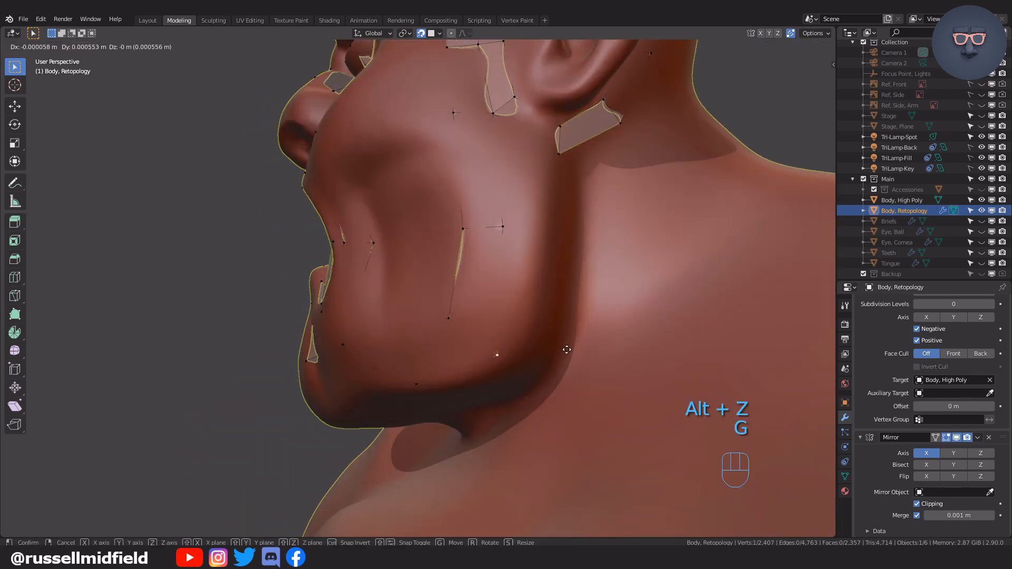
{"action": "key", "text": "g"}
{"action": "left_click", "coordinate": [507, 223]}
{"action": "key", "text": "alt+z"}
{"action": "middle_click_drag", "start_coordinate": [530, 241], "coordinate": [536, 248]}
- Adjust the cheek strip's rear vertices from below the ear down to mid-cheek
{"action": "scroll", "coordinate": [535, 250], "scroll_direction": "down", "scroll_amount": 2}
{"action": "scroll", "coordinate": [511, 254], "scroll_direction": "up", "scroll_amount": 1}
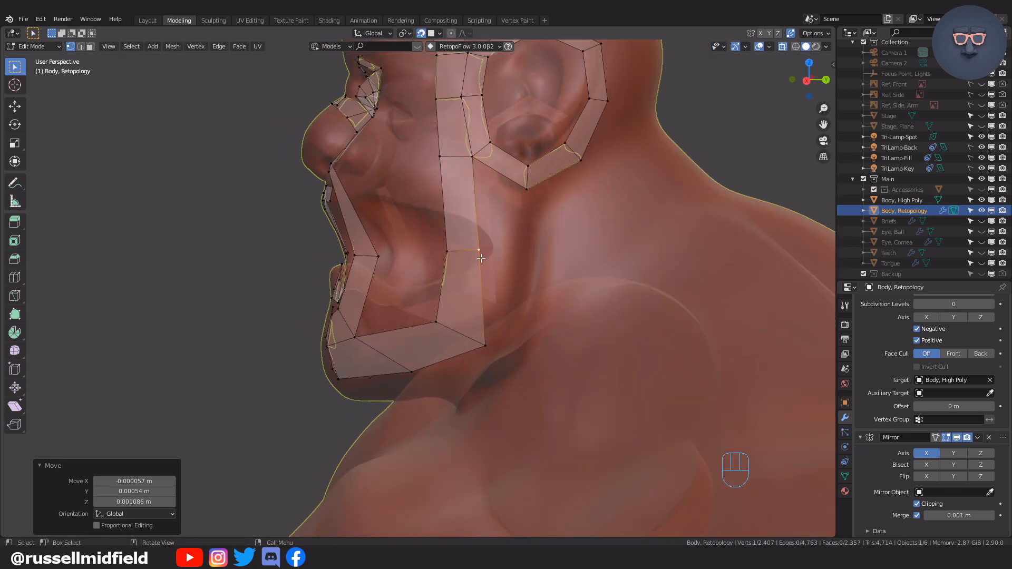
{"action": "left_click", "coordinate": [472, 158]}
{"action": "key", "text": "g"}
{"action": "left_click", "coordinate": [474, 156]}
{"action": "left_click", "coordinate": [490, 143]}
{"action": "key", "text": "alt+z"}
{"action": "middle_click_drag", "start_coordinate": [529, 206], "coordinate": [557, 215]}
{"action": "key", "text": "alt+z"}
{"action": "middle_click_drag", "start_coordinate": [481, 332], "coordinate": [517, 253]}
{"action": "left_click", "coordinate": [478, 274]}
{"action": "key", "text": "g"}
{"action": "left_click", "coordinate": [486, 269]}
{"action": "key", "text": "g"}
{"action": "left_click", "coordinate": [482, 300]}
- Reposition the outer jaw corner vertex to follow the sculpted jawline
{"action": "middle_click_drag", "start_coordinate": [482, 300], "coordinate": [538, 284]}
{"action": "left_click", "coordinate": [478, 350]}
{"action": "middle_click_drag", "start_coordinate": [488, 355], "coordinate": [535, 315]}
{"action": "key", "text": "g"}
{"action": "left_click", "coordinate": [474, 354]}
- Reposition the chin vertices at the centre line and beside it to even out the chin faces
{"action": "middle_click_drag", "start_coordinate": [375, 360], "coordinate": [448, 355]}
{"action": "left_click", "coordinate": [337, 360]}
{"action": "key", "text": "g"}
{"action": "left_click", "coordinate": [402, 359]}
{"action": "key", "text": "alt+z"}
{"action": "key", "text": "alt+z"}
{"action": "key", "text": "g"}
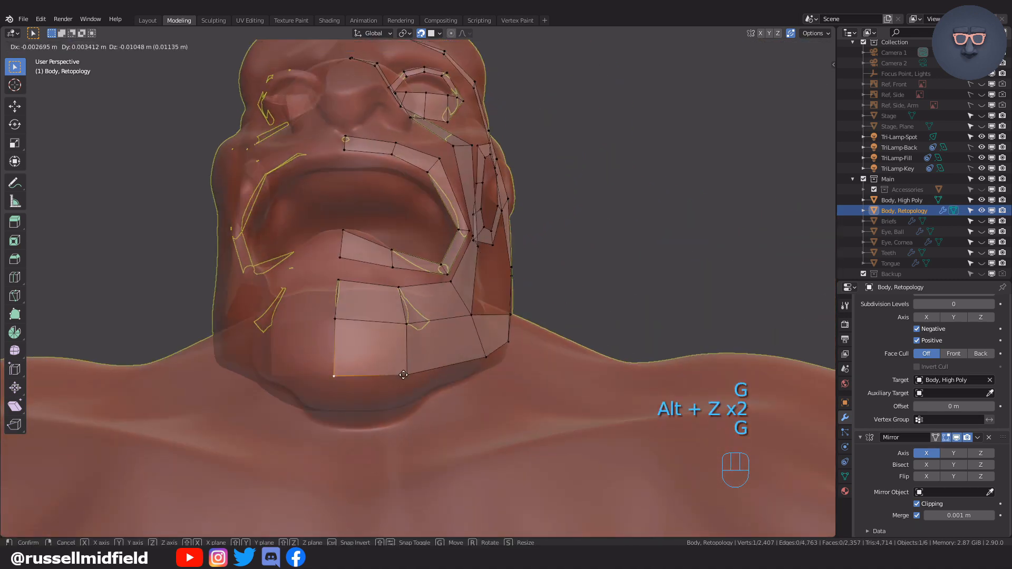
{"action": "middle_click_drag", "start_coordinate": [338, 318], "coordinate": [332, 334]}
{"action": "key", "text": "g"}
{"action": "left_click", "coordinate": [332, 352]}
{"action": "left_click", "coordinate": [402, 346]}
{"action": "left_click", "coordinate": [440, 345]}
{"action": "middle_click_drag", "start_coordinate": [440, 345], "coordinate": [433, 361]}
{"action": "middle_click_drag", "start_coordinate": [516, 338], "coordinate": [449, 331]}
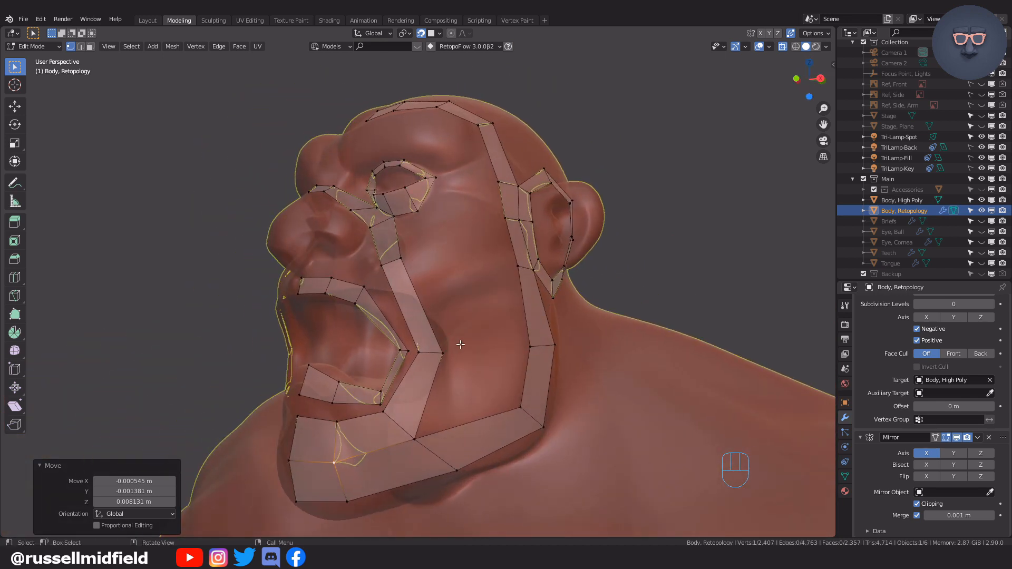
- Add edge cuts above and below the mouth corner on both the mouth loop and the cheek strip beside it
{"action": "scroll", "coordinate": [454, 345], "scroll_direction": "up", "scroll_amount": 1}
{"action": "key", "text": "ctrl+r"}
{"action": "double_click", "coordinate": [417, 405]}
{"action": "middle_click_drag", "start_coordinate": [418, 405], "coordinate": [439, 402]}
{"action": "key", "text": "ctrl+r"}
{"action": "key", "text": "ctrl+r"}
{"action": "double_click", "coordinate": [446, 311]}
{"action": "mouse_move", "coordinate": [446, 311]}
{"action": "middle_mouse_down"}
{"action": "mouse_move", "coordinate": [501, 329]}
{"action": "mouse_move", "coordinate": [463, 310]}
{"action": "middle_mouse_up"}
- Nudge the newly cut vertices beside the mouth corner to round out the mouth loop
{"action": "left_click", "coordinate": [421, 320]}
{"action": "key", "text": "g"}
{"action": "left_click", "coordinate": [425, 319]}
{"action": "key", "text": "g"}
{"action": "left_click", "coordinate": [443, 389]}
{"action": "mouse_move", "coordinate": [443, 389]}
{"action": "middle_mouse_down"}
{"action": "mouse_move", "coordinate": [416, 387]}
{"action": "mouse_move", "coordinate": [484, 394]}
{"action": "mouse_move", "coordinate": [437, 387]}
{"action": "middle_mouse_up"}
- Reposition the new cheek strip vertices below the mouth corner so the strip curves evenly towards the jaw
{"action": "key", "text": "g"}
{"action": "left_click", "coordinate": [474, 384]}
{"action": "key", "text": "ctrl+z"}
{"action": "key", "text": "g"}
{"action": "left_click", "coordinate": [477, 390]}
{"action": "key", "text": "ctrl+z"}
{"action": "key", "text": "g"}
{"action": "left_click", "coordinate": [467, 406]}
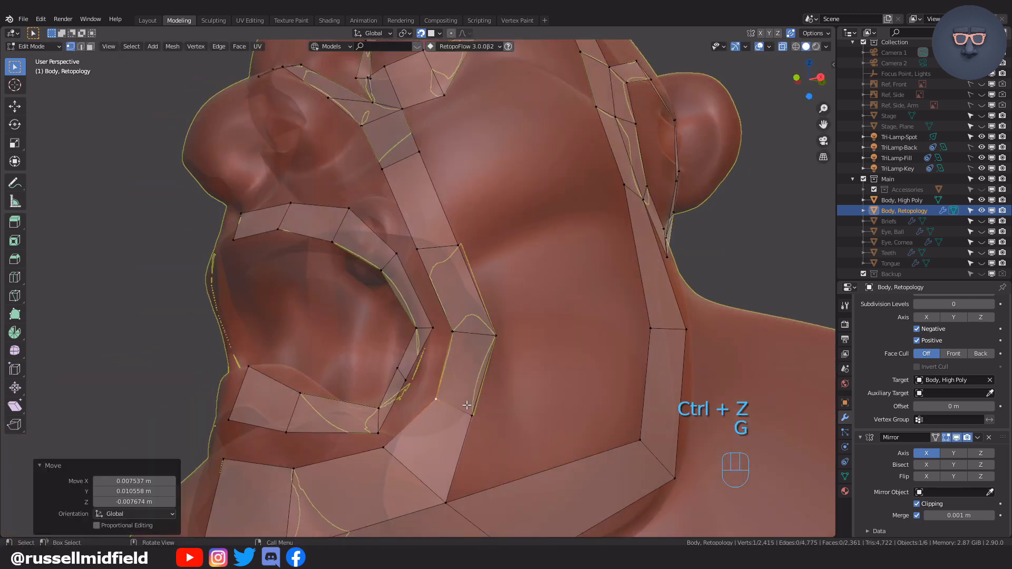
- Adjust the strip vertices around the chin and below the mouth corner to even out the faces
{"action": "middle_click_drag", "start_coordinate": [406, 466], "coordinate": [381, 307]}
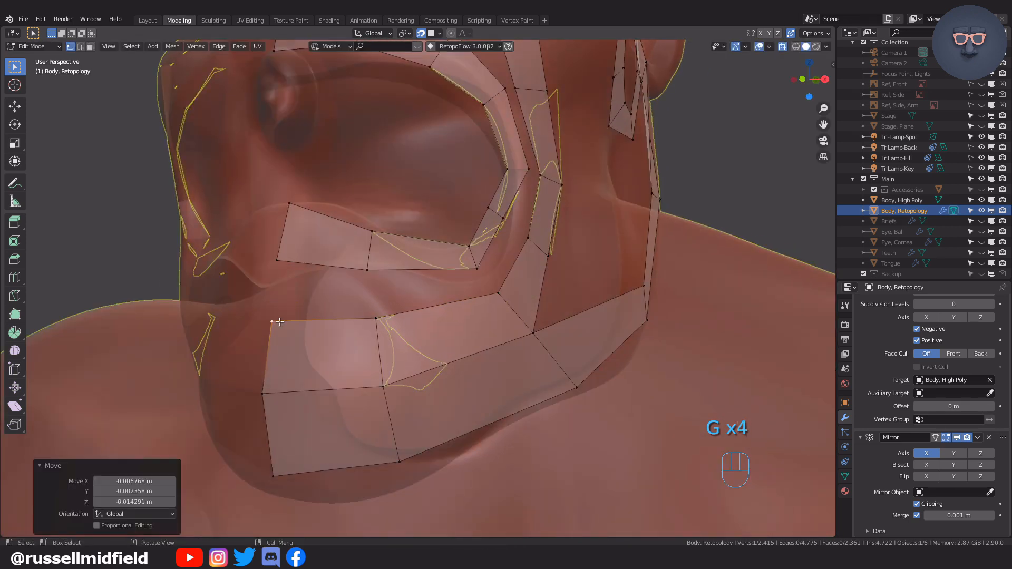
{"action": "middle_click_drag", "start_coordinate": [280, 322], "coordinate": [440, 347]}
{"action": "middle_click_drag", "start_coordinate": [521, 330], "coordinate": [495, 314]}
{"action": "key", "text": "g"}
{"action": "left_click", "coordinate": [510, 304]}
{"action": "left_click", "coordinate": [487, 325]}
{"action": "key", "text": "g"}
{"action": "left_click", "coordinate": [477, 323]}
{"action": "key", "text": "g"}
{"action": "left_click", "coordinate": [541, 331]}
- Reposition the mouth loop vertex between the upper lip and the mouth corner, and check the mesh with X-ray toggled
{"action": "middle_click_drag", "start_coordinate": [496, 313], "coordinate": [515, 354], "text": "shift"}
{"action": "left_click", "coordinate": [433, 248]}
{"action": "key", "text": "g"}
{"action": "left_click", "coordinate": [458, 253]}
{"action": "middle_click_drag", "start_coordinate": [458, 253], "coordinate": [480, 302]}
{"action": "scroll", "coordinate": [482, 242], "scroll_direction": "down", "scroll_amount": 2}
{"action": "key", "text": "alt+z"}
{"action": "key", "text": "alt+z"}
{"action": "middle_click_drag", "start_coordinate": [480, 302], "coordinate": [478, 321], "text": "shift"}
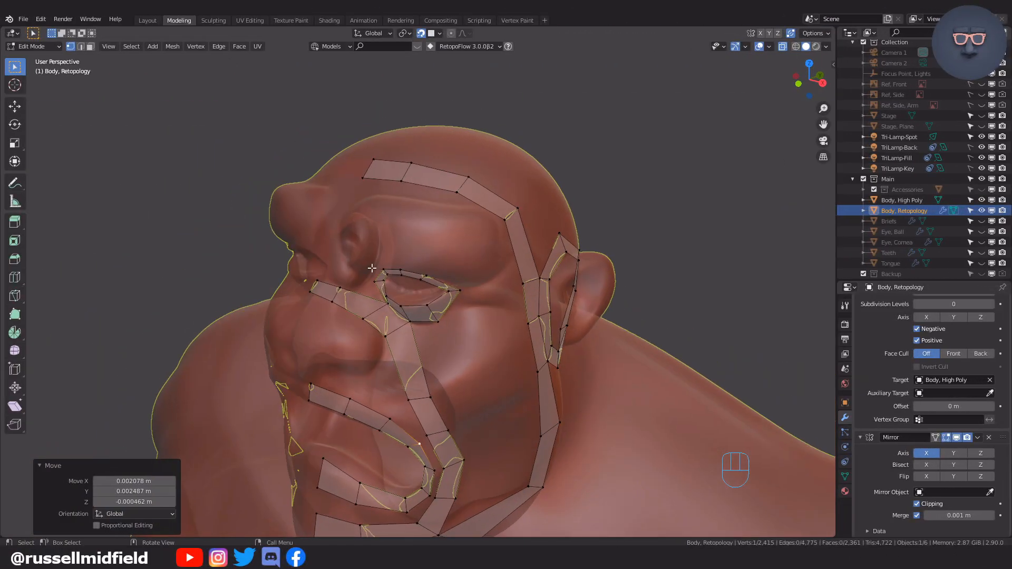
- Fill a second row of faces above the nose strip, connecting the nose bridge to the inner eye corner
{"action": "scroll", "coordinate": [406, 275], "scroll_direction": "up", "scroll_amount": 2}
{"action": "middle_click_drag", "start_coordinate": [372, 268], "coordinate": [407, 249]}
{"action": "scroll", "coordinate": [416, 295], "scroll_direction": "up", "scroll_amount": 2}
{"action": "left_click", "coordinate": [406, 306]}
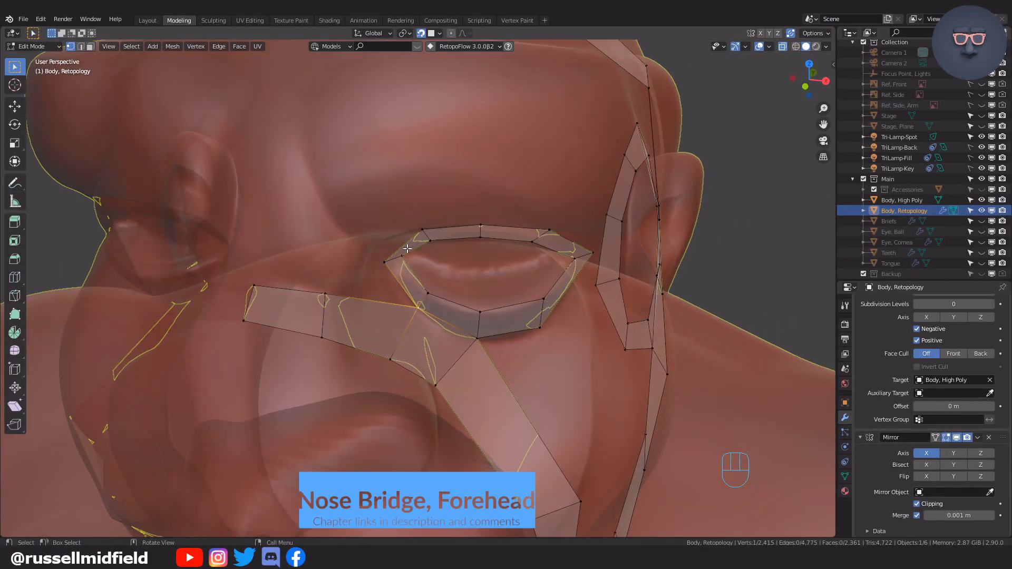
{"action": "middle_click_drag", "start_coordinate": [441, 301], "coordinate": [694, 100]}
{"action": "key", "text": "f"}
{"action": "key", "text": "ctrl+r"}
{"action": "left_click", "coordinate": [469, 300]}
{"action": "right_click", "coordinate": [470, 300]}
{"action": "key", "text": "ctrl+z"}
{"action": "key", "text": "ctrl+z"}
- Add an unslid edge loop running around the middle of the eye strip
{"action": "key", "text": "ctrl+r"}
{"action": "left_click", "coordinate": [413, 244]}
{"action": "right_click", "coordinate": [413, 244]}
{"action": "middle_click_drag", "start_coordinate": [329, 215], "coordinate": [317, 203]}
- Reposition the eye strip vertices at the inner corner and along the lower lid to follow the eye socket
{"action": "left_click", "coordinate": [368, 241]}
{"action": "key", "text": "g"}
{"action": "left_click", "coordinate": [348, 231]}
{"action": "left_click", "coordinate": [399, 296]}
{"action": "middle_click_drag", "start_coordinate": [399, 296], "coordinate": [463, 296]}
{"action": "key", "text": "g"}
{"action": "left_click", "coordinate": [421, 295]}
{"action": "left_click", "coordinate": [459, 341]}
{"action": "key", "text": "g"}
{"action": "left_click", "coordinate": [460, 323]}
- Pull the eye strip's outer vertices above the upper lid and at the outer corner away from the eye
{"action": "left_click", "coordinate": [404, 186]}
{"action": "key", "text": "g"}
{"action": "left_click", "coordinate": [394, 168]}
{"action": "left_click", "coordinate": [455, 171]}
{"action": "key", "text": "g"}
{"action": "left_click", "coordinate": [452, 159]}
{"action": "left_click", "coordinate": [521, 175]}
{"action": "middle_click_drag", "start_coordinate": [562, 204], "coordinate": [574, 224]}
{"action": "key", "text": "g"}
{"action": "left_click", "coordinate": [577, 235]}
- Move the eye strip's lower outer vertices and the one nearest the nose bridge to widen the strip
{"action": "mouse_move", "coordinate": [524, 322]}
{"action": "middle_mouse_down"}
{"action": "mouse_move", "coordinate": [513, 345]}
{"action": "mouse_move", "coordinate": [522, 329]}
{"action": "middle_mouse_up"}
{"action": "key", "text": "g"}
{"action": "left_click", "coordinate": [531, 334]}
{"action": "left_click", "coordinate": [464, 340]}
{"action": "key", "text": "g"}
{"action": "left_click", "coordinate": [469, 343]}
{"action": "left_click", "coordinate": [369, 310]}
{"action": "key", "text": "g"}
{"action": "left_click", "coordinate": [370, 320]}
- Fine-tune the eye strip's vertices near the inner corner and the middle loop's vertex at the outer corner
{"action": "middle_click_drag", "start_coordinate": [369, 320], "coordinate": [391, 299]}
{"action": "left_click", "coordinate": [396, 284]}
{"action": "key", "text": "g"}
{"action": "left_click", "coordinate": [398, 291]}
{"action": "left_click", "coordinate": [556, 305]}
{"action": "left_click", "coordinate": [564, 245]}
{"action": "key", "text": "g"}
{"action": "left_click", "coordinate": [565, 248]}
{"action": "middle_click_drag", "start_coordinate": [551, 266], "coordinate": [525, 296]}
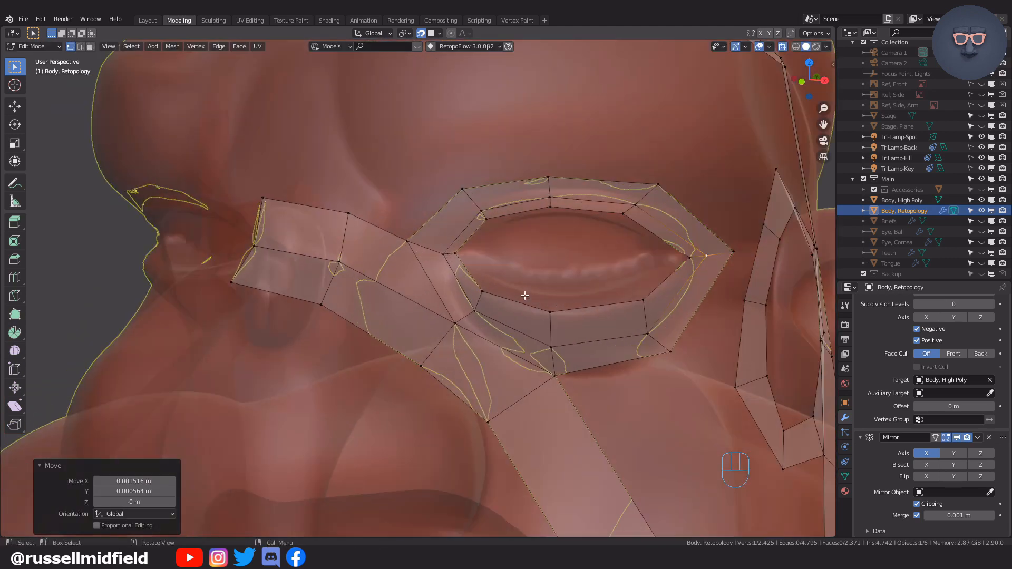
- Fill a face between the top edge of the nose bridge and the eye loop's upper inner edge
{"action": "scroll", "coordinate": [522, 294], "scroll_direction": "down", "scroll_amount": 3}
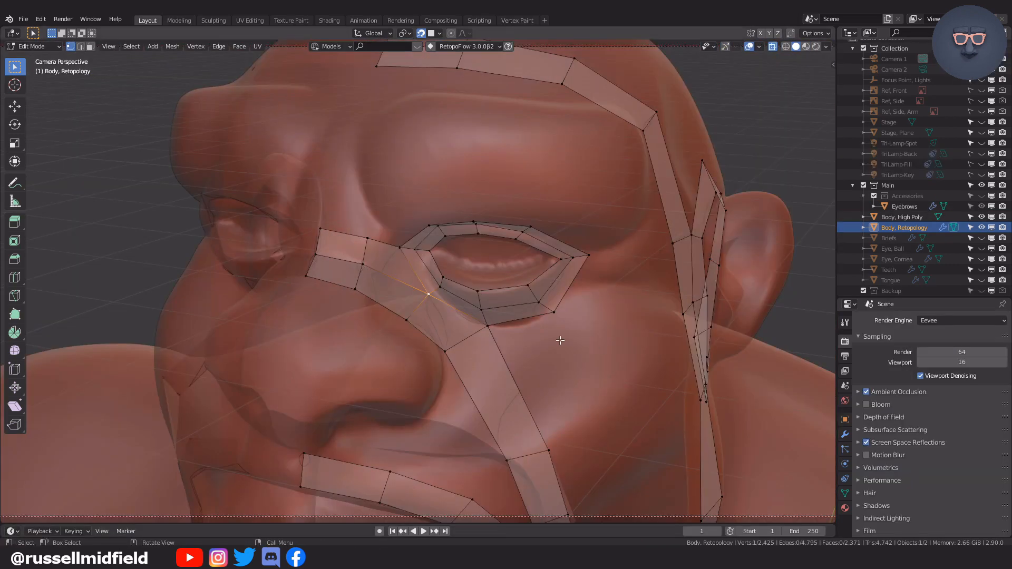
{"action": "middle_click_drag", "start_coordinate": [524, 307], "coordinate": [514, 284]}
{"action": "scroll", "coordinate": [514, 283], "scroll_direction": "up", "scroll_amount": 3}
{"action": "middle_click_drag", "start_coordinate": [457, 269], "coordinate": [543, 182]}
{"action": "key", "text": "f"}
{"action": "left_click", "coordinate": [467, 246]}
{"action": "key", "text": "f"}
- Raise the outer eye loop vertices above the upper lid and spread those at the outer corner and lower outer lid
{"action": "left_click", "coordinate": [498, 233]}
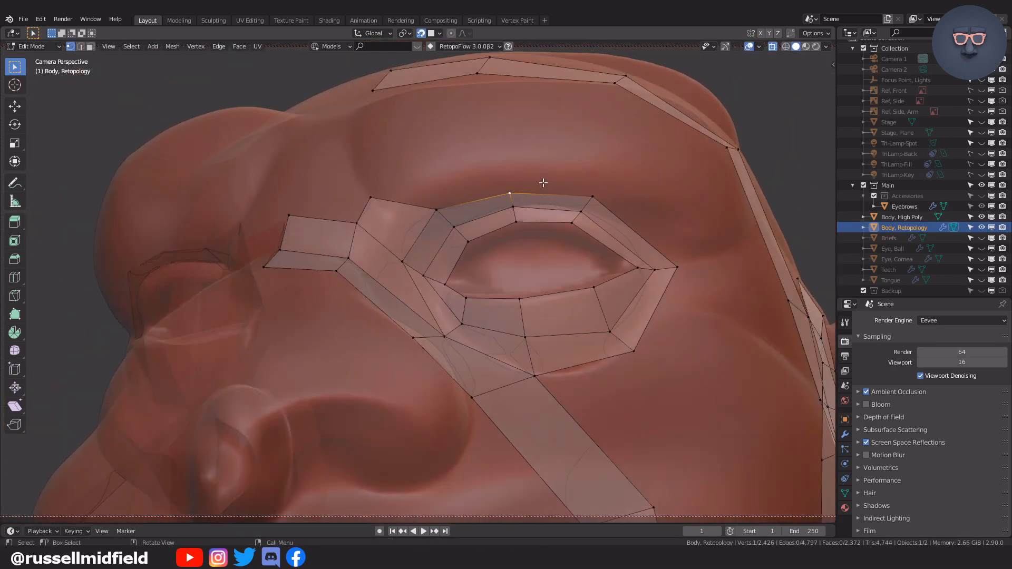
{"action": "middle_click_drag", "start_coordinate": [608, 177], "coordinate": [590, 171]}
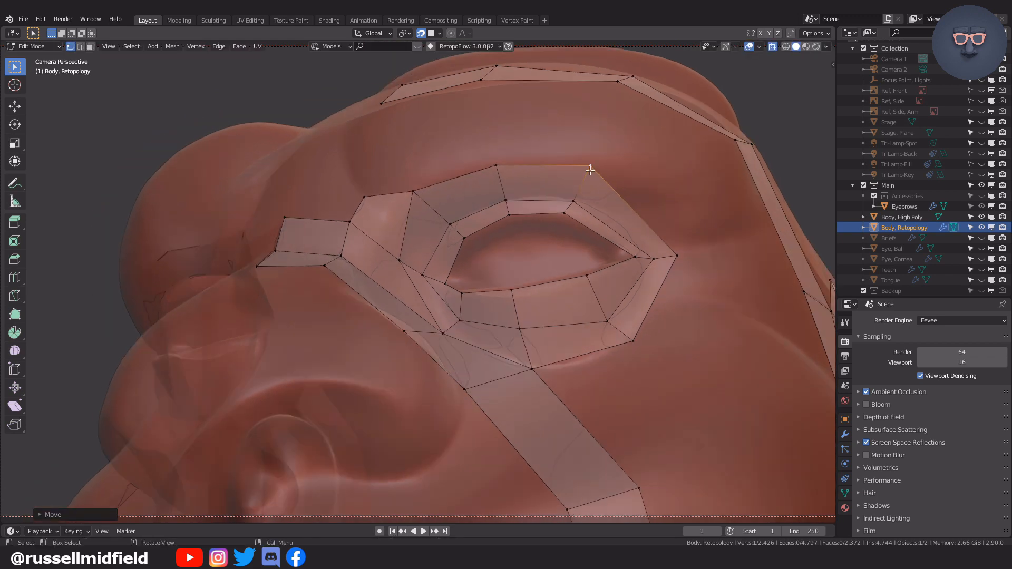
{"action": "left_click", "coordinate": [705, 254]}
{"action": "key", "text": "g"}
{"action": "left_click", "coordinate": [727, 246]}
{"action": "key", "text": "g"}
{"action": "middle_click_drag", "start_coordinate": [727, 247], "coordinate": [680, 295]}
{"action": "left_click", "coordinate": [623, 363]}
{"action": "key", "text": "g"}
{"action": "left_click", "coordinate": [622, 362]}
{"action": "key", "text": "g"}
{"action": "left_click", "coordinate": [639, 372]}
{"action": "middle_click_drag", "start_coordinate": [639, 373], "coordinate": [614, 311]}
{"action": "left_click", "coordinate": [615, 249]}
- Fill a face at the centre of the upper nose bridge and adjust its surrounding vertices
{"action": "middle_click_drag", "start_coordinate": [416, 300], "coordinate": [468, 347]}
{"action": "left_click", "coordinate": [444, 355]}
{"action": "key", "text": "f"}
{"action": "key", "text": "g"}
{"action": "left_click", "coordinate": [492, 364]}
{"action": "middle_click_drag", "start_coordinate": [382, 393], "coordinate": [323, 373]}
{"action": "left_click", "coordinate": [437, 321]}
{"action": "key", "text": "g"}
{"action": "left_click", "coordinate": [432, 320]}
- Extrude the nose bridge's top edge twice up the centre line onto the lower forehead
{"action": "middle_click_drag", "start_coordinate": [432, 319], "coordinate": [519, 365]}
{"action": "left_click", "coordinate": [393, 372], "text": "shift"}
{"action": "key", "text": "e"}
{"action": "left_click", "coordinate": [520, 268]}
{"action": "middle_click_drag", "start_coordinate": [520, 268], "coordinate": [524, 298]}
{"action": "key", "text": "e"}
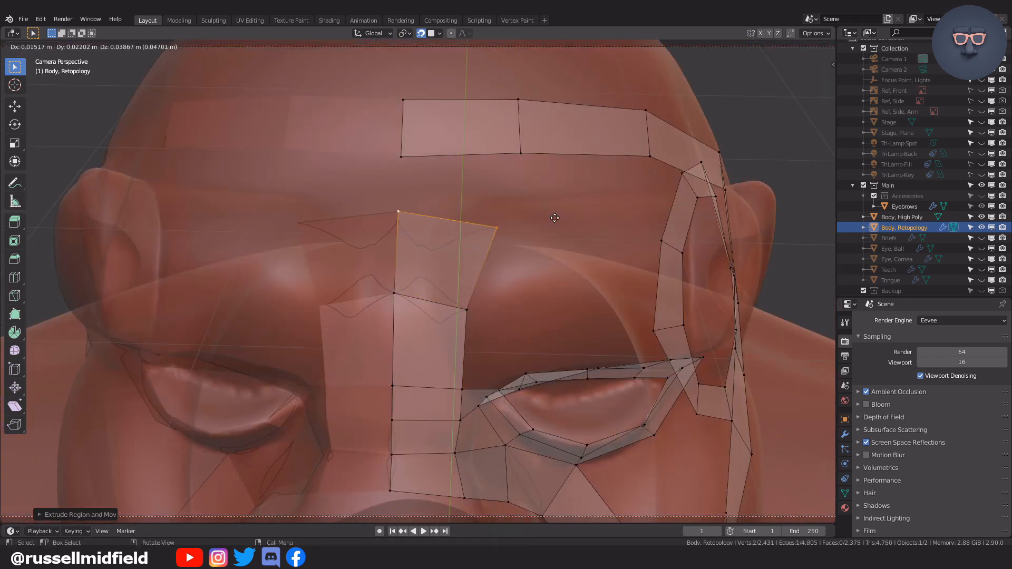
{"action": "middle_click_drag", "start_coordinate": [530, 201], "coordinate": [531, 208]}
- Shift the forehead strip's inner vertices towards the centre line and line up the bridge column's side vertices with them
{"action": "left_click", "coordinate": [526, 156]}
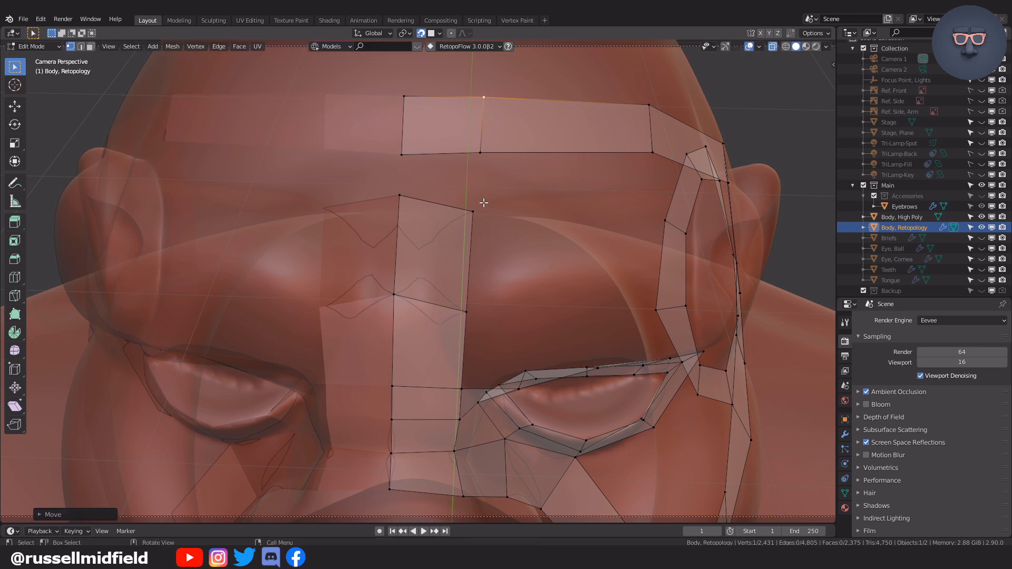
{"action": "left_click", "coordinate": [445, 230]}
{"action": "left_click", "coordinate": [468, 312]}
{"action": "middle_click_drag", "start_coordinate": [469, 327], "coordinate": [474, 248]}
{"action": "key", "text": "g"}
{"action": "key", "text": "g"}
{"action": "left_click", "coordinate": [427, 275]}
{"action": "left_click", "coordinate": [497, 214]}
{"action": "key", "text": "g"}
{"action": "left_click", "coordinate": [491, 214]}
- Fill faces joining the bridge column to the forehead strip and a row beside it above the inner eye corner
{"action": "key", "text": "alt+z"}
{"action": "left_click", "coordinate": [493, 199]}
{"action": "middle_click_drag", "start_coordinate": [496, 203], "coordinate": [498, 319]}
{"action": "key", "text": "alt+z"}
{"action": "left_click", "coordinate": [442, 325]}
{"action": "key", "text": "f"}
{"action": "middle_click_drag", "start_coordinate": [537, 292], "coordinate": [525, 138]}
{"action": "left_click", "coordinate": [505, 266]}
- Cut an edge loop across the forehead strip above the eye and reposition a nearby brow vertex
{"action": "key", "text": "ctrl+r"}
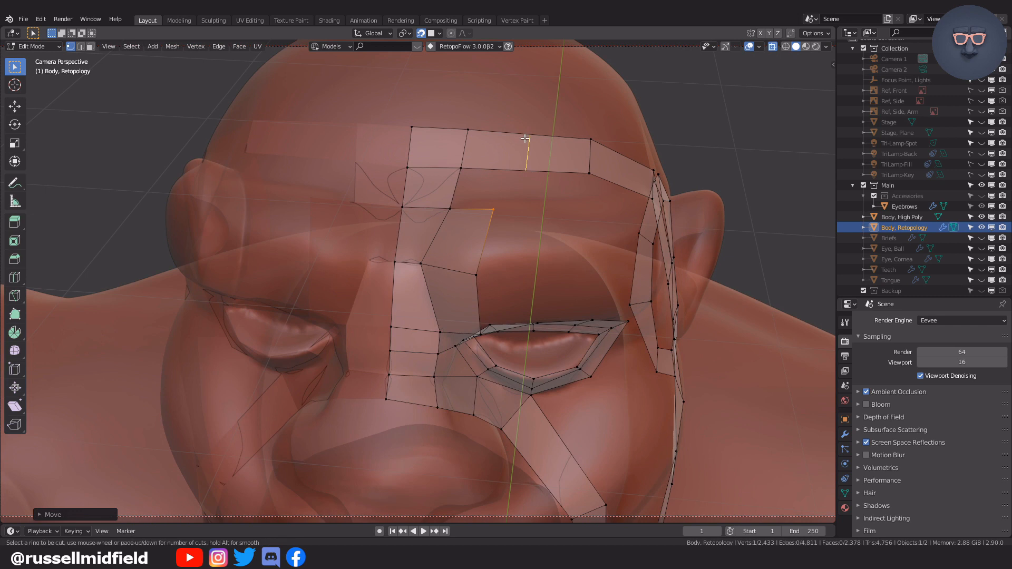
{"action": "middle_click_drag", "start_coordinate": [518, 207], "coordinate": [530, 193]}
{"action": "middle_click_drag", "start_coordinate": [463, 168], "coordinate": [479, 287]}
{"action": "key", "text": "g"}
{"action": "left_click", "coordinate": [531, 206]}
- Fill a face above the inner half of the upper eyelid and place its outer corner on the brow
{"action": "key", "text": "g"}
{"action": "left_click", "coordinate": [539, 235]}
{"action": "left_click", "coordinate": [476, 287]}
{"action": "key", "text": "f"}
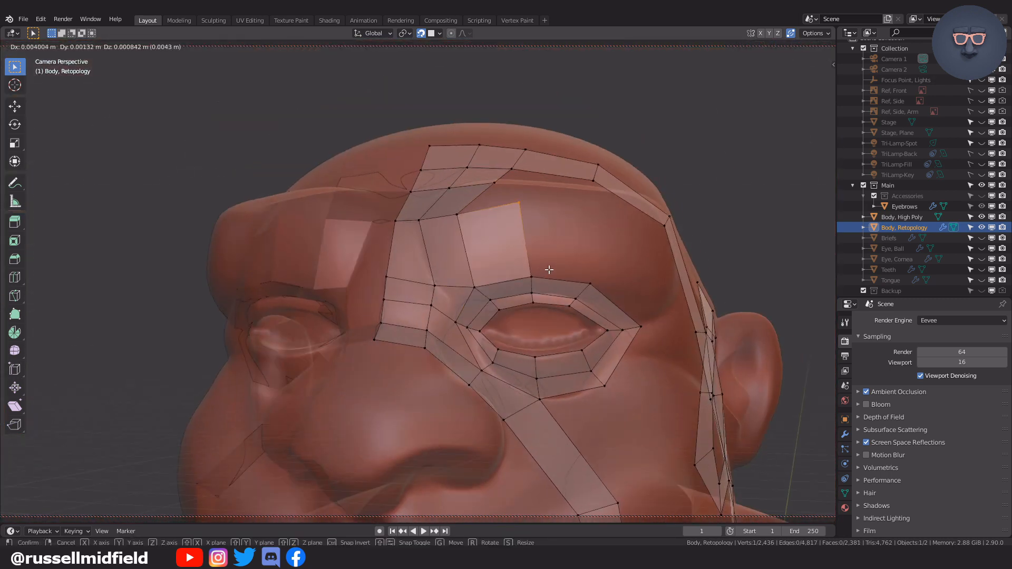
{"action": "left_click", "coordinate": [549, 269]}
- Fill the faces joining the inner brow to the forehead strip and shift the strip's lower-edge vertex outwards
{"action": "middle_click_drag", "start_coordinate": [549, 270], "coordinate": [519, 254]}
{"action": "left_click", "coordinate": [532, 220]}
{"action": "middle_click_drag", "start_coordinate": [532, 220], "coordinate": [623, 196]}
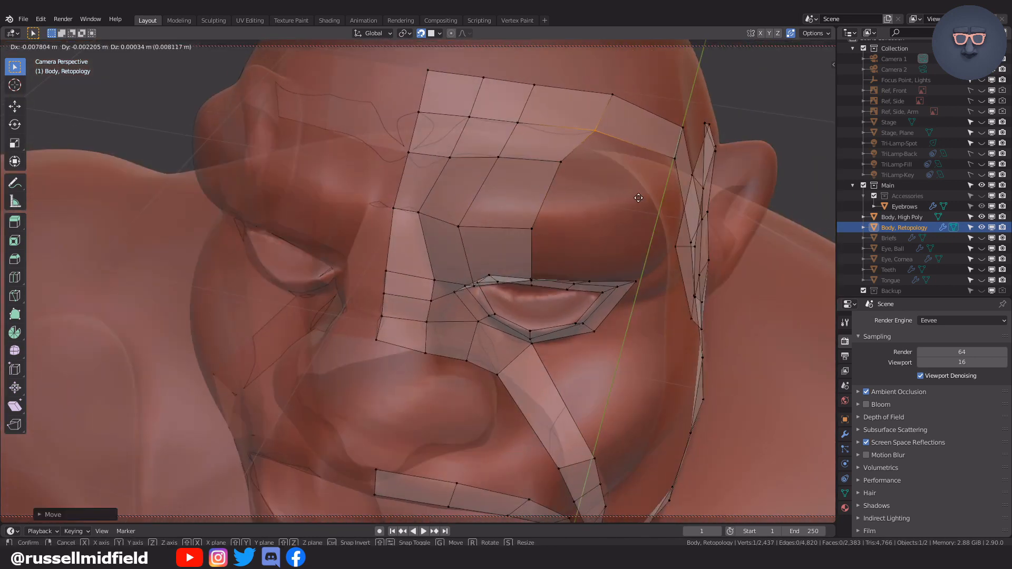
{"action": "left_click", "coordinate": [651, 109]}
{"action": "middle_click_drag", "start_coordinate": [650, 110], "coordinate": [561, 154]}
- Extend the brow row with faces above the outer half of the upper eyelid
{"action": "left_click", "coordinate": [508, 218]}
{"action": "middle_click_drag", "start_coordinate": [554, 203], "coordinate": [522, 170]}
{"action": "key", "text": "f"}
{"action": "left_click", "coordinate": [619, 220]}
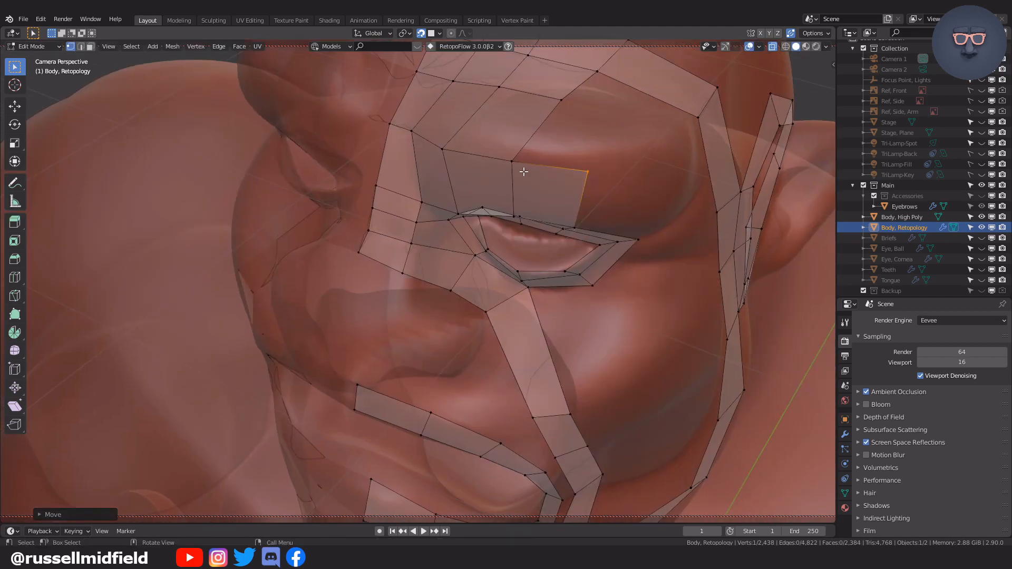
{"action": "left_click", "coordinate": [518, 171]}
{"action": "key", "text": "f"}
{"action": "left_click", "coordinate": [622, 208]}
- Fill the faces at the outer end of the brow and place their new vertices beside the temple
{"action": "middle_click_drag", "start_coordinate": [622, 207], "coordinate": [701, 256]}
{"action": "key", "text": "f"}
{"action": "left_click", "coordinate": [684, 226]}
{"action": "key", "text": "g"}
{"action": "left_click", "coordinate": [683, 210]}
{"action": "middle_click_drag", "start_coordinate": [631, 264], "coordinate": [559, 230]}
{"action": "key", "text": "g"}
{"action": "left_click", "coordinate": [630, 200]}
- Fill the faces linking the outer brow to the temple strip in front of the ear
{"action": "left_click", "coordinate": [464, 247]}
{"action": "left_click", "coordinate": [535, 297]}
{"action": "left_click", "coordinate": [471, 243]}
{"action": "key", "text": "f"}
{"action": "key", "text": "g"}
{"action": "key", "text": "f"}
{"action": "key", "text": "g"}
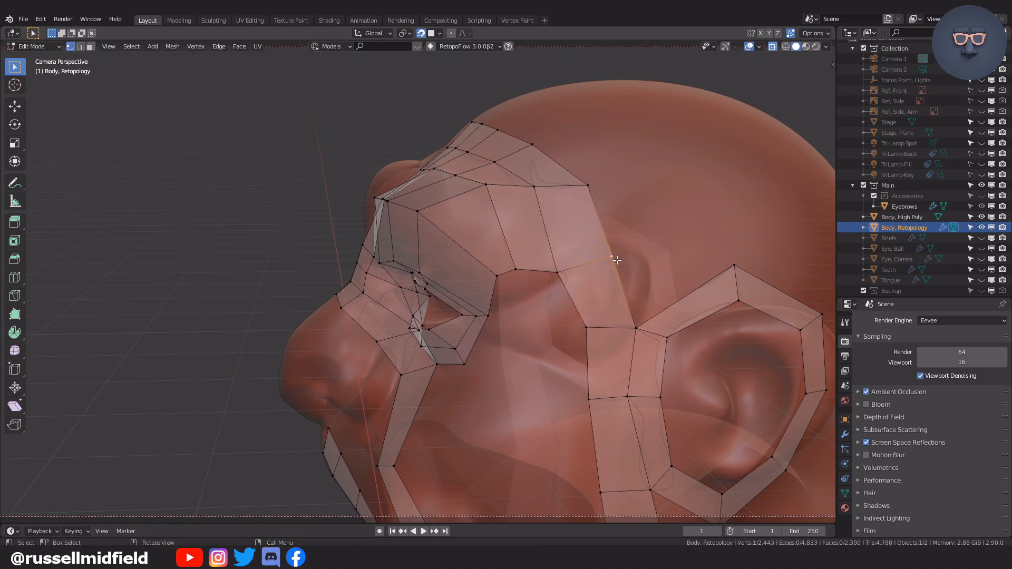
- Reposition the temple strip's vertices between the forehead and the ear to follow the sculpt
{"action": "middle_click_drag", "start_coordinate": [581, 268], "coordinate": [542, 184]}
{"action": "key", "text": "g"}
{"action": "key", "text": "g"}
{"action": "left_click", "coordinate": [618, 287]}
{"action": "key", "text": "alt+z"}
{"action": "left_click", "coordinate": [601, 259]}
{"action": "key", "text": "g"}
{"action": "left_click", "coordinate": [606, 263]}
{"action": "left_click", "coordinate": [617, 276]}
- Toggle X-ray to check the sculpt and even out the vertices around the upper temple and outer brow
{"action": "left_click", "coordinate": [501, 247]}
{"action": "key", "text": "alt+z"}
{"action": "key", "text": "g"}
{"action": "left_click", "coordinate": [516, 232]}
{"action": "key", "text": "alt+z"}
{"action": "key", "text": "g"}
{"action": "left_click", "coordinate": [499, 138]}
- Place the outer brow vertex beside the eye corner, remove the temple strip's cross edge and adjust its front vertex
{"action": "middle_click_drag", "start_coordinate": [499, 139], "coordinate": [508, 232]}
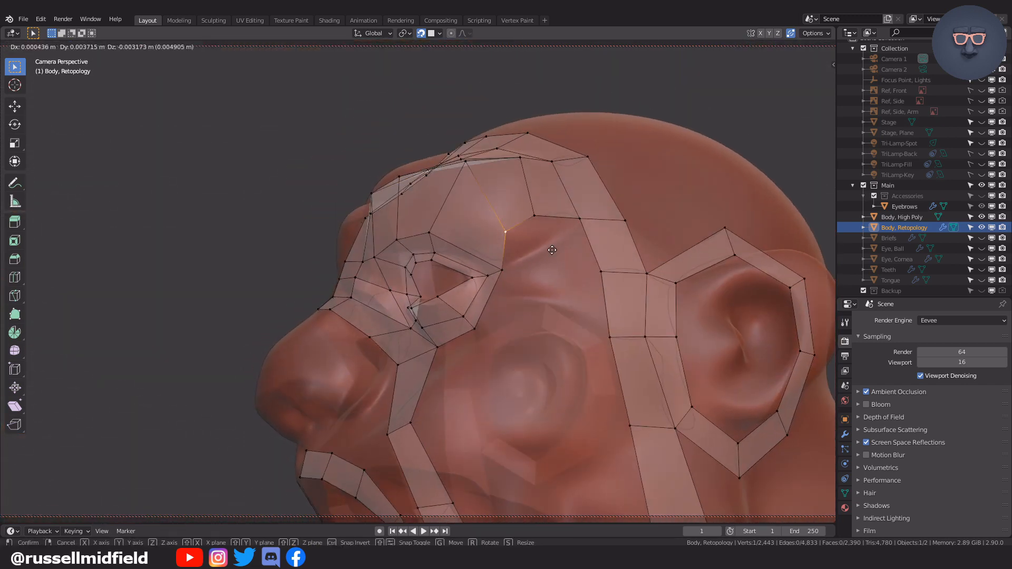
{"action": "middle_click_drag", "start_coordinate": [602, 226], "coordinate": [500, 211]}
{"action": "key", "text": "g"}
{"action": "left_click", "coordinate": [559, 215]}
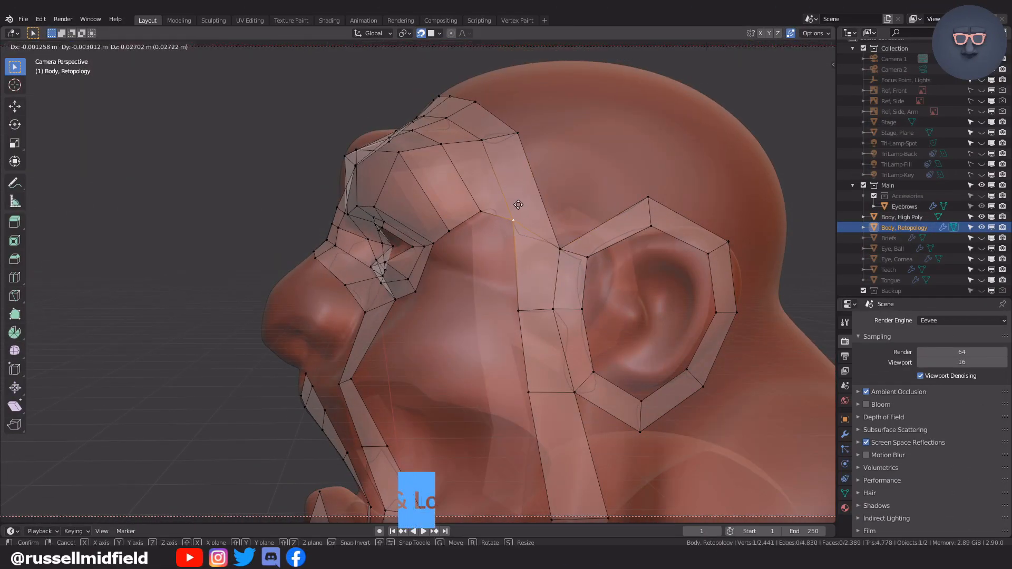
{"action": "left_click", "coordinate": [605, 247]}
{"action": "middle_click_drag", "start_coordinate": [605, 247], "coordinate": [576, 211]}
- Even out the temple vertices between the outer brow and the top of the ear loop
{"action": "middle_click_drag", "start_coordinate": [645, 223], "coordinate": [680, 226]}
{"action": "left_click", "coordinate": [540, 217]}
{"action": "key", "text": "g"}
{"action": "left_click", "coordinate": [539, 220]}
{"action": "middle_click_drag", "start_coordinate": [539, 220], "coordinate": [432, 259]}
{"action": "key", "text": "alt+a"}
{"action": "left_click", "coordinate": [603, 250]}
{"action": "key", "text": "g"}
{"action": "left_click", "coordinate": [605, 248]}
{"action": "middle_click_drag", "start_coordinate": [606, 248], "coordinate": [569, 244]}
{"action": "left_click", "coordinate": [678, 237]}
{"action": "key", "text": "g"}
- Fill a new column of faces along the front of the ear strip, from the temple down to the jaw
{"action": "middle_click_drag", "start_coordinate": [652, 297], "coordinate": [488, 181]}
{"action": "key", "text": "f"}
{"action": "left_click", "coordinate": [507, 198]}
{"action": "left_click", "coordinate": [513, 209]}
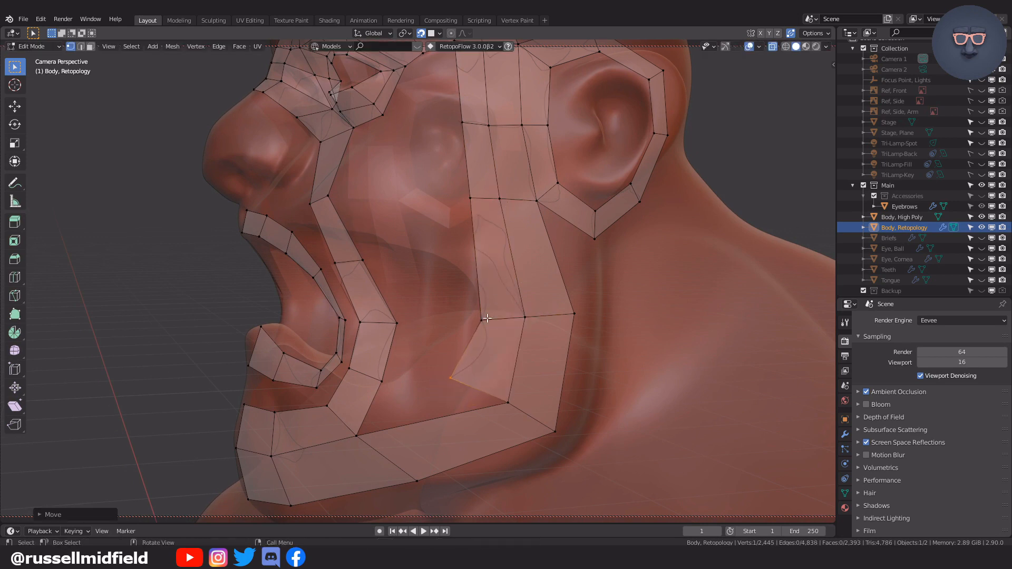
{"action": "left_click", "coordinate": [540, 314]}
- Fill the faces bridging the outer eye corner and the strip in front of the ear
{"action": "middle_click_drag", "start_coordinate": [540, 314], "coordinate": [536, 194]}
{"action": "scroll", "coordinate": [442, 175], "scroll_direction": "up", "scroll_amount": 2}
{"action": "left_click", "coordinate": [421, 120]}
{"action": "key", "text": "f"}
{"action": "key", "text": "g"}
{"action": "middle_click_drag", "start_coordinate": [440, 131], "coordinate": [536, 291]}
{"action": "left_click", "coordinate": [485, 137]}
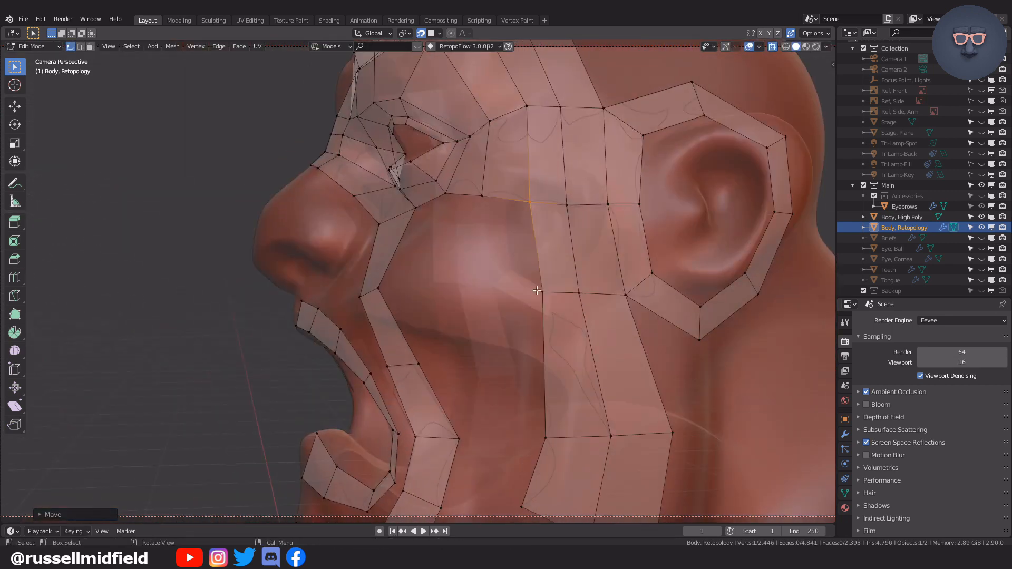
- Extend another column of two faces from below the outer eye corner down the cheek
{"action": "middle_click_drag", "start_coordinate": [475, 255], "coordinate": [506, 201]}
{"action": "scroll", "coordinate": [488, 211], "scroll_direction": "down", "scroll_amount": 2}
{"action": "key", "text": "f"}
{"action": "key", "text": "g"}
{"action": "key", "text": "f"}
{"action": "key", "text": "g"}
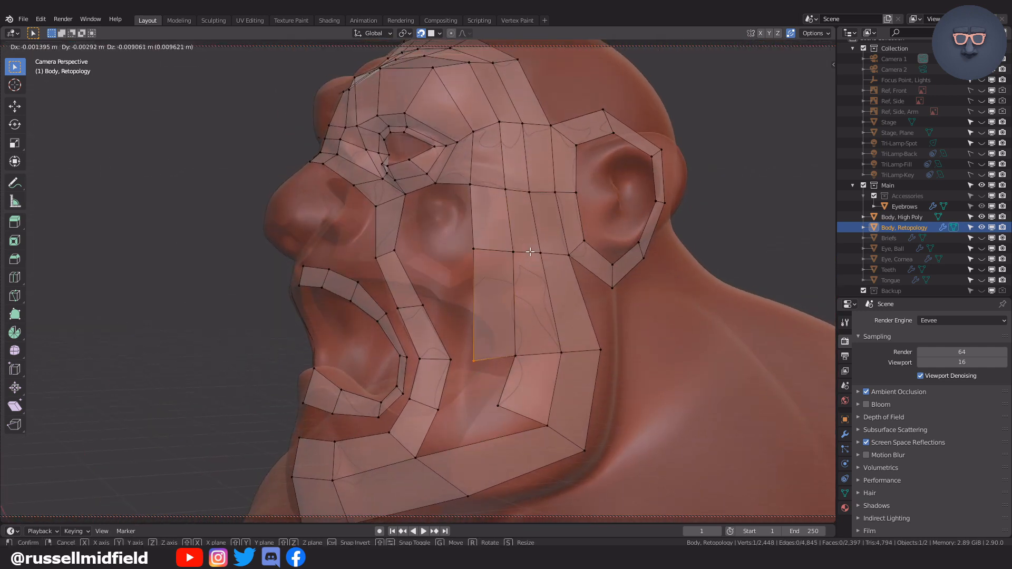
{"action": "left_click", "coordinate": [522, 258]}
- Fill a face at the bottom of the new cheek column above the jaw and place its free corner
{"action": "middle_click_drag", "start_coordinate": [521, 261], "coordinate": [511, 248]}
{"action": "scroll", "coordinate": [514, 249], "scroll_direction": "up", "scroll_amount": 2}
{"action": "left_click", "coordinate": [555, 280]}
{"action": "middle_click_drag", "start_coordinate": [542, 322], "coordinate": [545, 252]}
{"action": "scroll", "coordinate": [541, 271], "scroll_direction": "down", "scroll_amount": 2}
{"action": "middle_click_drag", "start_coordinate": [515, 288], "coordinate": [528, 275]}
{"action": "scroll", "coordinate": [528, 276], "scroll_direction": "up", "scroll_amount": 2}
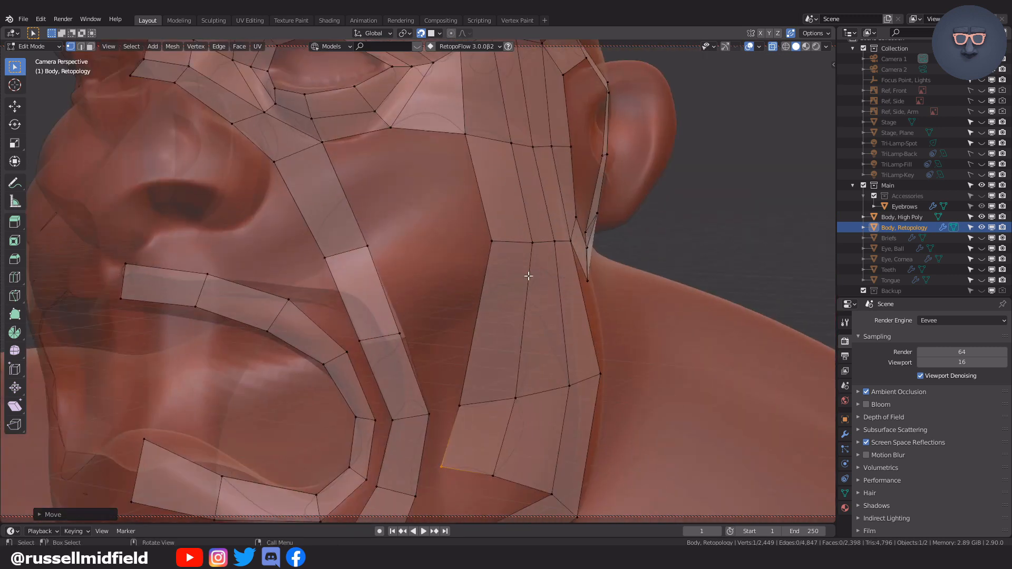
- Cut a horizontal edge loop across the long faces of the three cheek columns below the ear
{"action": "scroll", "coordinate": [416, 278], "scroll_direction": "down", "scroll_amount": 3}
{"action": "mouse_move", "coordinate": [430, 323]}
{"action": "middle_mouse_down"}
{"action": "mouse_move", "coordinate": [395, 282]}
{"action": "mouse_move", "coordinate": [434, 277]}
{"action": "mouse_move", "coordinate": [436, 304]}
{"action": "middle_mouse_up"}
{"action": "left_click", "coordinate": [409, 188]}
{"action": "middle_click_drag", "start_coordinate": [409, 188], "coordinate": [427, 203]}
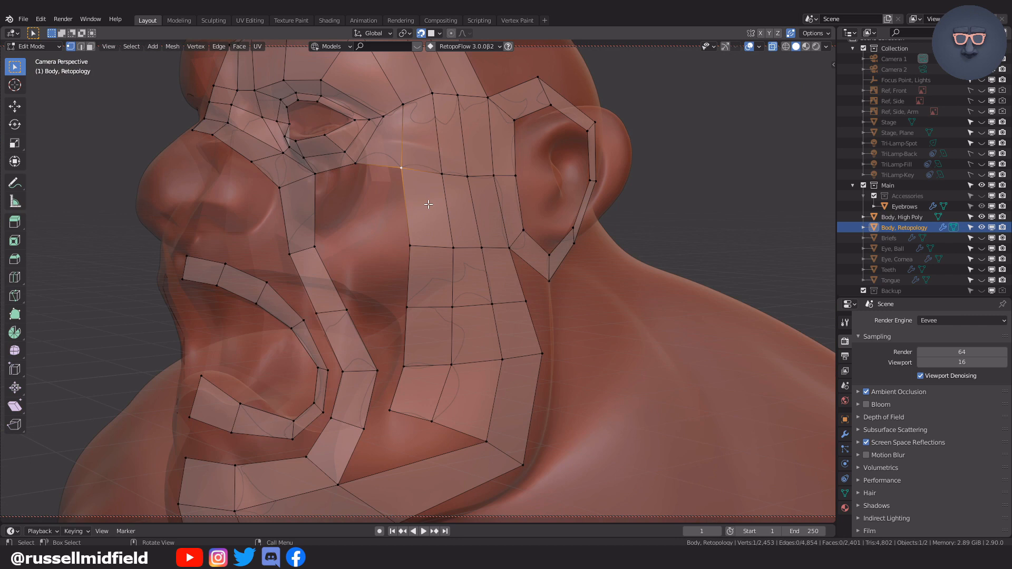
- Fill a further column of three faces down the cheek, towards the smile-line loop
{"action": "key", "text": "f"}
{"action": "left_click", "coordinate": [424, 208]}
{"action": "left_click", "coordinate": [419, 247]}
{"action": "key", "text": "f"}
{"action": "left_click", "coordinate": [383, 240]}
{"action": "left_click", "coordinate": [400, 238]}
{"action": "left_click", "coordinate": [407, 307]}
{"action": "middle_click_drag", "start_coordinate": [407, 307], "coordinate": [385, 258]}
{"action": "key", "text": "f"}
{"action": "left_click", "coordinate": [434, 291]}
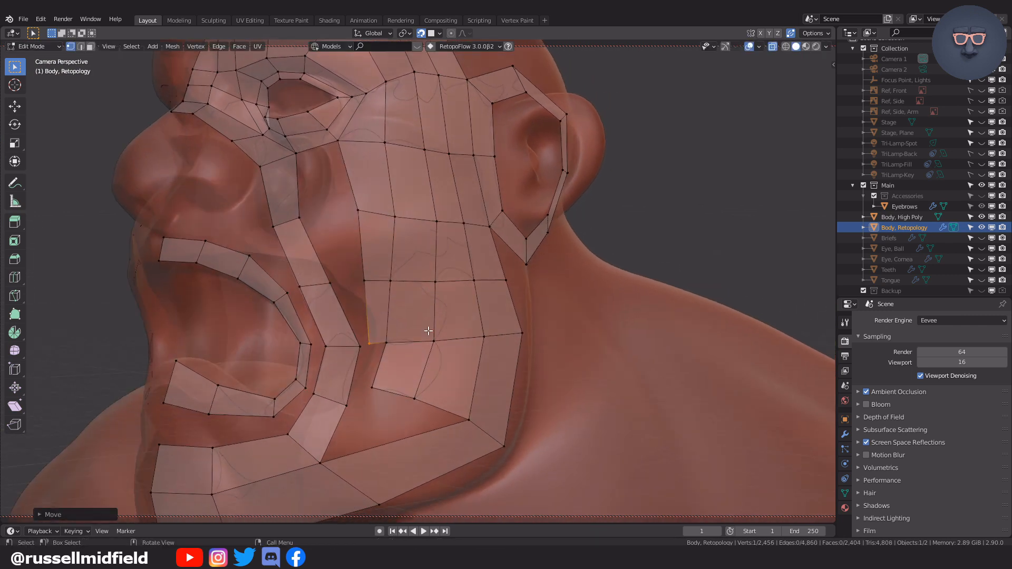
- Reposition the lower vertices of the smile-line loop and adjoining cheek beside the mouth corner
{"action": "left_click", "coordinate": [395, 386]}
{"action": "middle_click_drag", "start_coordinate": [403, 385], "coordinate": [420, 387]}
{"action": "key", "text": "g"}
{"action": "key", "text": "g"}
{"action": "left_click", "coordinate": [407, 409]}
{"action": "middle_click_drag", "start_coordinate": [407, 409], "coordinate": [353, 386]}
{"action": "key", "text": "g"}
{"action": "left_click", "coordinate": [364, 400]}
{"action": "left_click", "coordinate": [290, 401]}
{"action": "key", "text": "g"}
{"action": "left_click", "coordinate": [282, 394]}
{"action": "left_click", "coordinate": [369, 393]}
{"action": "middle_click_drag", "start_coordinate": [390, 311], "coordinate": [406, 355], "text": "shift"}
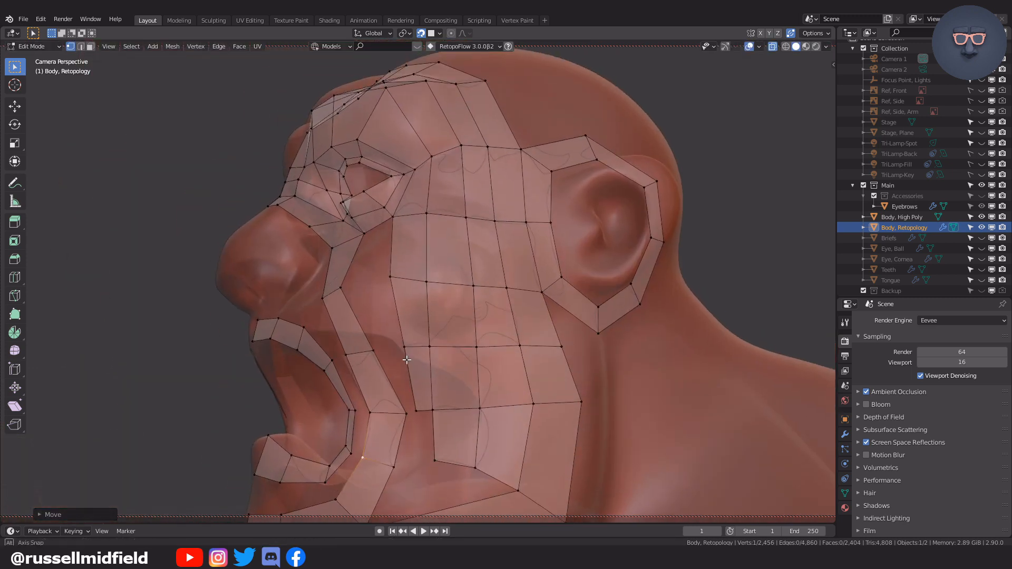
- Fill the uppermost gap below the eye between the smile-line loop and the cheek columns, and reposition its corner vertex
{"action": "scroll", "coordinate": [422, 274], "scroll_direction": "down", "scroll_amount": 3}
{"action": "right_click", "coordinate": [406, 205]}
{"action": "scroll", "coordinate": [405, 204], "scroll_direction": "down", "scroll_amount": 1}
{"action": "middle_click_drag", "start_coordinate": [406, 204], "coordinate": [415, 234]}
{"action": "scroll", "coordinate": [411, 205], "scroll_direction": "up", "scroll_amount": 4}
{"action": "left_click", "coordinate": [352, 167]}
{"action": "key", "text": "f"}
{"action": "left_click", "coordinate": [381, 213]}
{"action": "middle_click_drag", "start_coordinate": [385, 283], "coordinate": [437, 249], "text": "shift"}
{"action": "scroll", "coordinate": [363, 253], "scroll_direction": "up", "scroll_amount": 2}
{"action": "key", "text": "g"}
{"action": "left_click", "coordinate": [389, 252]}
- Fill the next face down between the smile-line loop and the cheek, and adjust the vertices around it
{"action": "middle_click_drag", "start_coordinate": [437, 249], "coordinate": [375, 293], "text": "shift"}
{"action": "left_click", "coordinate": [316, 306]}
{"action": "left_click", "coordinate": [376, 323]}
{"action": "key", "text": "g"}
{"action": "left_click", "coordinate": [360, 321]}
{"action": "key", "text": "f"}
{"action": "left_click", "coordinate": [391, 295]}
{"action": "key", "text": "g"}
{"action": "left_click", "coordinate": [390, 311]}
{"action": "middle_click_drag", "start_coordinate": [407, 325], "coordinate": [403, 289], "text": "shift"}
{"action": "left_click", "coordinate": [403, 288]}
- Fill the remaining faces between the smile-line loop and the cheek columns beside the mouth corner
{"action": "key", "text": "f"}
{"action": "left_click", "coordinate": [390, 282]}
{"action": "left_click", "coordinate": [389, 283]}
{"action": "key", "text": "g"}
{"action": "left_click", "coordinate": [411, 285]}
{"action": "key", "text": "f"}
- Reposition the vertices of the newly filled cheek faces beside the mouth corner to even out their spacing
{"action": "left_click", "coordinate": [413, 293]}
{"action": "key", "text": "g"}
{"action": "left_click", "coordinate": [411, 285]}
{"action": "left_click", "coordinate": [394, 339]}
{"action": "key", "text": "g"}
{"action": "left_click", "coordinate": [414, 337]}
{"action": "left_click", "coordinate": [389, 286]}
{"action": "key", "text": "g"}
{"action": "left_click", "coordinate": [406, 285]}
{"action": "scroll", "coordinate": [408, 288], "scroll_direction": "down", "scroll_amount": 2}
{"action": "middle_click_drag", "start_coordinate": [413, 292], "coordinate": [374, 207]}
{"action": "key", "text": "ctrl+r"}
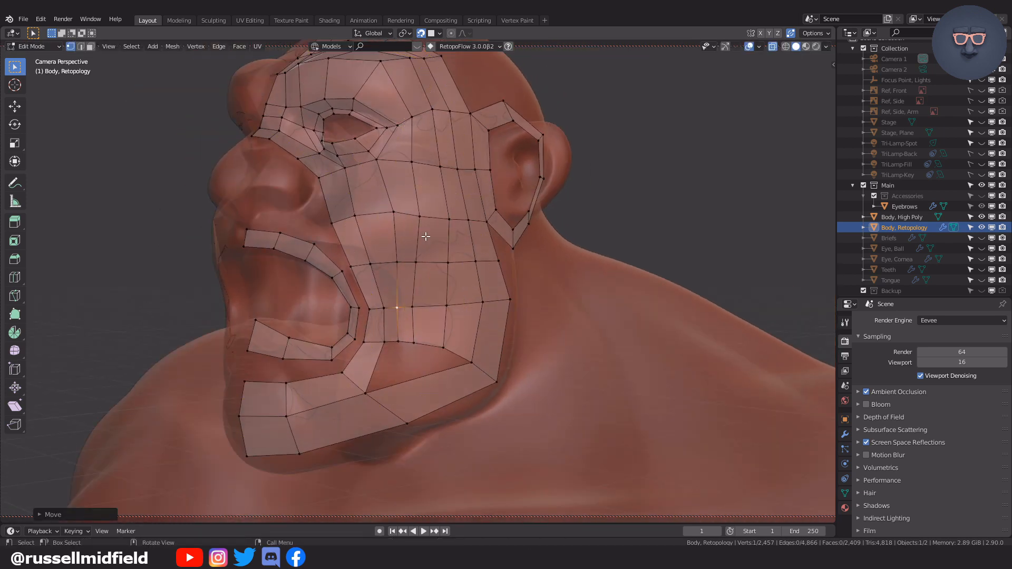
- Delete the two inner vertices of the strip between the smile line and jawline, removing the faces around them
{"action": "scroll", "coordinate": [421, 306], "scroll_direction": "up", "scroll_amount": 2}
{"action": "middle_click_drag", "start_coordinate": [416, 311], "coordinate": [409, 253], "text": "shift"}
{"action": "mouse_move", "coordinate": [389, 340]}
{"action": "middle_mouse_down"}
{"action": "mouse_move", "coordinate": [411, 333]}
{"action": "mouse_move", "coordinate": [395, 307]}
{"action": "mouse_move", "coordinate": [373, 338]}
{"action": "middle_mouse_up"}
{"action": "scroll", "coordinate": [411, 332], "scroll_direction": "down", "scroll_amount": 2}
{"action": "scroll", "coordinate": [396, 307], "scroll_direction": "up", "scroll_amount": 2}
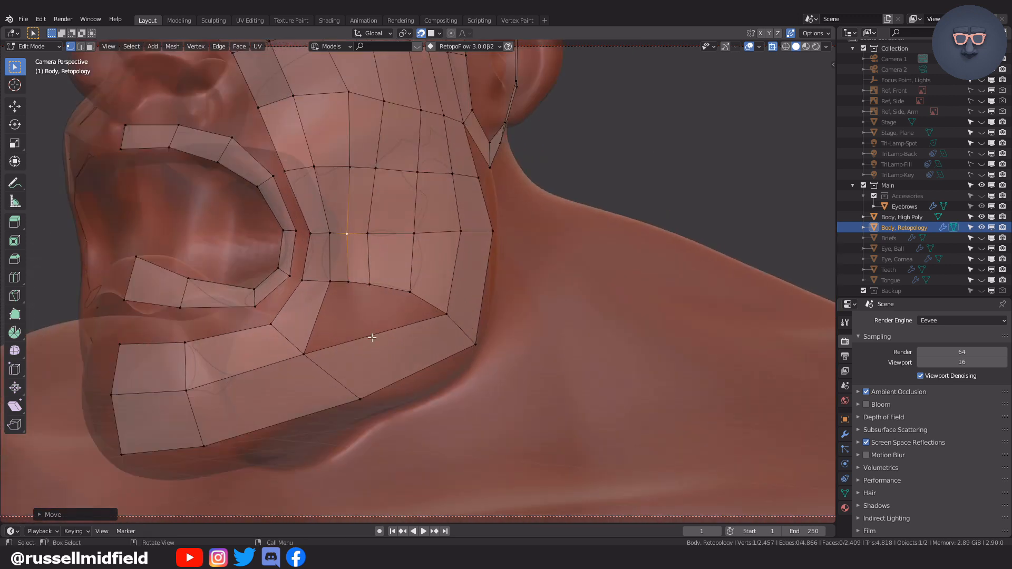
{"action": "scroll", "coordinate": [366, 283], "scroll_direction": "down", "scroll_amount": 3}
{"action": "scroll", "coordinate": [361, 301], "scroll_direction": "up", "scroll_amount": 3}
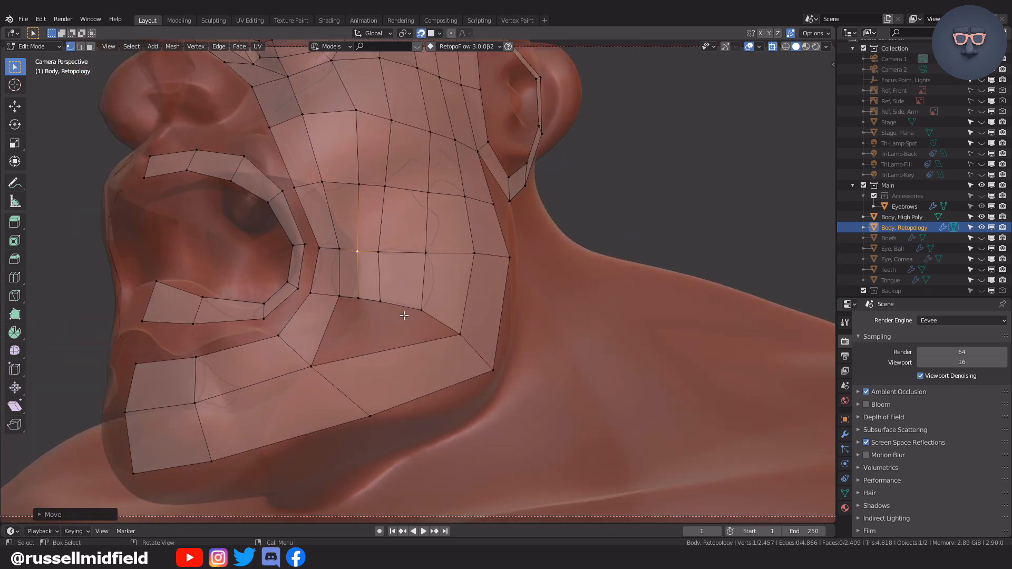
{"action": "key", "text": "x"}
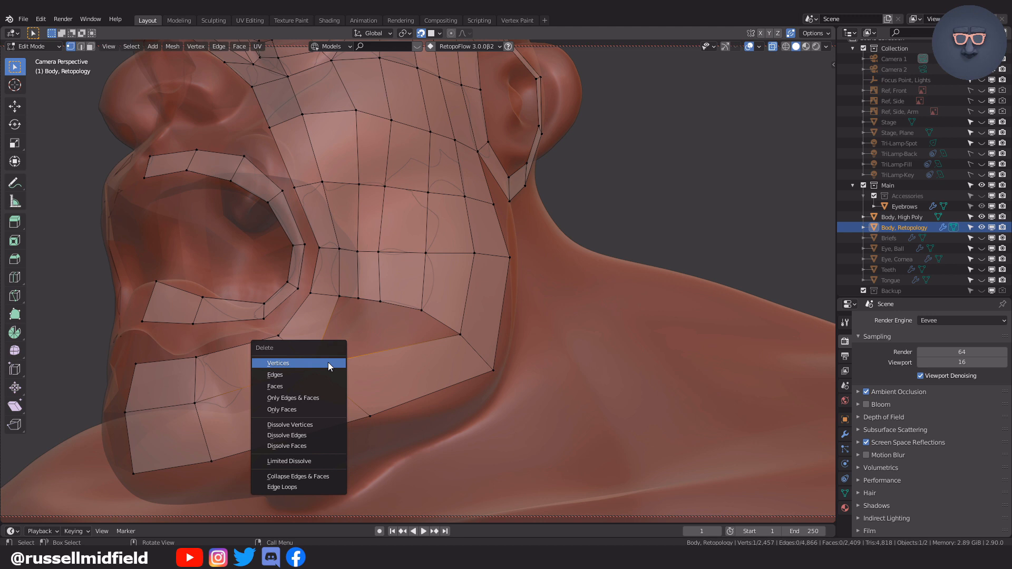
{"action": "left_click", "coordinate": [283, 424]}
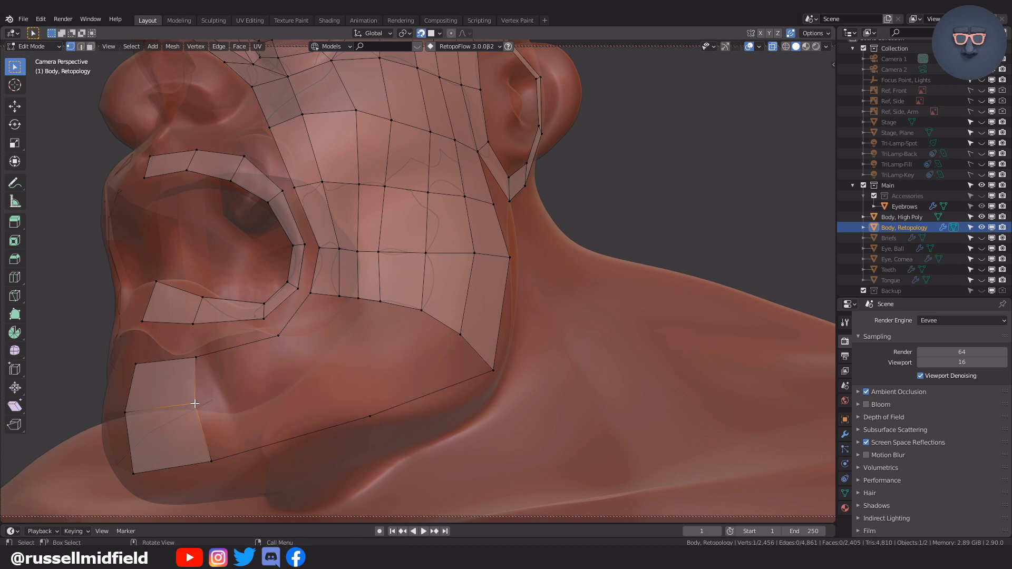
{"action": "key", "text": "x"}
{"action": "left_click", "coordinate": [201, 405]}
- Extrude a two-segment edge chain from the inner vertex at the jaw corner forward along the jaw to the chin
{"action": "middle_click_drag", "start_coordinate": [409, 338], "coordinate": [501, 352]}
{"action": "left_click", "coordinate": [448, 318]}
{"action": "key", "text": "e"}
{"action": "left_click", "coordinate": [378, 353]}
{"action": "middle_click_drag", "start_coordinate": [377, 354], "coordinate": [401, 394]}
{"action": "key", "text": "e"}
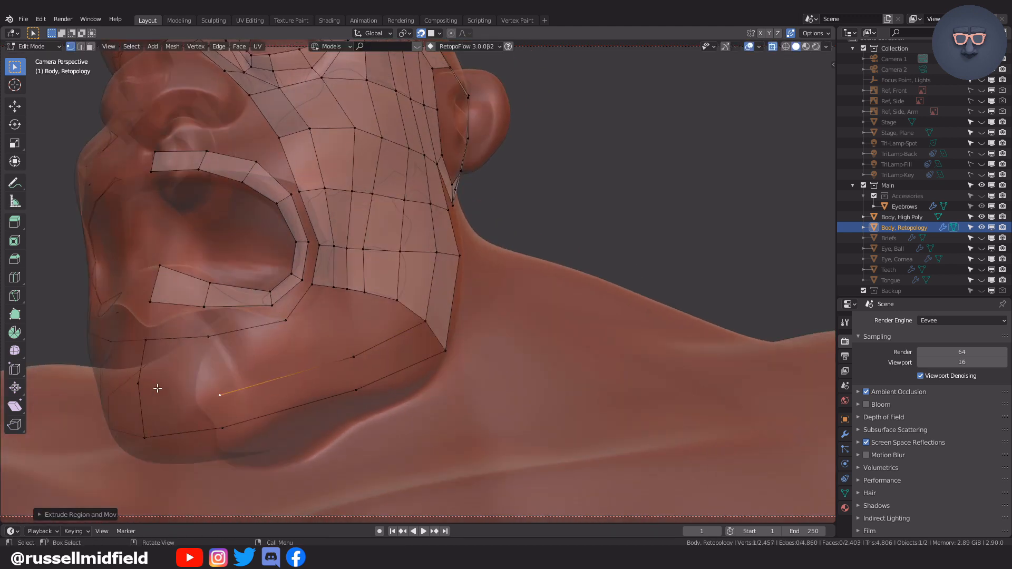
- Slide the chin's centreline vertex down and fill the front face of the jawline strip
{"action": "middle_click_drag", "start_coordinate": [158, 389], "coordinate": [185, 377]}
{"action": "left_click", "coordinate": [131, 385]}
{"action": "key", "text": "g"}
{"action": "key", "text": "g"}
{"action": "left_click", "coordinate": [160, 416]}
{"action": "left_click", "coordinate": [142, 428], "text": "shift"}
{"action": "left_click", "coordinate": [192, 421], "text": "shift"}
{"action": "left_click", "coordinate": [211, 397], "text": "shift"}
{"action": "key", "text": "f"}
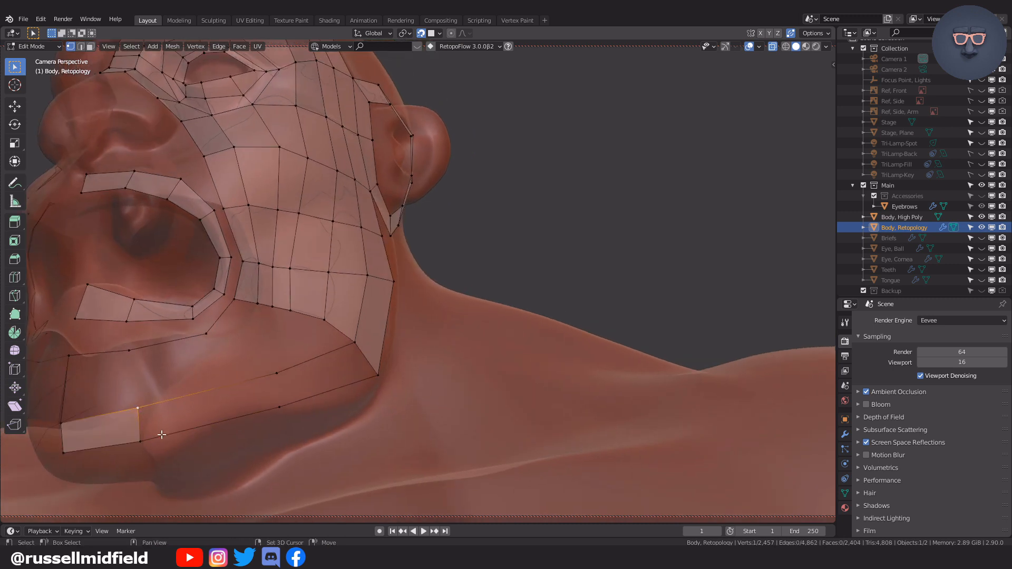
- Fill the remaining two faces of the jawline strip back to the jaw corner
{"action": "key", "text": "f"}
{"action": "middle_click_drag", "start_coordinate": [162, 434], "coordinate": [321, 378]}
{"action": "left_click", "coordinate": [443, 370], "text": "shift"}
{"action": "key", "text": "f"}
{"action": "middle_click_drag", "start_coordinate": [443, 370], "coordinate": [469, 368]}
{"action": "scroll", "coordinate": [411, 363], "scroll_direction": "up", "scroll_amount": 1}
{"action": "middle_click_drag", "start_coordinate": [395, 364], "coordinate": [482, 361], "text": "shift"}
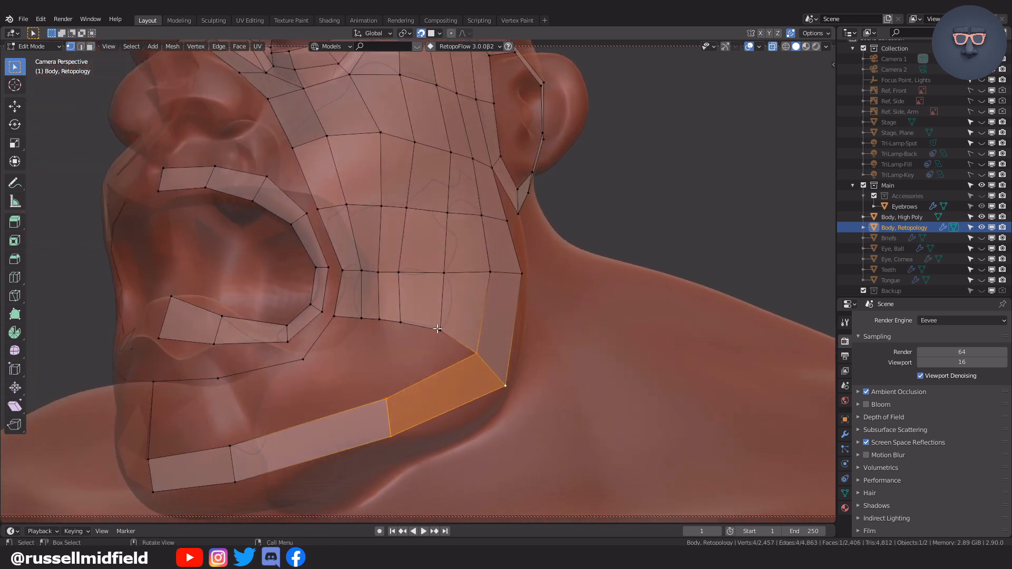
- Extrude a two-segment edge chain from the rearmost lower cheek vertex to the chin, above the jawline strip
{"action": "left_click", "coordinate": [440, 331]}
{"action": "key", "text": "e"}
{"action": "left_click", "coordinate": [382, 369]}
{"action": "middle_click_drag", "start_coordinate": [257, 426], "coordinate": [375, 372], "text": "shift"}
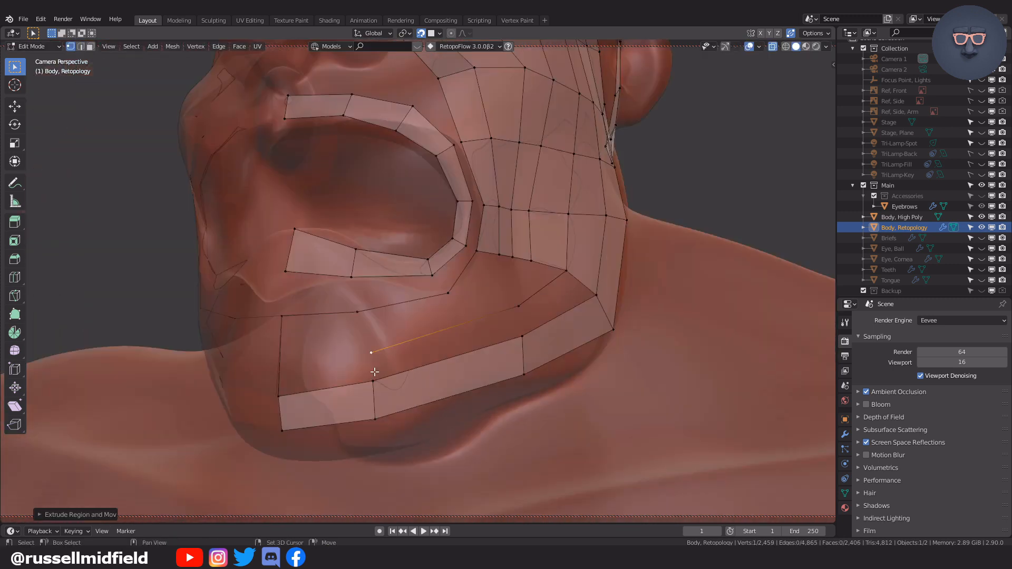
- Reposition the middle vertex of the new edge chain and the cheek vertex it starts from
{"action": "middle_click_drag", "start_coordinate": [516, 309], "coordinate": [546, 307], "text": "shift"}
{"action": "left_click", "coordinate": [546, 307]}
{"action": "key", "text": "g"}
{"action": "left_click", "coordinate": [546, 308]}
{"action": "left_click", "coordinate": [596, 269]}
{"action": "key", "text": "g"}
{"action": "left_click", "coordinate": [626, 264]}
- Extrude a second edge chain from the next lower cheek vertex to the chin, and adjust the vertices below the mouth corner
{"action": "left_click", "coordinate": [599, 212]}
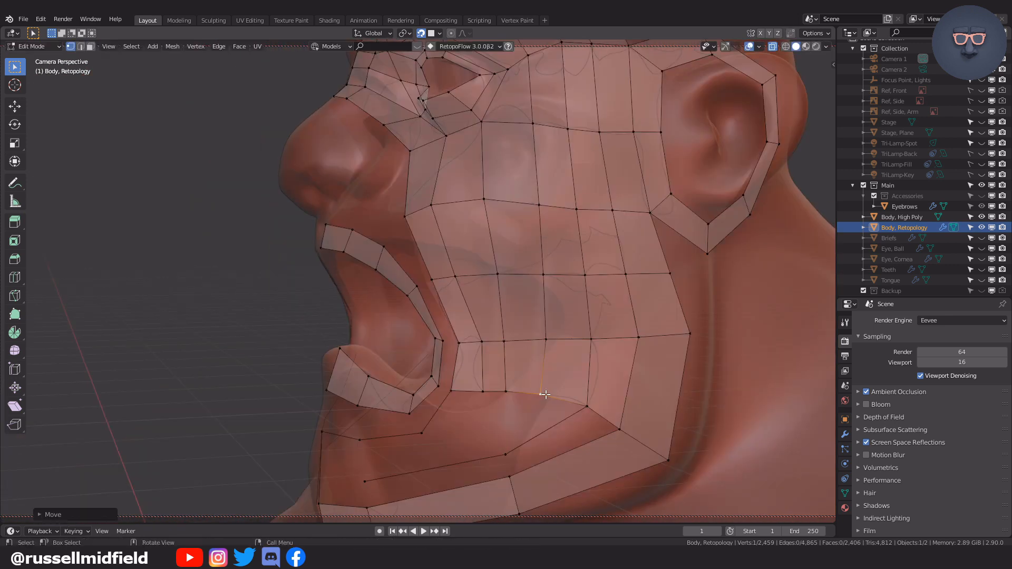
{"action": "middle_click_drag", "start_coordinate": [545, 394], "coordinate": [511, 351]}
{"action": "key", "text": "e"}
{"action": "left_click", "coordinate": [512, 350]}
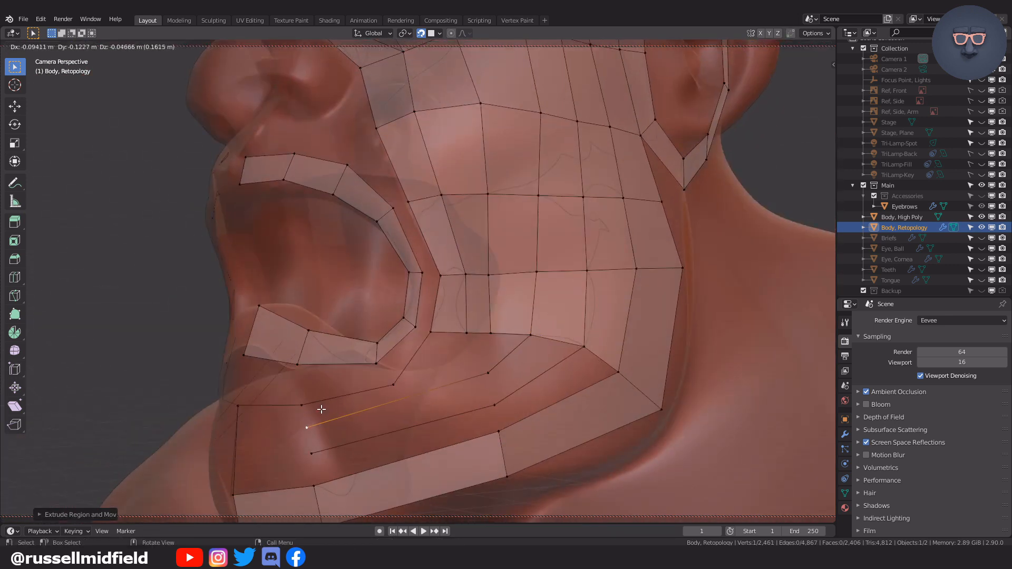
{"action": "left_click", "coordinate": [321, 409]}
{"action": "middle_click_drag", "start_coordinate": [321, 409], "coordinate": [335, 360]}
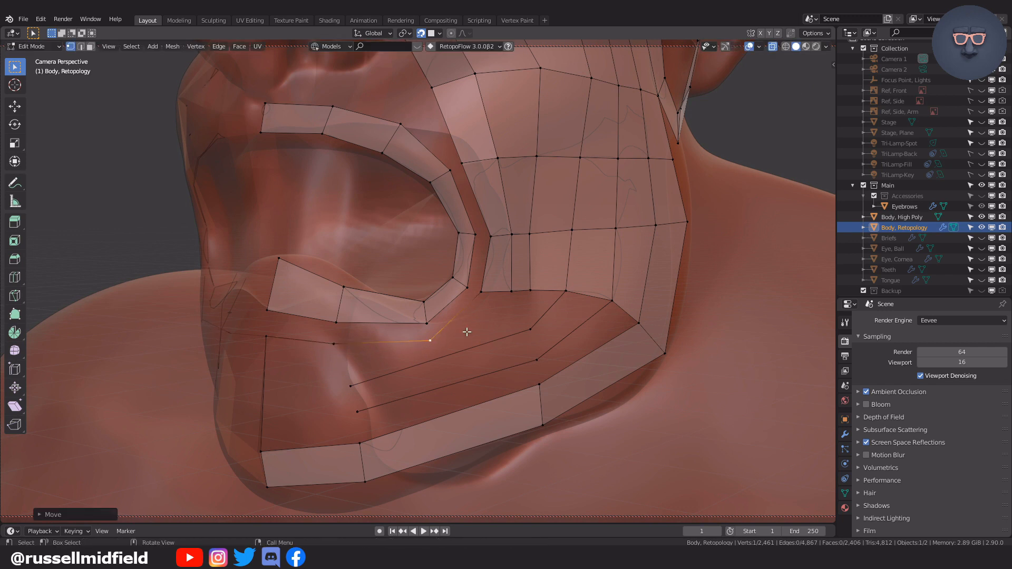
{"action": "middle_click_drag", "start_coordinate": [467, 332], "coordinate": [452, 371]}
{"action": "left_click_drag", "start_coordinate": [522, 313], "coordinate": [524, 325]}
- Extrude a third edge chain from the following lower cheek vertex forward to the chin and adjust its points
{"action": "left_click", "coordinate": [508, 277]}
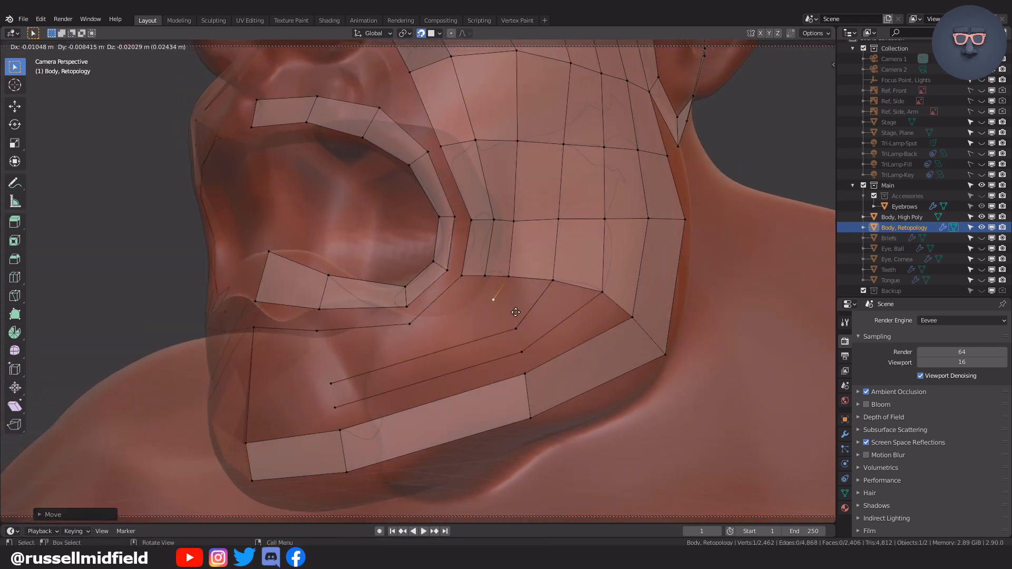
{"action": "left_click", "coordinate": [407, 324]}
{"action": "middle_click_drag", "start_coordinate": [407, 323], "coordinate": [465, 334]}
{"action": "key", "text": "g"}
{"action": "left_click", "coordinate": [464, 343]}
{"action": "left_click", "coordinate": [321, 362]}
{"action": "key", "text": "g"}
{"action": "left_click", "coordinate": [323, 364]}
- Reposition the bend of the third edge chain below the mouth corner
{"action": "left_click", "coordinate": [492, 339]}
{"action": "middle_click_drag", "start_coordinate": [525, 375], "coordinate": [465, 336], "text": "shift"}
{"action": "key", "text": "g"}
{"action": "left_click", "coordinate": [467, 340]}
{"action": "key", "text": "g"}
{"action": "left_click", "coordinate": [437, 288]}
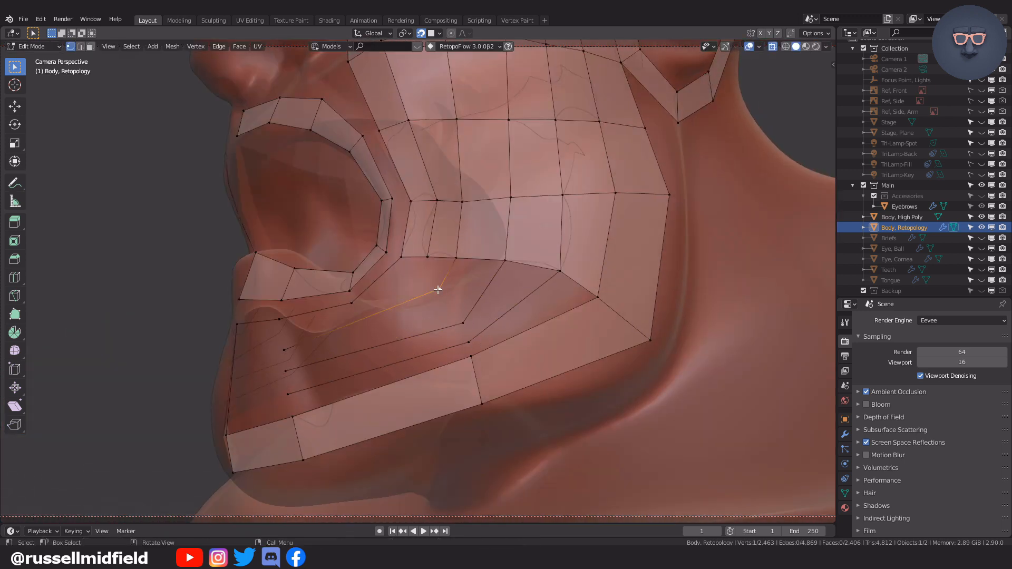
- Extrude the first segment of a fourth edge chain from the lower cheek vertex closest to the smile-line loop
{"action": "middle_click_drag", "start_coordinate": [437, 288], "coordinate": [474, 318]}
{"action": "left_click", "coordinate": [464, 265]}
{"action": "middle_click_drag", "start_coordinate": [464, 264], "coordinate": [465, 283]}
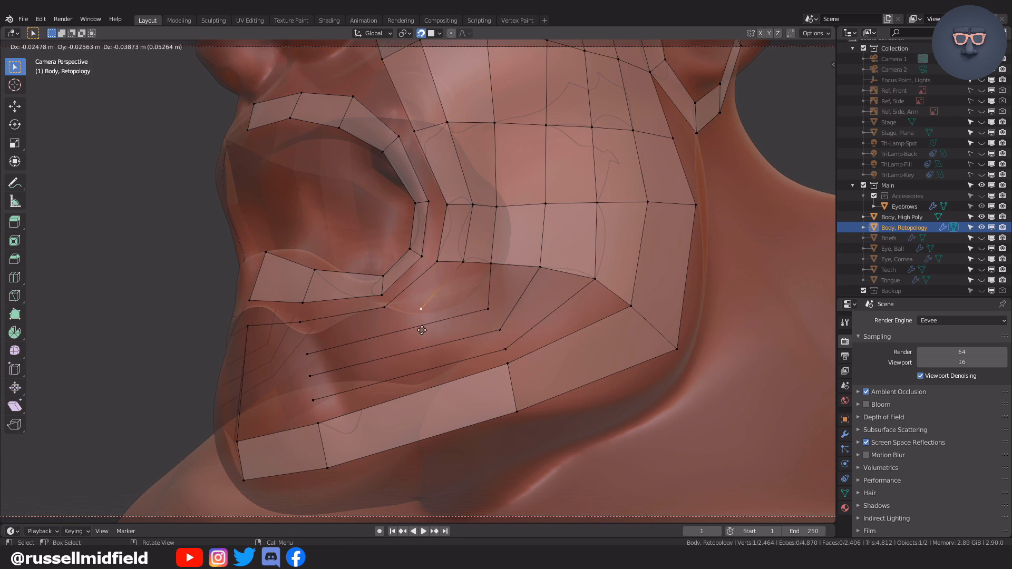
{"action": "left_click", "coordinate": [422, 330]}
- Move the bend vertices of the edge chains forward so they are evenly spaced between the smile line and jawline strip
{"action": "left_click", "coordinate": [488, 310]}
{"action": "key", "text": "g"}
{"action": "left_click", "coordinate": [459, 321]}
{"action": "left_click", "coordinate": [499, 331]}
{"action": "key", "text": "g"}
{"action": "left_click", "coordinate": [474, 337]}
{"action": "left_click", "coordinate": [506, 350]}
{"action": "middle_click_drag", "start_coordinate": [445, 327], "coordinate": [514, 325], "text": "shift"}
{"action": "left_click", "coordinate": [482, 332]}
{"action": "key", "text": "g"}
{"action": "left_click", "coordinate": [472, 332]}
{"action": "left_click", "coordinate": [496, 340]}
{"action": "key", "text": "g"}
{"action": "left_click", "coordinate": [512, 346]}
- Extrude the fourth edge chain forward to the chin, just below the smile-line loop
{"action": "key", "text": "e"}
{"action": "left_click", "coordinate": [401, 344]}
{"action": "middle_click_drag", "start_coordinate": [401, 344], "coordinate": [429, 333]}
- Subdivide the vertical centreline edge of the chin with 4 cuts
{"action": "left_click", "coordinate": [343, 327]}
{"action": "right_click", "coordinate": [337, 362]}
{"action": "left_click", "coordinate": [322, 305]}
{"action": "left_click", "coordinate": [41, 514]}
{"action": "left_click", "coordinate": [173, 440]}
{"action": "left_click", "coordinate": [173, 441]}
{"action": "left_click", "coordinate": [173, 440]}
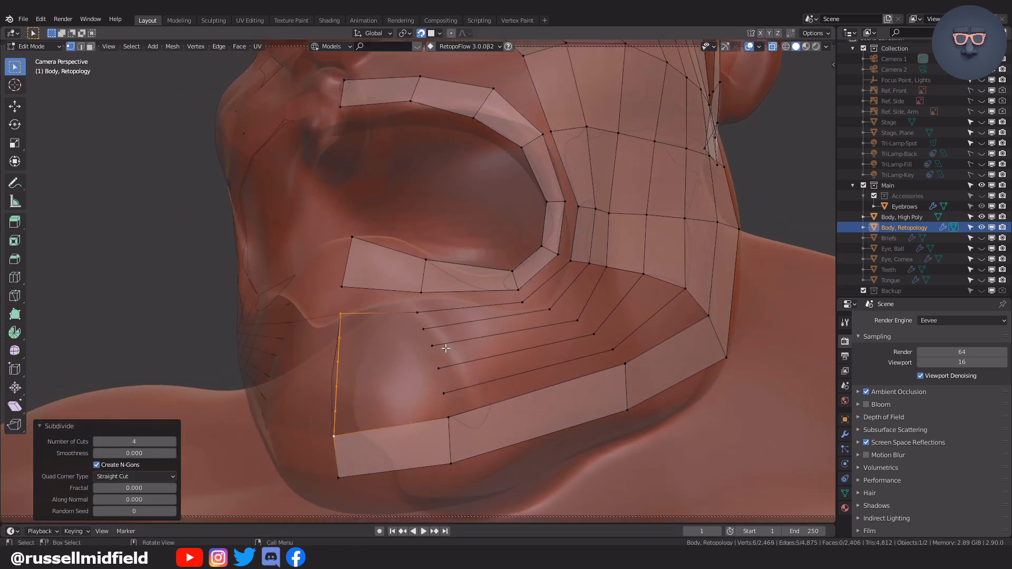
- Fill the chin faces between the subdivided centreline edge and the ends of the edge chains
{"action": "left_click", "coordinate": [340, 314]}
{"action": "left_click", "coordinate": [339, 337], "text": "shift"}
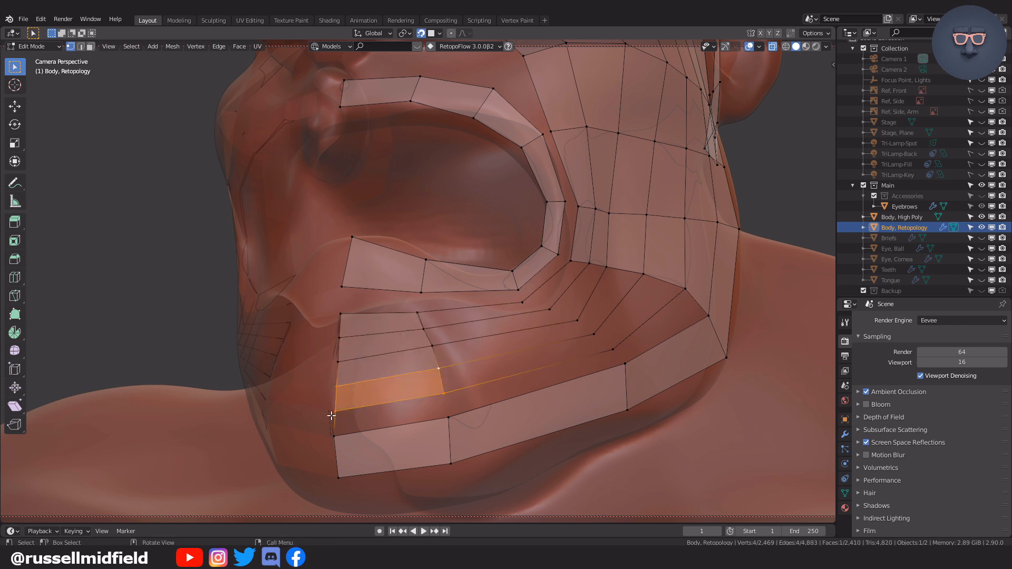
{"action": "key", "text": "f"}
{"action": "middle_click_drag", "start_coordinate": [455, 397], "coordinate": [396, 407]}
- Fill the long face between the jawline strip and the lowest edge chain
{"action": "left_click", "coordinate": [384, 428]}
{"action": "left_click", "coordinate": [567, 368], "text": "shift"}
{"action": "middle_click_drag", "start_coordinate": [578, 379], "coordinate": [488, 369]}
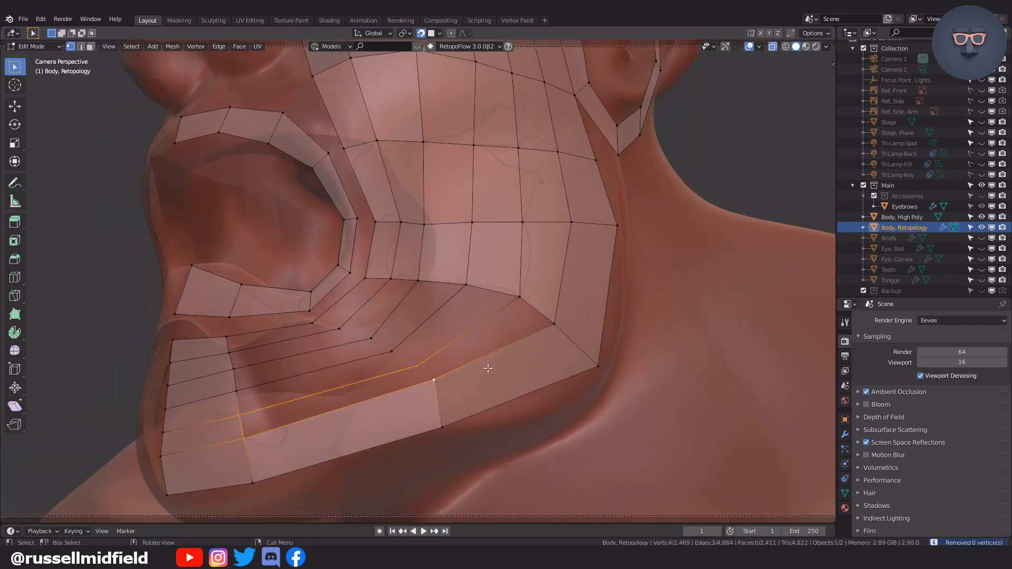
{"action": "key", "text": "f"}
- Fill two faces joining the bends of the lower edge chains to the rear of the cheek grid
{"action": "left_click", "coordinate": [520, 297], "text": "shift"}
{"action": "left_click", "coordinate": [553, 322], "text": "shift"}
{"action": "key", "text": "f"}
{"action": "left_click", "coordinate": [392, 353], "text": "shift"}
{"action": "key", "text": "f"}
- Fill the next two long faces upward between the edge chains, from the chin to the lower cheek
{"action": "left_click", "coordinate": [391, 352]}
{"action": "left_click", "coordinate": [416, 366], "text": "shift"}
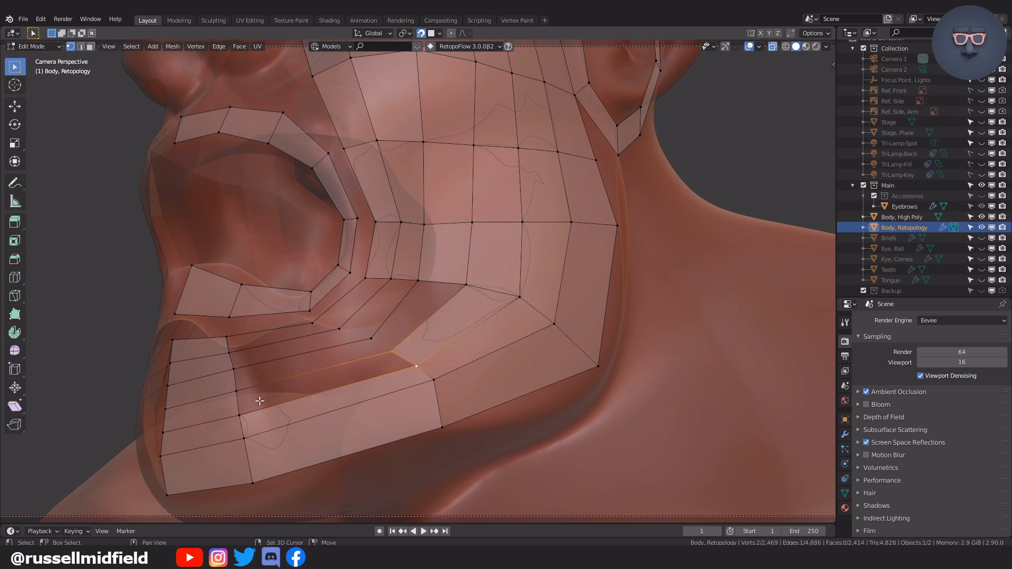
{"action": "left_click", "coordinate": [240, 415], "text": "shift"}
{"action": "left_click", "coordinate": [237, 391], "text": "shift"}
{"action": "key", "text": "f"}
{"action": "left_click", "coordinate": [234, 370]}
{"action": "key", "text": "f"}
{"action": "left_click", "coordinate": [402, 346]}
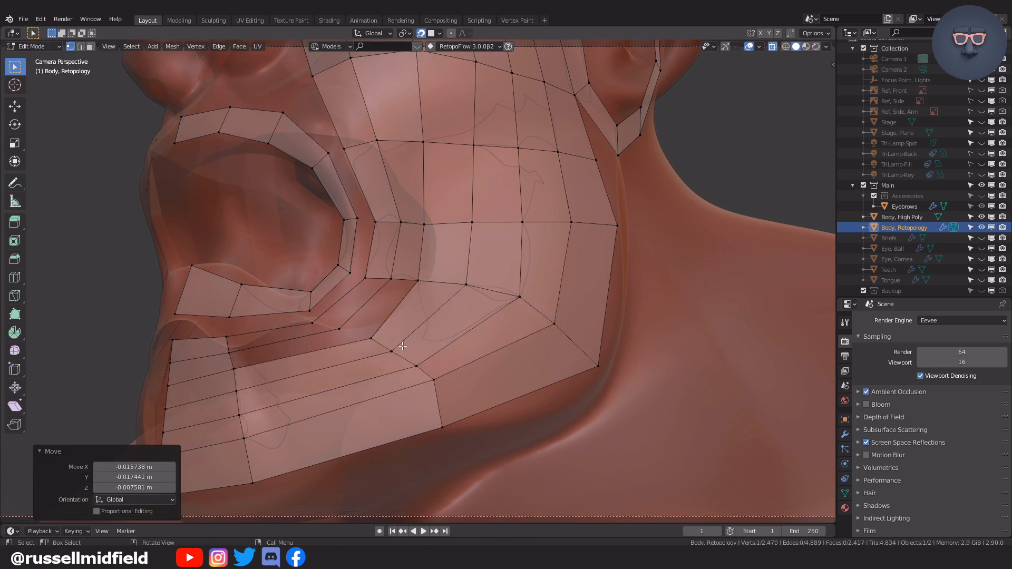
- Fill the next long face at the top of the chin, toward the lower lip's edge loop
{"action": "middle_click_drag", "start_coordinate": [540, 247], "coordinate": [577, 250], "text": "shift"}
{"action": "scroll", "coordinate": [577, 250], "scroll_direction": "up", "scroll_amount": 1}
{"action": "left_click", "coordinate": [464, 285]}
{"action": "key", "text": "f"}
{"action": "left_click", "coordinate": [469, 279]}
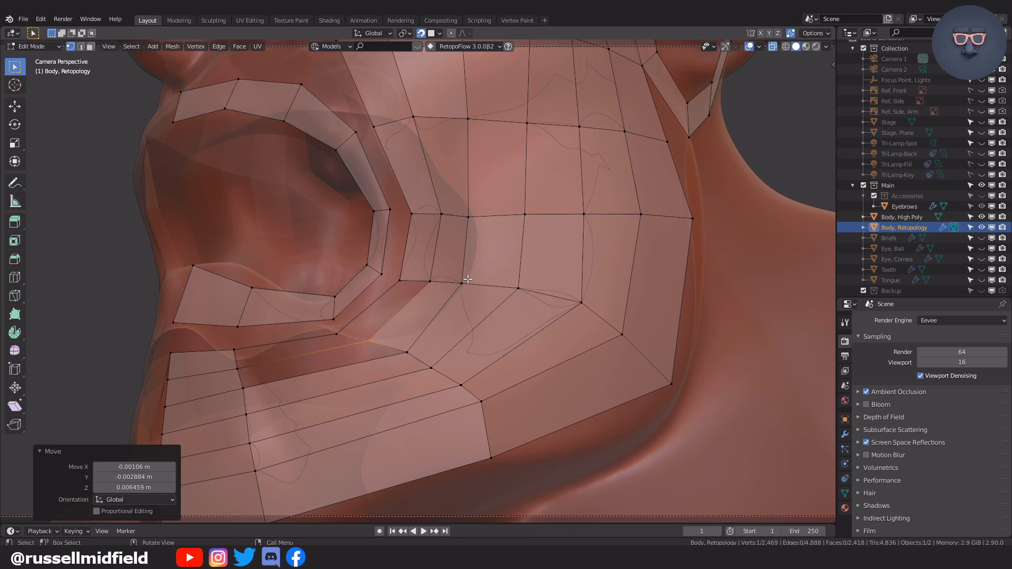
- Fill three faces joining the upper chin rows to the front of the cheek grid beside the mouth corner
{"action": "left_click", "coordinate": [409, 352]}
{"action": "key", "text": "f"}
{"action": "left_click", "coordinate": [498, 336]}
{"action": "key", "text": "f"}
{"action": "left_click", "coordinate": [467, 338]}
{"action": "key", "text": "f"}
{"action": "left_click", "coordinate": [481, 316]}
{"action": "scroll", "coordinate": [481, 316], "scroll_direction": "down", "scroll_amount": 4}
{"action": "middle_click_drag", "start_coordinate": [495, 334], "coordinate": [536, 388]}
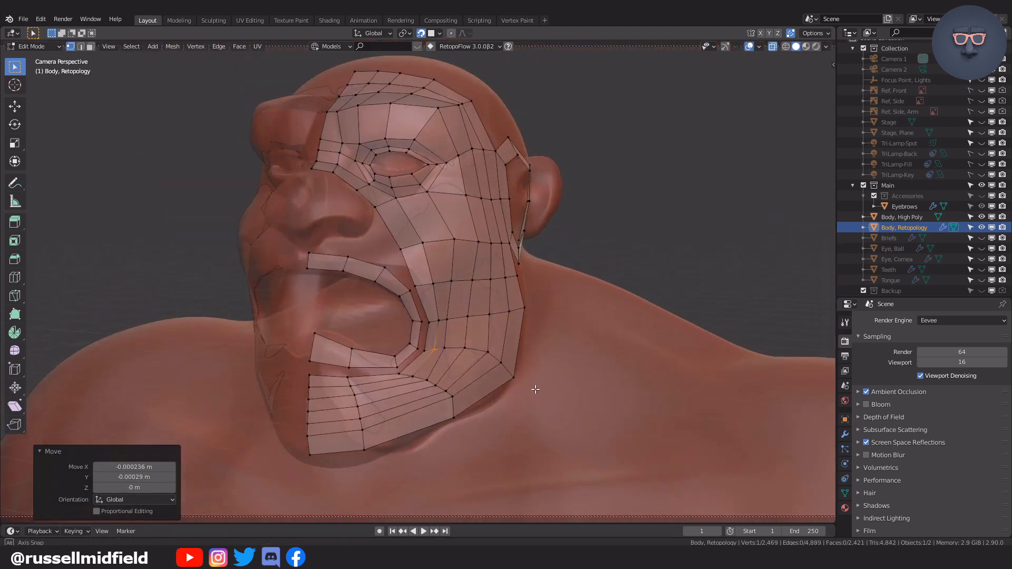
- Fill the face at the centreline between the lower lip strip and the top chin row
{"action": "middle_click_drag", "start_coordinate": [416, 243], "coordinate": [415, 235], "text": "shift"}
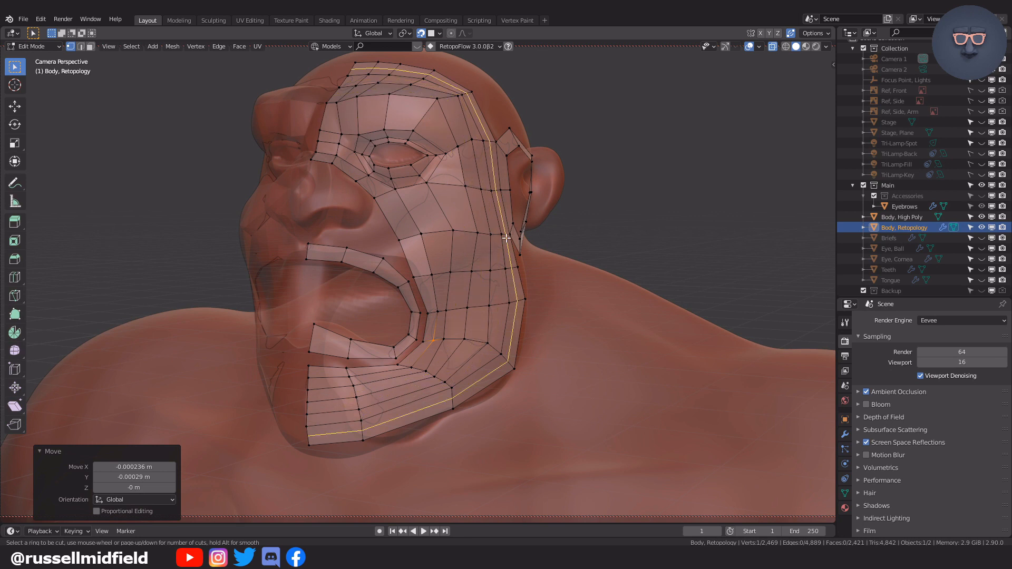
{"action": "right_click", "coordinate": [506, 238]}
{"action": "scroll", "coordinate": [371, 332], "scroll_direction": "up", "scroll_amount": 3}
{"action": "left_click", "coordinate": [265, 367]}
{"action": "left_click", "coordinate": [266, 390], "text": "shift"}
{"action": "key", "text": "f"}
{"action": "middle_click_drag", "start_coordinate": [333, 378], "coordinate": [318, 378]}
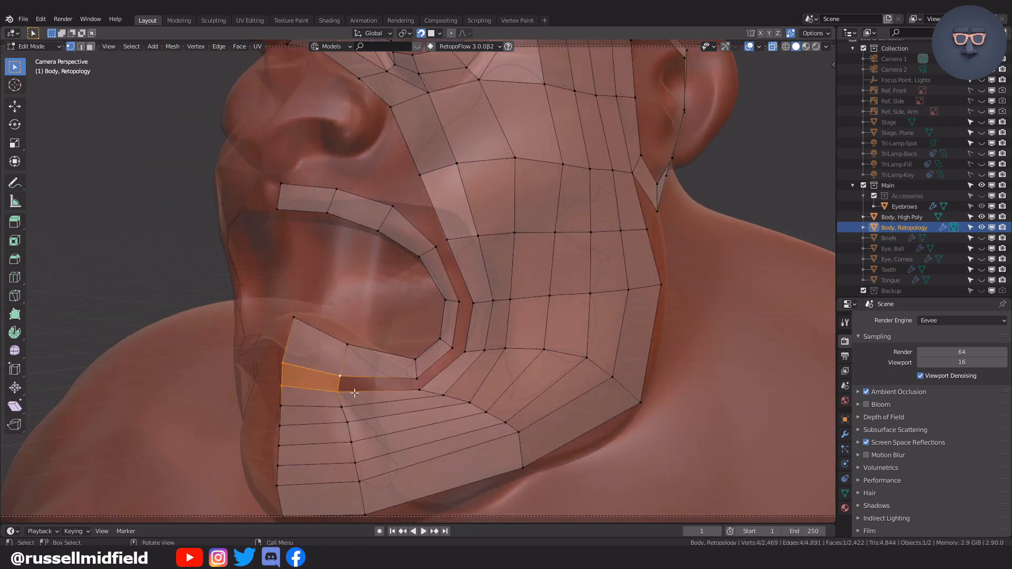
- Fill the three remaining faces between the lower lip strip and the chin, continuing around to the mouth corner
{"action": "left_click", "coordinate": [340, 377]}
{"action": "key", "text": "f"}
{"action": "left_click", "coordinate": [421, 392]}
{"action": "key", "text": "f"}
{"action": "left_click", "coordinate": [482, 366]}
{"action": "key", "text": "f"}
{"action": "left_click", "coordinate": [473, 350]}
- Reposition three cheek vertices to even out the grid spacing, and select the edge loop running down the outer cheek
{"action": "left_click", "coordinate": [446, 235]}
{"action": "key", "text": "g"}
{"action": "left_click", "coordinate": [454, 233]}
{"action": "left_click", "coordinate": [495, 257]}
{"action": "key", "text": "g"}
{"action": "left_click", "coordinate": [503, 255]}
{"action": "middle_click_drag", "start_coordinate": [503, 255], "coordinate": [444, 323], "text": "shift"}
{"action": "left_click", "coordinate": [397, 231]}
{"action": "key", "text": "g"}
{"action": "left_click", "coordinate": [403, 230]}
{"action": "middle_click_drag", "start_coordinate": [506, 285], "coordinate": [477, 284]}
{"action": "scroll", "coordinate": [463, 295], "scroll_direction": "down", "scroll_amount": 3}
{"action": "left_click", "coordinate": [457, 302], "text": "alt"}
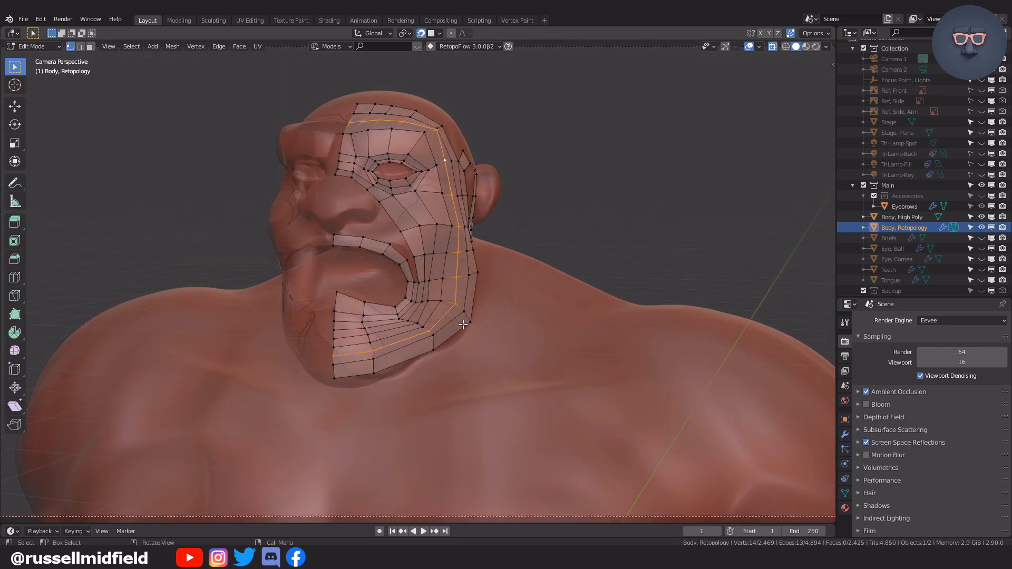
- Move the chin vertices along the column beside the centreline downward to space the rows evenly
{"action": "scroll", "coordinate": [320, 240], "scroll_direction": "up", "scroll_amount": 4}
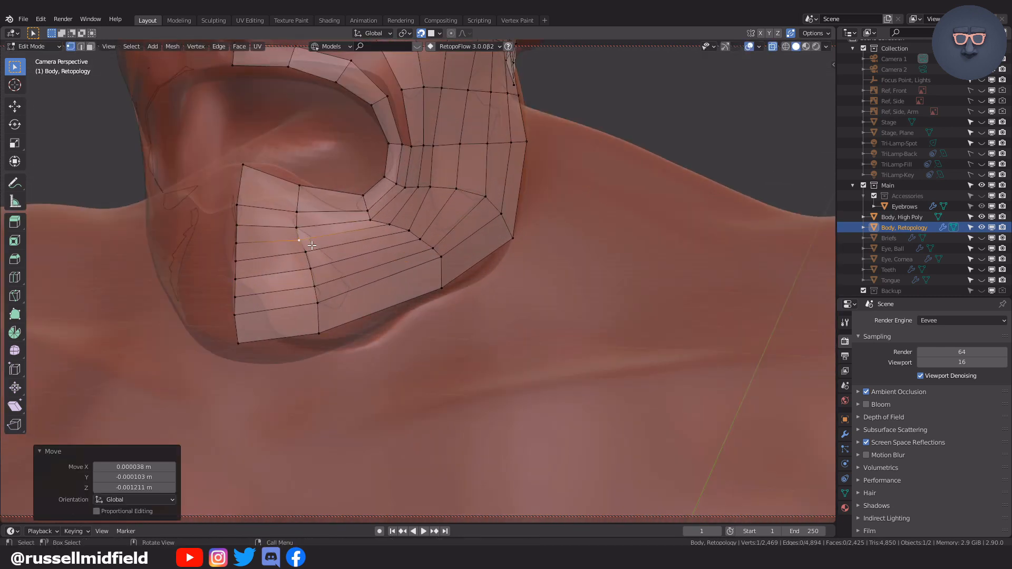
{"action": "key", "text": "g"}
{"action": "middle_click_drag", "start_coordinate": [254, 286], "coordinate": [321, 320]}
{"action": "scroll", "coordinate": [321, 320], "scroll_direction": "up", "scroll_amount": 2}
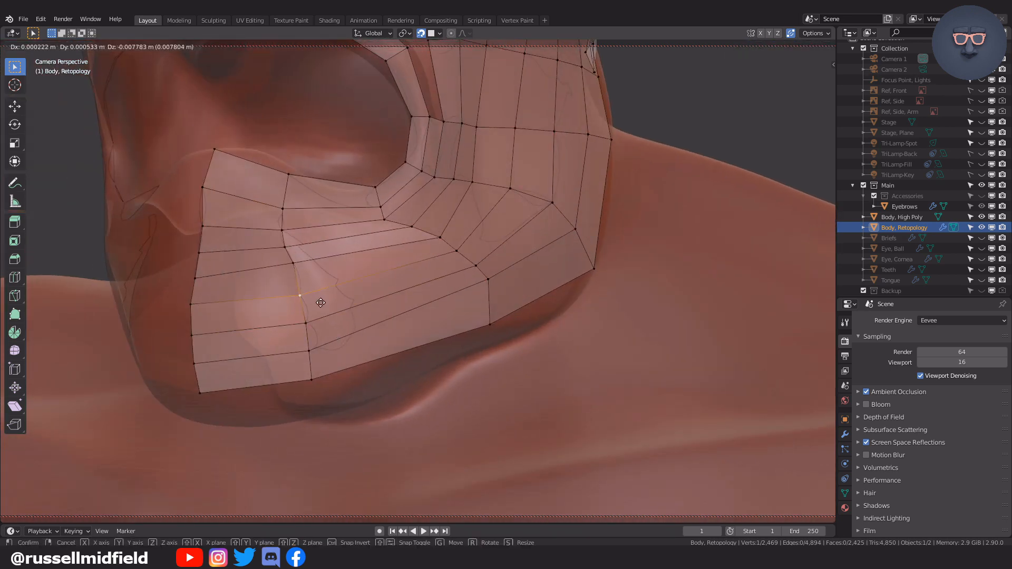
{"action": "left_click", "coordinate": [320, 284]}
- Reposition the lower cheek vertices above the jaw to smooth the bend of the edge loops
{"action": "middle_click_drag", "start_coordinate": [321, 283], "coordinate": [464, 258]}
{"action": "left_click", "coordinate": [294, 227]}
{"action": "left_click", "coordinate": [419, 249]}
{"action": "left_click", "coordinate": [511, 251]}
{"action": "key", "text": "g"}
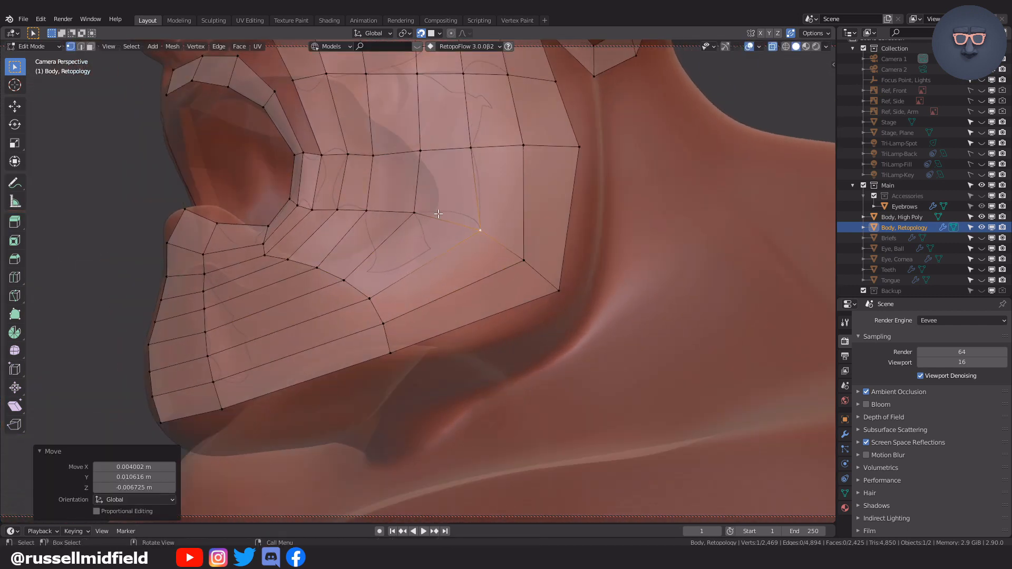
{"action": "left_click", "coordinate": [372, 205]}
{"action": "middle_click_drag", "start_coordinate": [372, 205], "coordinate": [405, 261]}
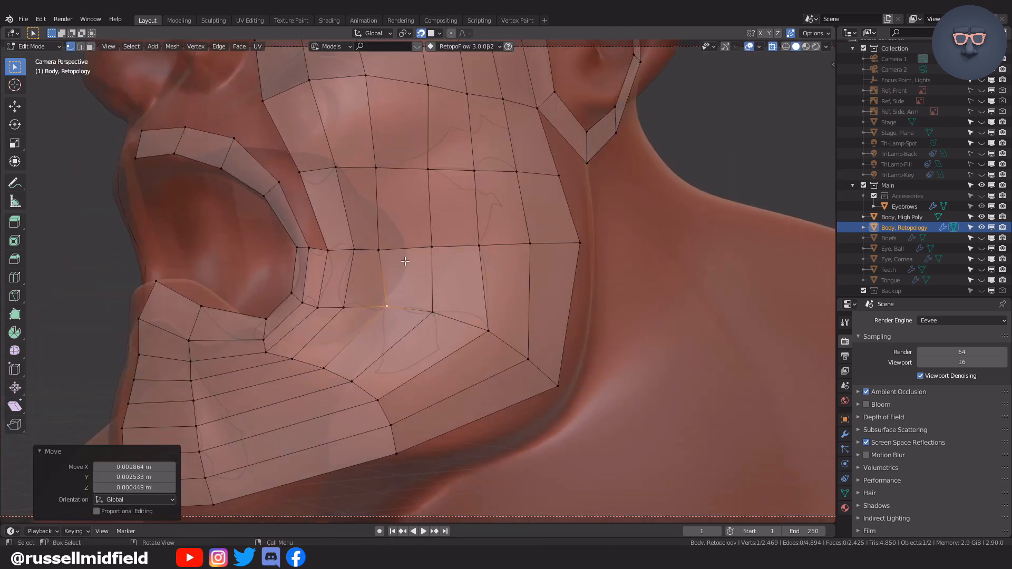
- Adjust vertices on the upper cheek and in front of the ear to even out the grid
{"action": "middle_click_drag", "start_coordinate": [422, 179], "coordinate": [358, 152]}
{"action": "key", "text": "g"}
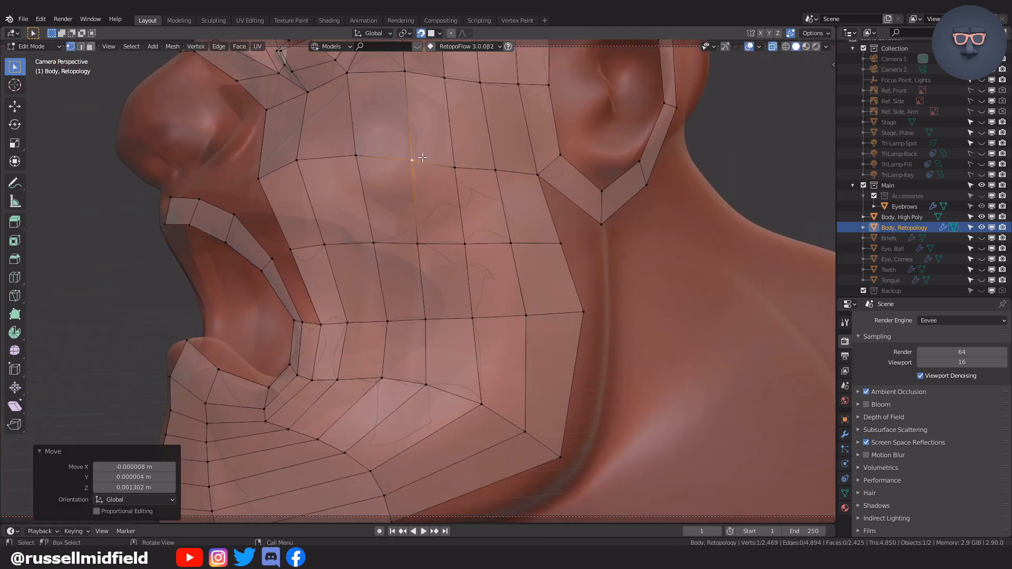
{"action": "middle_click_drag", "start_coordinate": [530, 246], "coordinate": [517, 411]}
{"action": "left_click", "coordinate": [514, 426]}
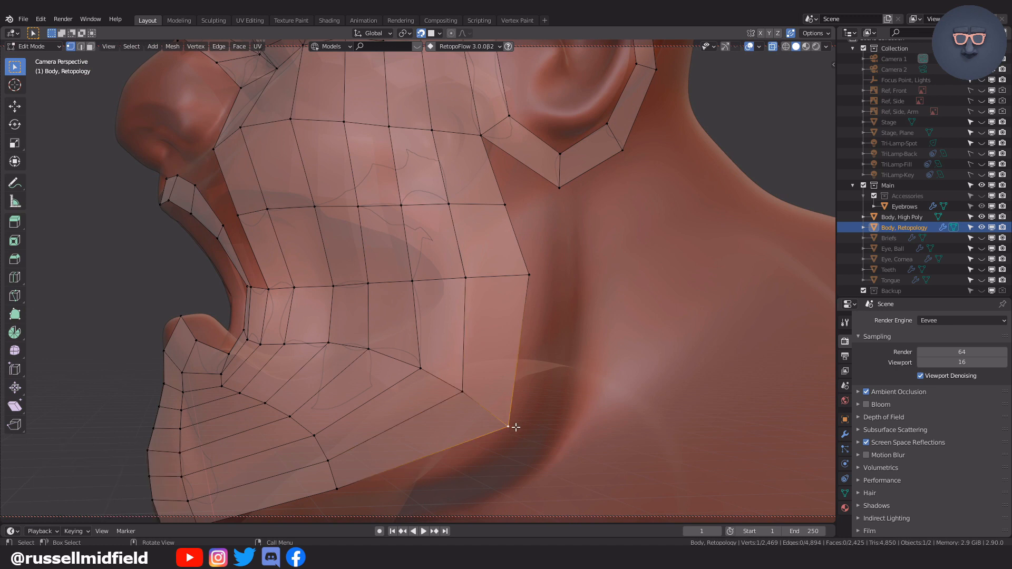
{"action": "middle_click_drag", "start_coordinate": [532, 301], "coordinate": [459, 297]}
{"action": "left_click", "coordinate": [443, 256]}
{"action": "left_click", "coordinate": [447, 244]}
{"action": "key", "text": "g"}
{"action": "scroll", "coordinate": [453, 247], "scroll_direction": "down", "scroll_amount": 1}
{"action": "middle_click_drag", "start_coordinate": [453, 247], "coordinate": [517, 260]}
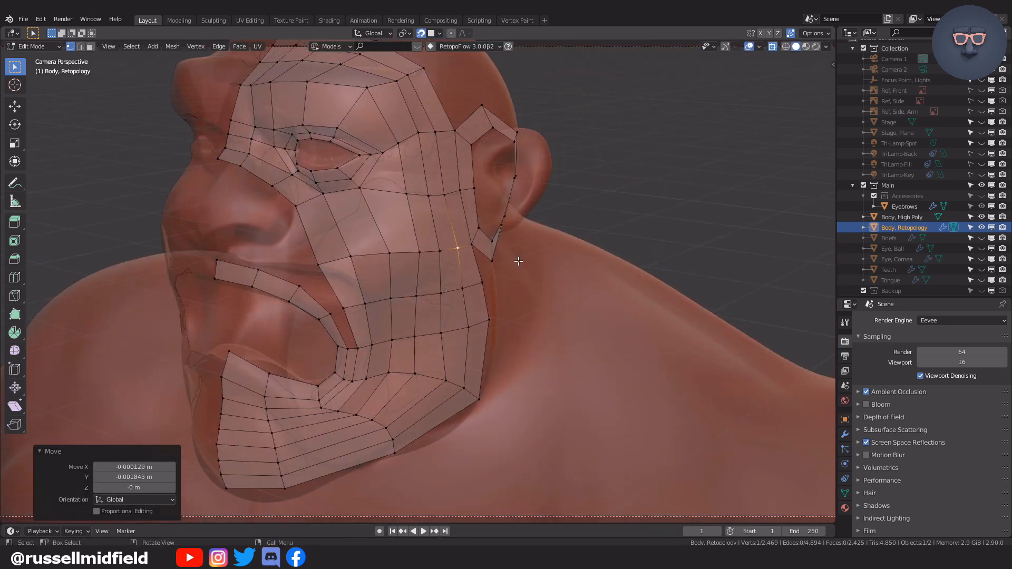
{"action": "left_click", "coordinate": [593, 210]}
{"action": "scroll", "coordinate": [593, 211], "scroll_direction": "down", "scroll_amount": 1}
{"action": "middle_click_drag", "start_coordinate": [486, 305], "coordinate": [490, 274]}
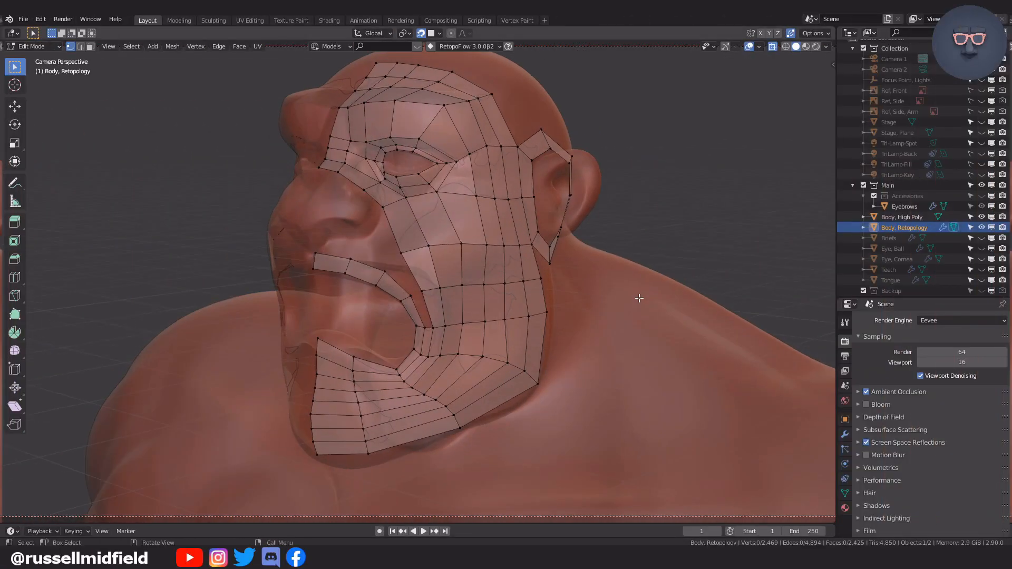
- Bridge the temple to the ear loop with a new face, placing its rear upper corner above the ear
{"action": "middle_click_drag", "start_coordinate": [475, 280], "coordinate": [533, 282]}
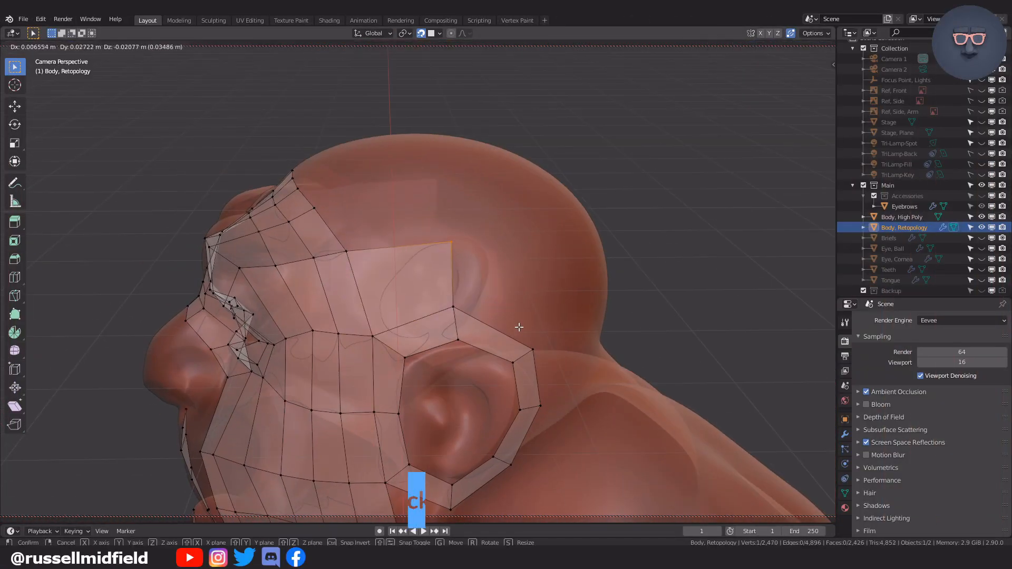
{"action": "scroll", "coordinate": [482, 308], "scroll_direction": "up", "scroll_amount": 2}
{"action": "key", "text": "g"}
{"action": "left_click", "coordinate": [490, 272]}
{"action": "middle_click_drag", "start_coordinate": [490, 272], "coordinate": [459, 279]}
- Extrude the edge above the ear backward around the skull, rotating and moving it to follow the head
{"action": "left_click", "coordinate": [470, 356]}
{"action": "left_click", "coordinate": [491, 244], "text": "shift"}
{"action": "key", "text": "e"}
{"action": "left_click", "coordinate": [635, 287]}
{"action": "key", "text": "r"}
{"action": "middle_click_drag", "start_coordinate": [634, 287], "coordinate": [606, 295]}
{"action": "left_click", "coordinate": [585, 278]}
{"action": "key", "text": "g"}
{"action": "left_click", "coordinate": [569, 282]}
- Extrude two further strip segments around the back of the head and turn X-ray off
{"action": "key", "text": "e"}
{"action": "left_click", "coordinate": [569, 295]}
{"action": "key", "text": "e"}
{"action": "key", "text": "alt+z"}
{"action": "key", "text": "g"}
{"action": "left_click", "coordinate": [595, 285]}
- Reposition the lower vertices of the strip behind the head and turn X-ray back on
{"action": "left_click", "coordinate": [608, 388]}
{"action": "key", "text": "g"}
{"action": "left_click", "coordinate": [568, 395]}
{"action": "middle_click_drag", "start_coordinate": [559, 264], "coordinate": [596, 248]}
{"action": "left_click", "coordinate": [575, 356]}
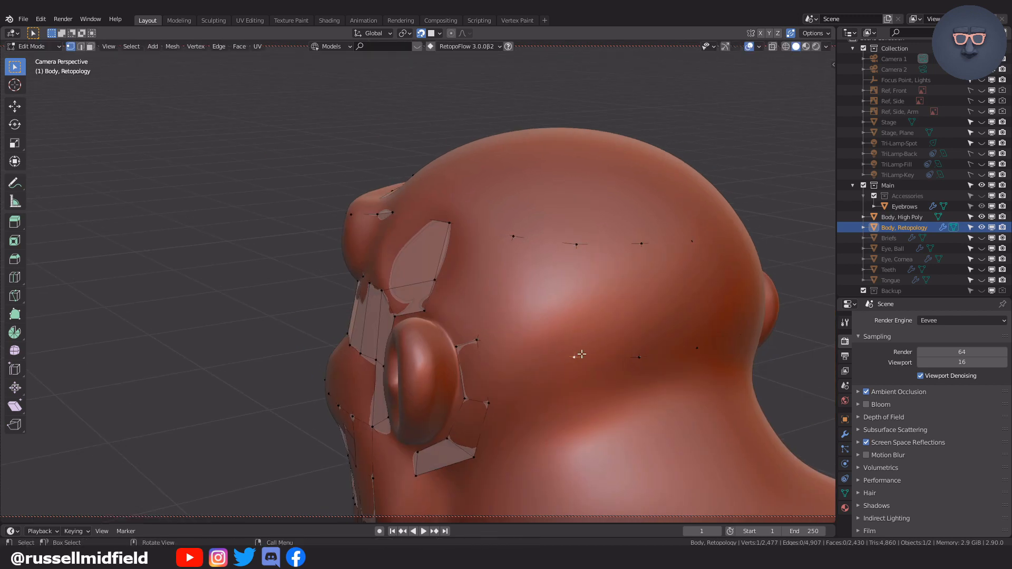
{"action": "key", "text": "g"}
{"action": "key", "text": "alt+z"}
- Reposition the upper vertices of the strip around the head so it follows the skull's curvature
{"action": "middle_click_drag", "start_coordinate": [548, 296], "coordinate": [591, 274]}
{"action": "left_click", "coordinate": [584, 224]}
{"action": "key", "text": "g"}
{"action": "left_click", "coordinate": [594, 249]}
{"action": "middle_click_drag", "start_coordinate": [411, 223], "coordinate": [519, 289]}
{"action": "left_click", "coordinate": [444, 217]}
{"action": "key", "text": "g"}
{"action": "left_click", "coordinate": [454, 221]}
{"action": "key", "text": "g"}
{"action": "left_click", "coordinate": [540, 232]}
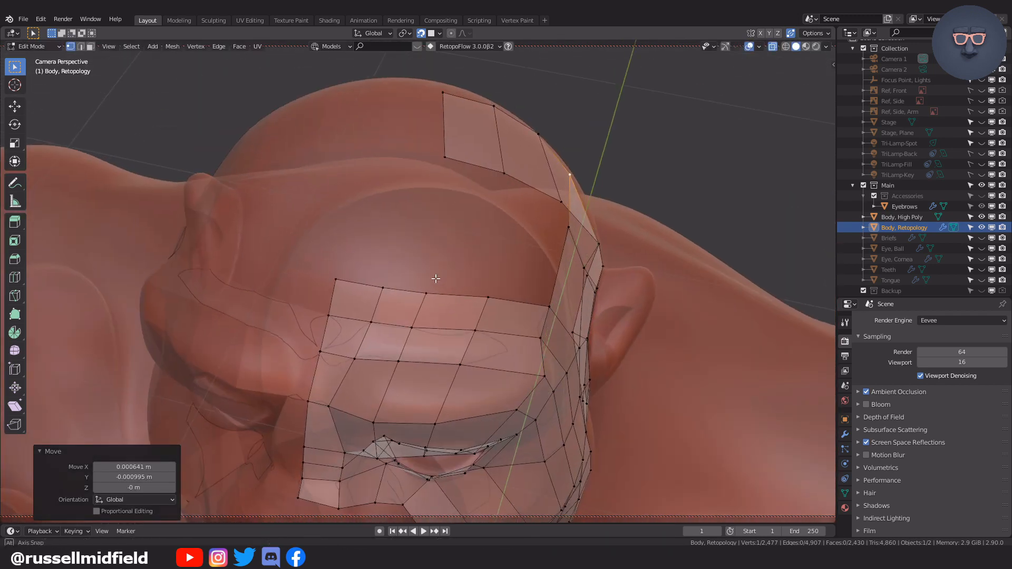
- Extrude the edge beside the centre line at the top of the forehead over the scalp and adjust its new vertex
{"action": "middle_click_drag", "start_coordinate": [436, 280], "coordinate": [440, 298]}
{"action": "left_click", "coordinate": [335, 275]}
{"action": "left_click", "coordinate": [375, 286], "text": "shift"}
{"action": "middle_click_drag", "start_coordinate": [548, 280], "coordinate": [401, 307]}
{"action": "left_click", "coordinate": [549, 267]}
{"action": "middle_click_drag", "start_coordinate": [549, 267], "coordinate": [457, 221]}
{"action": "key", "text": "e"}
{"action": "left_click", "coordinate": [610, 267]}
{"action": "middle_click_drag", "start_coordinate": [609, 267], "coordinate": [664, 269]}
{"action": "left_click", "coordinate": [460, 298]}
{"action": "key", "text": "g"}
{"action": "left_click", "coordinate": [471, 297]}
- Fill three consecutive faces across the gap between the forehead rows and the strip around the skull
{"action": "middle_click_drag", "start_coordinate": [627, 316], "coordinate": [258, 344]}
{"action": "left_click", "coordinate": [196, 308]}
{"action": "key", "text": "f"}
{"action": "left_click", "coordinate": [280, 319]}
{"action": "left_click", "coordinate": [208, 344]}
{"action": "key", "text": "f"}
{"action": "left_click", "coordinate": [293, 339]}
{"action": "left_click", "coordinate": [227, 366]}
{"action": "key", "text": "f"}
{"action": "left_click", "coordinate": [314, 370]}
- Reposition two vertices of the newly filled scalp faces to even out their spacing
{"action": "left_click", "coordinate": [366, 318]}
{"action": "middle_click_drag", "start_coordinate": [395, 328], "coordinate": [364, 274]}
{"action": "key", "text": "g"}
{"action": "left_click", "coordinate": [402, 352]}
{"action": "left_click", "coordinate": [389, 319]}
{"action": "key", "text": "g"}
{"action": "left_click", "coordinate": [393, 319]}
{"action": "left_click", "coordinate": [360, 259]}
- Continue the scalp patch toward the crown with three more filled faces
{"action": "middle_click_drag", "start_coordinate": [405, 307], "coordinate": [449, 243]}
{"action": "key", "text": "f"}
{"action": "left_click", "coordinate": [401, 276]}
{"action": "key", "text": "f"}
{"action": "left_click", "coordinate": [467, 253]}
{"action": "middle_click_drag", "start_coordinate": [501, 269], "coordinate": [414, 267]}
{"action": "key", "text": "f"}
{"action": "left_click", "coordinate": [408, 265]}
- Move a crown vertex along the skull and fill two more faces beside it
{"action": "left_click", "coordinate": [435, 228]}
{"action": "key", "text": "g"}
{"action": "middle_click_drag", "start_coordinate": [454, 225], "coordinate": [369, 293]}
{"action": "left_click", "coordinate": [443, 250]}
{"action": "left_click", "coordinate": [316, 264]}
{"action": "key", "text": "f"}
{"action": "left_click", "coordinate": [400, 288]}
{"action": "left_click", "coordinate": [431, 239]}
{"action": "key", "text": "f"}
- Fill another face at the rear of the crown and reposition two of the surrounding vertices
{"action": "middle_click_drag", "start_coordinate": [435, 241], "coordinate": [462, 292]}
{"action": "left_click", "coordinate": [429, 267]}
{"action": "left_click", "coordinate": [417, 290]}
{"action": "key", "text": "f"}
{"action": "left_click", "coordinate": [443, 293]}
{"action": "key", "text": "g"}
{"action": "left_click", "coordinate": [462, 288]}
{"action": "left_click", "coordinate": [469, 273]}
{"action": "key", "text": "g"}
{"action": "left_click", "coordinate": [469, 268]}
{"action": "left_click", "coordinate": [401, 292]}
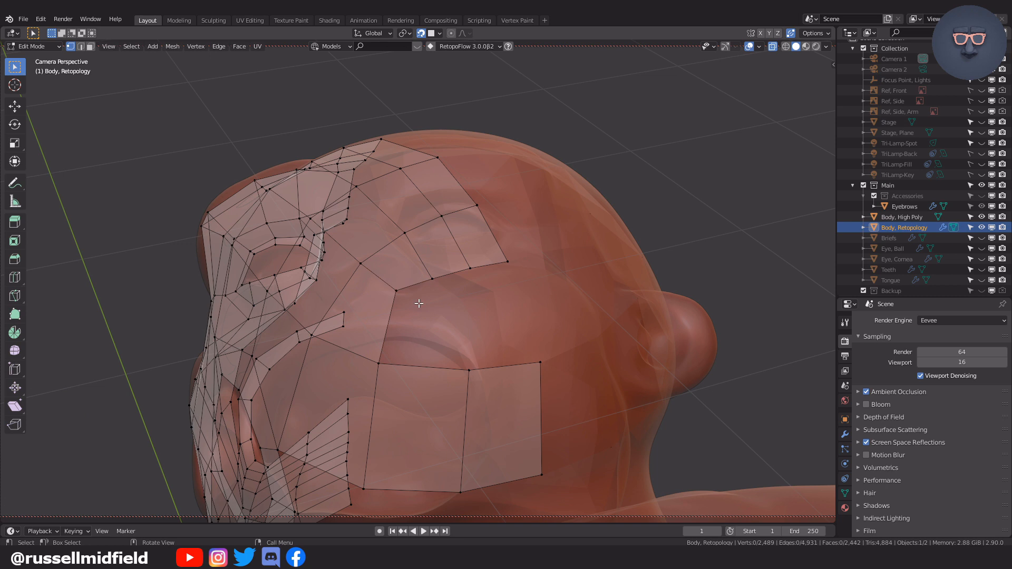
- Fill the face joining the scalp patch to the strip behind the ear and add a loop cut through that strip
{"action": "middle_click_drag", "start_coordinate": [438, 302], "coordinate": [444, 297]}
{"action": "left_click", "coordinate": [481, 369], "text": "shift"}
{"action": "key", "text": "f"}
{"action": "middle_click_drag", "start_coordinate": [482, 369], "coordinate": [468, 337]}
{"action": "key", "text": "ctrl+r"}
{"action": "left_click", "coordinate": [470, 390]}
{"action": "key", "text": "g"}
{"action": "middle_click_drag", "start_coordinate": [493, 407], "coordinate": [438, 358], "text": "shift"}
{"action": "left_click", "coordinate": [484, 332]}
- Reposition the lower and upper vertices of the new loop behind the ear to even out the quads
{"action": "left_click", "coordinate": [452, 432]}
{"action": "key", "text": "g"}
{"action": "left_click", "coordinate": [448, 424]}
{"action": "key", "text": "g"}
{"action": "mouse_move", "coordinate": [468, 409]}
{"action": "middle_mouse_down"}
{"action": "mouse_move", "coordinate": [429, 411]}
{"action": "mouse_move", "coordinate": [458, 422]}
{"action": "middle_mouse_up"}
{"action": "left_click", "coordinate": [421, 414]}
{"action": "left_click", "coordinate": [467, 295]}
{"action": "key", "text": "g"}
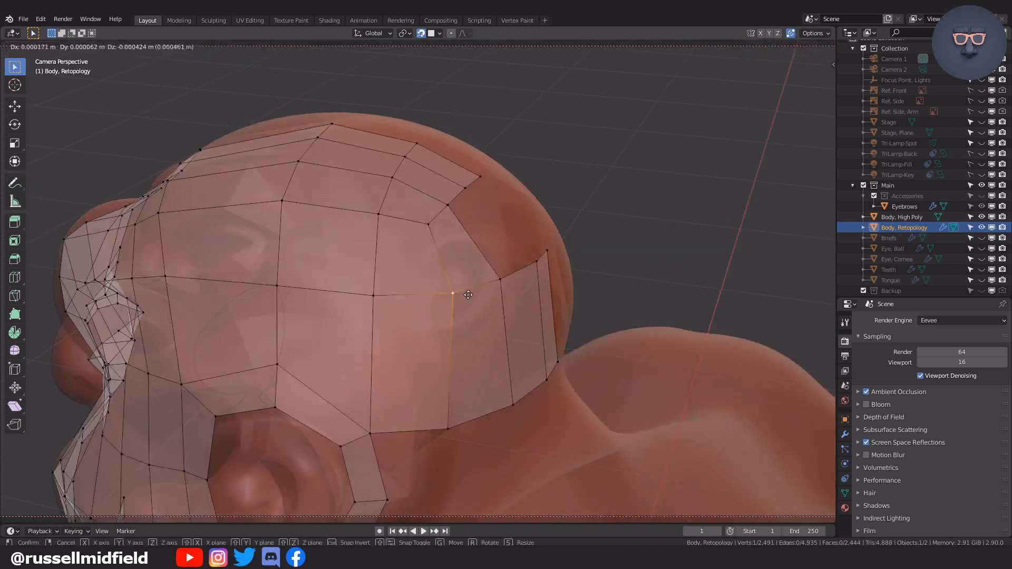
{"action": "middle_click_drag", "start_coordinate": [500, 260], "coordinate": [492, 232]}
{"action": "key", "text": "g"}
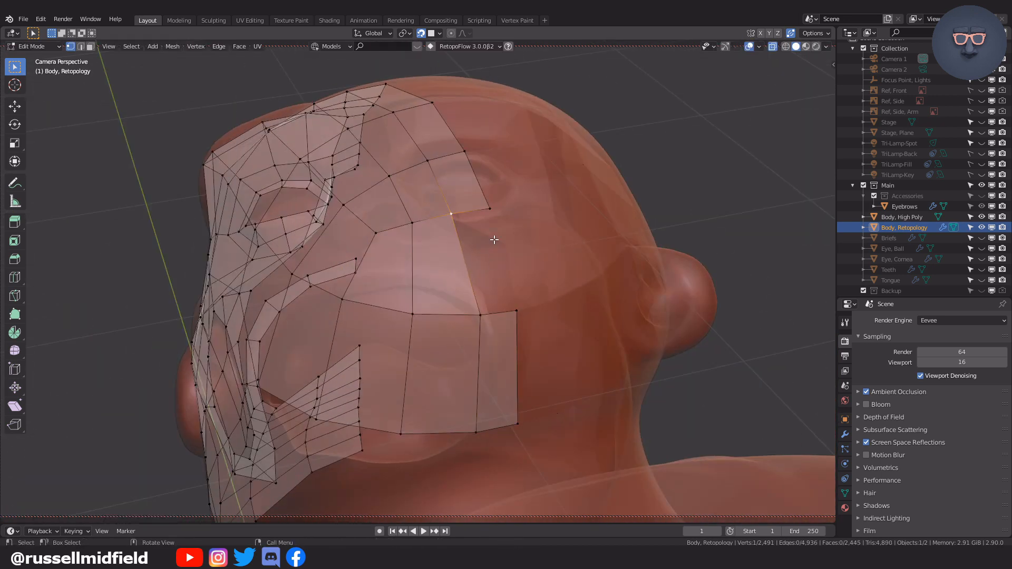
- Fill the remaining face at the back of the skull and move its corner vertex to follow the head
{"action": "left_click", "coordinate": [508, 249]}
{"action": "key", "text": "f"}
{"action": "key", "text": "g"}
{"action": "left_click", "coordinate": [528, 258]}
{"action": "middle_click_drag", "start_coordinate": [456, 291], "coordinate": [531, 332]}
{"action": "left_click", "coordinate": [464, 414]}
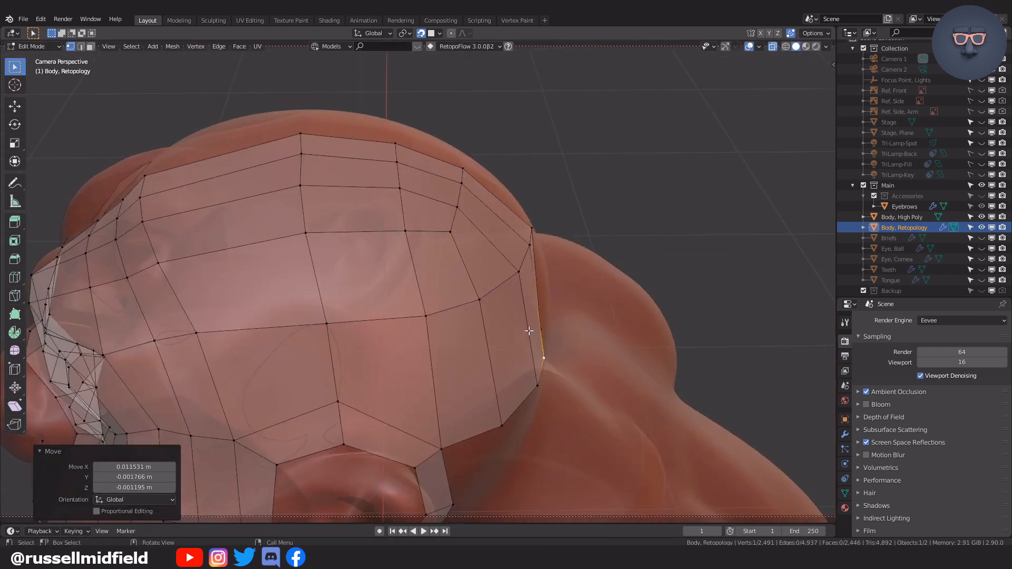
- Move vertices on top of the scalp so the rows flow evenly over the crown
{"action": "left_click", "coordinate": [416, 243]}
{"action": "key", "text": "g"}
{"action": "left_click", "coordinate": [434, 242]}
{"action": "key", "text": "g"}
{"action": "middle_click_drag", "start_coordinate": [435, 232], "coordinate": [436, 276]}
{"action": "left_click", "coordinate": [457, 230]}
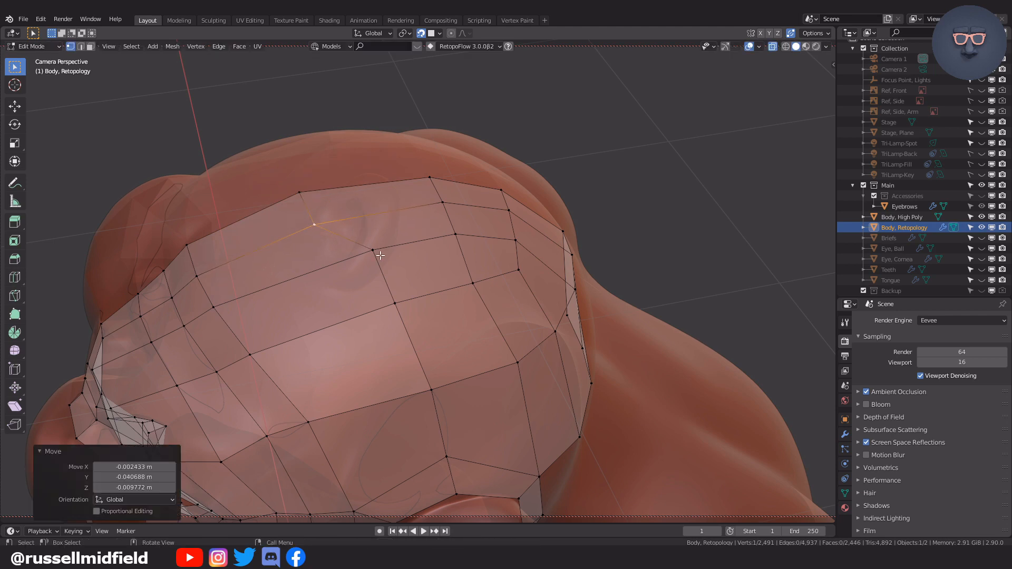
- Reposition vertices on the side and rear of the skull to smooth the edge flow
{"action": "left_click", "coordinate": [419, 308]}
{"action": "key", "text": "g"}
{"action": "left_click", "coordinate": [393, 318]}
{"action": "left_click", "coordinate": [403, 307]}
{"action": "middle_click_drag", "start_coordinate": [393, 319], "coordinate": [395, 286]}
{"action": "left_click", "coordinate": [380, 310]}
{"action": "key", "text": "g"}
{"action": "left_click", "coordinate": [465, 248]}
{"action": "left_click", "coordinate": [519, 256]}
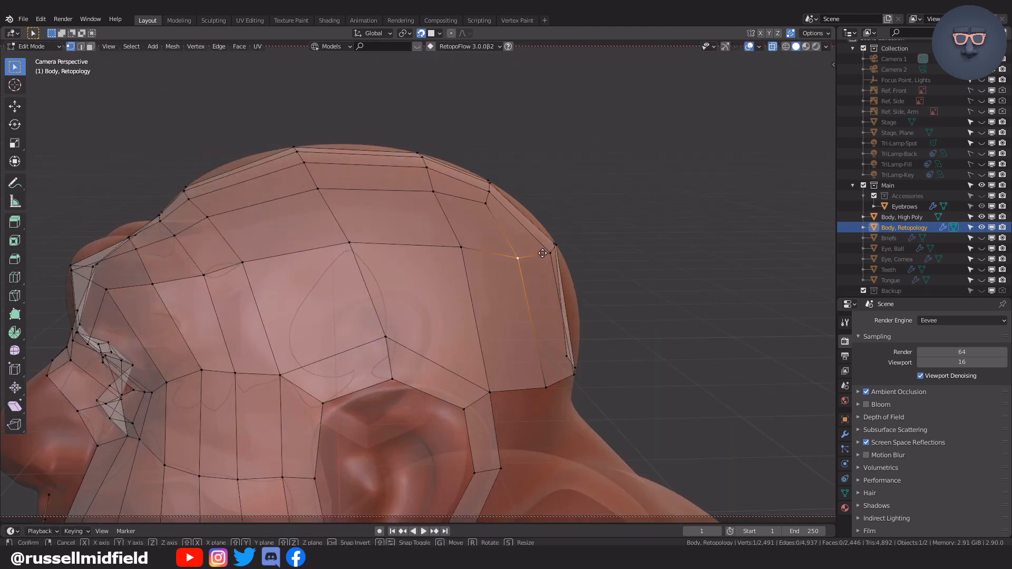
- Slide the lower-edge vertices of the strip behind the head into more even positions
{"action": "left_click", "coordinate": [285, 358]}
{"action": "middle_click_drag", "start_coordinate": [285, 359], "coordinate": [421, 344]}
{"action": "middle_click_drag", "start_coordinate": [483, 333], "coordinate": [489, 336]}
{"action": "key", "text": "g"}
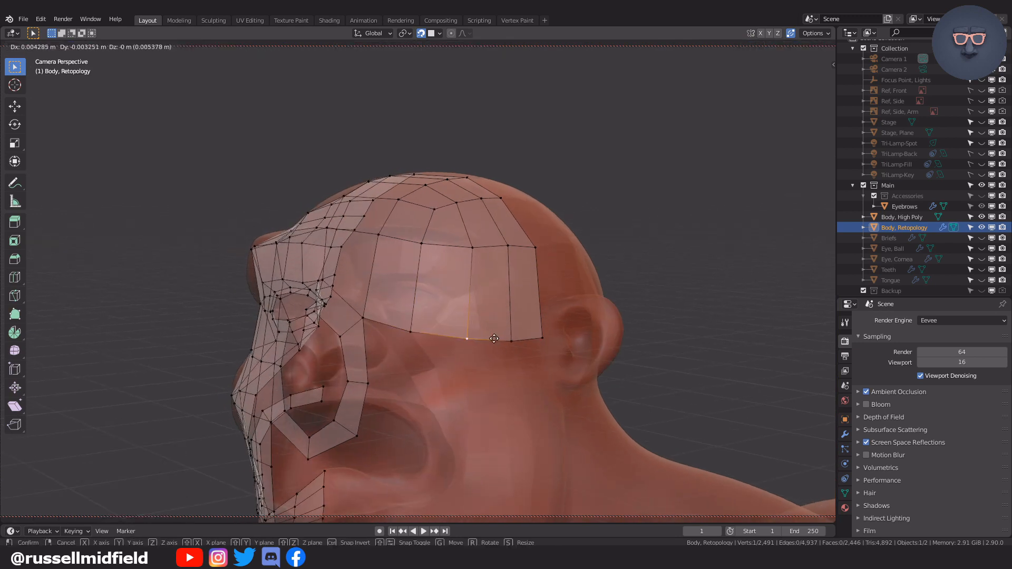
{"action": "left_click", "coordinate": [494, 250]}
- Fill a row of faces behind the ear along the lower edge of the skull strip
{"action": "middle_click_drag", "start_coordinate": [495, 258], "coordinate": [455, 312]}
{"action": "scroll", "coordinate": [448, 321], "scroll_direction": "up", "scroll_amount": 2}
{"action": "left_click", "coordinate": [432, 317]}
{"action": "key", "text": "f"}
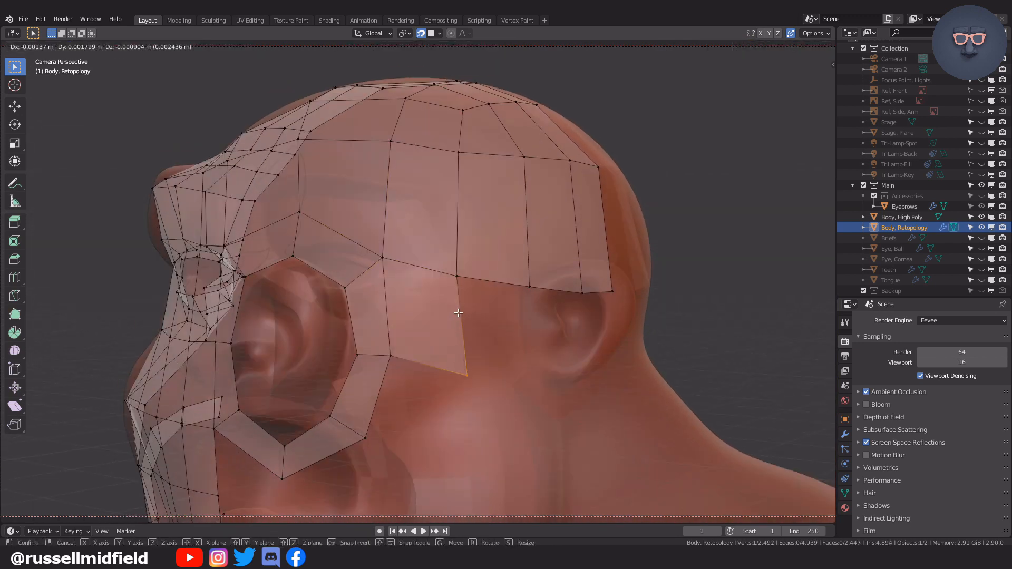
{"action": "key", "text": "f"}
{"action": "middle_click_drag", "start_coordinate": [458, 274], "coordinate": [538, 369]}
{"action": "left_click", "coordinate": [497, 321]}
{"action": "key", "text": "f"}
{"action": "left_click", "coordinate": [552, 313]}
{"action": "key", "text": "f"}
{"action": "key", "text": "f"}
- Start a second row of filled faces beneath the first, from below the ear toward the nape
{"action": "middle_click_drag", "start_coordinate": [637, 387], "coordinate": [473, 340]}
{"action": "middle_click_drag", "start_coordinate": [543, 368], "coordinate": [517, 300]}
{"action": "scroll", "coordinate": [517, 301], "scroll_direction": "up", "scroll_amount": 1}
{"action": "left_click", "coordinate": [396, 292]}
{"action": "key", "text": "f"}
{"action": "left_click", "coordinate": [452, 305]}
{"action": "left_click", "coordinate": [436, 300]}
{"action": "key", "text": "f"}
{"action": "left_click", "coordinate": [448, 302]}
{"action": "left_click", "coordinate": [476, 305]}
- Extend the second row of faces to the back centre of the neck
{"action": "middle_click_drag", "start_coordinate": [580, 317], "coordinate": [529, 320]}
{"action": "key", "text": "f"}
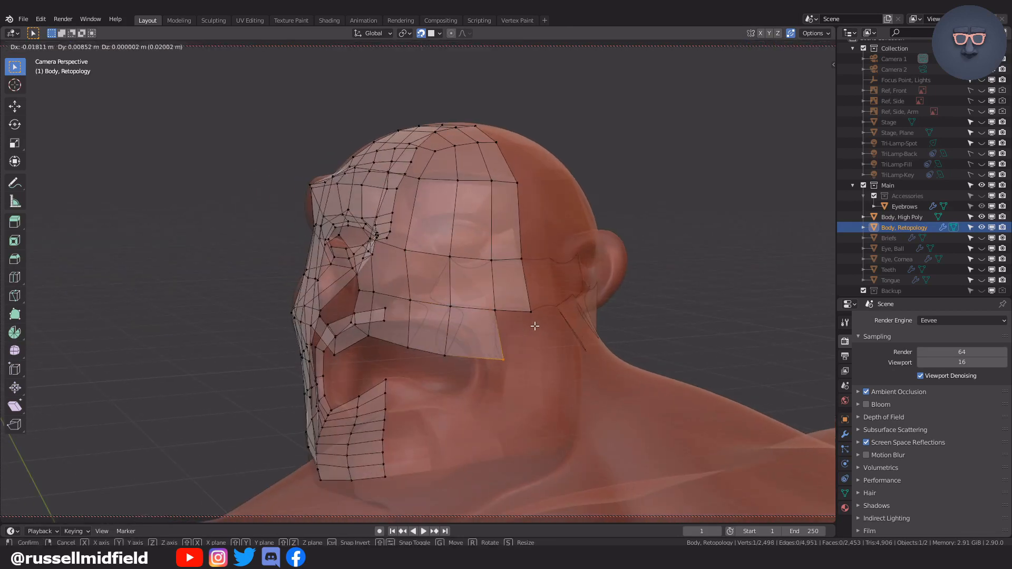
{"action": "left_click", "coordinate": [537, 327]}
{"action": "middle_click_drag", "start_coordinate": [585, 340], "coordinate": [547, 343]}
{"action": "key", "text": "f"}
{"action": "left_click", "coordinate": [548, 348]}
{"action": "middle_click_drag", "start_coordinate": [363, 348], "coordinate": [426, 343]}
- Add a third row of faces across the back of the neck and reposition its vertices
{"action": "left_click", "coordinate": [576, 347], "text": "ctrl"}
{"action": "middle_click_drag", "start_coordinate": [629, 339], "coordinate": [589, 337]}
{"action": "left_click", "coordinate": [574, 380]}
{"action": "left_click", "coordinate": [536, 364]}
{"action": "key", "text": "g"}
{"action": "left_click", "coordinate": [527, 366]}
{"action": "middle_click_drag", "start_coordinate": [527, 369], "coordinate": [485, 374]}
{"action": "left_click", "coordinate": [460, 432]}
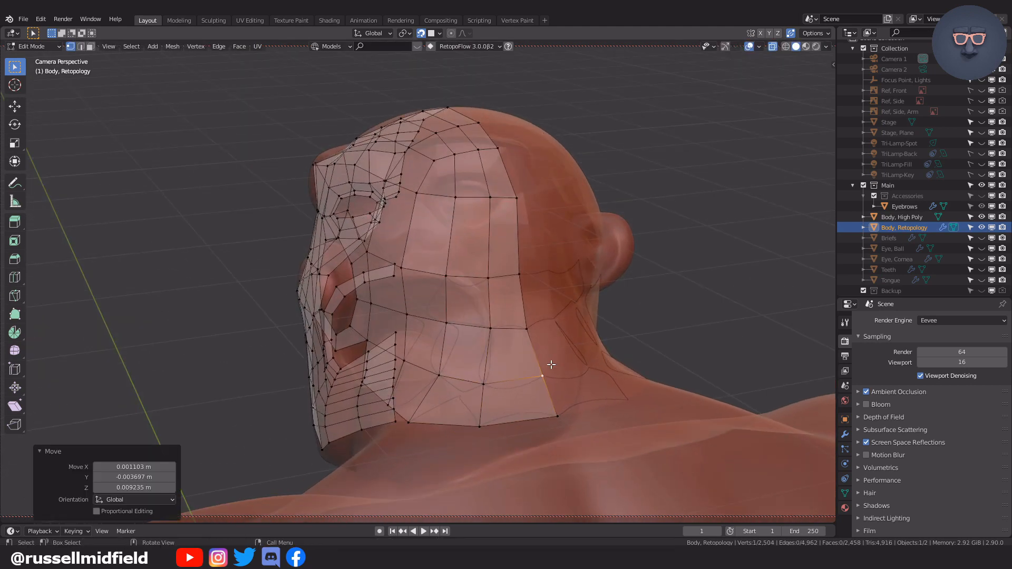
- Adjust the vertices of the neck rows so they follow the sculpt from the ear to the nape
{"action": "middle_click_drag", "start_coordinate": [552, 365], "coordinate": [498, 352]}
{"action": "key", "text": "g"}
{"action": "left_click", "coordinate": [500, 304]}
{"action": "middle_click_drag", "start_coordinate": [501, 304], "coordinate": [575, 293]}
{"action": "key", "text": "g"}
{"action": "left_click", "coordinate": [519, 310]}
{"action": "left_click", "coordinate": [396, 370]}
{"action": "key", "text": "g"}
{"action": "left_click", "coordinate": [452, 368]}
{"action": "middle_click_drag", "start_coordinate": [453, 368], "coordinate": [515, 303]}
{"action": "scroll", "coordinate": [515, 302], "scroll_direction": "up", "scroll_amount": 2}
{"action": "left_click", "coordinate": [510, 275]}
- Fill the face below the earlobe that connects the cheek mesh to the front of the neck rows
{"action": "scroll", "coordinate": [490, 334], "scroll_direction": "down", "scroll_amount": 2}
{"action": "middle_click_drag", "start_coordinate": [417, 332], "coordinate": [465, 267], "text": "shift"}
{"action": "scroll", "coordinate": [443, 239], "scroll_direction": "up", "scroll_amount": 1}
{"action": "left_click", "coordinate": [438, 233]}
{"action": "left_click", "coordinate": [379, 201]}
{"action": "left_click", "coordinate": [390, 246], "text": "shift"}
{"action": "left_click", "coordinate": [437, 233], "text": "shift"}
{"action": "left_click", "coordinate": [442, 276], "text": "shift"}
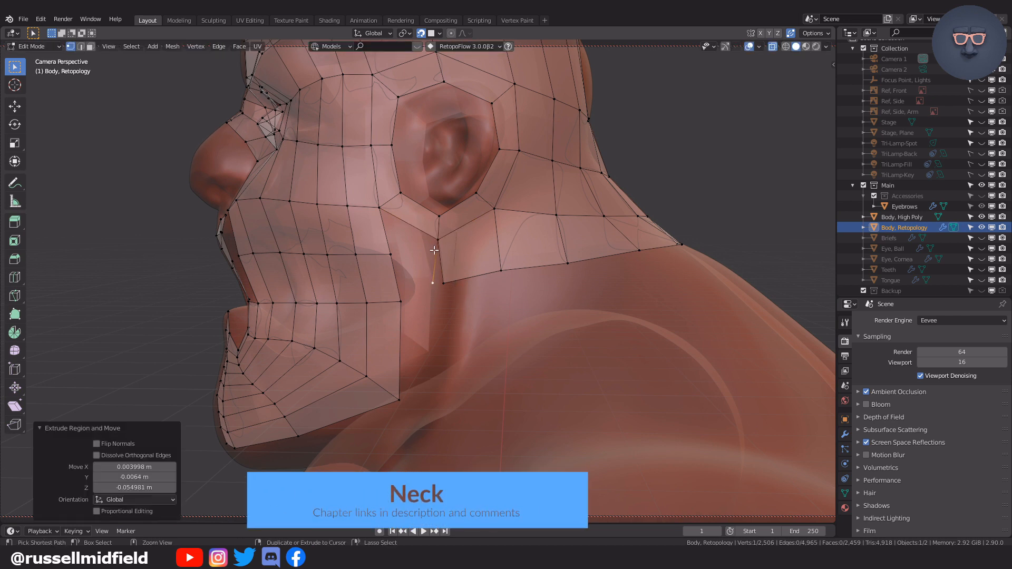
{"action": "left_click", "coordinate": [436, 236]}
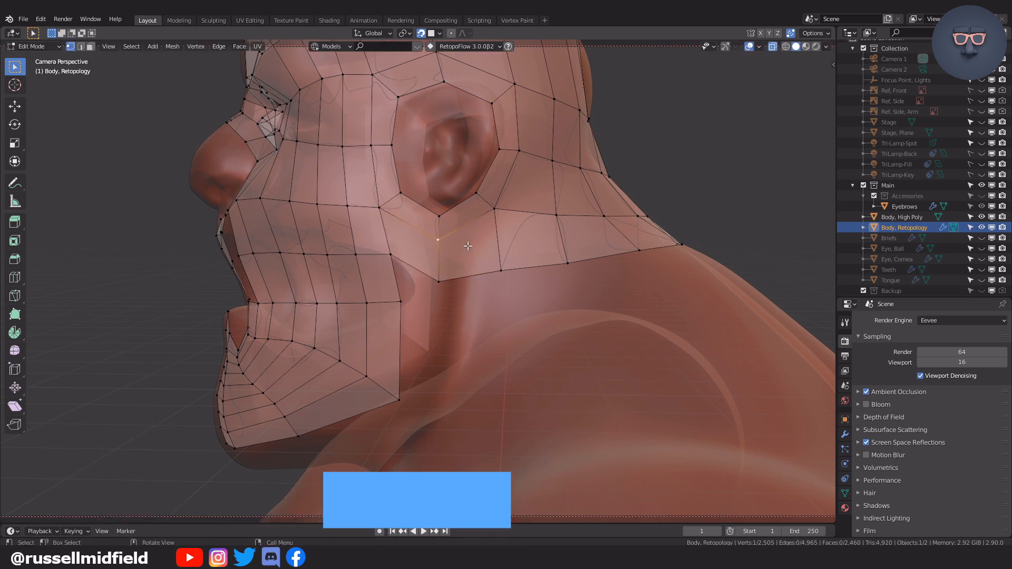
- Reposition the front corner vertex of the neck rows and fill the face below it behind the jaw
{"action": "left_click", "coordinate": [450, 281]}
{"action": "mouse_move", "coordinate": [450, 281]}
{"action": "middle_mouse_down"}
{"action": "mouse_move", "coordinate": [429, 248]}
{"action": "mouse_move", "coordinate": [448, 274]}
{"action": "middle_mouse_up"}
{"action": "left_click", "coordinate": [457, 278]}
{"action": "key", "text": "alt+z"}
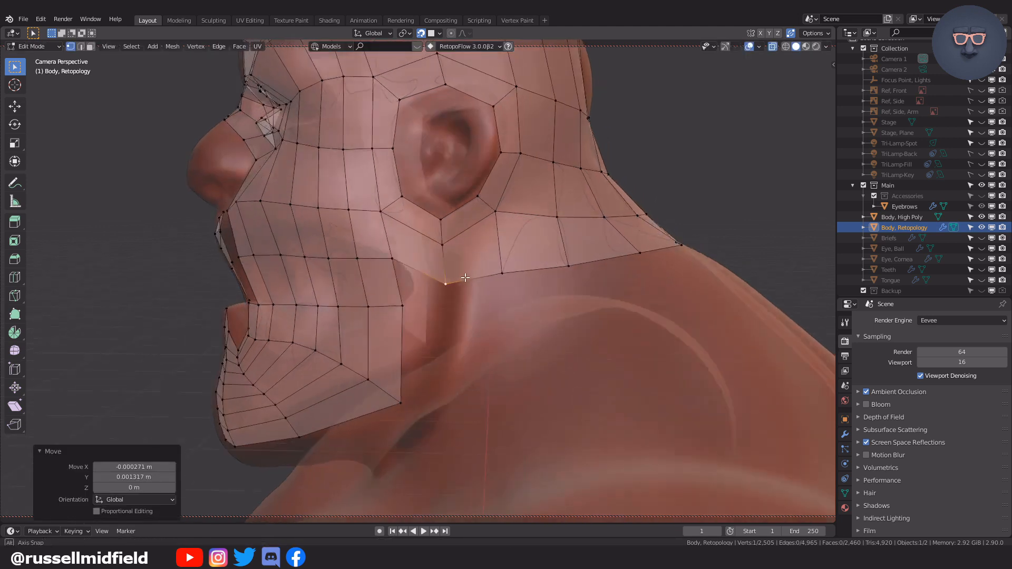
{"action": "left_click", "coordinate": [382, 248]}
{"action": "key", "text": "f"}
{"action": "key", "text": "g"}
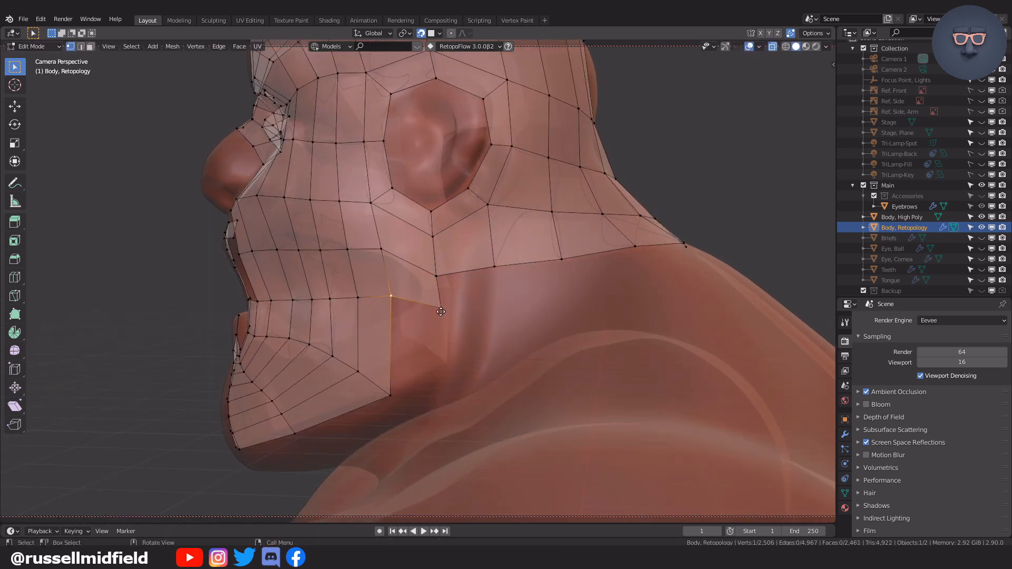
{"action": "left_click", "coordinate": [441, 312]}
{"action": "key", "text": "alt+z"}
{"action": "mouse_move", "coordinate": [442, 307]}
{"action": "middle_mouse_down"}
{"action": "mouse_move", "coordinate": [454, 311]}
{"action": "mouse_move", "coordinate": [447, 302]}
{"action": "middle_mouse_up"}
- Add a second face down to the jaw corner and reposition the vertices along the back edge of the jaw
{"action": "left_click", "coordinate": [438, 307]}
{"action": "key", "text": "g"}
{"action": "left_click", "coordinate": [468, 302]}
{"action": "left_click", "coordinate": [414, 253]}
{"action": "key", "text": "g"}
{"action": "left_click", "coordinate": [407, 210]}
{"action": "middle_click_drag", "start_coordinate": [410, 238], "coordinate": [417, 221]}
{"action": "key", "text": "g"}
{"action": "left_click", "coordinate": [432, 348]}
{"action": "key", "text": "alt+z"}
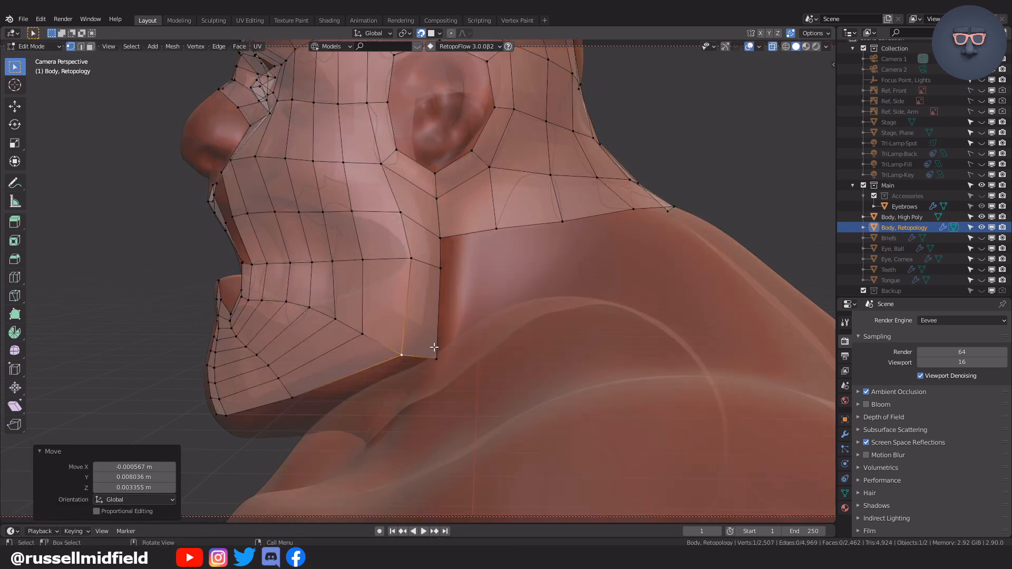
- Reposition the lower cheek vertices so they follow the sculpted jaw
{"action": "middle_click_drag", "start_coordinate": [433, 347], "coordinate": [474, 317]}
{"action": "key", "text": "alt+z"}
{"action": "key", "text": "g"}
{"action": "left_click", "coordinate": [432, 143]}
{"action": "key", "text": "g"}
{"action": "left_click", "coordinate": [441, 145]}
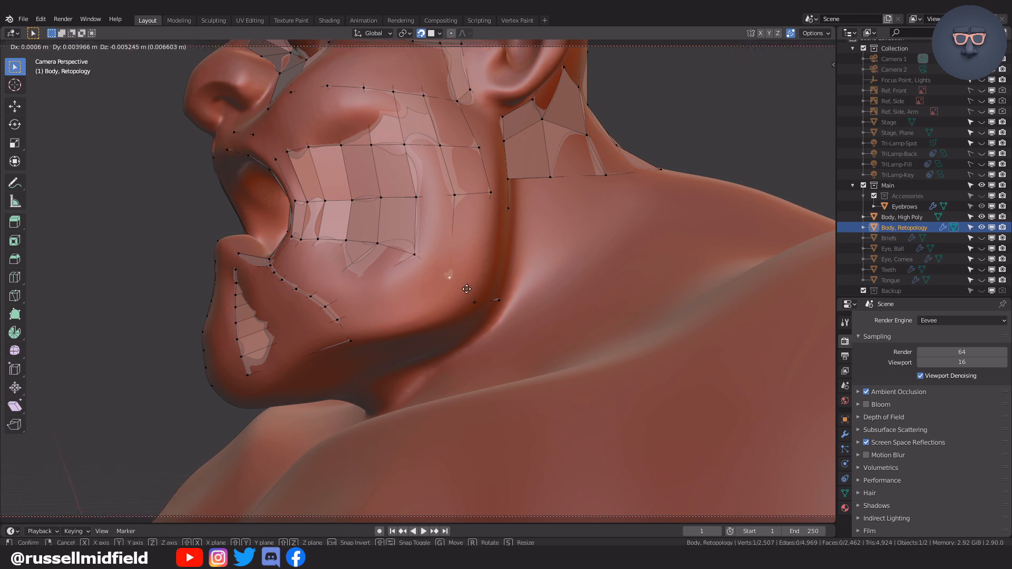
{"action": "key", "text": "alt+z"}
{"action": "middle_click_drag", "start_coordinate": [394, 232], "coordinate": [416, 248]}
{"action": "key", "text": "g"}
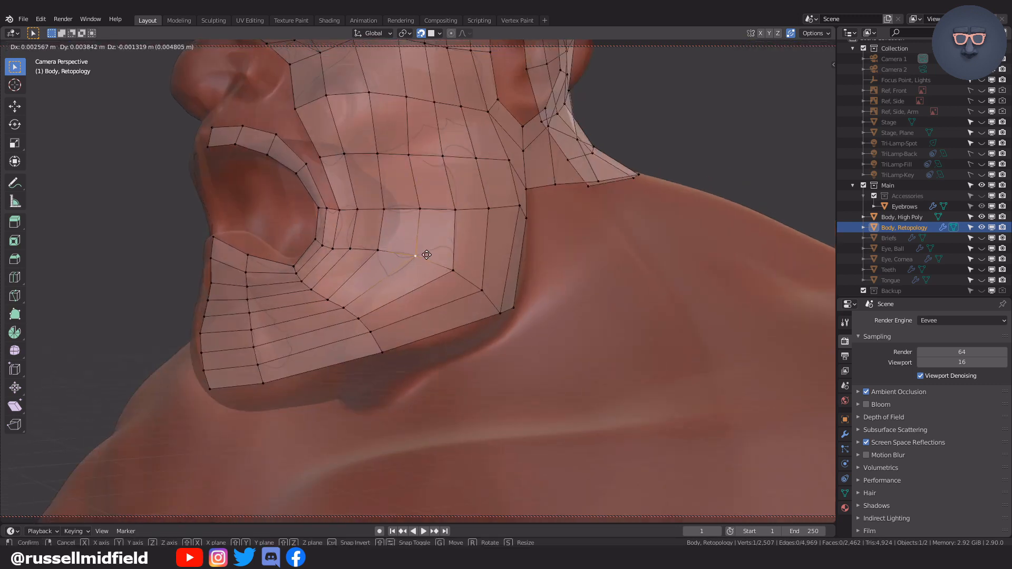
- Adjust the vertices near the jaw corner to follow the underside of the sculpted jawline
{"action": "middle_click_drag", "start_coordinate": [433, 159], "coordinate": [409, 196]}
{"action": "middle_click_drag", "start_coordinate": [464, 274], "coordinate": [488, 238]}
{"action": "left_click", "coordinate": [497, 282]}
{"action": "key", "text": "g"}
{"action": "left_click", "coordinate": [504, 287]}
{"action": "middle_click_drag", "start_coordinate": [421, 308], "coordinate": [501, 224]}
{"action": "left_click", "coordinate": [384, 313]}
{"action": "key", "text": "alt+z"}
- Even out the vertices of the face column between the earlobe and the jaw corner
{"action": "left_click", "coordinate": [488, 300]}
{"action": "key", "text": "g"}
{"action": "left_click", "coordinate": [492, 293]}
{"action": "key", "text": "g"}
{"action": "left_click", "coordinate": [476, 301]}
{"action": "left_click", "coordinate": [482, 229]}
{"action": "key", "text": "g"}
{"action": "left_click", "coordinate": [488, 243]}
{"action": "left_click", "coordinate": [477, 217]}
{"action": "key", "text": "g"}
{"action": "left_click", "coordinate": [476, 223]}
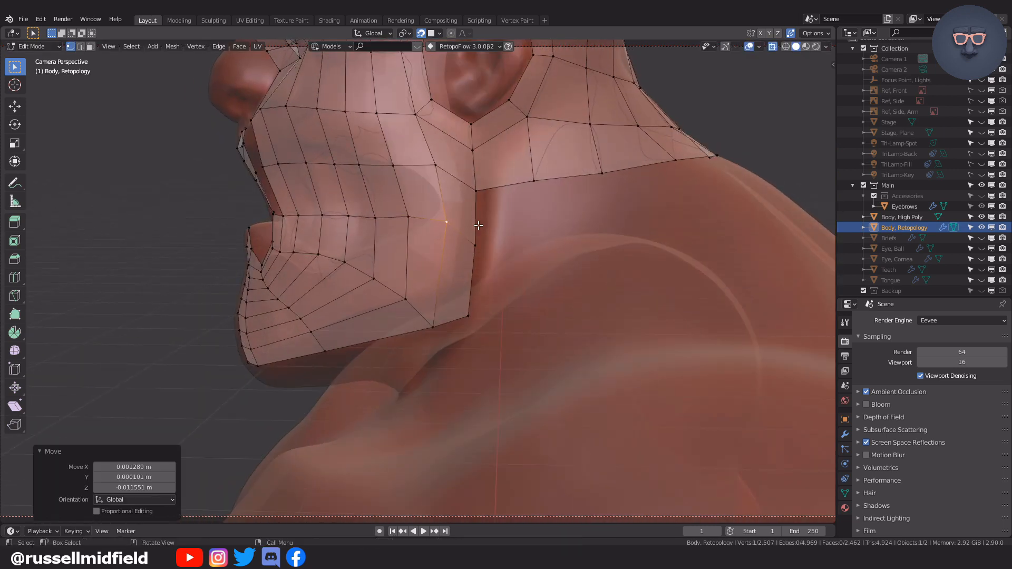
- Fill the first faces of a new neck row running back from the jaw below the ear
{"action": "middle_click_drag", "start_coordinate": [434, 220], "coordinate": [549, 244]}
{"action": "left_click", "coordinate": [484, 259]}
{"action": "key", "text": "g"}
{"action": "left_click", "coordinate": [554, 282]}
{"action": "left_click", "coordinate": [549, 244]}
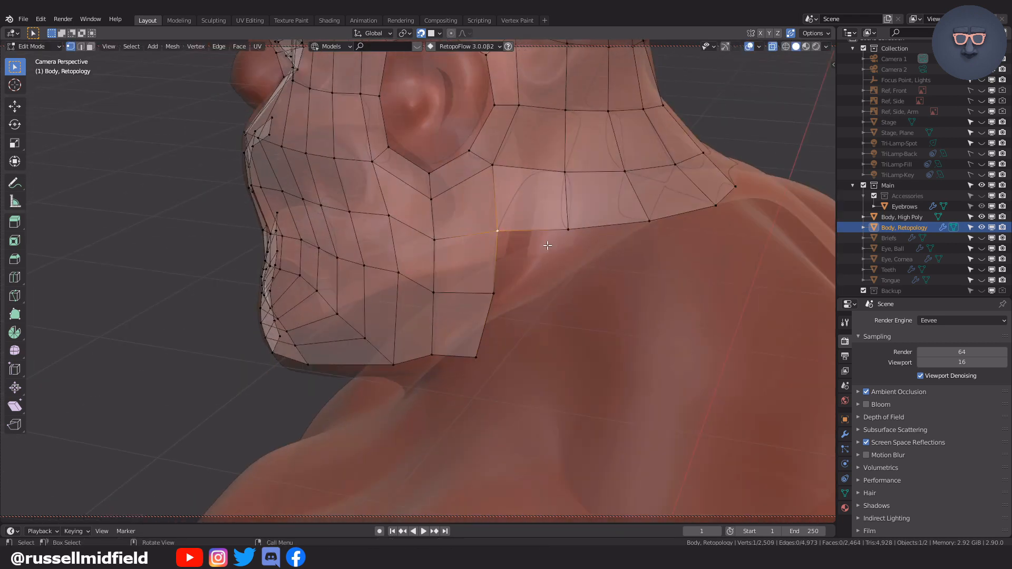
{"action": "key", "text": "f"}
{"action": "middle_click_drag", "start_coordinate": [543, 284], "coordinate": [658, 316]}
{"action": "key", "text": "f"}
- Reposition the new row's vertices on the sculpt and fill further faces toward the back of the neck
{"action": "left_click", "coordinate": [591, 300]}
{"action": "key", "text": "g"}
{"action": "left_click", "coordinate": [588, 291]}
{"action": "middle_click_drag", "start_coordinate": [587, 291], "coordinate": [442, 318]}
{"action": "left_click", "coordinate": [540, 233]}
{"action": "key", "text": "g"}
{"action": "left_click", "coordinate": [540, 232]}
{"action": "key", "text": "f"}
{"action": "left_click", "coordinate": [563, 278]}
{"action": "left_click", "coordinate": [612, 306]}
{"action": "mouse_move", "coordinate": [536, 330]}
{"action": "middle_mouse_down"}
{"action": "mouse_move", "coordinate": [515, 339]}
{"action": "mouse_move", "coordinate": [559, 337]}
{"action": "mouse_move", "coordinate": [523, 339]}
{"action": "middle_mouse_up"}
- Reveal the hidden geometry, select one linked mesh piece and hide it
{"action": "key", "text": "alt+h"}
{"action": "left_click", "coordinate": [558, 121]}
{"action": "key", "text": "l"}
{"action": "middle_click_drag", "start_coordinate": [548, 232], "coordinate": [537, 293]}
{"action": "key", "text": "h"}
- Fill another face on the side of the neck below the ear and reposition the lower row's vertices
{"action": "left_click", "coordinate": [534, 341]}
{"action": "middle_click_drag", "start_coordinate": [534, 340], "coordinate": [488, 328]}
{"action": "key", "text": "f"}
{"action": "left_click", "coordinate": [543, 314]}
{"action": "left_click", "coordinate": [533, 317]}
{"action": "middle_click_drag", "start_coordinate": [553, 319], "coordinate": [542, 267]}
{"action": "key", "text": "g"}
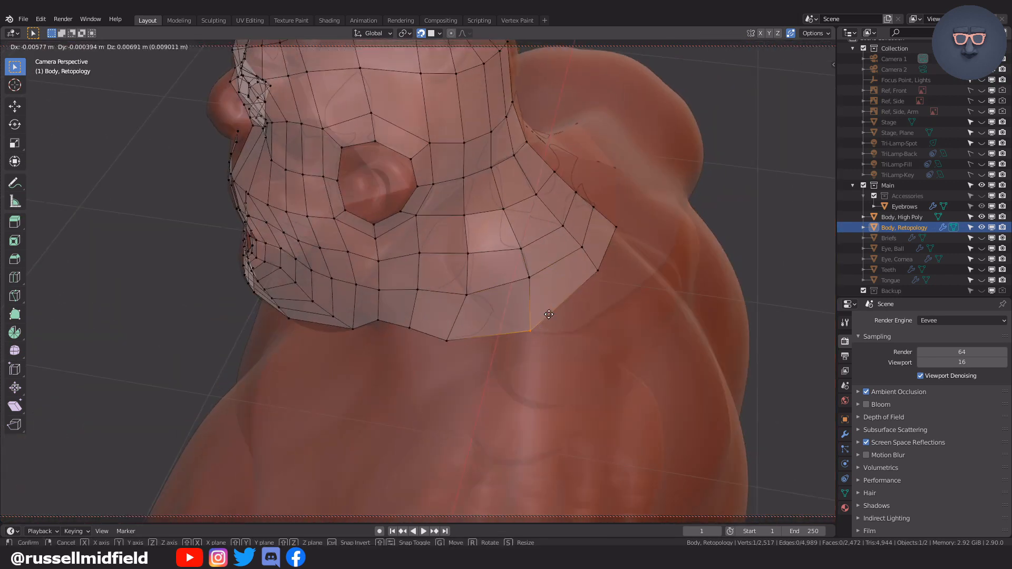
{"action": "left_click", "coordinate": [478, 330]}
{"action": "middle_click_drag", "start_coordinate": [478, 330], "coordinate": [501, 248]}
{"action": "left_click", "coordinate": [455, 296]}
- Extrude the bottom edge of the chin downward twice and position the new vertices under the chin
{"action": "middle_click_drag", "start_coordinate": [454, 295], "coordinate": [379, 176]}
{"action": "scroll", "coordinate": [466, 262], "scroll_direction": "up", "scroll_amount": 2}
{"action": "left_click", "coordinate": [449, 267]}
{"action": "left_click", "coordinate": [432, 271], "text": "shift"}
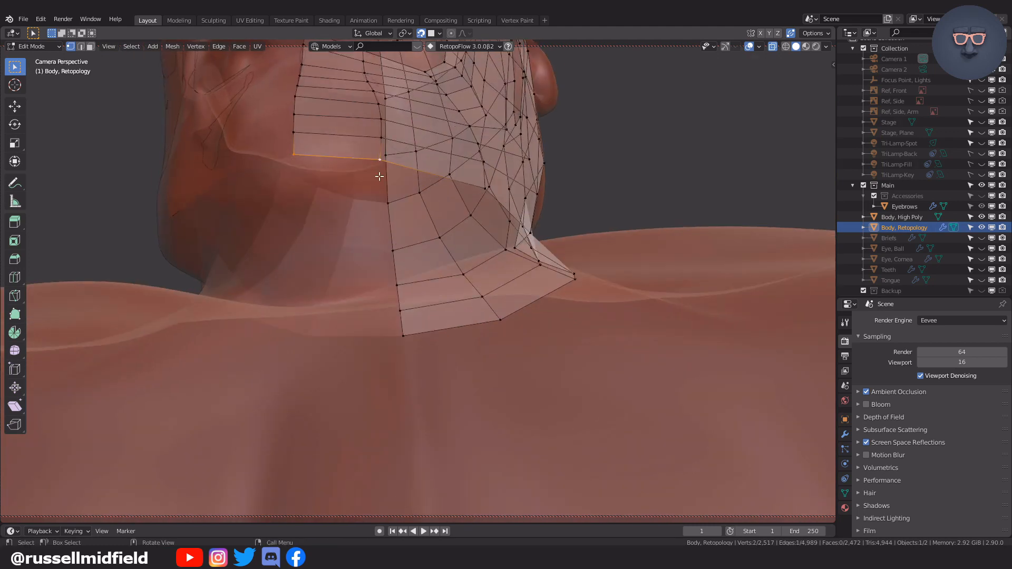
{"action": "key", "text": "e"}
{"action": "key", "text": "e"}
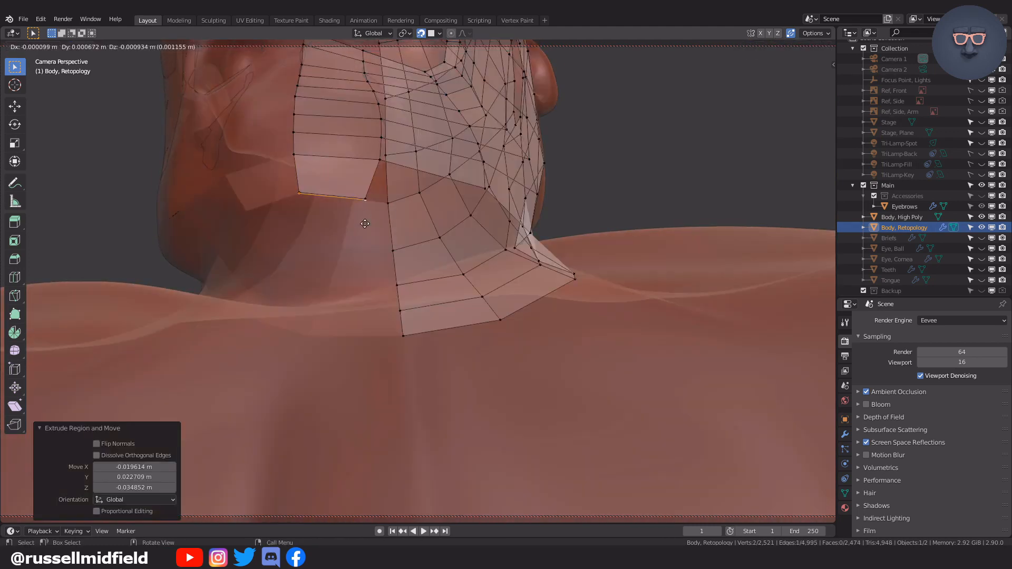
{"action": "middle_click_drag", "start_coordinate": [370, 284], "coordinate": [422, 282]}
{"action": "key", "text": "g"}
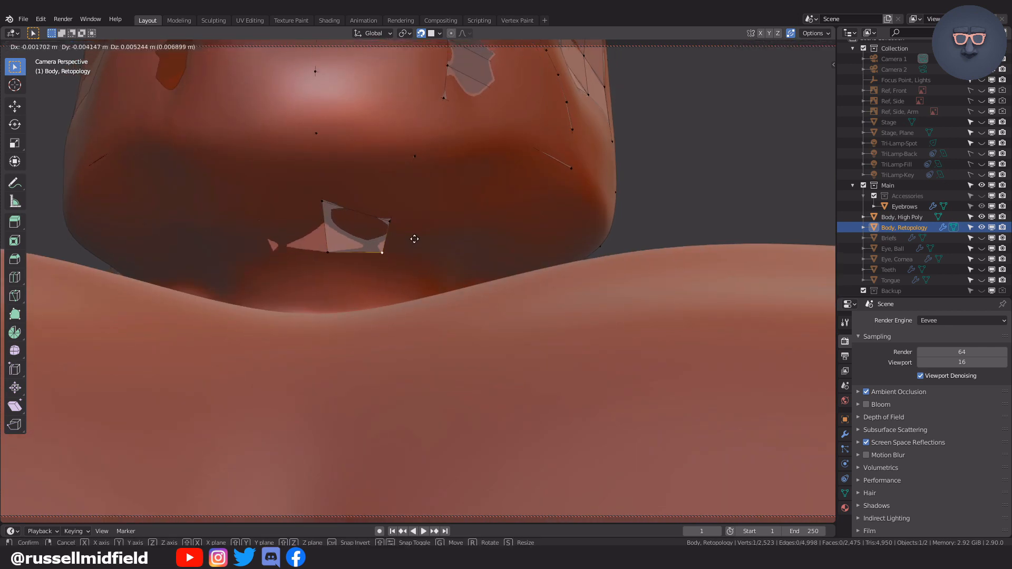
- Reposition the vertices under the chin and fill the next face beside the new strip
{"action": "middle_click_drag", "start_coordinate": [348, 246], "coordinate": [327, 174]}
{"action": "left_click", "coordinate": [411, 204]}
{"action": "key", "text": "g"}
{"action": "left_click", "coordinate": [400, 145]}
{"action": "left_click", "coordinate": [306, 176]}
{"action": "middle_click_drag", "start_coordinate": [402, 203], "coordinate": [383, 209]}
{"action": "key", "text": "f"}
- Continue filling faces along the underside of the jaw and reposition their outer vertices
{"action": "middle_click_drag", "start_coordinate": [458, 211], "coordinate": [379, 294]}
{"action": "key", "text": "f"}
{"action": "key", "text": "g"}
{"action": "left_click", "coordinate": [391, 277]}
{"action": "key", "text": "g"}
{"action": "left_click", "coordinate": [561, 309]}
{"action": "left_click", "coordinate": [309, 244]}
{"action": "key", "text": "f"}
{"action": "key", "text": "f"}
- Fill the remaining faces beneath the jaw and extrude the front edge under the chin down the throat
{"action": "mouse_move", "coordinate": [439, 287]}
{"action": "middle_mouse_down"}
{"action": "mouse_move", "coordinate": [401, 308]}
{"action": "mouse_move", "coordinate": [465, 321]}
{"action": "mouse_move", "coordinate": [443, 287]}
{"action": "middle_mouse_up"}
{"action": "left_click", "coordinate": [421, 313]}
{"action": "left_click", "coordinate": [265, 333]}
{"action": "key", "text": "f"}
{"action": "middle_click_drag", "start_coordinate": [384, 324], "coordinate": [414, 300]}
{"action": "key", "text": "f"}
{"action": "left_click", "coordinate": [374, 336]}
{"action": "left_click", "coordinate": [350, 327], "text": "ctrl"}
{"action": "key", "text": "e"}
{"action": "left_click", "coordinate": [374, 344]}
{"action": "scroll", "coordinate": [375, 343], "scroll_direction": "down", "scroll_amount": 2}
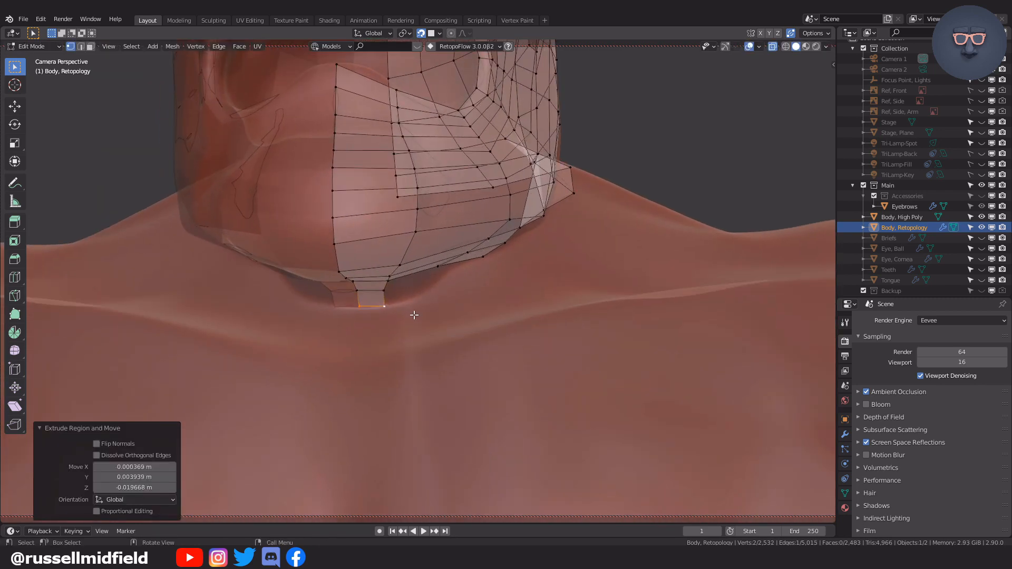
- Extend the throat strip down the front of the neck and reposition its vertices
{"action": "left_click", "coordinate": [416, 346]}
{"action": "key", "text": "g"}
{"action": "middle_click_drag", "start_coordinate": [417, 345], "coordinate": [430, 309]}
{"action": "left_click", "coordinate": [427, 369]}
{"action": "left_click", "coordinate": [635, 304]}
- Delete the surplus edge loop along the underside of the jaw and the extra loop across the throat strip
{"action": "scroll", "coordinate": [634, 305], "scroll_direction": "up", "scroll_amount": 4}
{"action": "middle_click_drag", "start_coordinate": [634, 305], "coordinate": [461, 275]}
{"action": "left_click", "coordinate": [461, 276], "text": "alt"}
{"action": "left_click", "coordinate": [416, 400]}
{"action": "middle_click_drag", "start_coordinate": [416, 400], "coordinate": [274, 378]}
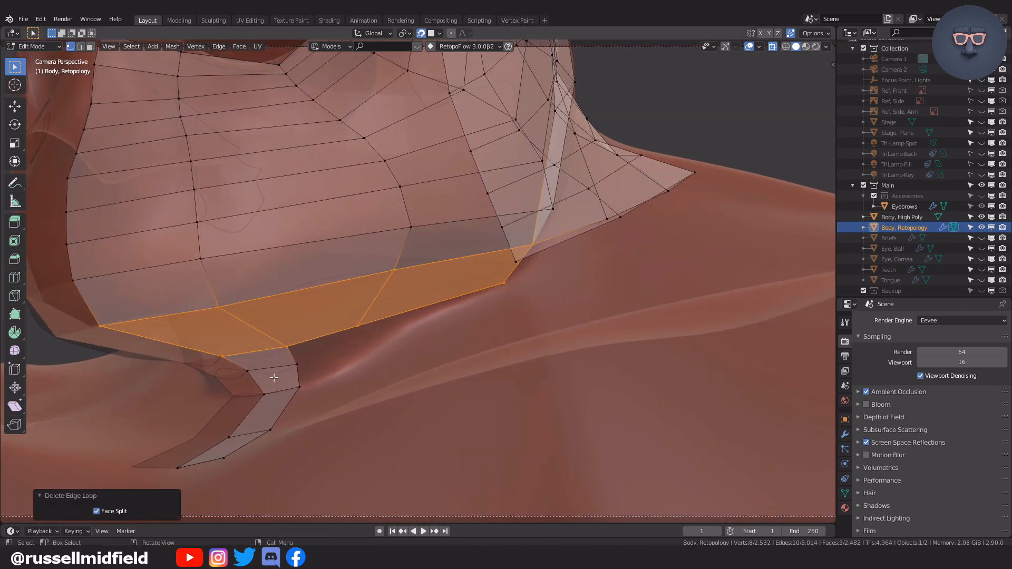
{"action": "left_click", "coordinate": [273, 369]}
{"action": "left_click", "coordinate": [469, 370]}
{"action": "middle_click_drag", "start_coordinate": [469, 370], "coordinate": [416, 364]}
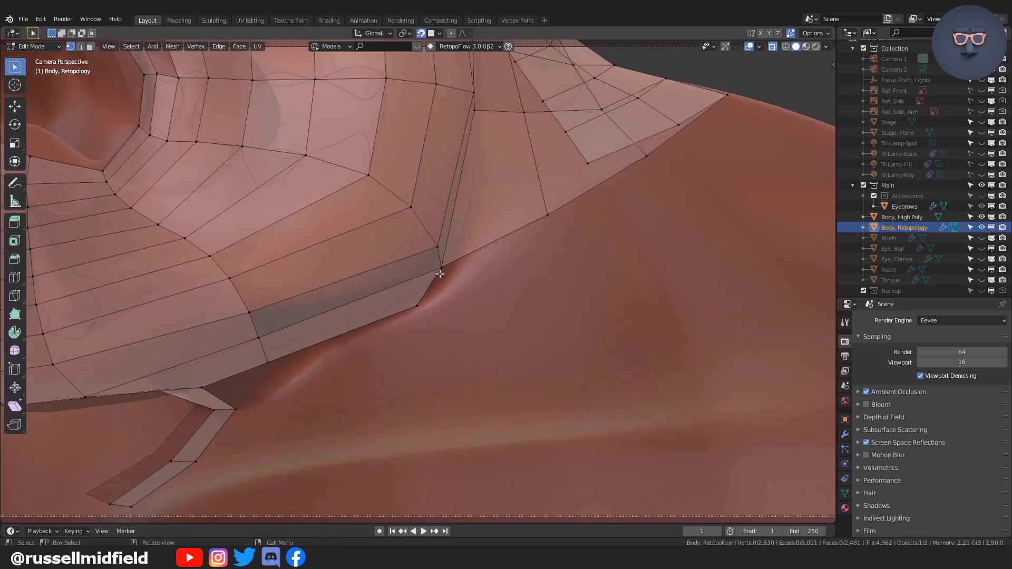
- Fill a face from the rear end of the under-jaw row onto the side of the neck and place its free vertex
{"action": "middle_click_drag", "start_coordinate": [440, 274], "coordinate": [470, 303]}
{"action": "left_click", "coordinate": [456, 298]}
{"action": "key", "text": "f"}
{"action": "key", "text": "g"}
{"action": "left_click", "coordinate": [499, 292]}
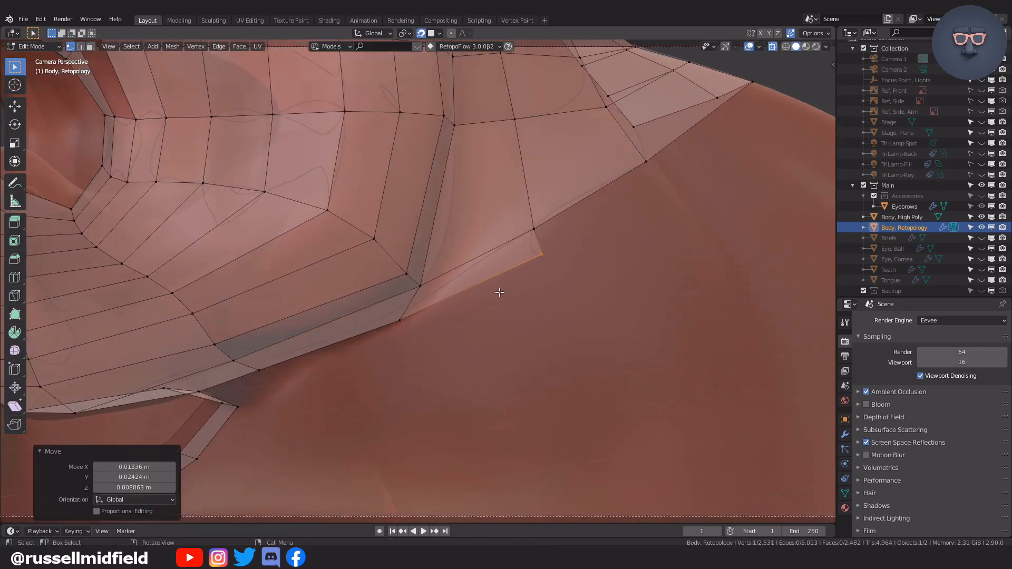
- Add the next face along the lower edge of the side of the neck and position its outer vertex
{"action": "left_click", "coordinate": [547, 219]}
{"action": "middle_click_drag", "start_coordinate": [548, 219], "coordinate": [610, 333]}
{"action": "key", "text": "f"}
{"action": "key", "text": "g"}
{"action": "middle_click_drag", "start_coordinate": [672, 304], "coordinate": [464, 328]}
- Fill two successive faces along the lower edge of the side of the neck and place their free vertices
{"action": "key", "text": "f"}
{"action": "key", "text": "g"}
{"action": "left_click", "coordinate": [594, 399]}
{"action": "left_click", "coordinate": [596, 402]}
{"action": "key", "text": "f"}
{"action": "key", "text": "g"}
{"action": "left_click", "coordinate": [628, 403]}
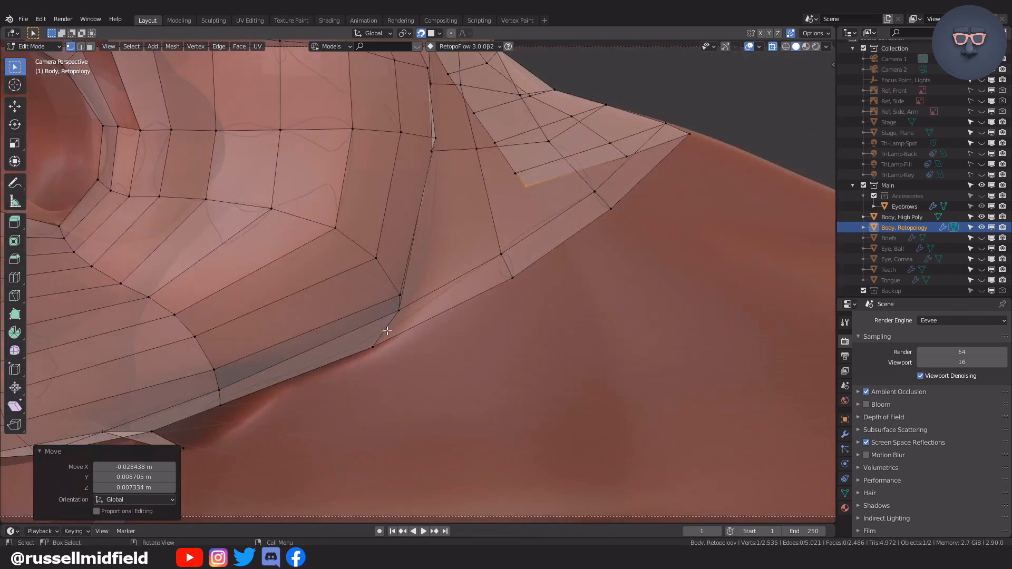
- Try to add an edge loop through the under-jaw row
{"action": "scroll", "coordinate": [387, 331], "scroll_direction": "down", "scroll_amount": 2}
{"action": "key", "text": "ctrl+r"}
{"action": "left_click", "coordinate": [392, 318]}
{"action": "middle_click_drag", "start_coordinate": [393, 317], "coordinate": [217, 235]}
{"action": "key", "text": "ctrl+z"}
- Start a new run of faces beneath the jaw, filling the first and placing its free vertex
{"action": "left_click", "coordinate": [280, 249]}
{"action": "middle_click_drag", "start_coordinate": [280, 250], "coordinate": [446, 276]}
{"action": "left_click", "coordinate": [356, 211]}
{"action": "key", "text": "f"}
{"action": "key", "text": "g"}
{"action": "left_click", "coordinate": [446, 271]}
{"action": "key", "text": "f"}
{"action": "key", "text": "g"}
- Continue the run beneath the jaw with further filled faces and place each free vertex
{"action": "left_click", "coordinate": [474, 286]}
{"action": "key", "text": "f"}
{"action": "key", "text": "g"}
{"action": "left_click", "coordinate": [539, 295]}
{"action": "key", "text": "f"}
{"action": "key", "text": "g"}
{"action": "left_click", "coordinate": [588, 290]}
- Fill another face on the strip below the chin and place its free vertex on the throat
{"action": "scroll", "coordinate": [485, 259], "scroll_direction": "down", "scroll_amount": 1}
{"action": "scroll", "coordinate": [442, 280], "scroll_direction": "down", "scroll_amount": 1}
{"action": "scroll", "coordinate": [407, 291], "scroll_direction": "up", "scroll_amount": 2}
{"action": "left_click", "coordinate": [422, 211]}
{"action": "key", "text": "f"}
{"action": "key", "text": "g"}
{"action": "left_click", "coordinate": [417, 242]}
{"action": "left_click", "coordinate": [446, 292]}
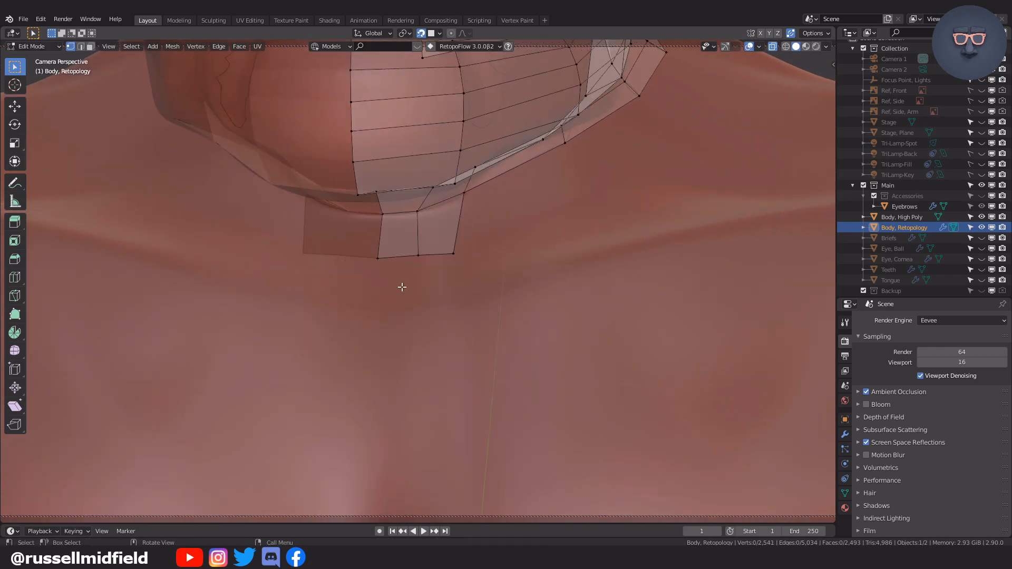
- Extrude a vertex at the lower end of the throat strip and fill a face from it
{"action": "left_click", "coordinate": [452, 287]}
{"action": "middle_click_drag", "start_coordinate": [461, 284], "coordinate": [470, 357]}
{"action": "key", "text": "ctrl+r"}
{"action": "right_click", "coordinate": [435, 246]}
{"action": "scroll", "coordinate": [436, 245], "scroll_direction": "up", "scroll_amount": 1}
{"action": "left_click", "coordinate": [430, 363]}
{"action": "key", "text": "e"}
{"action": "left_click", "coordinate": [370, 359]}
{"action": "left_click", "coordinate": [431, 362], "text": "shift"}
{"action": "key", "text": "f"}
{"action": "left_click", "coordinate": [429, 319]}
- Fill the next face down the front of the throat and position its lower vertices
{"action": "middle_click_drag", "start_coordinate": [431, 317], "coordinate": [476, 387]}
{"action": "left_click", "coordinate": [445, 315]}
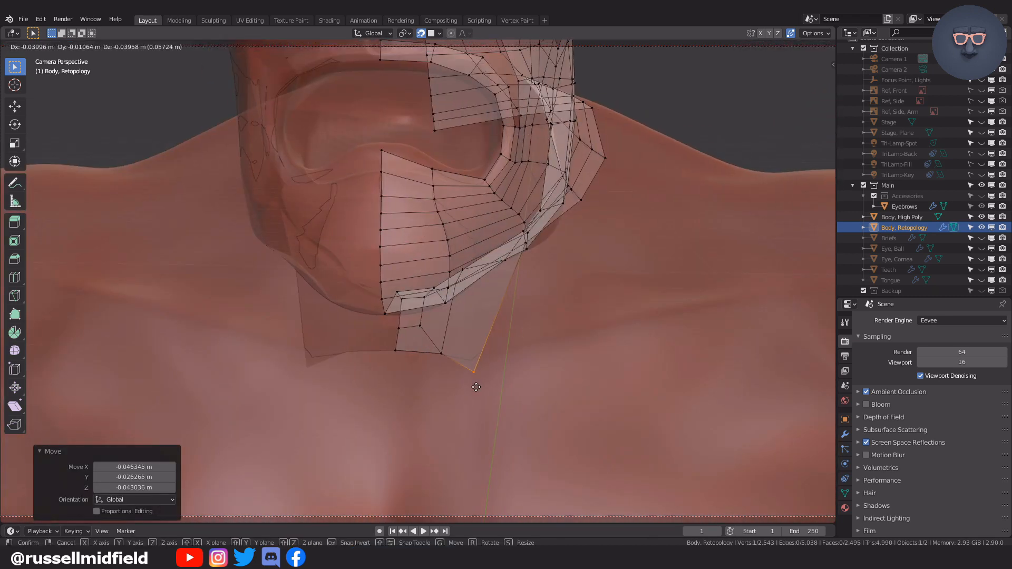
{"action": "key", "text": "f"}
{"action": "key", "text": "g"}
{"action": "left_click", "coordinate": [413, 324]}
{"action": "middle_click_drag", "start_coordinate": [413, 323], "coordinate": [397, 379]}
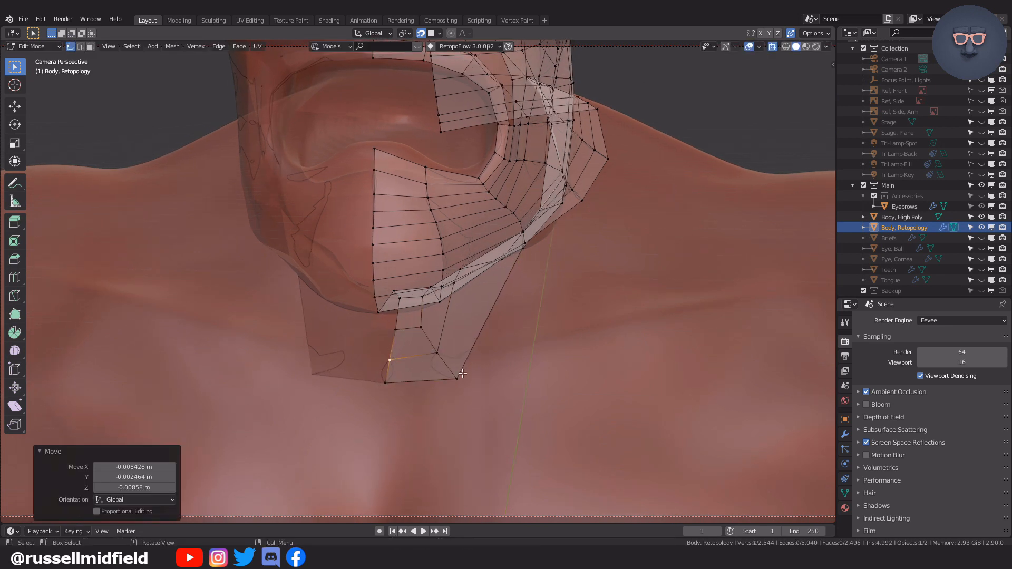
- Reposition a vertex at the lower end of the throat strip and undo the last change
{"action": "middle_click_drag", "start_coordinate": [462, 374], "coordinate": [437, 369]}
{"action": "key", "text": "g"}
{"action": "left_click", "coordinate": [422, 364]}
{"action": "left_click", "coordinate": [488, 371]}
{"action": "middle_click_drag", "start_coordinate": [543, 371], "coordinate": [501, 363]}
{"action": "key", "text": "ctrl+z"}
- Reposition the vertices beneath the jaw and on the throat strip to even out the faces
{"action": "left_click", "coordinate": [509, 264]}
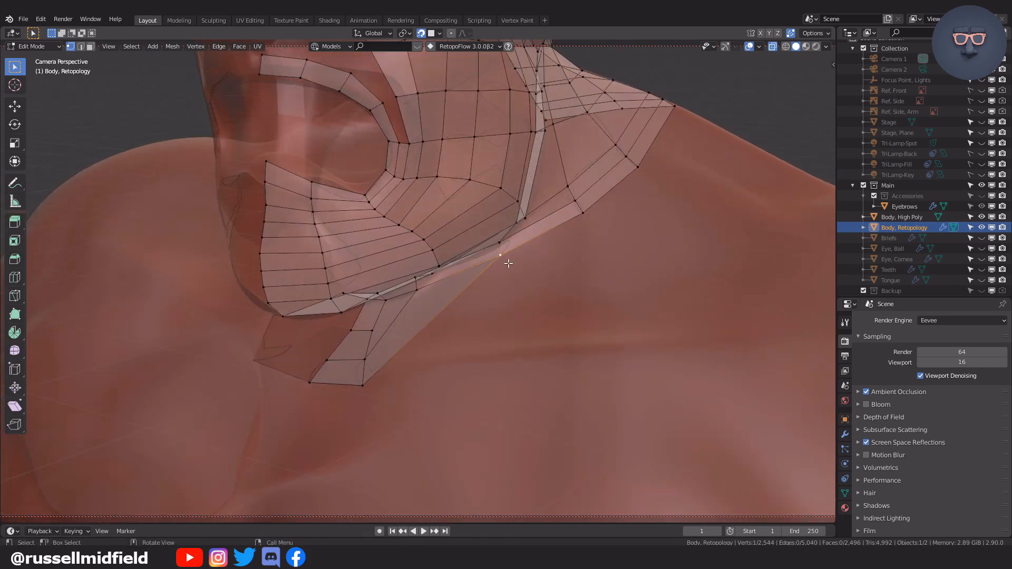
{"action": "middle_click_drag", "start_coordinate": [509, 263], "coordinate": [527, 279]}
{"action": "key", "text": "g"}
{"action": "left_click", "coordinate": [468, 310]}
{"action": "middle_click_drag", "start_coordinate": [468, 310], "coordinate": [664, 337]}
{"action": "key", "text": "g"}
{"action": "left_click", "coordinate": [394, 280]}
{"action": "key", "text": "g"}
{"action": "left_click", "coordinate": [509, 377]}
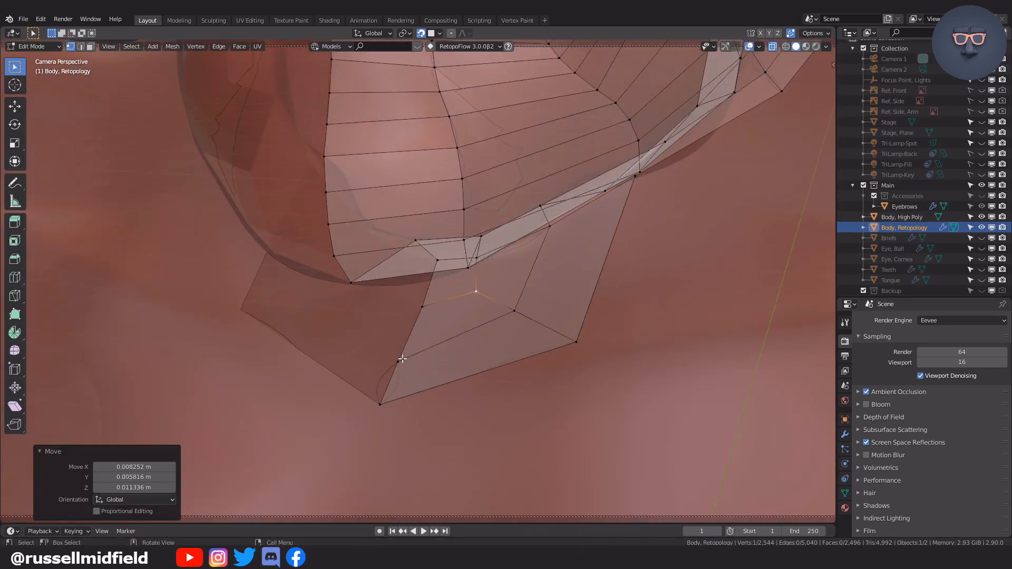
{"action": "left_click", "coordinate": [497, 295]}
- Fill a large face from the throat strip to the side-of-neck row and place its outer vertex
{"action": "middle_click_drag", "start_coordinate": [497, 295], "coordinate": [440, 306]}
{"action": "left_click", "coordinate": [422, 306]}
{"action": "key", "text": "f"}
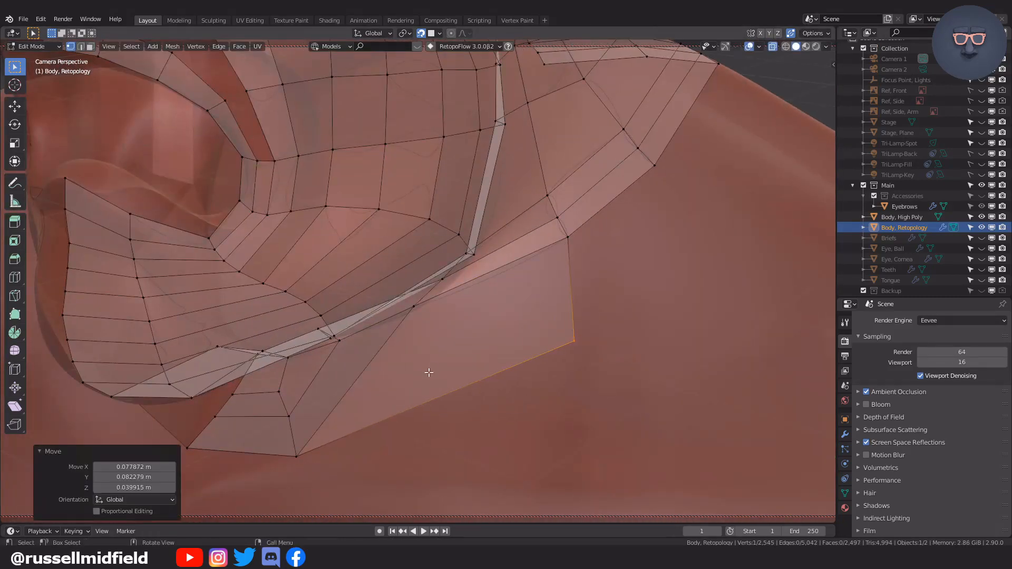
{"action": "middle_click_drag", "start_coordinate": [429, 373], "coordinate": [355, 344]}
{"action": "left_click", "coordinate": [489, 322]}
- Complete the new lower neck row toward the back and reposition its vertices
{"action": "left_click", "coordinate": [338, 315]}
{"action": "key", "text": "g"}
{"action": "left_click", "coordinate": [384, 306]}
{"action": "key", "text": "g"}
{"action": "middle_click_drag", "start_coordinate": [384, 306], "coordinate": [542, 181]}
{"action": "left_click", "coordinate": [340, 203]}
{"action": "key", "text": "g"}
{"action": "left_click", "coordinate": [365, 192]}
{"action": "left_click", "coordinate": [397, 191]}
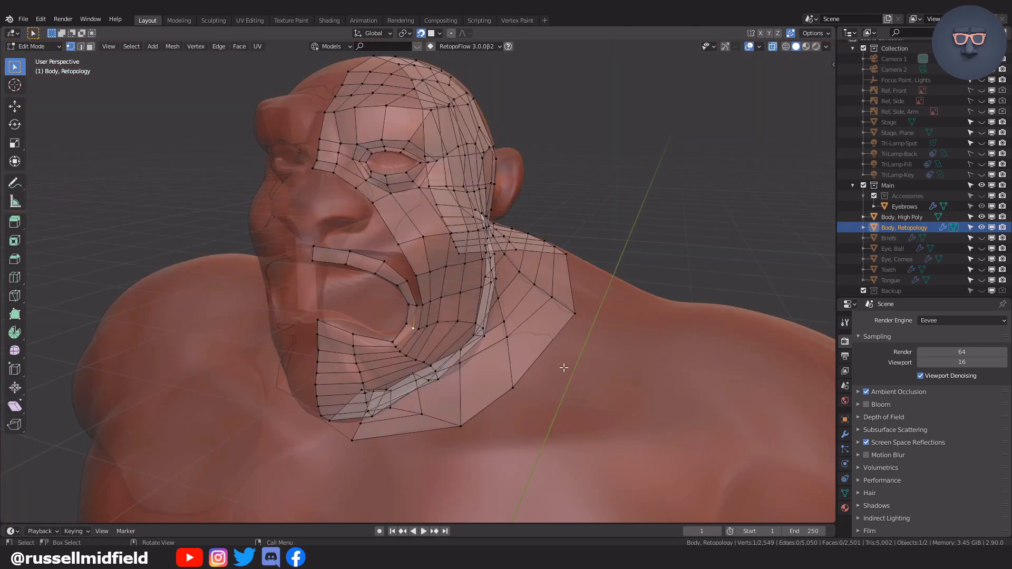
- Add edge loops through the side of the head and neck around the ear
{"action": "middle_click_drag", "start_coordinate": [564, 368], "coordinate": [398, 262]}
{"action": "left_click", "coordinate": [372, 214]}
{"action": "right_click", "coordinate": [372, 213]}
{"action": "left_click", "coordinate": [348, 223], "text": "alt"}
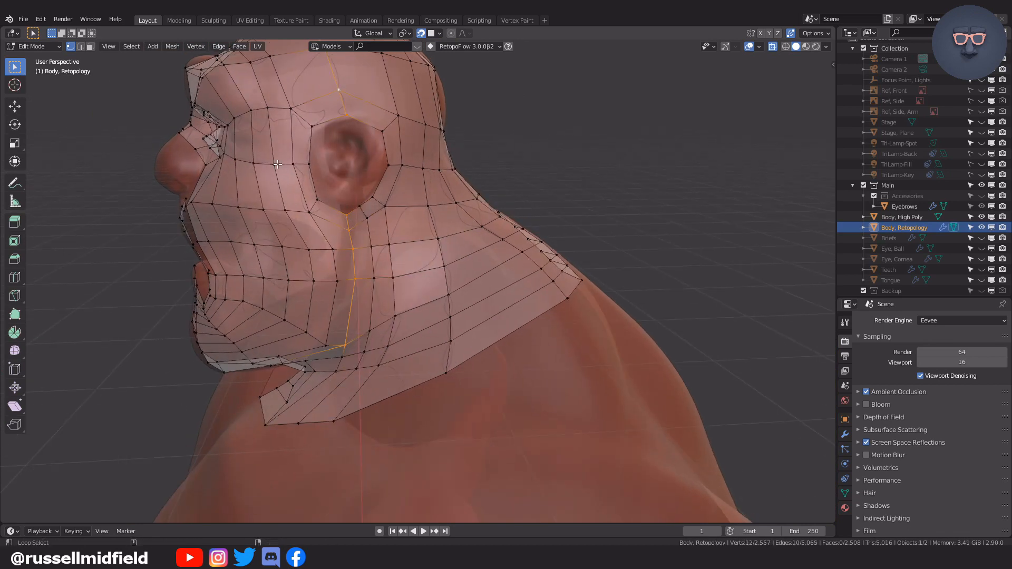
{"action": "left_click", "coordinate": [340, 211]}
{"action": "right_click", "coordinate": [339, 210]}
{"action": "middle_click_drag", "start_coordinate": [340, 211], "coordinate": [442, 295]}
{"action": "left_click", "coordinate": [344, 166]}
{"action": "right_click", "coordinate": [344, 166]}
- Add two further edge loops across the side of the head
{"action": "left_click", "coordinate": [316, 270]}
{"action": "key", "text": "ctrl+r"}
{"action": "left_click", "coordinate": [362, 236]}
{"action": "key", "text": "ctrl+r"}
{"action": "left_click", "coordinate": [369, 257]}
- Even out the vertex spacing behind the ear and across the back of the head with the Poly Build tool
{"action": "left_click", "coordinate": [15, 315]}
{"action": "left_click", "coordinate": [446, 400]}
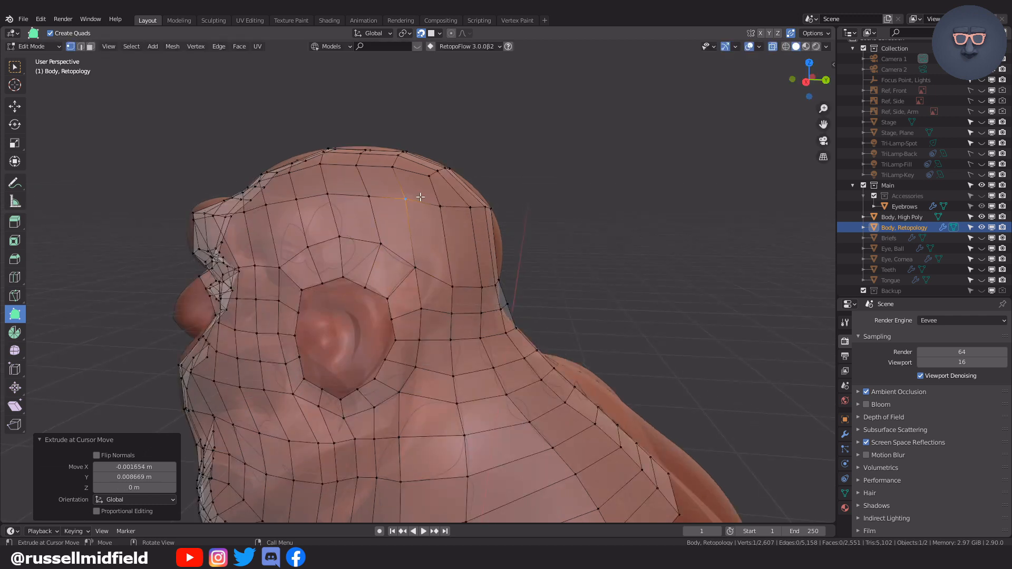
{"action": "middle_click_drag", "start_coordinate": [456, 280], "coordinate": [384, 278]}
{"action": "left_click_drag", "start_coordinate": [384, 277], "coordinate": [384, 266]}
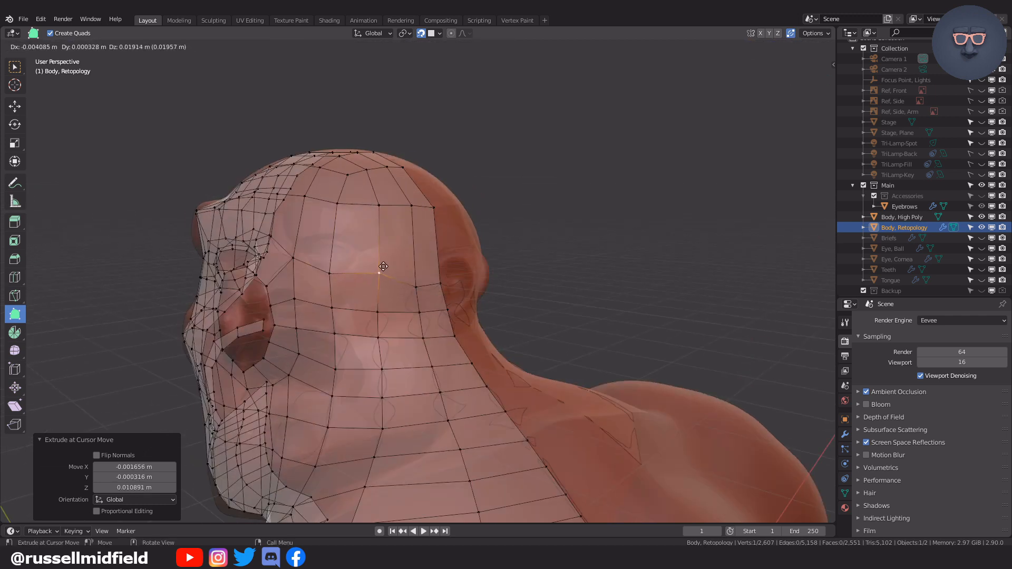
{"action": "middle_click_drag", "start_coordinate": [378, 267], "coordinate": [359, 294]}
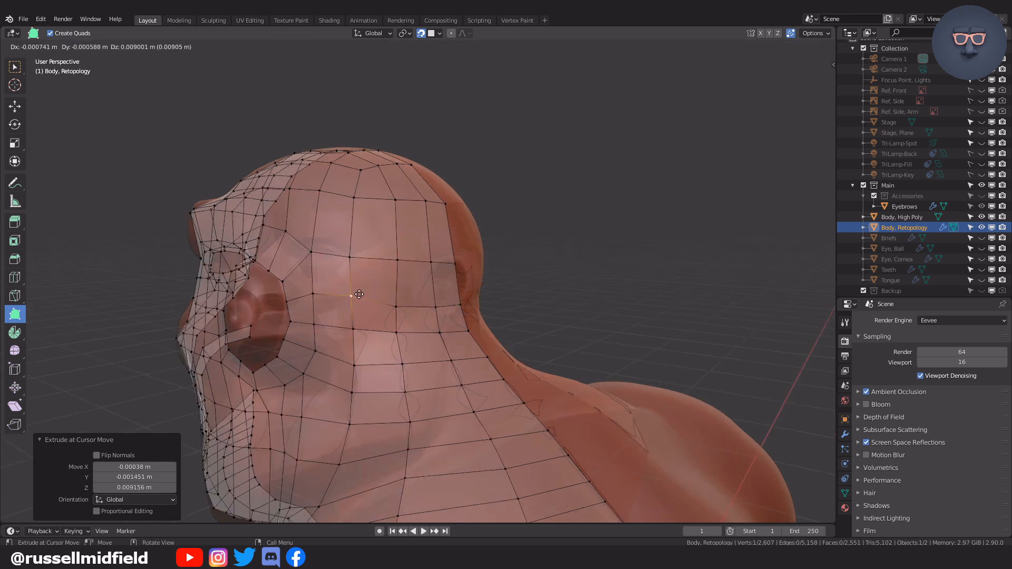
{"action": "middle_click_drag", "start_coordinate": [436, 299], "coordinate": [345, 301]}
{"action": "left_click_drag", "start_coordinate": [404, 303], "coordinate": [401, 297]}
{"action": "middle_click_drag", "start_coordinate": [403, 302], "coordinate": [415, 296]}
{"action": "left_click_drag", "start_coordinate": [389, 325], "coordinate": [388, 325]}
{"action": "left_click_drag", "start_coordinate": [377, 298], "coordinate": [378, 298]}
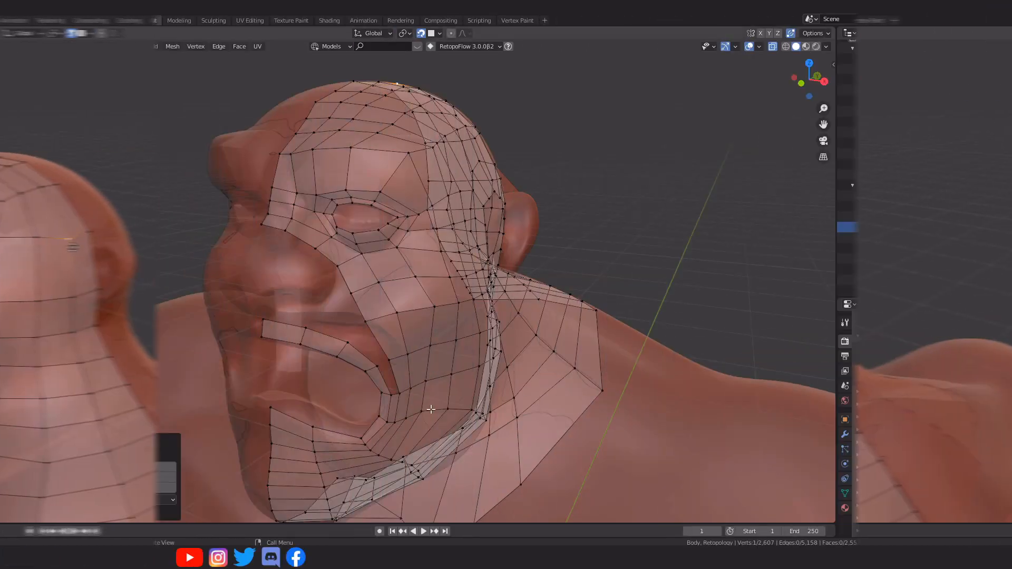
- Extrude the lower edge of the nose bridge down to the nose tip and adjust the new vertex
{"action": "middle_click_drag", "start_coordinate": [343, 259], "coordinate": [382, 282]}
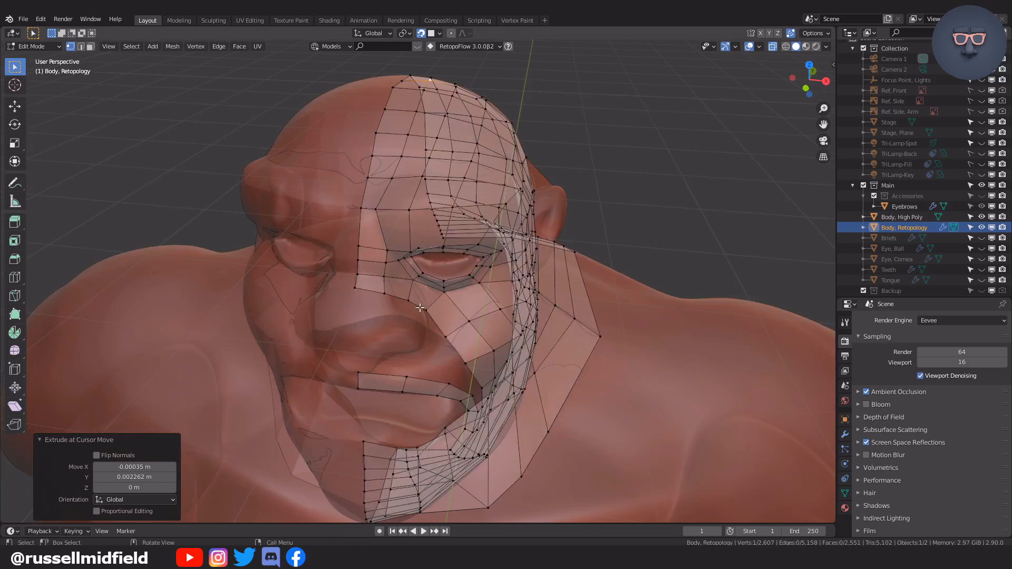
{"action": "left_click", "coordinate": [385, 291], "text": "shift"}
{"action": "key", "text": "e"}
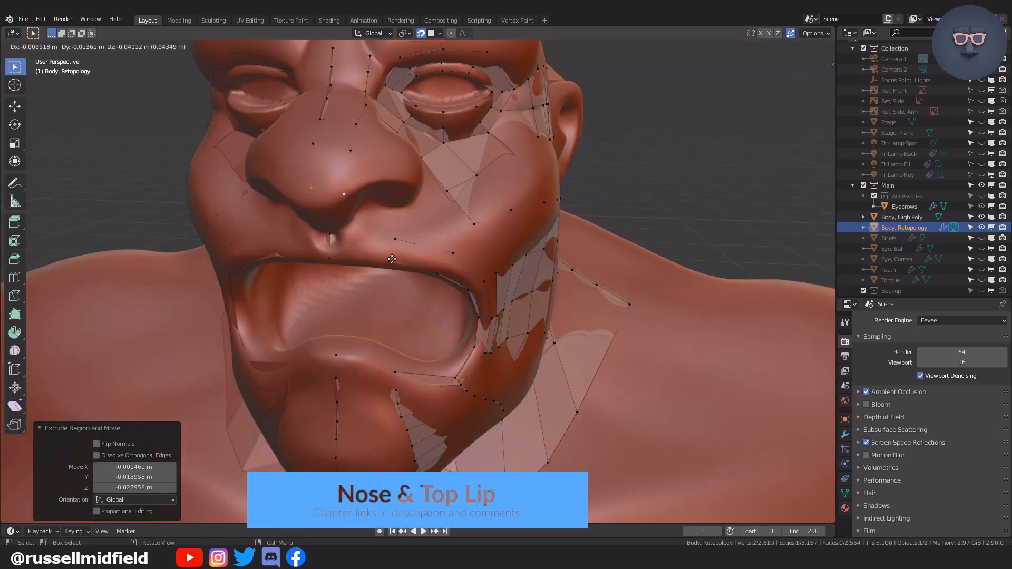
{"action": "left_click", "coordinate": [392, 258]}
{"action": "left_click", "coordinate": [353, 203]}
{"action": "key", "text": "g"}
{"action": "left_click", "coordinate": [355, 203]}
- Extrude an edge of the nose strip outward over the side of the nose, scale it to 0.710 and reposition it
{"action": "left_click", "coordinate": [352, 158], "text": "shift"}
{"action": "middle_click_drag", "start_coordinate": [443, 202], "coordinate": [335, 269]}
{"action": "scroll", "coordinate": [404, 204], "scroll_direction": "up", "scroll_amount": 2}
{"action": "key", "text": "e"}
{"action": "left_click", "coordinate": [372, 252]}
{"action": "key", "text": "s"}
{"action": "left_click", "coordinate": [332, 252]}
{"action": "key", "text": "g"}
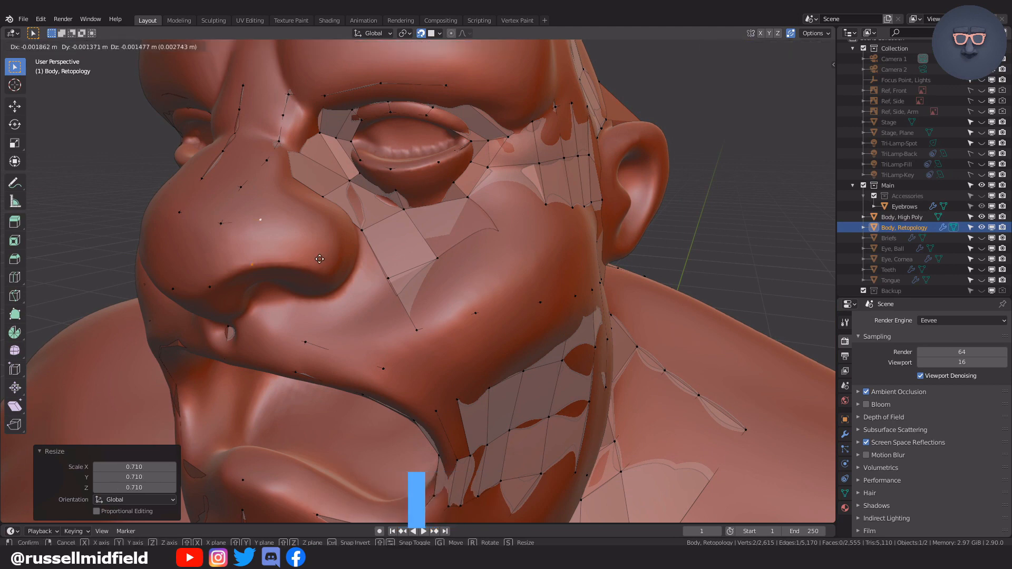
{"action": "left_click", "coordinate": [371, 255]}
{"action": "middle_click_drag", "start_coordinate": [371, 255], "coordinate": [345, 247]}
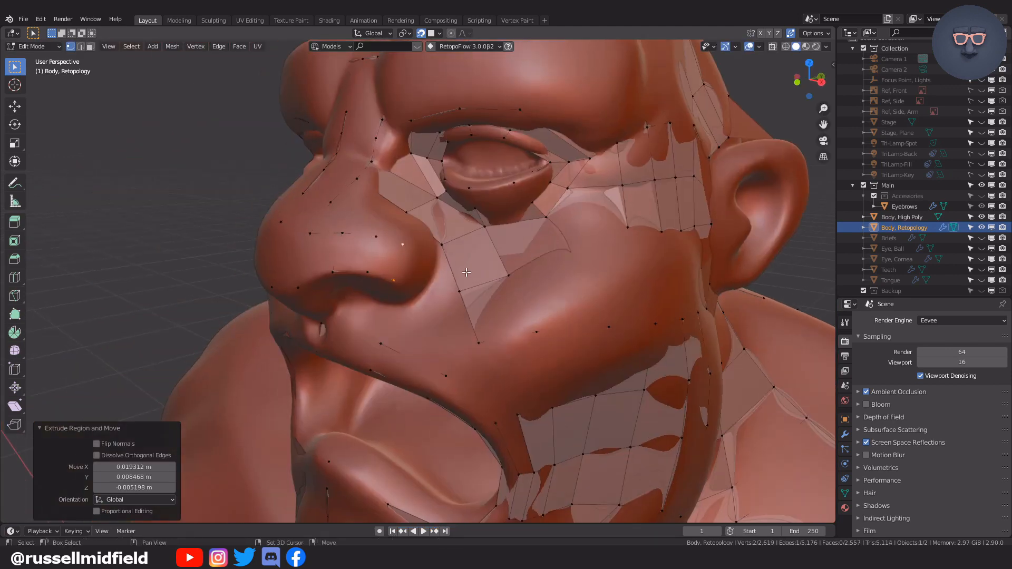
- Reposition the extruded edge on the side of the nose and extrude it again around the nostril wing
{"action": "scroll", "coordinate": [401, 279], "scroll_direction": "up", "scroll_amount": 3}
{"action": "middle_click_drag", "start_coordinate": [423, 308], "coordinate": [408, 304]}
{"action": "key", "text": "g"}
{"action": "left_click", "coordinate": [477, 306]}
{"action": "key", "text": "e"}
{"action": "key", "text": "g"}
{"action": "left_click", "coordinate": [515, 289]}
{"action": "left_click", "coordinate": [430, 321]}
- Adjust the vertices of the new nostril wing faces to follow the sculpted surface
{"action": "left_click", "coordinate": [452, 257]}
{"action": "key", "text": "g"}
{"action": "left_click", "coordinate": [459, 285]}
{"action": "key", "text": "alt+z"}
{"action": "middle_click_drag", "start_coordinate": [402, 241], "coordinate": [490, 248]}
{"action": "key", "text": "g"}
{"action": "left_click", "coordinate": [447, 327]}
{"action": "key", "text": "g"}
{"action": "left_click", "coordinate": [452, 318]}
- Reposition the vertices around the nose tip and front of the nose to even out their spacing
{"action": "left_click", "coordinate": [333, 300]}
{"action": "middle_click_drag", "start_coordinate": [338, 298], "coordinate": [456, 210]}
{"action": "key", "text": "g"}
{"action": "left_click", "coordinate": [462, 194]}
{"action": "middle_click_drag", "start_coordinate": [442, 148], "coordinate": [437, 327]}
{"action": "left_click", "coordinate": [411, 197]}
{"action": "key", "text": "g"}
{"action": "left_click", "coordinate": [415, 208]}
{"action": "middle_click_drag", "start_coordinate": [422, 245], "coordinate": [662, 301]}
{"action": "key", "text": "g"}
{"action": "left_click", "coordinate": [421, 235]}
{"action": "key", "text": "g"}
{"action": "left_click", "coordinate": [437, 185]}
- Fill faces along the underside of the nose beside the nostril and reposition their new vertices
{"action": "middle_click_drag", "start_coordinate": [467, 378], "coordinate": [421, 295]}
{"action": "left_click", "coordinate": [340, 256]}
{"action": "left_click", "coordinate": [375, 250], "text": "shift"}
{"action": "middle_click_drag", "start_coordinate": [375, 249], "coordinate": [337, 275]}
{"action": "left_click", "coordinate": [400, 224]}
{"action": "key", "text": "alt+z"}
{"action": "left_click", "coordinate": [390, 271]}
{"action": "key", "text": "g"}
{"action": "left_click", "coordinate": [403, 269]}
{"action": "middle_click_drag", "start_coordinate": [453, 282], "coordinate": [403, 253]}
{"action": "key", "text": "f"}
{"action": "left_click", "coordinate": [421, 245]}
{"action": "key", "text": "g"}
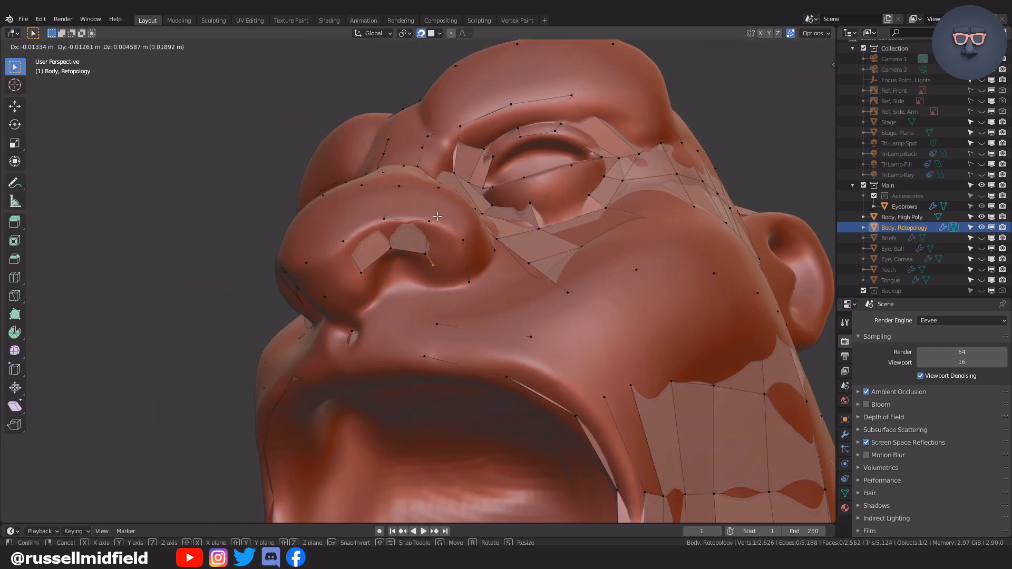
{"action": "left_click", "coordinate": [439, 249]}
- Adjust a vertex at the base of the nose near the nostril opening
{"action": "key", "text": "alt+z"}
{"action": "middle_click_drag", "start_coordinate": [440, 249], "coordinate": [482, 240]}
{"action": "key", "text": "alt+z"}
{"action": "left_click", "coordinate": [374, 261]}
{"action": "left_click", "coordinate": [414, 299]}
{"action": "middle_click_drag", "start_coordinate": [414, 299], "coordinate": [403, 274]}
{"action": "left_click", "coordinate": [352, 324]}
{"action": "key", "text": "g"}
{"action": "left_click", "coordinate": [355, 319]}
- Extrude the selected geometry under the nose and place the new vertices against the sculpt
{"action": "key", "text": "alt+z"}
{"action": "key", "text": "e"}
{"action": "left_click", "coordinate": [398, 301]}
{"action": "key", "text": "g"}
{"action": "key", "text": "alt+z"}
{"action": "key", "text": "g"}
{"action": "left_click", "coordinate": [355, 302]}
{"action": "key", "text": "g"}
{"action": "left_click", "coordinate": [370, 325]}
{"action": "key", "text": "alt+z"}
- Add a centred edge loop through the nose faces without sliding it
{"action": "key", "text": "ctrl+r"}
{"action": "left_click", "coordinate": [429, 172]}
{"action": "right_click", "coordinate": [429, 172]}
{"action": "scroll", "coordinate": [403, 274], "scroll_direction": "up", "scroll_amount": 3}
- Fill faces between the nose bridge strip and the nostril wing strip and adjust their vertices
{"action": "left_click", "coordinate": [345, 256]}
{"action": "middle_click_drag", "start_coordinate": [345, 256], "coordinate": [322, 267]}
{"action": "key", "text": "f"}
{"action": "key", "text": "g"}
{"action": "left_click", "coordinate": [326, 272]}
{"action": "left_click", "coordinate": [294, 269]}
{"action": "key", "text": "f"}
{"action": "left_click", "coordinate": [308, 270]}
{"action": "left_click", "coordinate": [329, 276]}
{"action": "key", "text": "g"}
{"action": "left_click", "coordinate": [336, 280]}
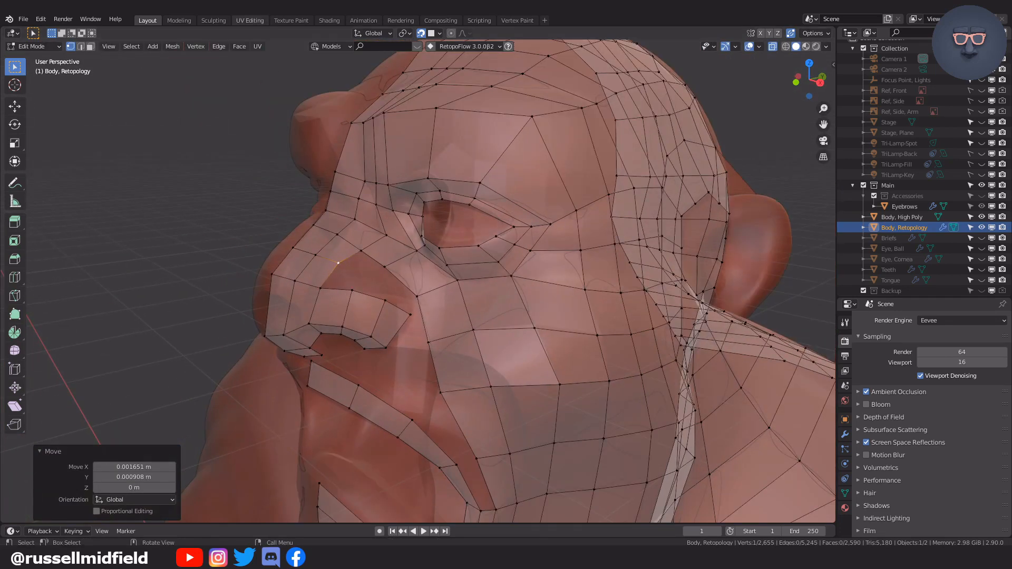
- Fill the next face on the side of the nose and reposition its free vertex
{"action": "middle_click_drag", "start_coordinate": [426, 306], "coordinate": [390, 273]}
{"action": "left_click", "coordinate": [45, 452]}
{"action": "key", "text": "f"}
{"action": "key", "text": "g"}
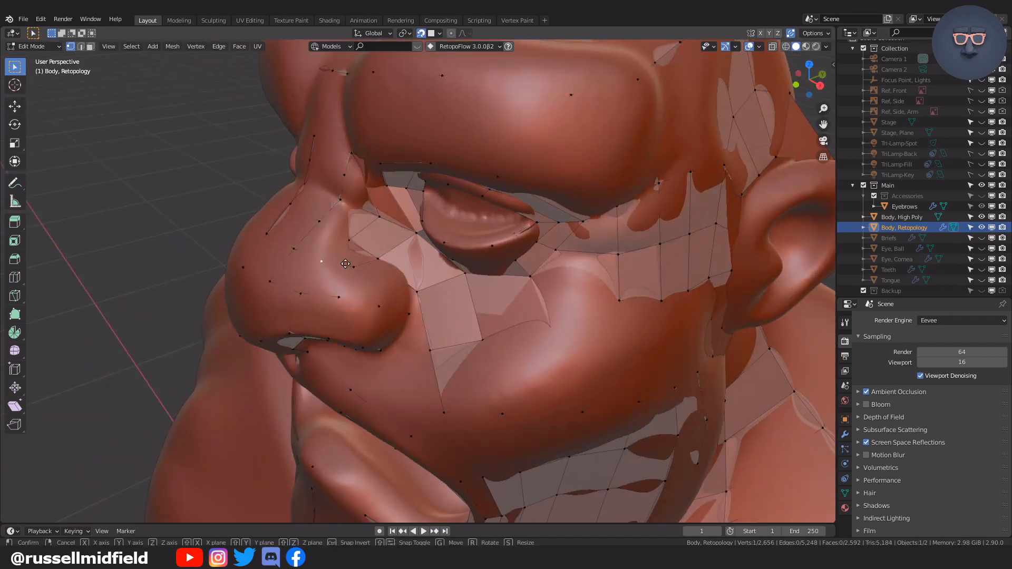
{"action": "key", "text": "alt+z"}
{"action": "middle_click_drag", "start_coordinate": [401, 311], "coordinate": [348, 240], "text": "shift"}
{"action": "scroll", "coordinate": [428, 192], "scroll_direction": "down", "scroll_amount": 1}
{"action": "scroll", "coordinate": [348, 240], "scroll_direction": "up", "scroll_amount": 2}
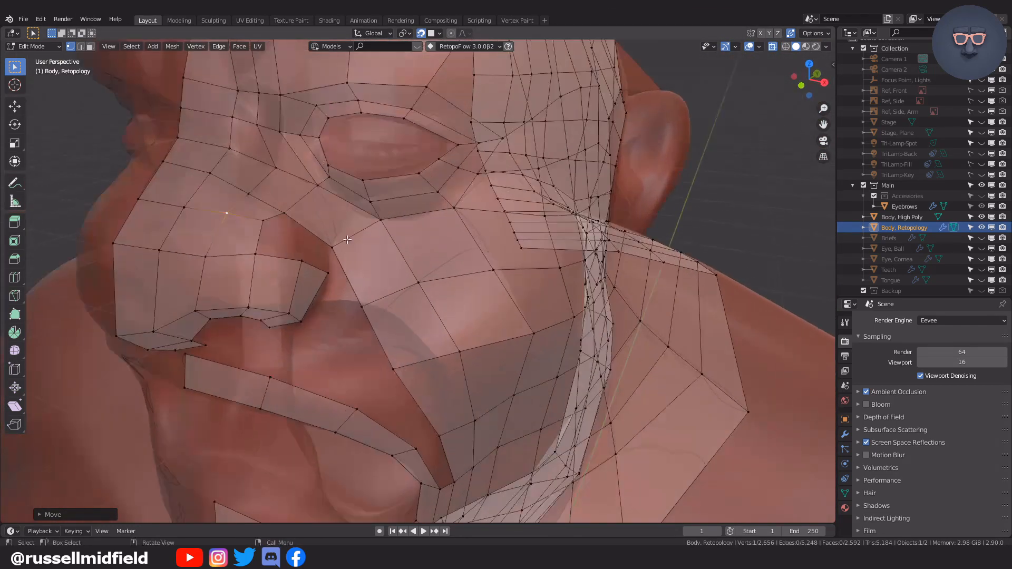
{"action": "left_click", "coordinate": [344, 192]}
{"action": "middle_click_drag", "start_coordinate": [344, 192], "coordinate": [340, 218]}
{"action": "scroll", "coordinate": [298, 203], "scroll_direction": "down", "scroll_amount": 5}
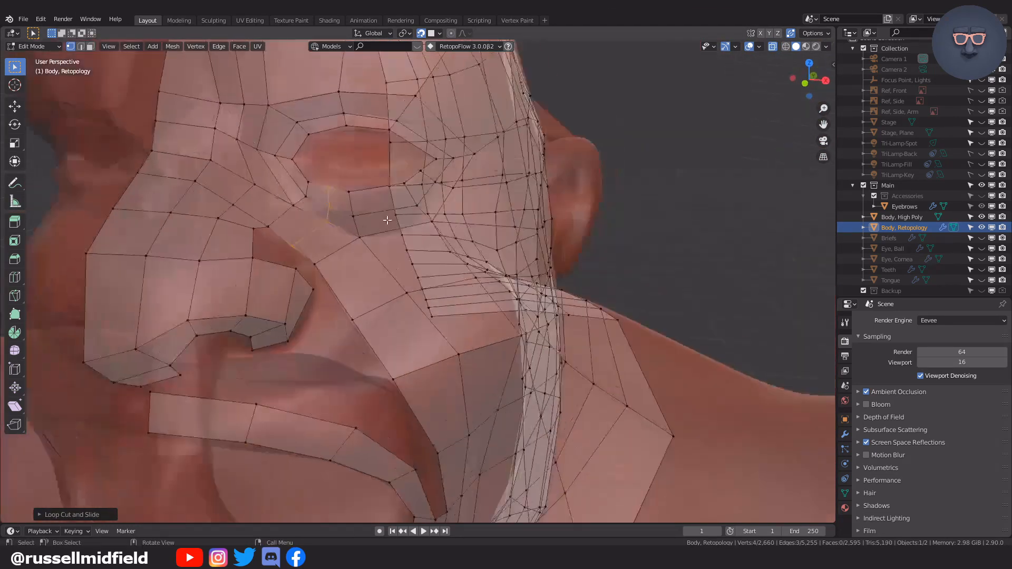
{"action": "scroll", "coordinate": [476, 325], "scroll_direction": "down", "scroll_amount": 2}
{"action": "middle_click_drag", "start_coordinate": [476, 324], "coordinate": [470, 235]}
{"action": "key", "text": "ctrl+z"}
- Add an edge loop running from the lower eyelid down across the cheek
{"action": "key", "text": "ctrl+r"}
{"action": "left_click", "coordinate": [430, 200]}
{"action": "scroll", "coordinate": [447, 177], "scroll_direction": "down", "scroll_amount": 3}
{"action": "scroll", "coordinate": [464, 176], "scroll_direction": "up", "scroll_amount": 5}
{"action": "scroll", "coordinate": [371, 216], "scroll_direction": "up", "scroll_amount": 3}
- Fill the gap at the upper side of the nostril wing and reposition the surrounding vertices
{"action": "left_click", "coordinate": [375, 215]}
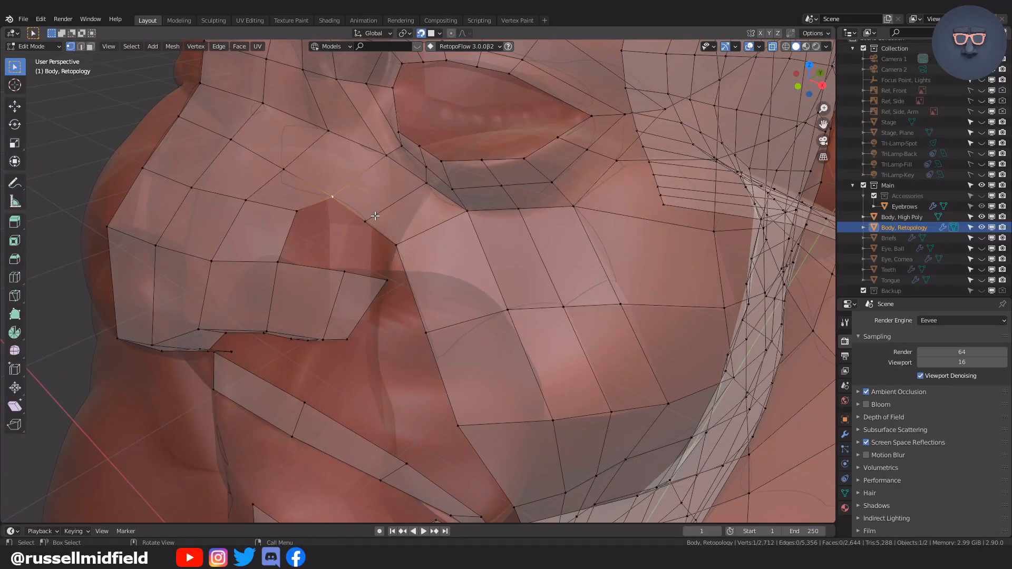
{"action": "left_click", "coordinate": [365, 217]}
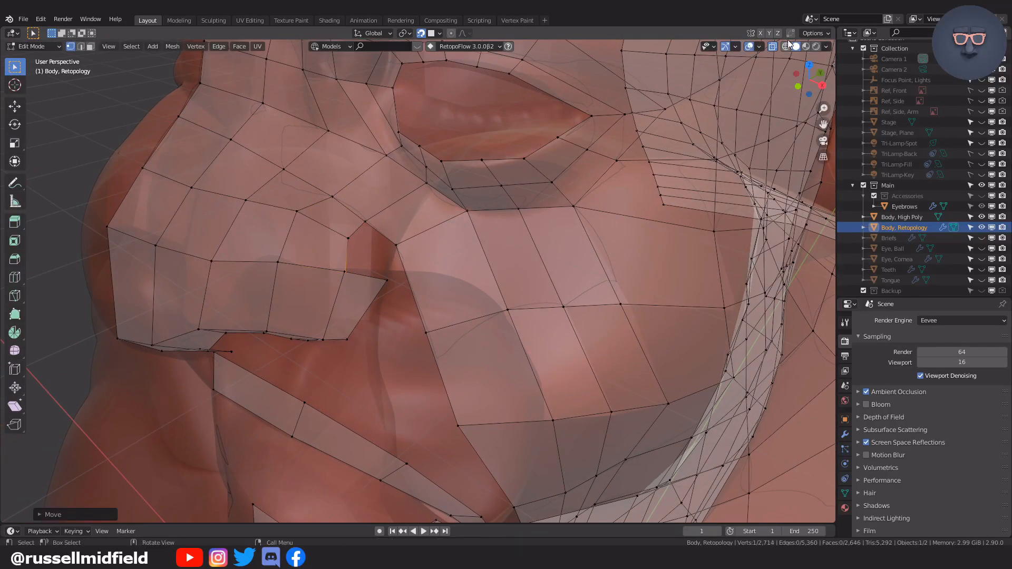
{"action": "left_click", "coordinate": [381, 253]}
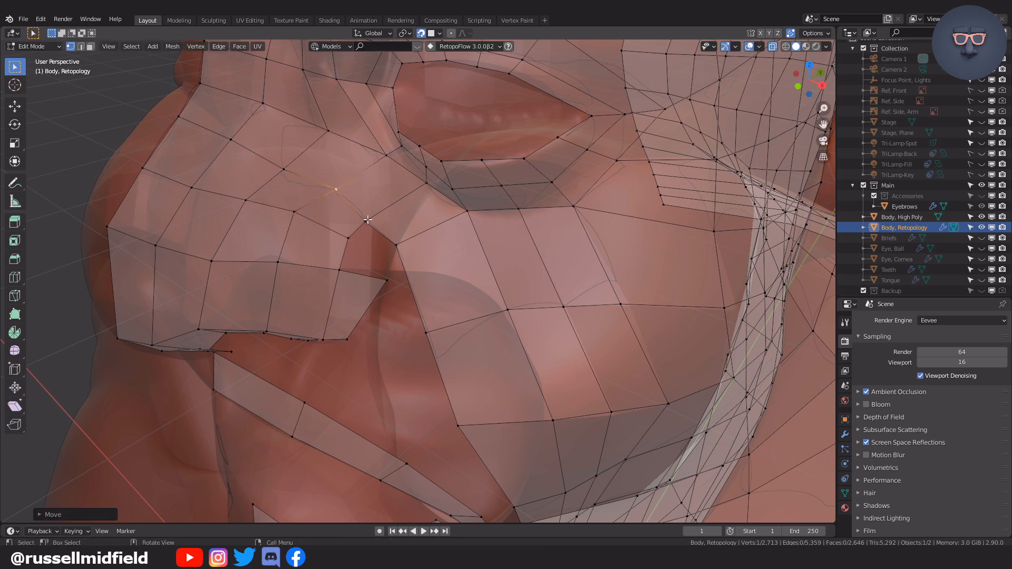
{"action": "middle_click_drag", "start_coordinate": [367, 219], "coordinate": [321, 173]}
{"action": "key", "text": "g"}
{"action": "mouse_move", "coordinate": [378, 227]}
{"action": "middle_mouse_down"}
{"action": "mouse_move", "coordinate": [329, 217]}
{"action": "mouse_move", "coordinate": [298, 237]}
{"action": "mouse_move", "coordinate": [391, 235]}
{"action": "middle_mouse_up"}
{"action": "left_click", "coordinate": [330, 217]}
{"action": "left_click", "coordinate": [296, 238]}
{"action": "key", "text": "g"}
{"action": "left_click", "coordinate": [296, 240]}
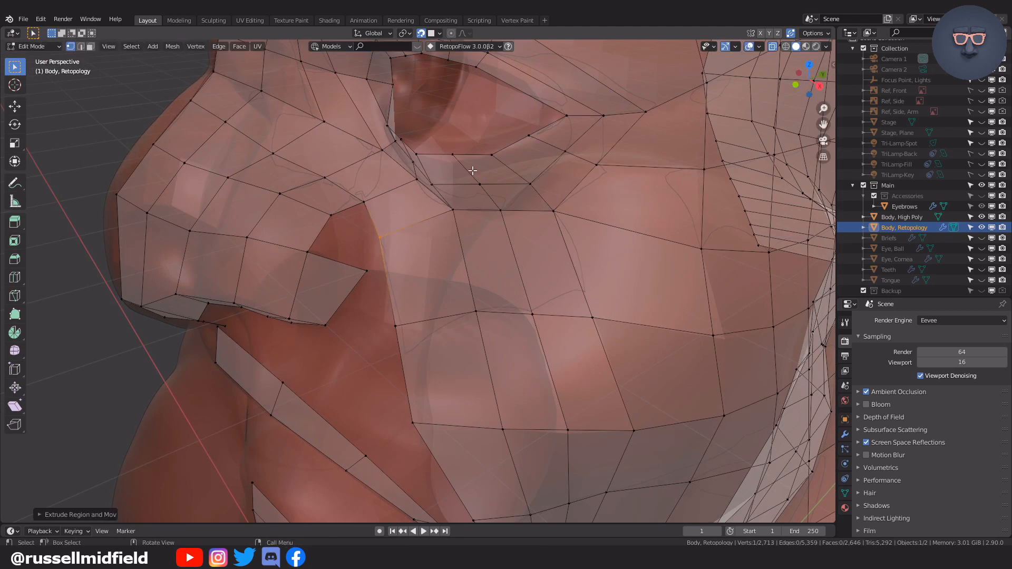
- Reposition the cheek vertices along the crease beside the nose
{"action": "left_click", "coordinate": [381, 240]}
{"action": "key", "text": "g"}
{"action": "left_click", "coordinate": [412, 237]}
{"action": "left_click", "coordinate": [397, 326]}
{"action": "key", "text": "g"}
{"action": "left_click", "coordinate": [409, 322]}
{"action": "left_click", "coordinate": [409, 232]}
{"action": "key", "text": "g"}
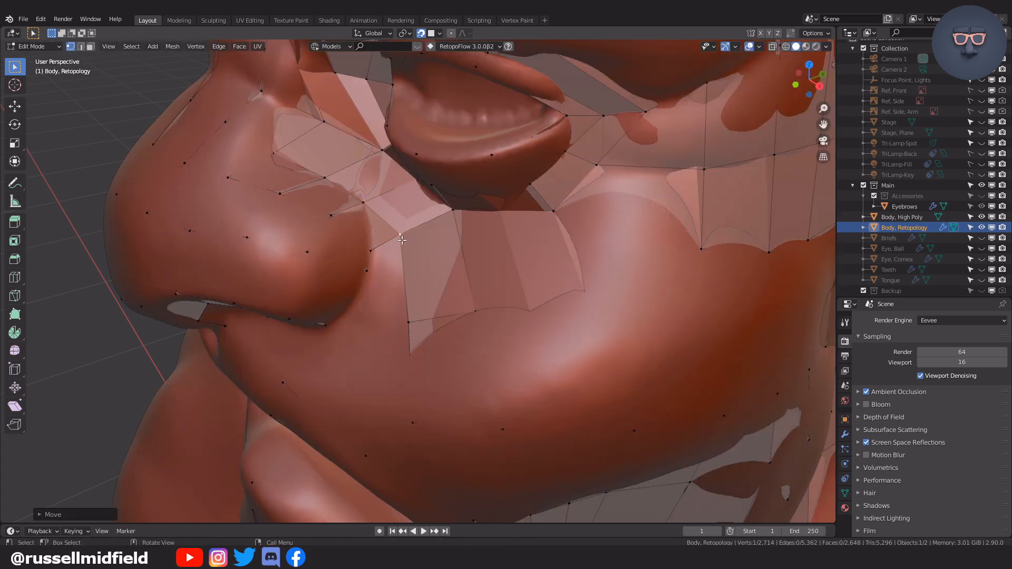
{"action": "left_click_drag", "start_coordinate": [378, 201], "coordinate": [383, 259]}
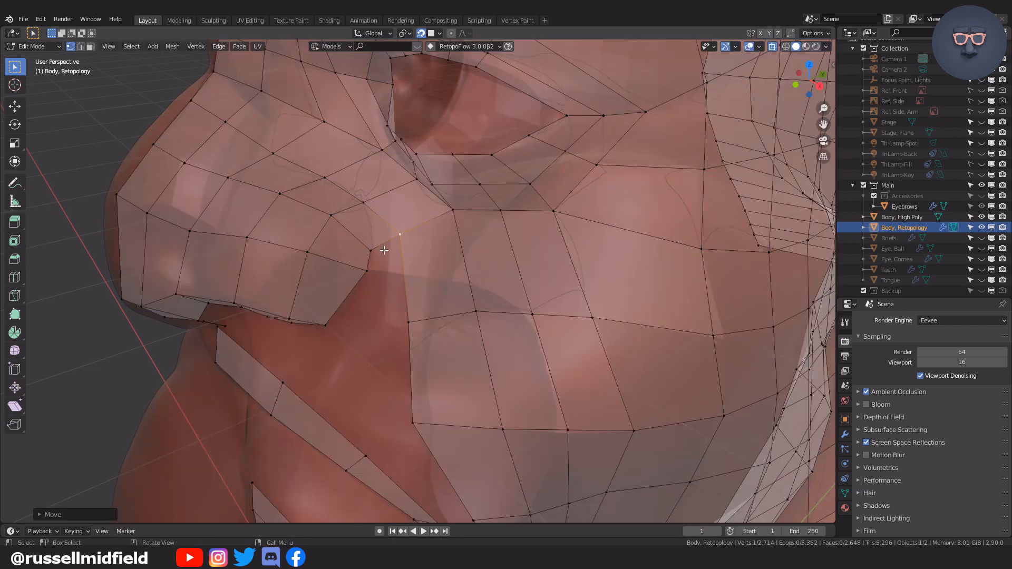
- Fill a face between the nostril wing and the cheek and adjust the adjoining vertices
{"action": "mouse_move", "coordinate": [384, 250]}
{"action": "middle_mouse_down"}
{"action": "mouse_move", "coordinate": [357, 290]}
{"action": "mouse_move", "coordinate": [390, 264]}
{"action": "middle_mouse_up"}
{"action": "key", "text": "g"}
{"action": "left_click", "coordinate": [406, 252]}
{"action": "left_click_drag", "start_coordinate": [331, 197], "coordinate": [329, 202]}
{"action": "left_click", "coordinate": [396, 240]}
{"action": "middle_click_drag", "start_coordinate": [395, 240], "coordinate": [433, 270]}
{"action": "left_click", "coordinate": [431, 251], "text": "shift"}
{"action": "key", "text": "f"}
{"action": "left_click", "coordinate": [432, 251]}
{"action": "key", "text": "g"}
{"action": "left_click", "coordinate": [457, 248]}
{"action": "key", "text": "ctrl+e"}
{"action": "key", "text": "ctrl+r"}
{"action": "middle_click_drag", "start_coordinate": [398, 163], "coordinate": [453, 317]}
{"action": "key", "text": "ctrl+r"}
{"action": "left_click", "coordinate": [595, 229]}
- Fill another face beside the nostril wing and reposition its lower corner on the cheek
{"action": "key", "text": "f"}
{"action": "left_click", "coordinate": [456, 258]}
{"action": "key", "text": "g"}
{"action": "left_click", "coordinate": [459, 255]}
{"action": "middle_click_drag", "start_coordinate": [460, 255], "coordinate": [473, 188]}
{"action": "mouse_move", "coordinate": [401, 173]}
{"action": "middle_mouse_down"}
{"action": "mouse_move", "coordinate": [413, 171]}
{"action": "mouse_move", "coordinate": [417, 185]}
{"action": "mouse_move", "coordinate": [411, 167]}
{"action": "middle_mouse_up"}
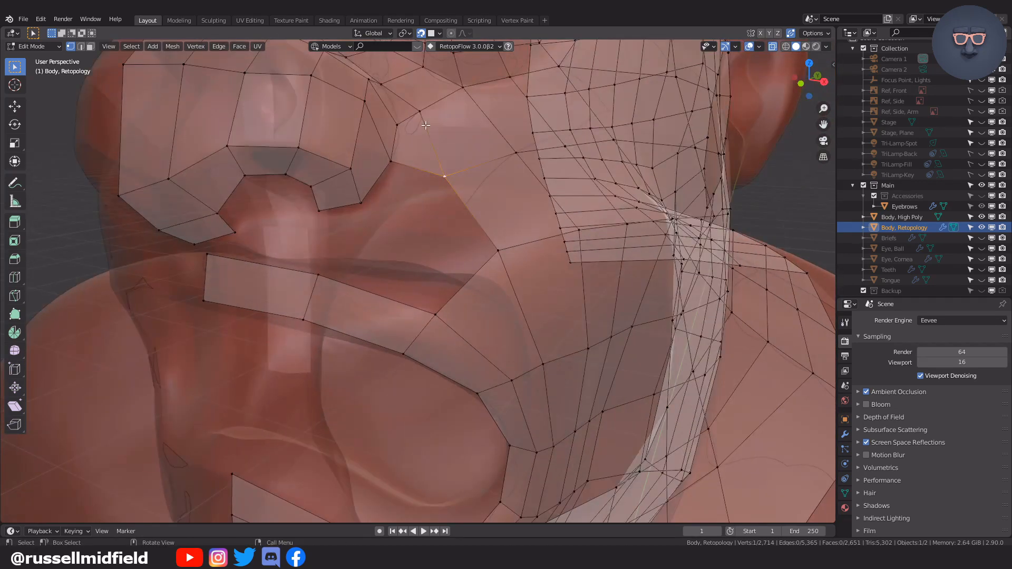
- Extend a strip of faces from the cheek around the nostril wing to beneath the nostril
{"action": "left_click", "coordinate": [328, 253]}
{"action": "middle_click_drag", "start_coordinate": [328, 253], "coordinate": [334, 232], "text": "shift"}
{"action": "left_click", "coordinate": [407, 176]}
{"action": "left_click", "coordinate": [438, 135], "text": "shift"}
{"action": "left_click", "coordinate": [491, 152], "text": "shift"}
{"action": "left_click", "coordinate": [441, 203], "text": "shift"}
{"action": "key", "text": "f"}
{"action": "key", "text": "f"}
- Reposition the vertex on the upper edge of the top-lip strip below the nostril
{"action": "middle_click_drag", "start_coordinate": [383, 272], "coordinate": [364, 280]}
{"action": "left_click", "coordinate": [429, 267]}
{"action": "key", "text": "g"}
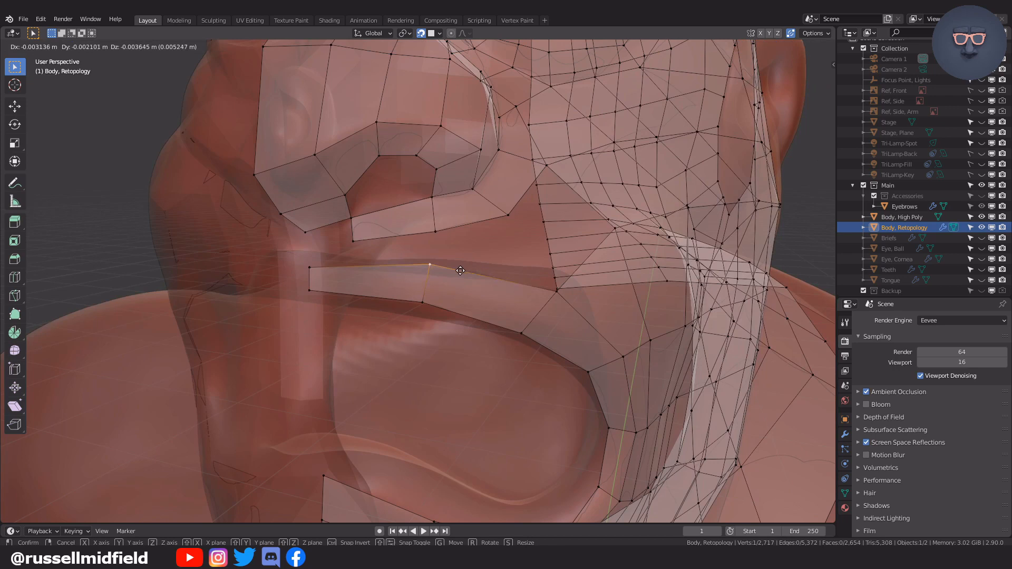
{"action": "left_click", "coordinate": [429, 267]}
{"action": "middle_click_drag", "start_coordinate": [430, 268], "coordinate": [454, 255]}
- Fill a face between the nose base and the top lip and adjust its adjoining vertex
{"action": "left_click", "coordinate": [385, 211]}
{"action": "key", "text": "f"}
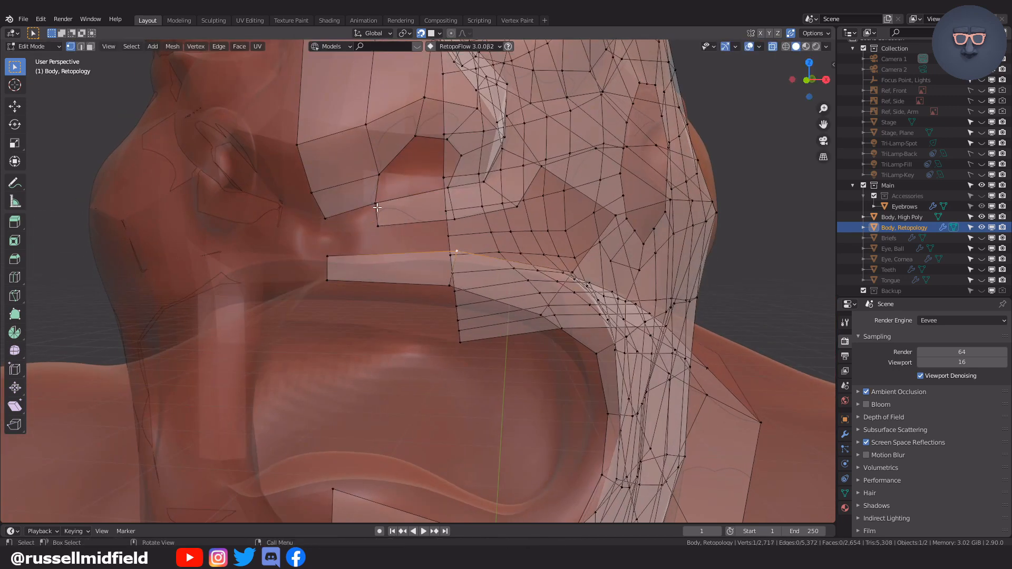
{"action": "middle_click_drag", "start_coordinate": [382, 242], "coordinate": [366, 235]}
{"action": "left_click", "coordinate": [366, 232]}
{"action": "key", "text": "g"}
{"action": "left_click", "coordinate": [358, 245]}
- Undo the last change, add an edge loop across the faces between nose and top lip, and reposition its vertex
{"action": "middle_click_drag", "start_coordinate": [491, 178], "coordinate": [475, 226]}
{"action": "scroll", "coordinate": [465, 185], "scroll_direction": "down", "scroll_amount": 1}
{"action": "left_click", "coordinate": [514, 190]}
{"action": "scroll", "coordinate": [513, 189], "scroll_direction": "down", "scroll_amount": 1}
{"action": "key", "text": "ctrl+z"}
{"action": "scroll", "coordinate": [486, 223], "scroll_direction": "up", "scroll_amount": 1}
{"action": "key", "text": "ctrl+r"}
{"action": "middle_click_drag", "start_coordinate": [373, 234], "coordinate": [429, 261]}
{"action": "left_click", "coordinate": [389, 253]}
{"action": "key", "text": "g"}
{"action": "left_click", "coordinate": [391, 267]}
{"action": "key", "text": "g"}
- Fill the gap between the nose base and the top lip with faces
{"action": "scroll", "coordinate": [429, 260], "scroll_direction": "up", "scroll_amount": 2}
{"action": "left_click", "coordinate": [389, 213], "text": "shift"}
{"action": "key", "text": "f"}
{"action": "middle_click_drag", "start_coordinate": [389, 221], "coordinate": [406, 240]}
{"action": "left_click", "coordinate": [321, 230]}
{"action": "left_click", "coordinate": [325, 255], "text": "shift"}
{"action": "left_click", "coordinate": [400, 253], "text": "shift"}
{"action": "left_click", "coordinate": [409, 213], "text": "shift"}
{"action": "scroll", "coordinate": [406, 225], "scroll_direction": "down", "scroll_amount": 3}
- Reposition the vertex beneath the nostril and fill the remaining gap between the nostril strip, top lip and cheek
{"action": "left_click", "coordinate": [332, 235]}
{"action": "key", "text": "g"}
{"action": "left_click", "coordinate": [359, 235]}
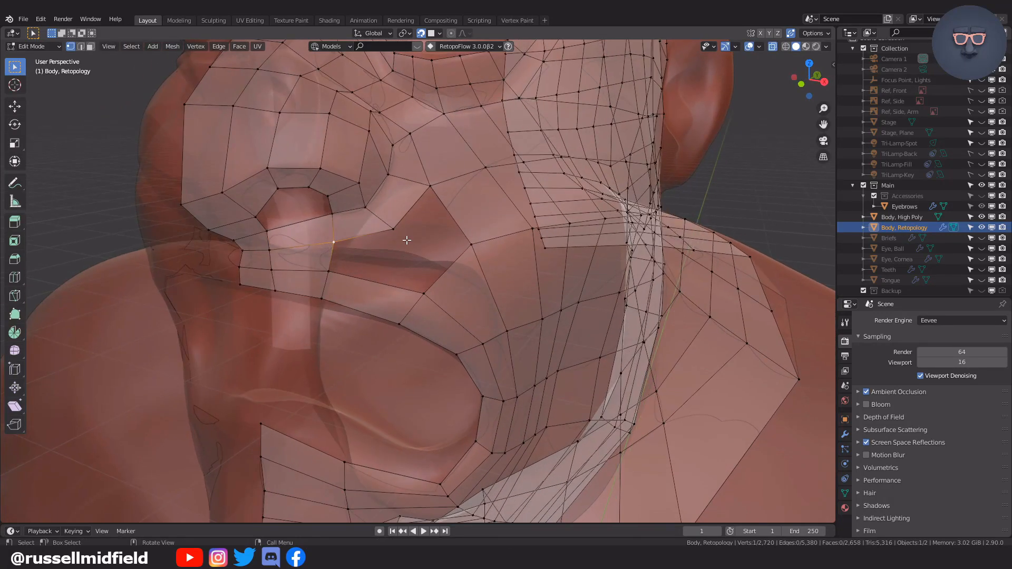
{"action": "key", "text": "f"}
{"action": "middle_click_drag", "start_coordinate": [500, 240], "coordinate": [464, 226]}
{"action": "left_click", "coordinate": [428, 191]}
- Adjust the vertices of the chin and cheek with the Poly Build tool
{"action": "scroll", "coordinate": [496, 254], "scroll_direction": "down", "scroll_amount": 4}
{"action": "left_click", "coordinate": [14, 314]}
{"action": "middle_click_drag", "start_coordinate": [348, 379], "coordinate": [310, 303]}
{"action": "left_click", "coordinate": [307, 302], "text": "ctrl"}
{"action": "middle_click_drag", "start_coordinate": [421, 287], "coordinate": [495, 272]}
{"action": "left_click_drag", "start_coordinate": [477, 242], "coordinate": [452, 223]}
{"action": "middle_click_drag", "start_coordinate": [436, 220], "coordinate": [456, 226]}
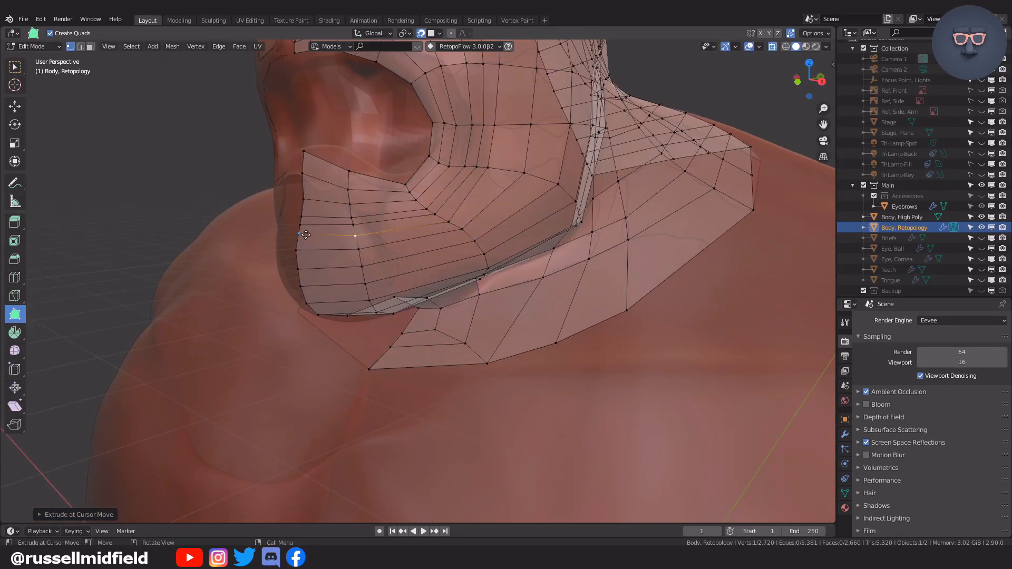
{"action": "middle_click_drag", "start_coordinate": [306, 235], "coordinate": [434, 234]}
{"action": "left_click_drag", "start_coordinate": [462, 194], "coordinate": [464, 192]}
{"action": "middle_click_drag", "start_coordinate": [454, 145], "coordinate": [437, 250], "text": "shift"}
{"action": "left_click_drag", "start_coordinate": [432, 240], "coordinate": [439, 243]}
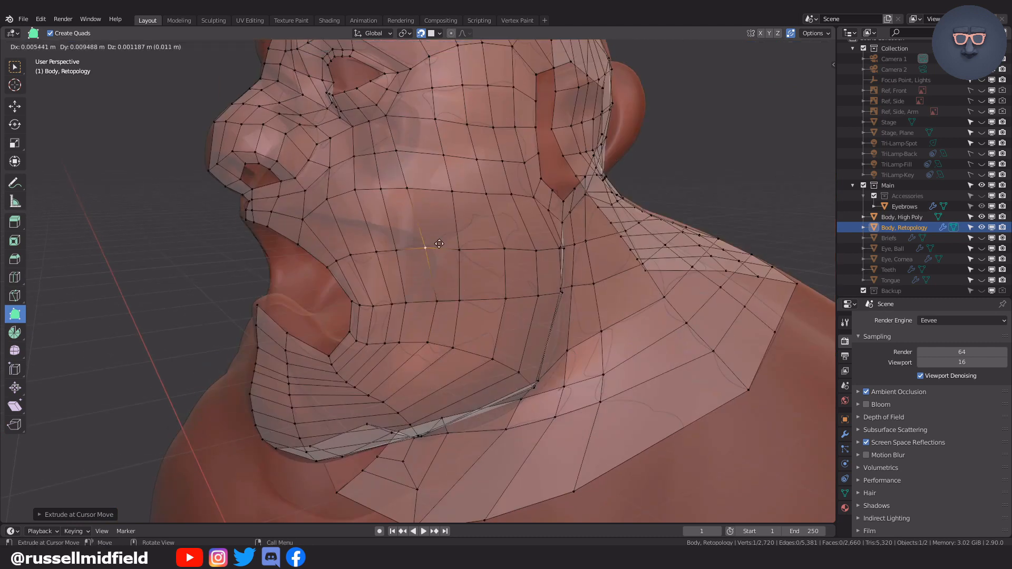
{"action": "middle_click_drag", "start_coordinate": [448, 221], "coordinate": [464, 174]}
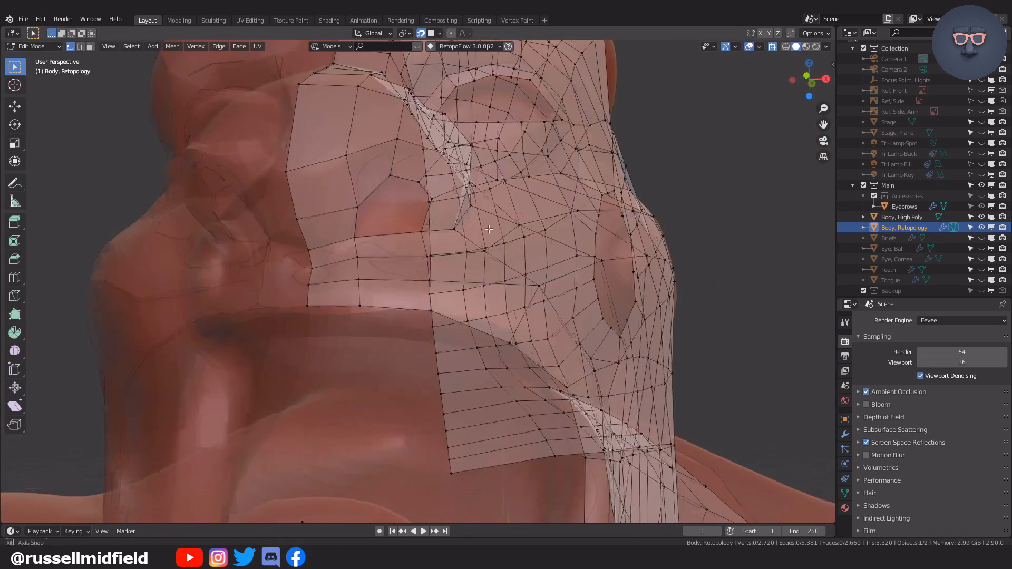
- Add a vertical edge loop through the faces between the nostril and the top lip
{"action": "scroll", "coordinate": [482, 232], "scroll_direction": "up", "scroll_amount": 3}
{"action": "left_click", "coordinate": [486, 246], "text": "alt"}
{"action": "middle_click_drag", "start_coordinate": [485, 246], "coordinate": [529, 252]}
{"action": "key", "text": "ctrl+r"}
{"action": "double_click", "coordinate": [448, 269]}
{"action": "scroll", "coordinate": [448, 269], "scroll_direction": "up", "scroll_amount": 3}
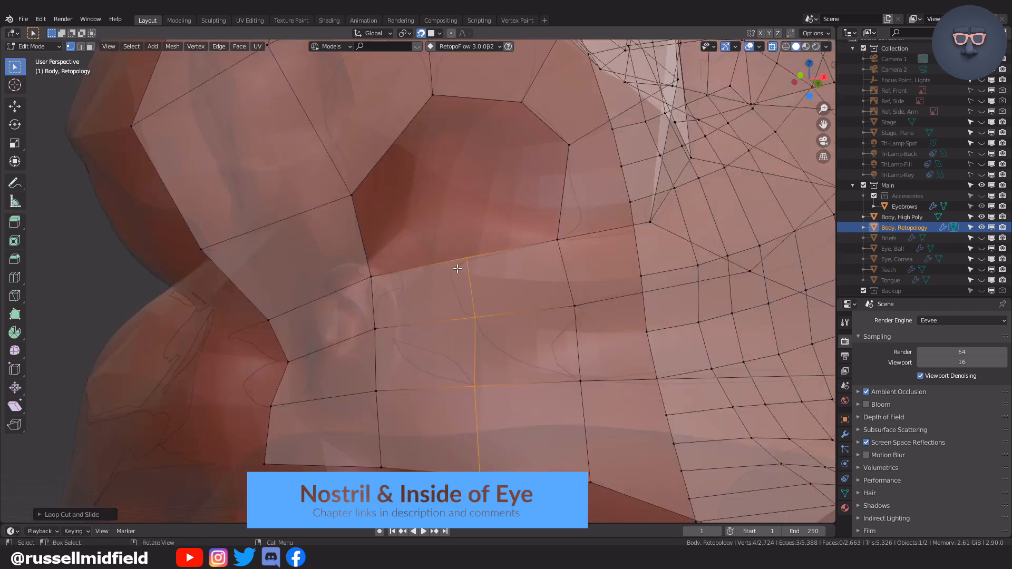
{"action": "scroll", "coordinate": [447, 306], "scroll_direction": "down", "scroll_amount": 2}
- Fill a face at the inner side of the nostril opening beside the septum
{"action": "left_click", "coordinate": [445, 290]}
{"action": "left_click", "coordinate": [381, 303], "text": "shift"}
{"action": "left_click", "coordinate": [370, 252], "text": "shift"}
{"action": "left_click", "coordinate": [423, 191], "text": "shift"}
{"action": "key", "text": "f"}
{"action": "middle_click_drag", "start_coordinate": [428, 243], "coordinate": [440, 250]}
- Add an edge loop across the septum face and fill a quad across the floor of the nostril
{"action": "key", "text": "ctrl+r"}
{"action": "double_click", "coordinate": [411, 264]}
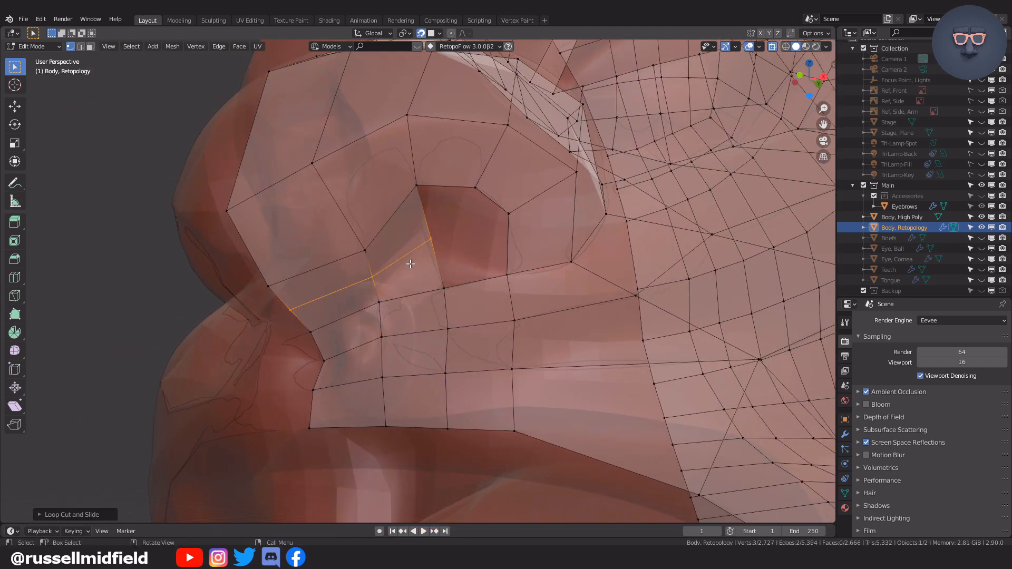
{"action": "left_click", "coordinate": [504, 275], "text": "shift"}
{"action": "left_click", "coordinate": [508, 215], "text": "shift"}
{"action": "key", "text": "f"}
{"action": "scroll", "coordinate": [496, 232], "scroll_direction": "down", "scroll_amount": 2}
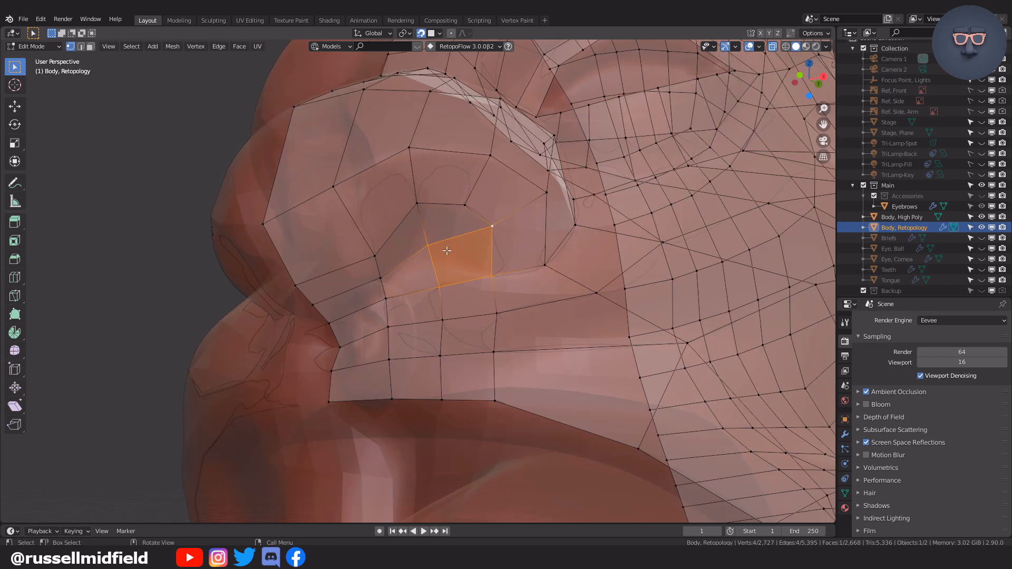
- Add edge loops down through the chin and around the mouth opening
{"action": "key", "text": "alt+a"}
{"action": "middle_click_drag", "start_coordinate": [432, 296], "coordinate": [520, 253]}
{"action": "scroll", "coordinate": [495, 321], "scroll_direction": "up", "scroll_amount": 4}
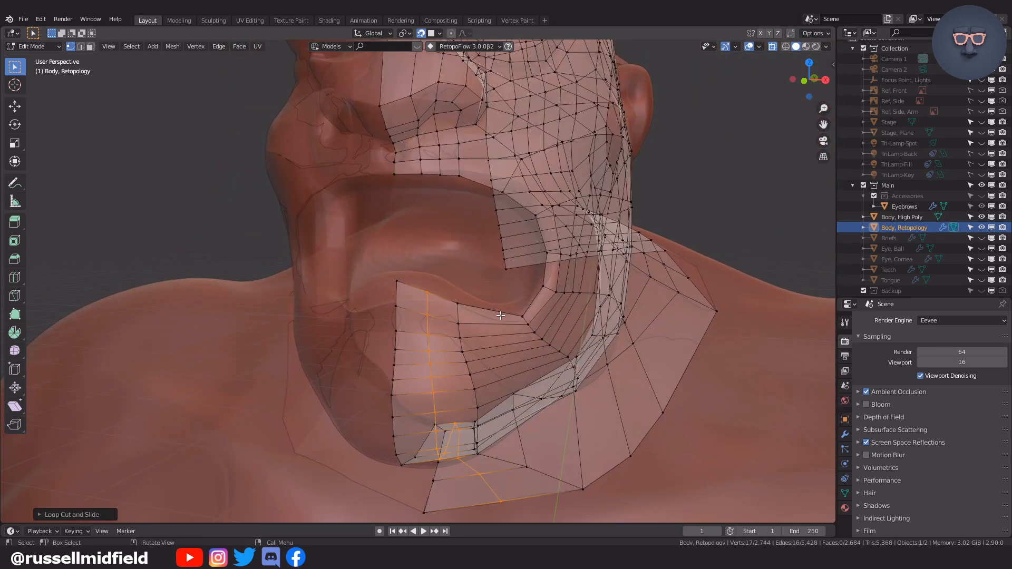
{"action": "middle_click_drag", "start_coordinate": [539, 213], "coordinate": [537, 299]}
{"action": "left_click", "coordinate": [397, 281]}
{"action": "middle_click_drag", "start_coordinate": [397, 281], "coordinate": [514, 316]}
{"action": "double_click", "coordinate": [531, 315]}
{"action": "left_click", "coordinate": [432, 321], "text": "alt"}
{"action": "middle_click_drag", "start_coordinate": [432, 321], "coordinate": [421, 342]}
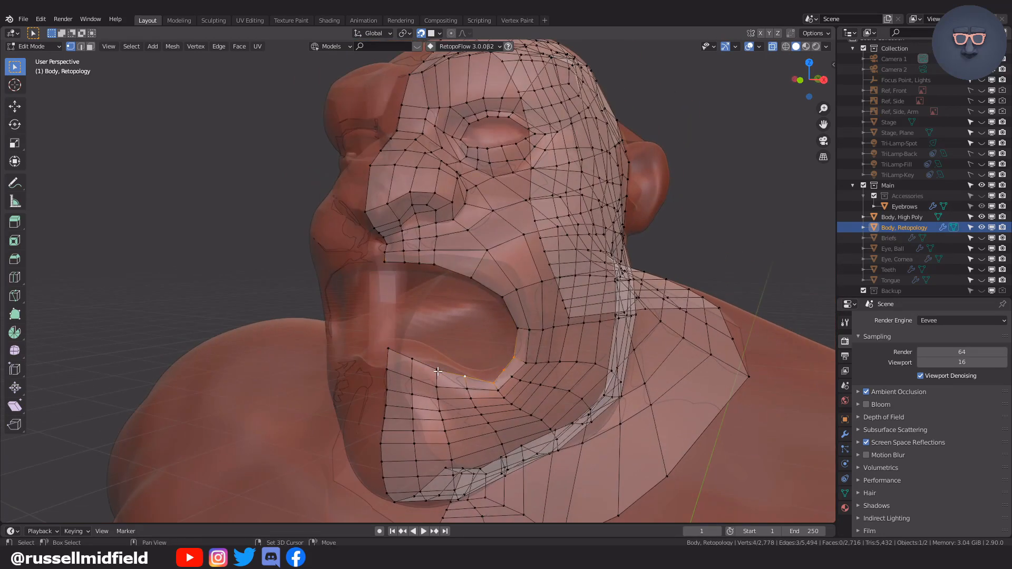
- Add edge loops around the eye through the eyelid faces
{"action": "middle_click_drag", "start_coordinate": [535, 339], "coordinate": [500, 303]}
{"action": "middle_click_drag", "start_coordinate": [474, 237], "coordinate": [337, 345], "text": "shift"}
{"action": "scroll", "coordinate": [421, 335], "scroll_direction": "up", "scroll_amount": 4}
{"action": "left_click", "coordinate": [337, 345], "text": "alt"}
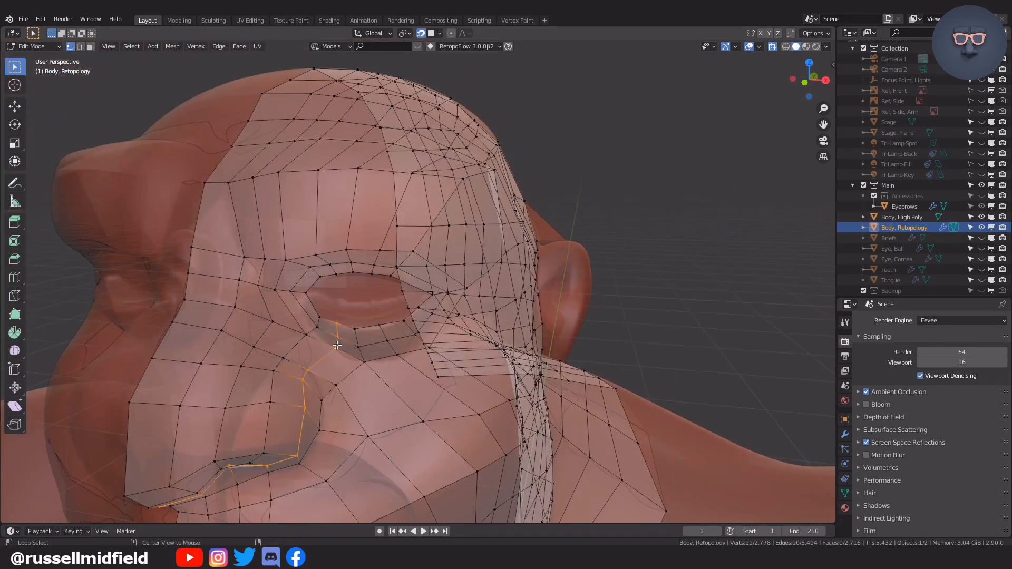
{"action": "mouse_move", "coordinate": [460, 310]}
{"action": "middle_mouse_down"}
{"action": "mouse_move", "coordinate": [443, 306]}
{"action": "mouse_move", "coordinate": [468, 306]}
{"action": "mouse_move", "coordinate": [376, 331]}
{"action": "mouse_move", "coordinate": [341, 270]}
{"action": "mouse_move", "coordinate": [473, 290]}
{"action": "mouse_move", "coordinate": [456, 292]}
{"action": "middle_mouse_up"}
{"action": "left_click", "coordinate": [453, 303], "text": "alt+shift"}
{"action": "key", "text": "ctrl+r"}
{"action": "left_click", "coordinate": [463, 290]}
{"action": "left_click", "coordinate": [451, 291], "text": "alt"}
{"action": "key", "text": "ctrl+r"}
- Extrude the edge loop of the eye opening inward, scaling it to about 0.8, and reposition it
{"action": "left_click", "coordinate": [372, 273], "text": "alt"}
{"action": "middle_click_drag", "start_coordinate": [342, 309], "coordinate": [490, 275]}
{"action": "scroll", "coordinate": [411, 303], "scroll_direction": "up", "scroll_amount": 4}
{"action": "key", "text": "e"}
{"action": "key", "text": "s"}
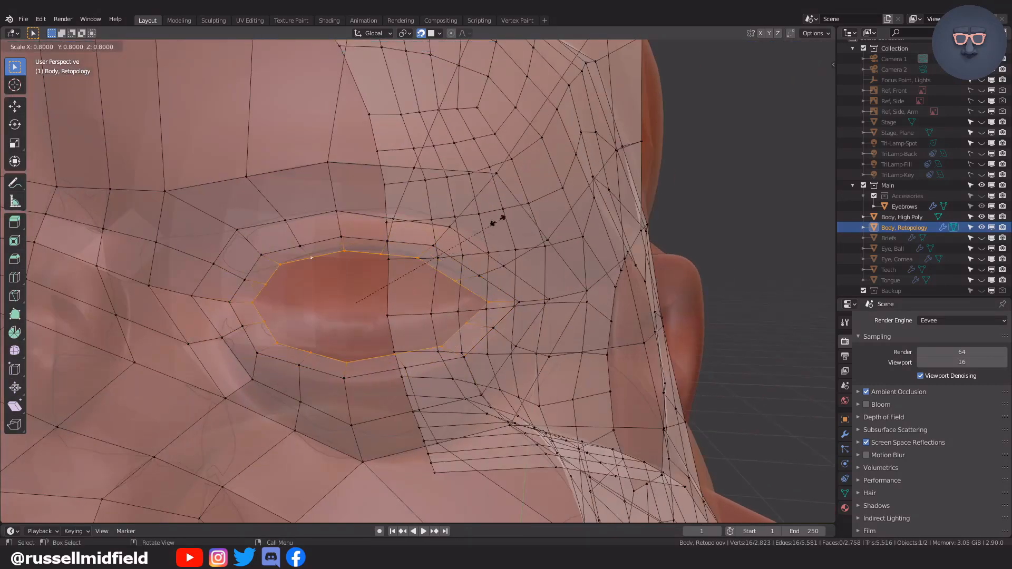
{"action": "left_click", "coordinate": [445, 229]}
{"action": "key", "text": "g"}
{"action": "left_click", "coordinate": [445, 228]}
{"action": "middle_click_drag", "start_coordinate": [445, 229], "coordinate": [406, 257]}
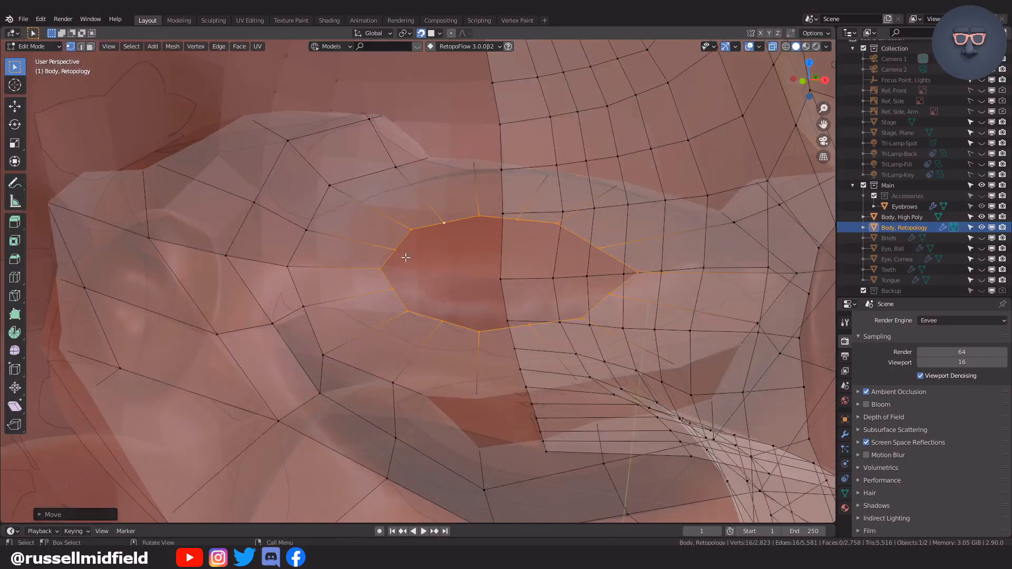
- Reposition the vertices around the inner corner of the eye opening
{"action": "key", "text": "g"}
{"action": "left_click", "coordinate": [377, 243]}
{"action": "left_click", "coordinate": [393, 288]}
{"action": "key", "text": "g"}
{"action": "left_click", "coordinate": [387, 295]}
{"action": "left_click", "coordinate": [411, 229]}
{"action": "key", "text": "g"}
{"action": "left_click", "coordinate": [407, 222]}
- Reposition the vertices along the upper and lower edges of the eye opening to round its outline
{"action": "left_click", "coordinate": [447, 215]}
{"action": "key", "text": "g"}
{"action": "left_click", "coordinate": [445, 204]}
{"action": "left_click", "coordinate": [530, 217]}
{"action": "key", "text": "g"}
{"action": "left_click", "coordinate": [539, 211]}
{"action": "left_click", "coordinate": [480, 214]}
{"action": "key", "text": "g"}
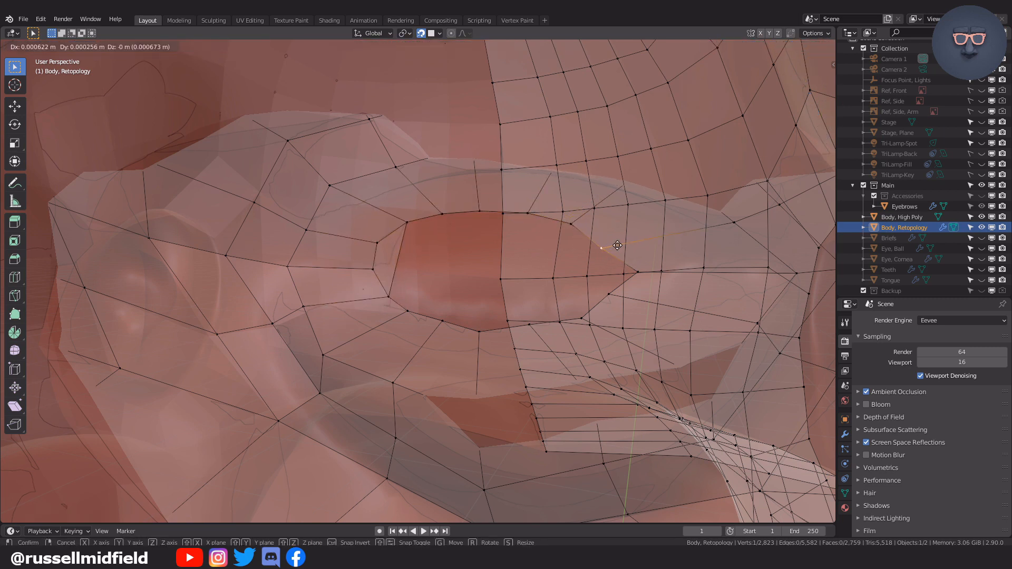
{"action": "middle_click_drag", "start_coordinate": [607, 322], "coordinate": [563, 315]}
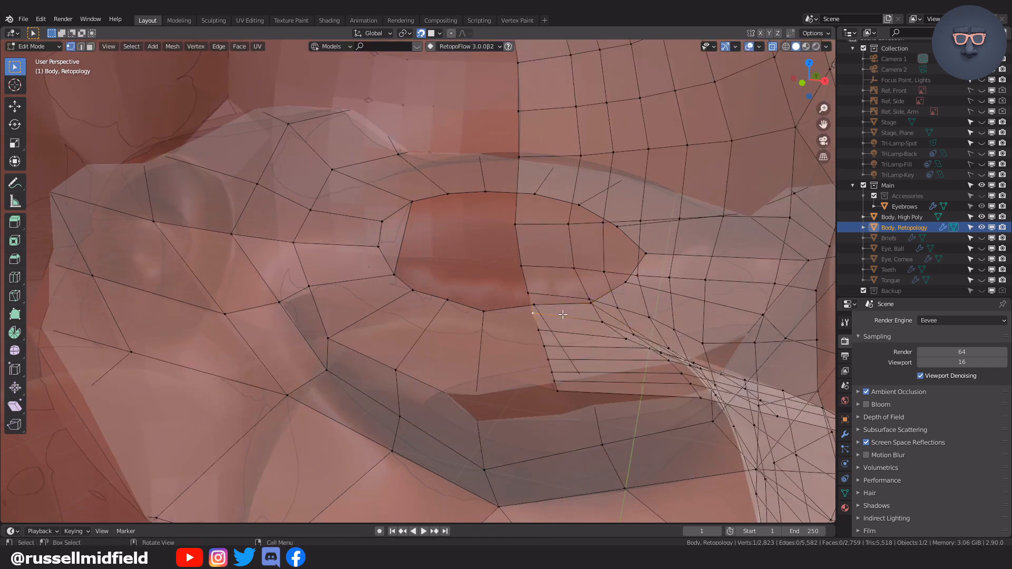
{"action": "left_click", "coordinate": [450, 301]}
{"action": "key", "text": "g"}
{"action": "left_click", "coordinate": [448, 304]}
{"action": "middle_click_drag", "start_coordinate": [464, 290], "coordinate": [477, 278]}
- Fill the eye opening with a row of faces from the inner corner to the outer corner
{"action": "key", "text": "Tab"}
{"action": "left_click", "coordinate": [375, 299]}
{"action": "left_click", "coordinate": [369, 270]}
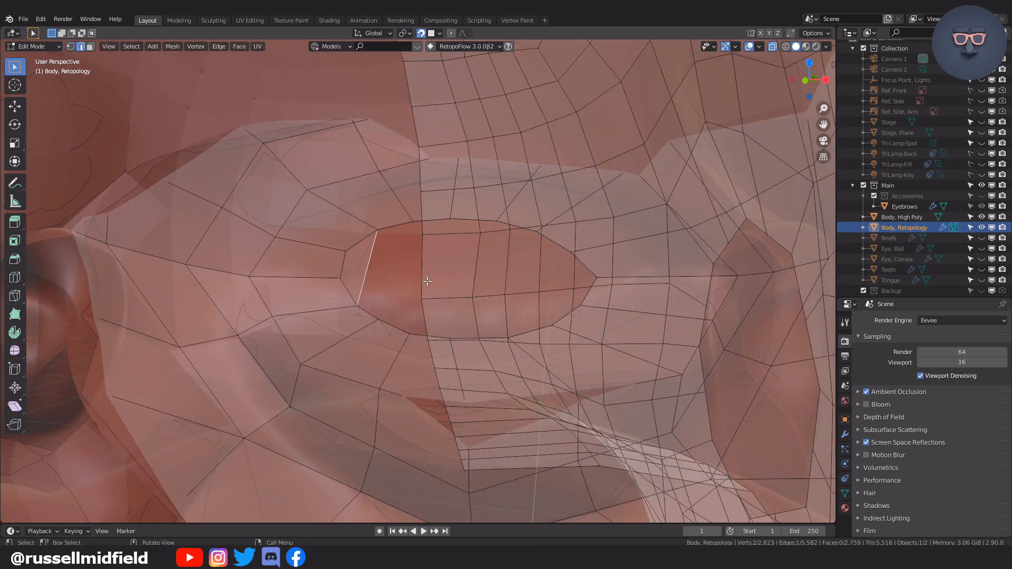
{"action": "key", "text": "f"}
{"action": "key", "text": "f"}
{"action": "key", "text": "f"}
{"action": "middle_click_drag", "start_coordinate": [377, 293], "coordinate": [611, 303]}
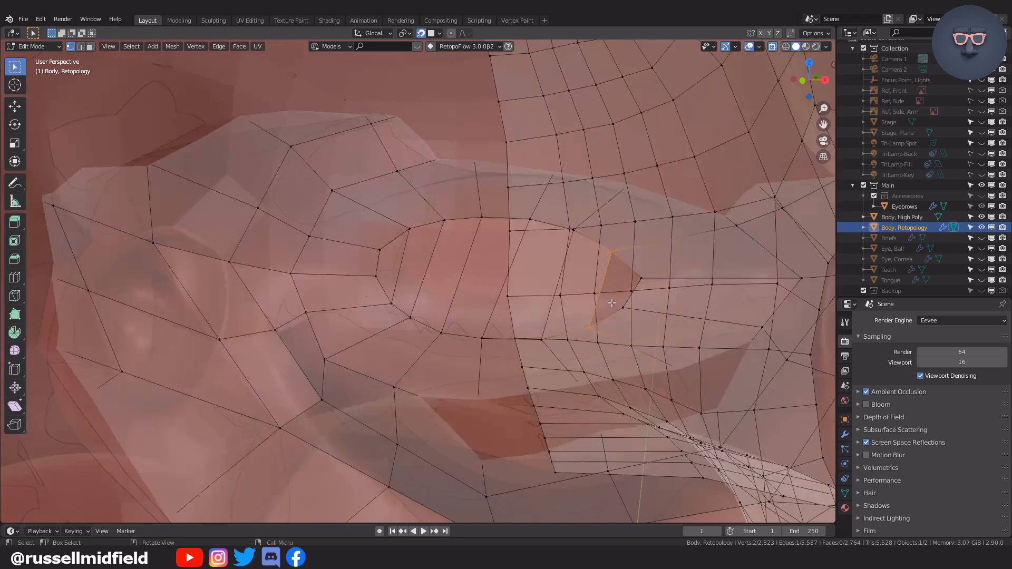
{"action": "key", "text": "f"}
{"action": "scroll", "coordinate": [652, 277], "scroll_direction": "down", "scroll_amount": 3}
{"action": "middle_click_drag", "start_coordinate": [651, 277], "coordinate": [652, 280]}
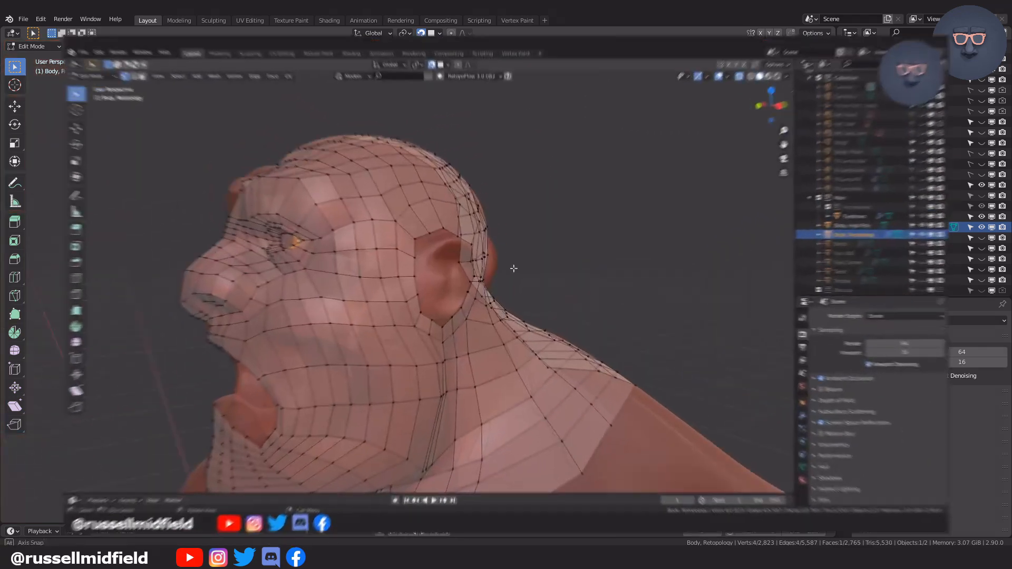
- Reposition the head vertices around the base of the ear along the crease behind it
{"action": "middle_click_drag", "start_coordinate": [513, 268], "coordinate": [460, 285]}
{"action": "scroll", "coordinate": [558, 237], "scroll_direction": "up", "scroll_amount": 4}
{"action": "middle_click_drag", "start_coordinate": [477, 238], "coordinate": [614, 268]}
{"action": "key", "text": "g"}
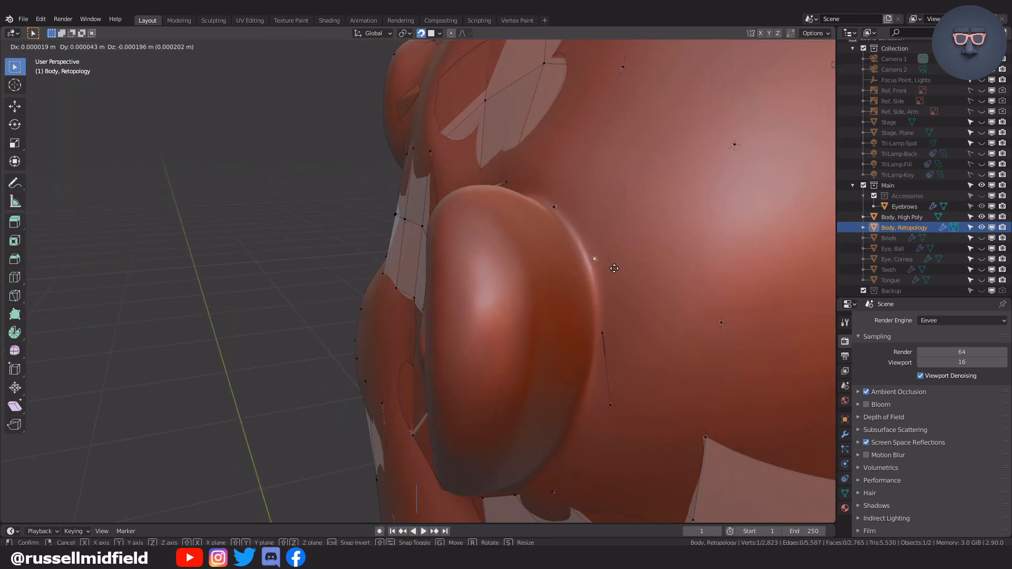
{"action": "middle_click_drag", "start_coordinate": [613, 336], "coordinate": [455, 383]}
{"action": "key", "text": "g"}
{"action": "left_click", "coordinate": [501, 408]}
{"action": "left_click", "coordinate": [552, 401]}
{"action": "left_click", "coordinate": [452, 315]}
{"action": "middle_click_drag", "start_coordinate": [452, 315], "coordinate": [426, 261]}
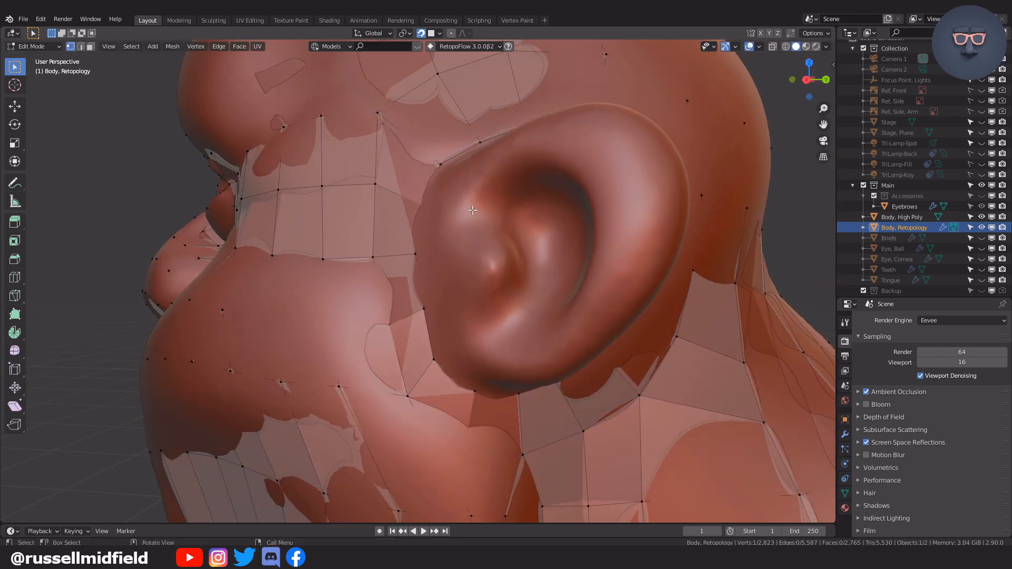
- Extrude vertices from the edge in front of the ear and fill faces onto the ear's front rim
{"action": "left_click", "coordinate": [408, 196]}
{"action": "middle_click_drag", "start_coordinate": [408, 197], "coordinate": [506, 277]}
{"action": "key", "text": "alt+z"}
{"action": "left_click", "coordinate": [415, 325], "text": "shift"}
{"action": "key", "text": "alt+z"}
{"action": "key", "text": "e"}
{"action": "left_click", "coordinate": [509, 310]}
{"action": "left_click", "coordinate": [405, 292]}
{"action": "key", "text": "f"}
{"action": "key", "text": "f"}
- Extend the retopology from the ear's front rim onto its upper front rim with new vertices and faces
{"action": "left_click", "coordinate": [496, 276]}
{"action": "key", "text": "g"}
{"action": "left_click", "coordinate": [459, 266]}
{"action": "key", "text": "g"}
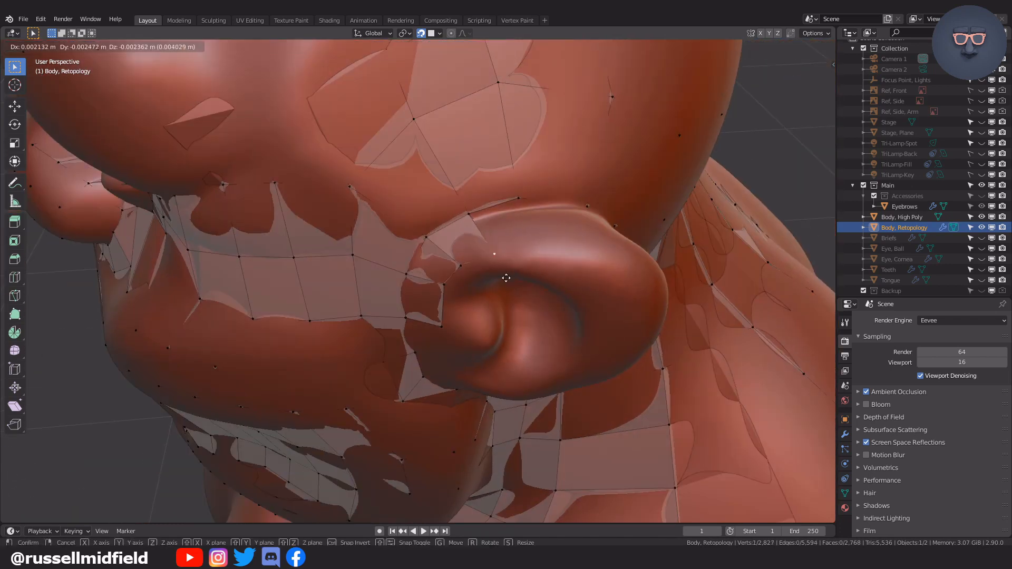
{"action": "middle_click_drag", "start_coordinate": [545, 242], "coordinate": [569, 325]}
{"action": "left_click", "coordinate": [522, 323]}
{"action": "left_click", "coordinate": [468, 237]}
{"action": "left_click", "coordinate": [539, 311]}
{"action": "left_click", "coordinate": [389, 286]}
{"action": "middle_click_drag", "start_coordinate": [389, 286], "coordinate": [415, 305]}
{"action": "key", "text": "f"}
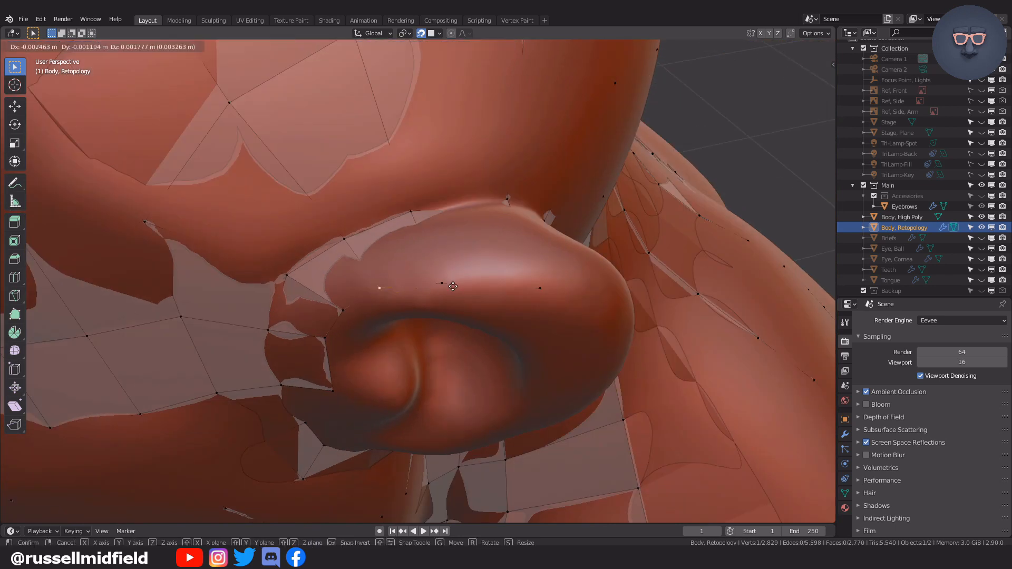
- Continue the faces over the top of the ear and onto the upper part of its back side
{"action": "left_click", "coordinate": [555, 266]}
{"action": "middle_click_drag", "start_coordinate": [555, 266], "coordinate": [390, 303]}
{"action": "left_click", "coordinate": [426, 271]}
{"action": "key", "text": "g"}
{"action": "key", "text": "g"}
{"action": "left_click", "coordinate": [467, 329]}
{"action": "middle_click_drag", "start_coordinate": [467, 330], "coordinate": [414, 262]}
{"action": "key", "text": "alt+z"}
{"action": "left_click", "coordinate": [544, 323]}
{"action": "key", "text": "f"}
{"action": "left_click", "coordinate": [509, 324]}
{"action": "middle_click_drag", "start_coordinate": [508, 325], "coordinate": [507, 219]}
- Reposition the new vertices on the upper back of the ear to follow the sculpted surface
{"action": "key", "text": "g"}
{"action": "left_click", "coordinate": [539, 337]}
{"action": "key", "text": "alt+z"}
{"action": "key", "text": "alt+z"}
{"action": "left_click", "coordinate": [507, 219]}
{"action": "middle_click_drag", "start_coordinate": [511, 254], "coordinate": [481, 235]}
{"action": "key", "text": "g"}
{"action": "left_click", "coordinate": [499, 279]}
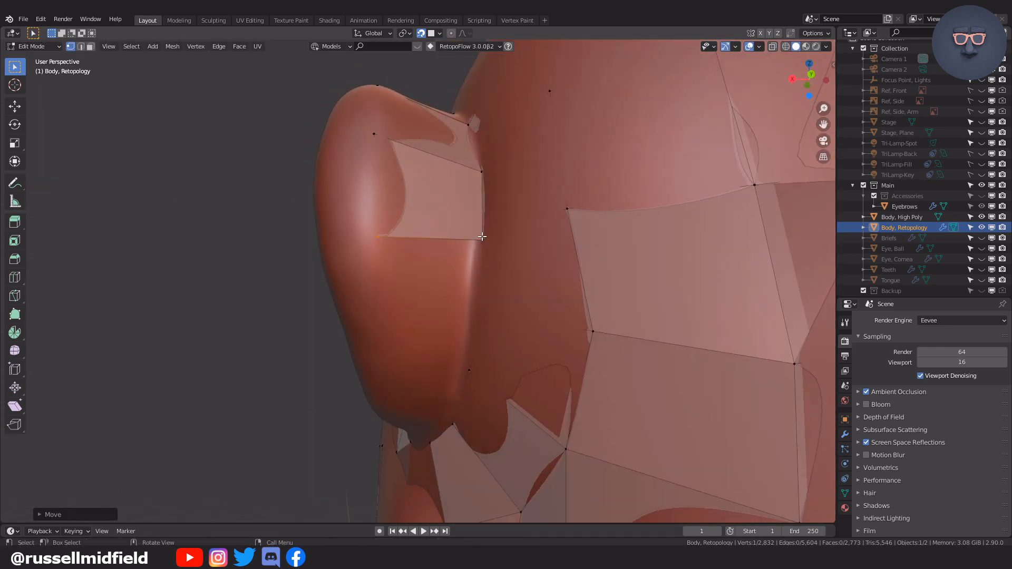
- Fill the next face down the back of the ear and move its vertices along the crease
{"action": "left_click", "coordinate": [482, 234]}
{"action": "key", "text": "f"}
{"action": "key", "text": "g"}
{"action": "left_click", "coordinate": [490, 291]}
{"action": "middle_click_drag", "start_coordinate": [491, 290], "coordinate": [543, 321]}
{"action": "key", "text": "g"}
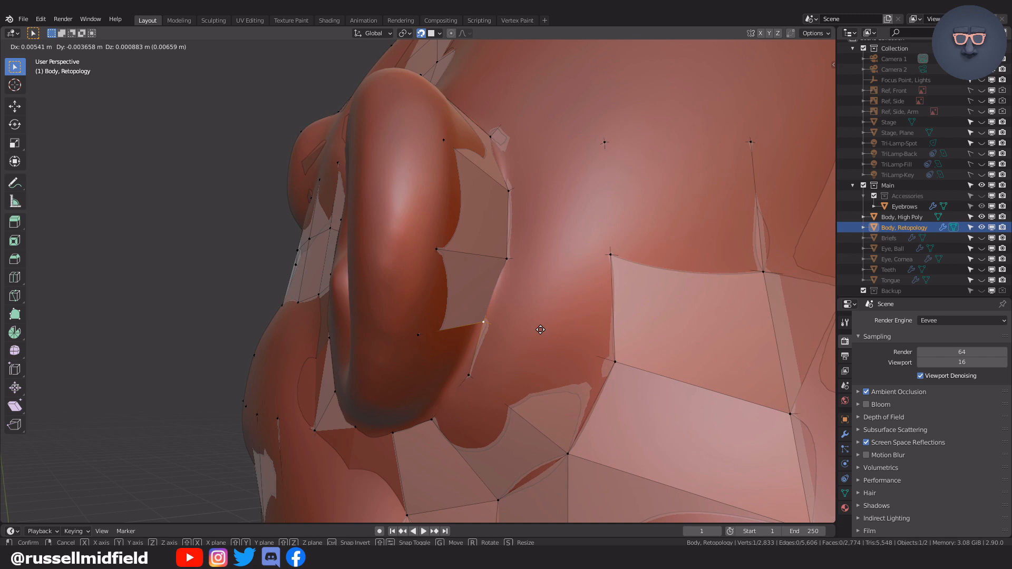
{"action": "left_click", "coordinate": [516, 196]}
- Fill faces around the underside of the earlobe up to its lower front edge and adjust their vertices
{"action": "middle_click_drag", "start_coordinate": [517, 195], "coordinate": [385, 345]}
{"action": "left_click", "coordinate": [509, 315]}
{"action": "left_click", "coordinate": [431, 291]}
{"action": "left_click", "coordinate": [475, 274]}
{"action": "left_click", "coordinate": [396, 425]}
{"action": "key", "text": "f"}
{"action": "left_click", "coordinate": [437, 422]}
{"action": "left_click", "coordinate": [330, 363]}
{"action": "key", "text": "f"}
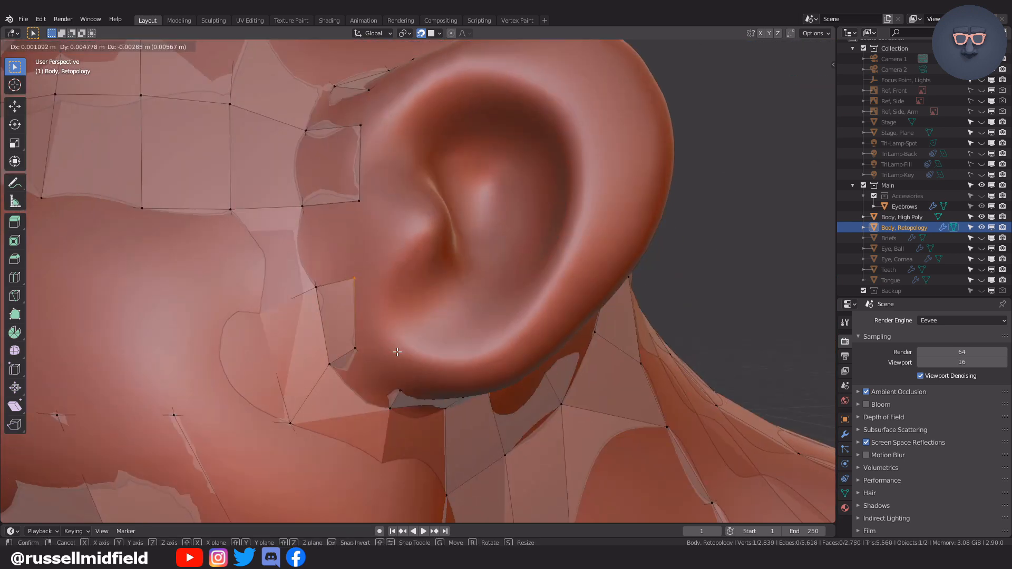
{"action": "left_click", "coordinate": [361, 220]}
{"action": "middle_click_drag", "start_coordinate": [360, 220], "coordinate": [366, 355]}
{"action": "middle_click_drag", "start_coordinate": [419, 402], "coordinate": [381, 308]}
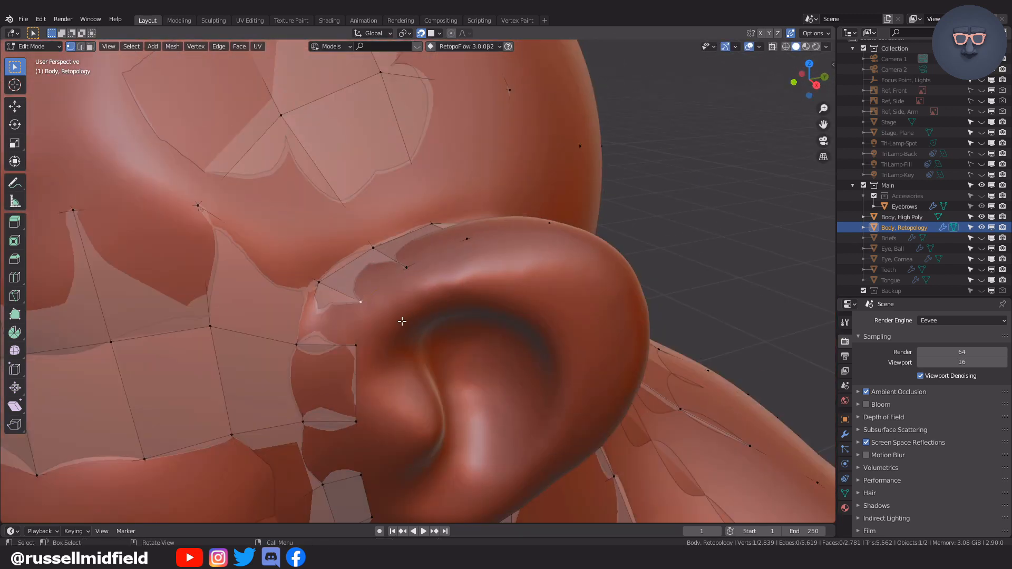
- Extrude a chain of vertices from the upper front rim down the inner front of the ear
{"action": "left_click", "coordinate": [438, 340]}
{"action": "key", "text": "e"}
{"action": "left_click", "coordinate": [413, 357]}
{"action": "key", "text": "e"}
{"action": "left_click", "coordinate": [391, 350]}
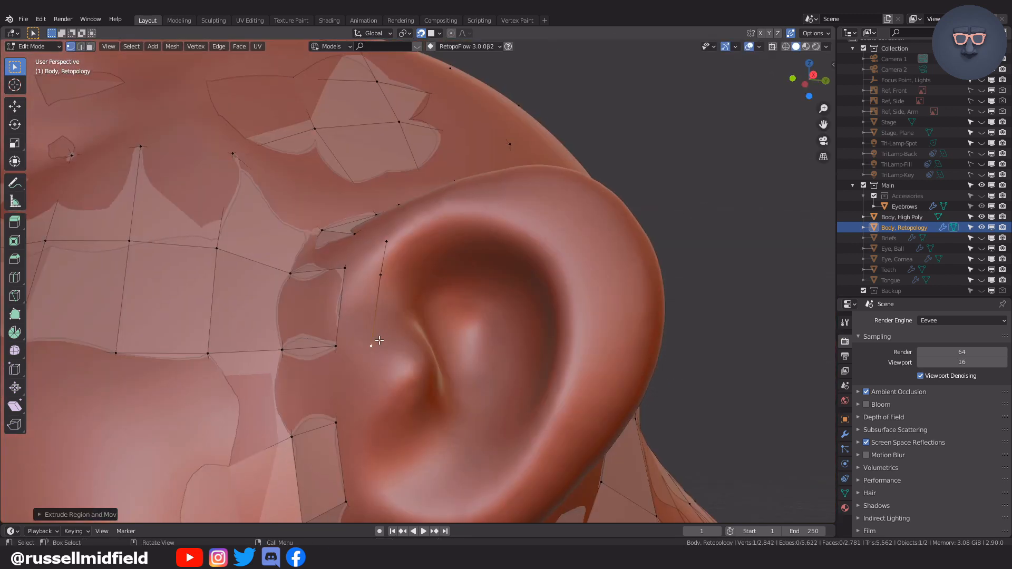
{"action": "key", "text": "e"}
{"action": "left_click", "coordinate": [387, 424]}
- Fill the gaps between the ear's front rim and the inner vertex chain with quad faces
{"action": "middle_click_drag", "start_coordinate": [387, 424], "coordinate": [376, 281], "text": "shift"}
{"action": "middle_click_drag", "start_coordinate": [383, 366], "coordinate": [385, 383], "text": "shift"}
{"action": "left_click", "coordinate": [339, 368], "text": "shift"}
{"action": "left_click", "coordinate": [330, 292], "text": "shift"}
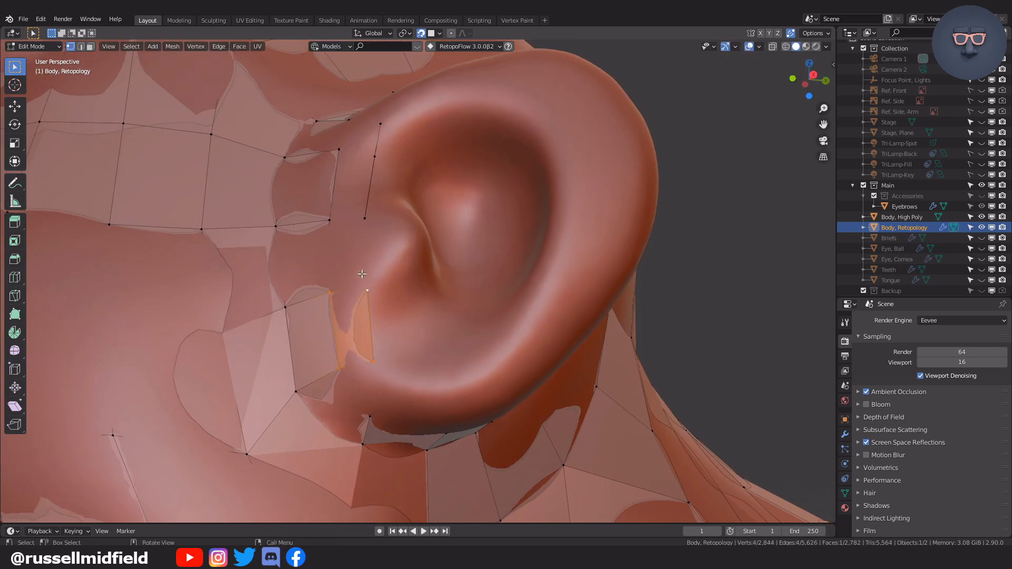
{"action": "key", "text": "alt+z"}
{"action": "left_click", "coordinate": [373, 361], "text": "shift"}
{"action": "left_click", "coordinate": [339, 369], "text": "shift"}
{"action": "left_click", "coordinate": [365, 218], "text": "shift"}
{"action": "left_click", "coordinate": [329, 220], "text": "shift"}
{"action": "key", "text": "f"}
{"action": "middle_click_drag", "start_coordinate": [343, 226], "coordinate": [359, 269]}
{"action": "left_click", "coordinate": [379, 237], "text": "shift"}
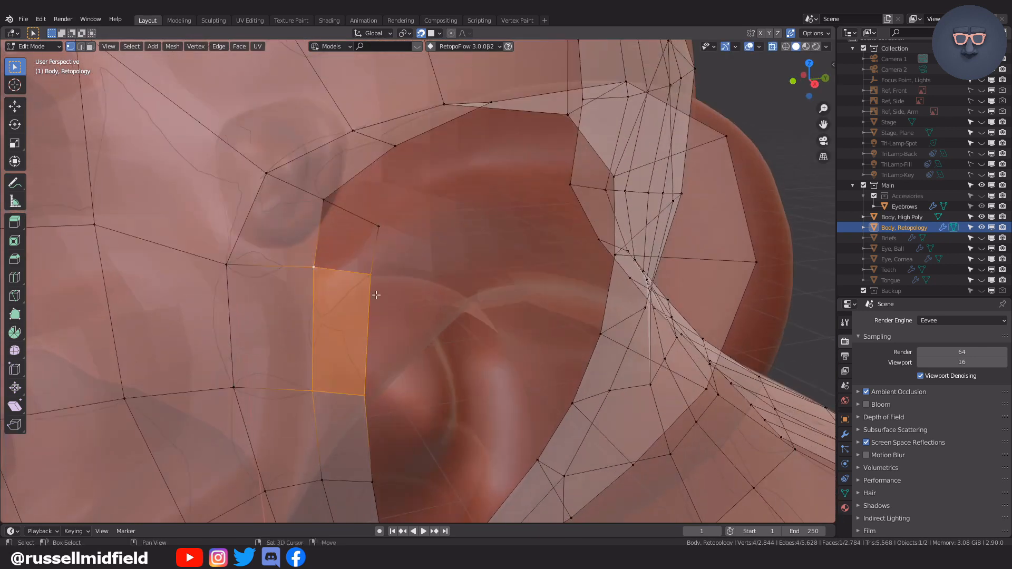
{"action": "key", "text": "f"}
- Close the faces on the upper front rim of the ear and reposition the inner corner vertex
{"action": "left_click", "coordinate": [324, 200]}
{"action": "middle_click_drag", "start_coordinate": [333, 201], "coordinate": [485, 280]}
{"action": "key", "text": "alt+z"}
{"action": "left_click", "coordinate": [315, 293]}
{"action": "key", "text": "alt+a"}
{"action": "left_click", "coordinate": [414, 267]}
{"action": "key", "text": "alt+z"}
{"action": "left_click", "coordinate": [398, 265]}
{"action": "key", "text": "g"}
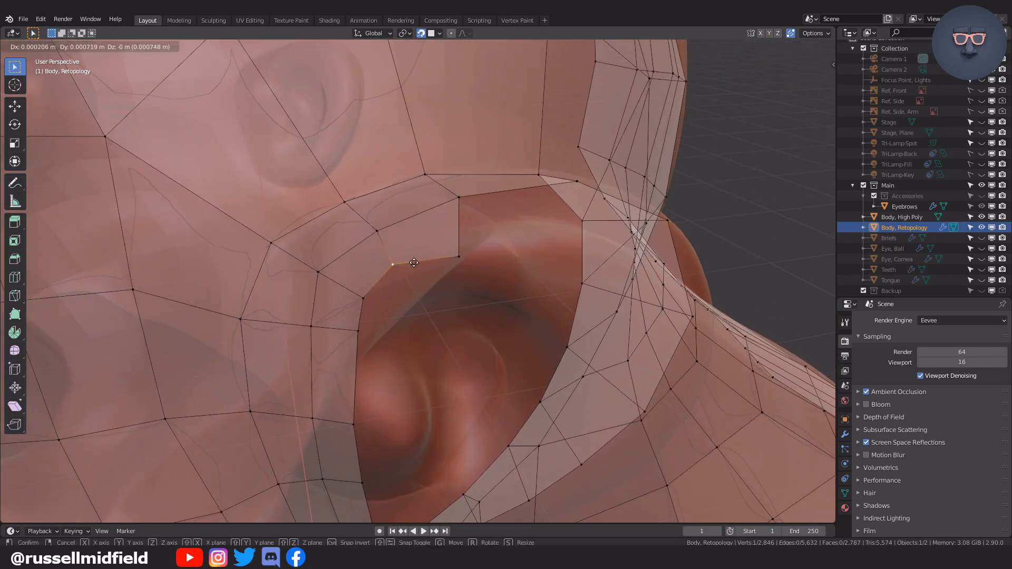
{"action": "left_click", "coordinate": [401, 264]}
{"action": "middle_click_drag", "start_coordinate": [400, 263], "coordinate": [416, 267]}
- Extend the second row of faces along the top of the ear's outer rim
{"action": "left_click", "coordinate": [411, 170]}
{"action": "middle_click_drag", "start_coordinate": [493, 246], "coordinate": [532, 225]}
{"action": "key", "text": "f"}
{"action": "left_click", "coordinate": [470, 285]}
{"action": "key", "text": "alt+z"}
{"action": "key", "text": "g"}
{"action": "left_click", "coordinate": [541, 246]}
{"action": "scroll", "coordinate": [532, 225], "scroll_direction": "down", "scroll_amount": 2}
{"action": "key", "text": "f"}
{"action": "left_click", "coordinate": [477, 243]}
{"action": "middle_click_drag", "start_coordinate": [478, 243], "coordinate": [442, 210]}
- Continue the second row of faces around the upper back of the ear's rim and adjust its vertices
{"action": "left_click", "coordinate": [489, 214]}
{"action": "key", "text": "f"}
{"action": "left_click", "coordinate": [515, 271]}
{"action": "key", "text": "f"}
{"action": "mouse_move", "coordinate": [515, 271]}
{"action": "middle_mouse_down"}
{"action": "mouse_move", "coordinate": [519, 241]}
{"action": "mouse_move", "coordinate": [477, 276]}
{"action": "mouse_move", "coordinate": [506, 265]}
{"action": "middle_mouse_up"}
{"action": "left_click", "coordinate": [535, 231]}
{"action": "key", "text": "g"}
{"action": "key", "text": "alt+z"}
{"action": "key", "text": "f"}
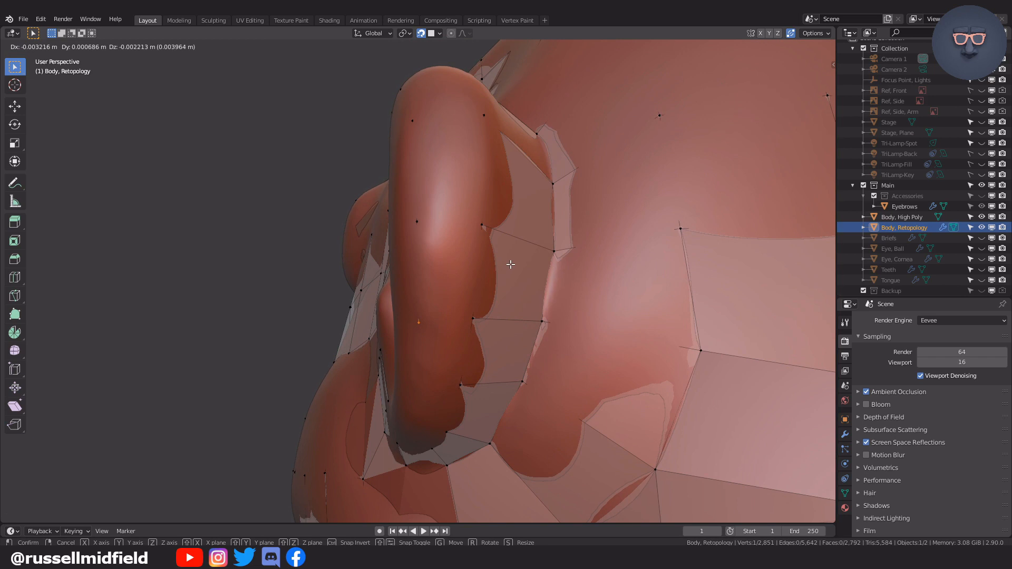
{"action": "left_click", "coordinate": [510, 260]}
- Fill the remaining rim faces down the back of the ear to the lobe and adjust their vertices
{"action": "middle_click_drag", "start_coordinate": [498, 375], "coordinate": [509, 305]}
{"action": "key", "text": "f"}
{"action": "left_click", "coordinate": [474, 355]}
{"action": "key", "text": "f"}
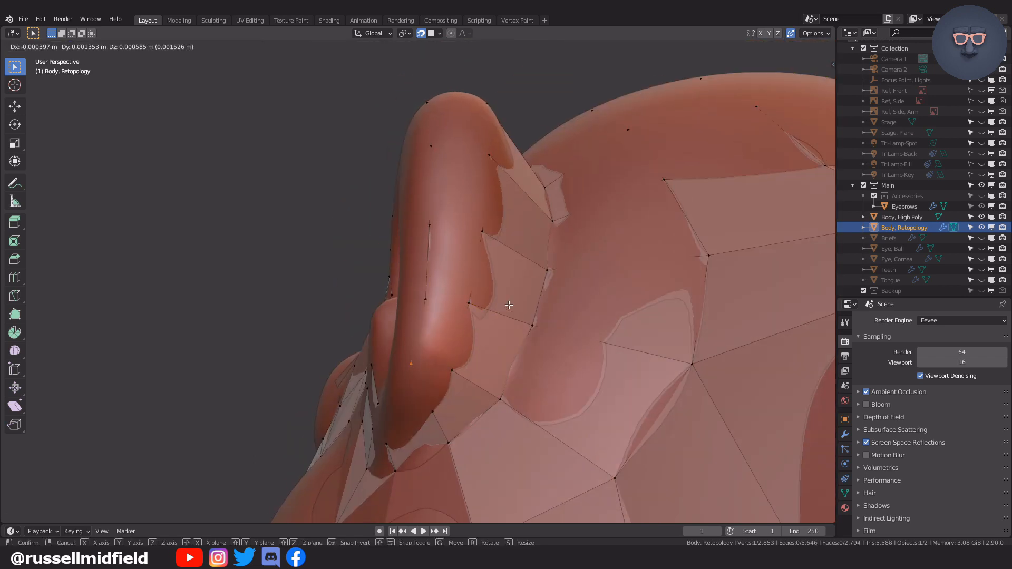
{"action": "middle_click_drag", "start_coordinate": [457, 285], "coordinate": [430, 269]}
{"action": "left_click", "coordinate": [520, 300]}
{"action": "left_click", "coordinate": [468, 385]}
{"action": "key", "text": "ctrl+z"}
{"action": "key", "text": "g"}
{"action": "left_click", "coordinate": [362, 414]}
{"action": "left_click", "coordinate": [463, 396]}
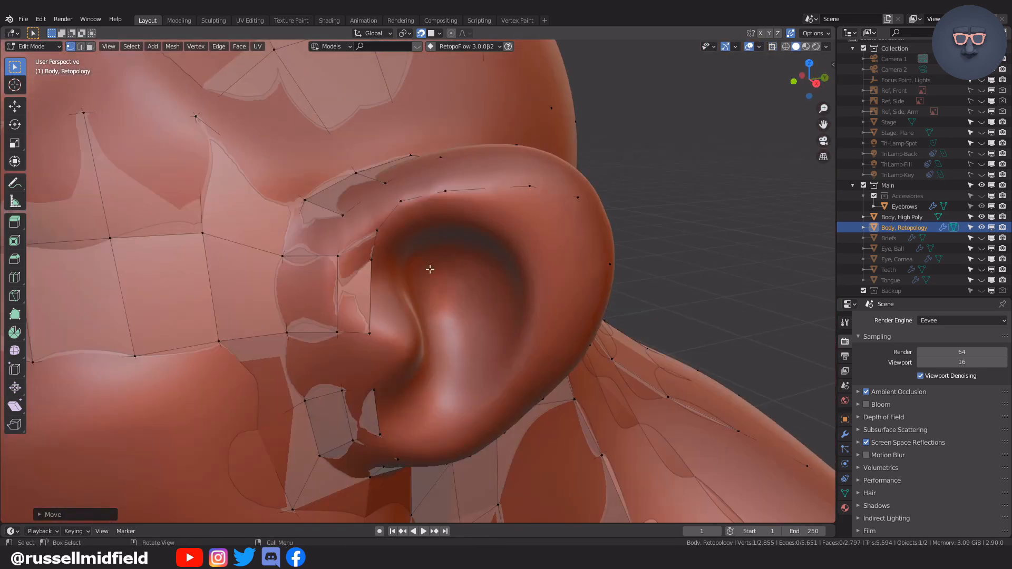
- Reposition the upper vertex on the rim in front of the ear opening to even out the faces
{"action": "left_click", "coordinate": [372, 260]}
{"action": "key", "text": "alt+z"}
{"action": "scroll", "coordinate": [371, 264], "scroll_direction": "up", "scroll_amount": 2}
{"action": "key", "text": "g"}
{"action": "left_click", "coordinate": [322, 249]}
{"action": "scroll", "coordinate": [322, 248], "scroll_direction": "down", "scroll_amount": 3}
{"action": "middle_click_drag", "start_coordinate": [322, 248], "coordinate": [450, 284]}
{"action": "scroll", "coordinate": [450, 285], "scroll_direction": "up", "scroll_amount": 2}
{"action": "key", "text": "alt+z"}
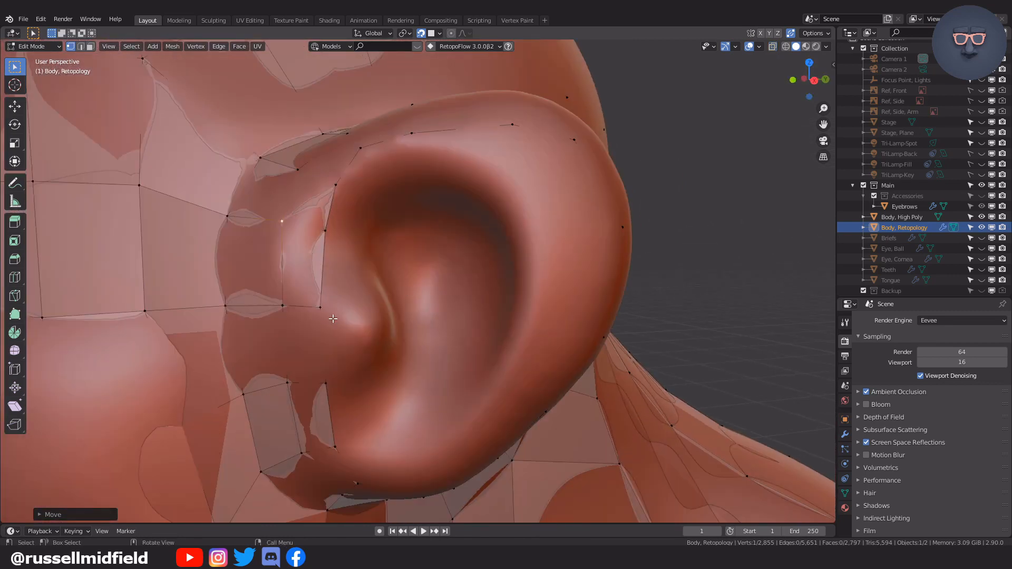
- Build a horizontal strip of faces across the hollow of the ear and position its vertices
{"action": "middle_click_drag", "start_coordinate": [401, 336], "coordinate": [445, 348]}
{"action": "left_click", "coordinate": [534, 331]}
{"action": "middle_click_drag", "start_coordinate": [534, 332], "coordinate": [497, 338]}
{"action": "left_click", "coordinate": [459, 312]}
{"action": "key", "text": "g"}
{"action": "left_click", "coordinate": [477, 339]}
{"action": "left_click", "coordinate": [471, 341]}
{"action": "key", "text": "g"}
{"action": "left_click", "coordinate": [536, 343]}
{"action": "left_click", "coordinate": [494, 307]}
{"action": "key", "text": "g"}
{"action": "left_click", "coordinate": [563, 297]}
- Add a loop cut across the strip inside the ear and move a vertex of the new edge
{"action": "key", "text": "ctrl+r"}
{"action": "left_click", "coordinate": [485, 317]}
{"action": "left_click", "coordinate": [536, 312]}
{"action": "left_click", "coordinate": [479, 349]}
{"action": "key", "text": "g"}
{"action": "left_click", "coordinate": [516, 310]}
- Reposition the vertices along the upper and lower edges of the strip to space its faces evenly
{"action": "left_click", "coordinate": [456, 318]}
{"action": "left_click", "coordinate": [468, 310]}
{"action": "key", "text": "r"}
{"action": "key", "text": "g"}
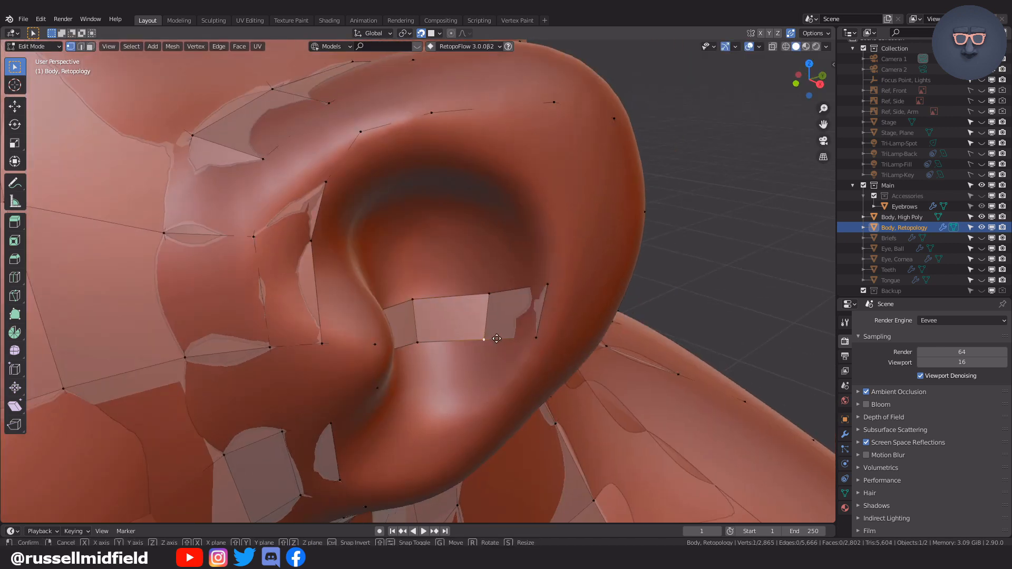
{"action": "left_click", "coordinate": [497, 298]}
{"action": "mouse_move", "coordinate": [497, 298]}
{"action": "middle_mouse_down"}
{"action": "mouse_move", "coordinate": [467, 315]}
{"action": "mouse_move", "coordinate": [490, 317]}
{"action": "middle_mouse_up"}
{"action": "left_click", "coordinate": [462, 318]}
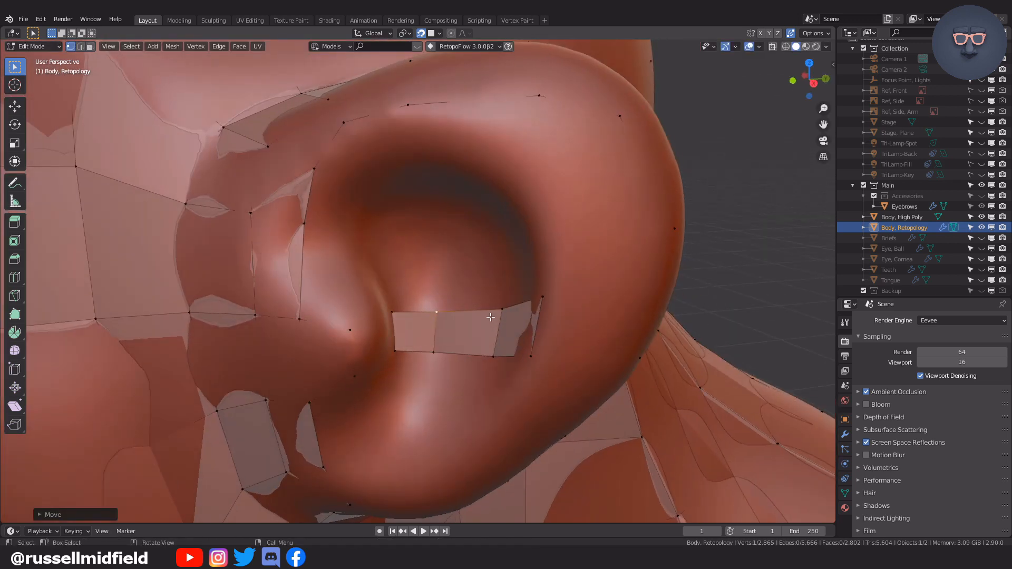
- Build faces from the front edge of the ear opening inward and up toward the top of the rim
{"action": "key", "text": "alt+z"}
{"action": "left_click", "coordinate": [300, 319]}
{"action": "middle_click_drag", "start_coordinate": [393, 332], "coordinate": [383, 289]}
{"action": "key", "text": "f"}
{"action": "key", "text": "g"}
{"action": "left_click", "coordinate": [400, 296]}
{"action": "key", "text": "alt+z"}
{"action": "left_click", "coordinate": [382, 279]}
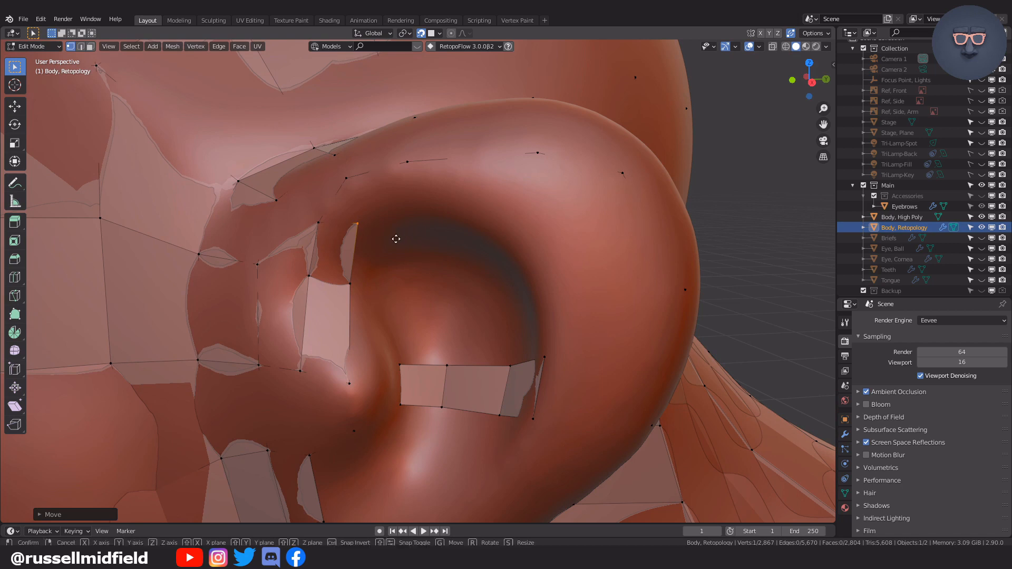
{"action": "key", "text": "alt+z"}
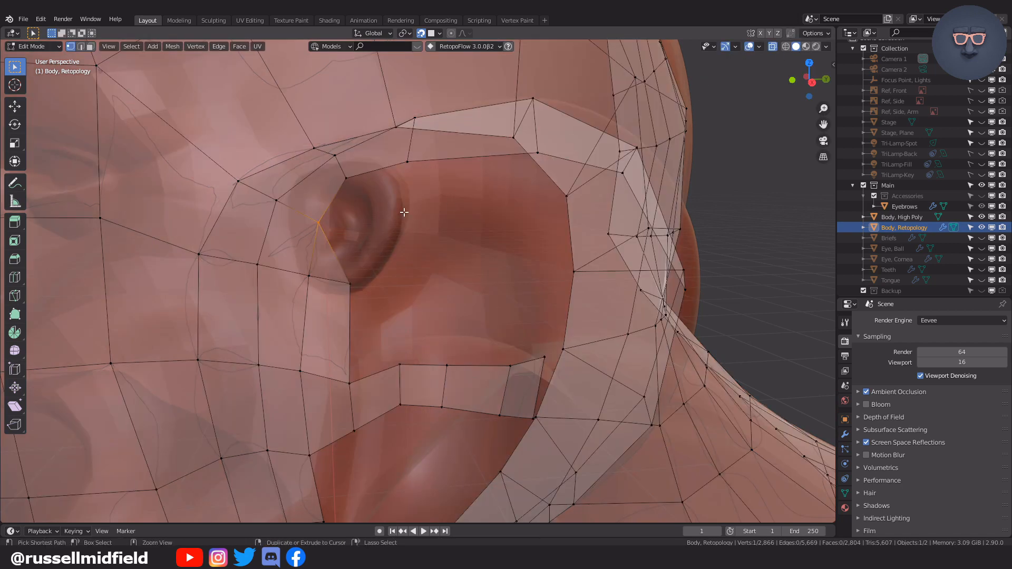
{"action": "key", "text": "alt+z"}
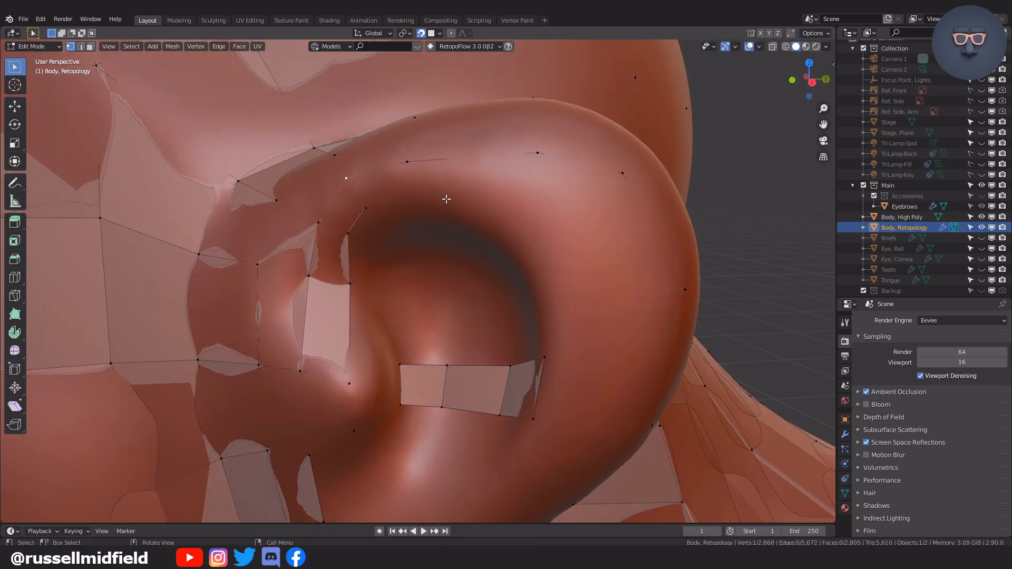
- Extend the inner row of faces along the top of the ear's rim
{"action": "left_click", "coordinate": [615, 220]}
{"action": "key", "text": "alt+z"}
{"action": "middle_click_drag", "start_coordinate": [615, 220], "coordinate": [543, 265]}
{"action": "key", "text": "alt+z"}
{"action": "left_click", "coordinate": [548, 80]}
{"action": "left_click", "coordinate": [547, 158]}
{"action": "key", "text": "alt+z"}
{"action": "key", "text": "g"}
{"action": "left_click", "coordinate": [524, 219]}
- Continue the inner row of faces around the upper back of the rim and adjust its new vertices
{"action": "key", "text": "f"}
{"action": "key", "text": "g"}
{"action": "left_click", "coordinate": [568, 237]}
{"action": "key", "text": "g"}
{"action": "left_click", "coordinate": [543, 258]}
{"action": "key", "text": "g"}
{"action": "left_click", "coordinate": [515, 248]}
{"action": "mouse_move", "coordinate": [474, 308]}
{"action": "middle_mouse_down"}
{"action": "mouse_move", "coordinate": [462, 302]}
{"action": "mouse_move", "coordinate": [467, 315]}
{"action": "middle_mouse_up"}
- Reposition a vertex on the upper edge of the strip across the ear's hollow
{"action": "left_click", "coordinate": [463, 304]}
{"action": "middle_click_drag", "start_coordinate": [457, 277], "coordinate": [384, 288]}
{"action": "key", "text": "g"}
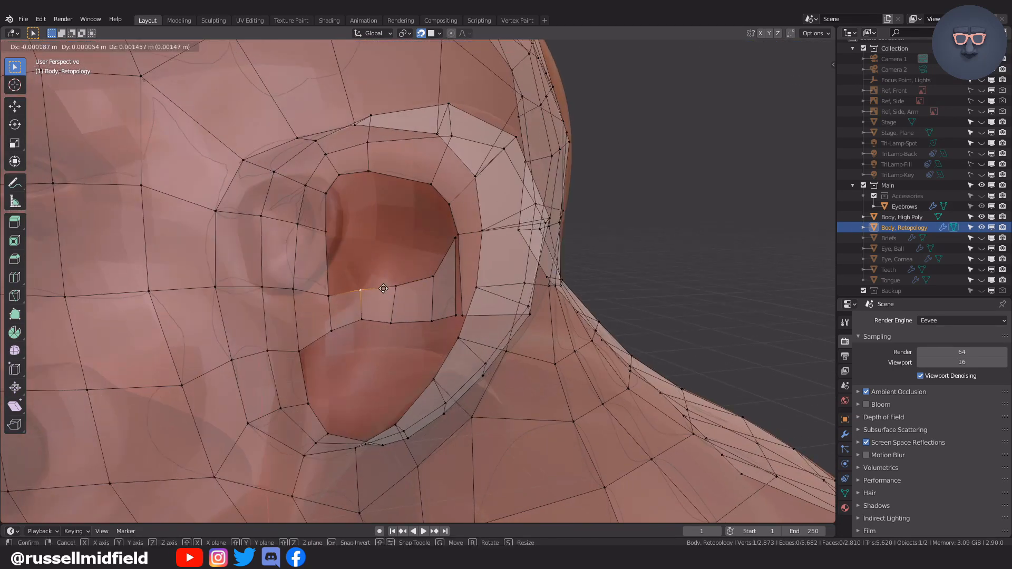
- Extend the inner row of faces down the lower back of the ear's rim
{"action": "middle_click_drag", "start_coordinate": [400, 322], "coordinate": [489, 272]}
{"action": "left_click", "coordinate": [488, 272]}
{"action": "key", "text": "f"}
{"action": "key", "text": "g"}
{"action": "left_click", "coordinate": [544, 259]}
{"action": "key", "text": "alt+z"}
{"action": "key", "text": "alt+z"}
{"action": "left_click", "coordinate": [455, 336]}
{"action": "middle_click_drag", "start_coordinate": [489, 324], "coordinate": [493, 244]}
{"action": "left_click", "coordinate": [498, 319]}
{"action": "key", "text": "alt+z"}
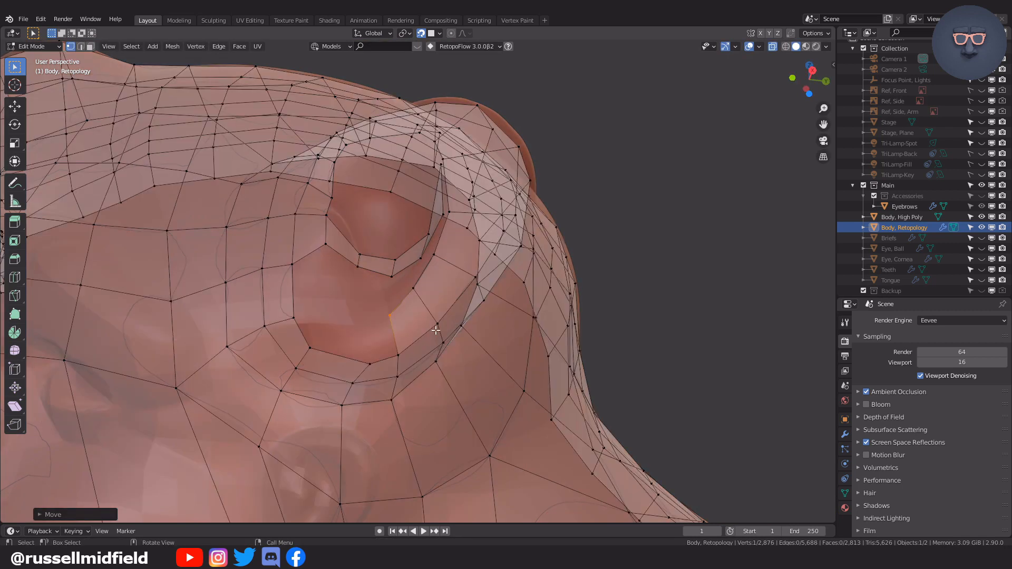
- Fill faces along the bottom of the inner rim and up its front to the strip across the hollow
{"action": "key", "text": "f"}
{"action": "key", "text": "g"}
{"action": "middle_click_drag", "start_coordinate": [332, 345], "coordinate": [344, 354]}
{"action": "key", "text": "f"}
{"action": "key", "text": "g"}
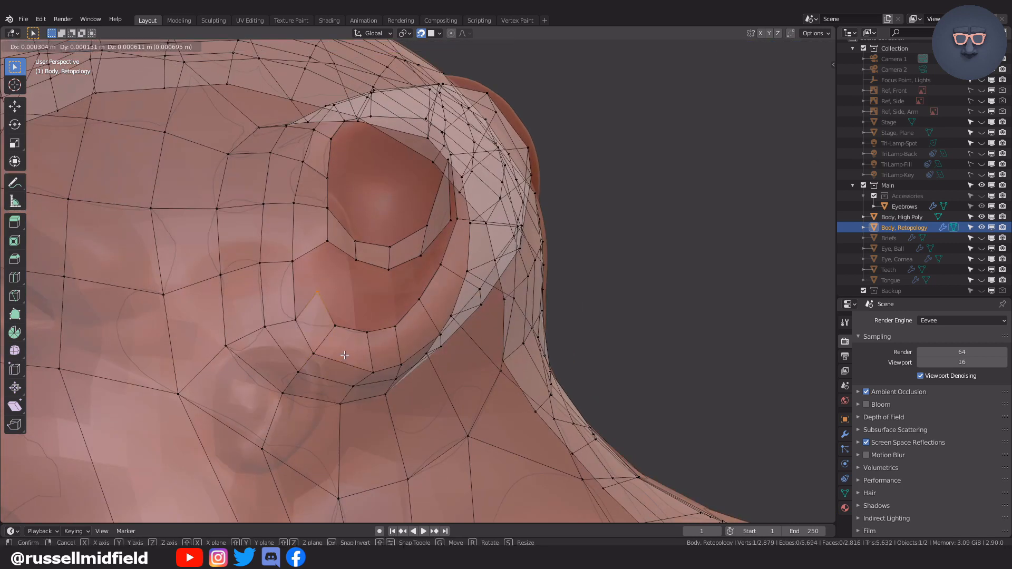
{"action": "middle_click_drag", "start_coordinate": [303, 311], "coordinate": [343, 311]}
{"action": "key", "text": "f"}
{"action": "key", "text": "g"}
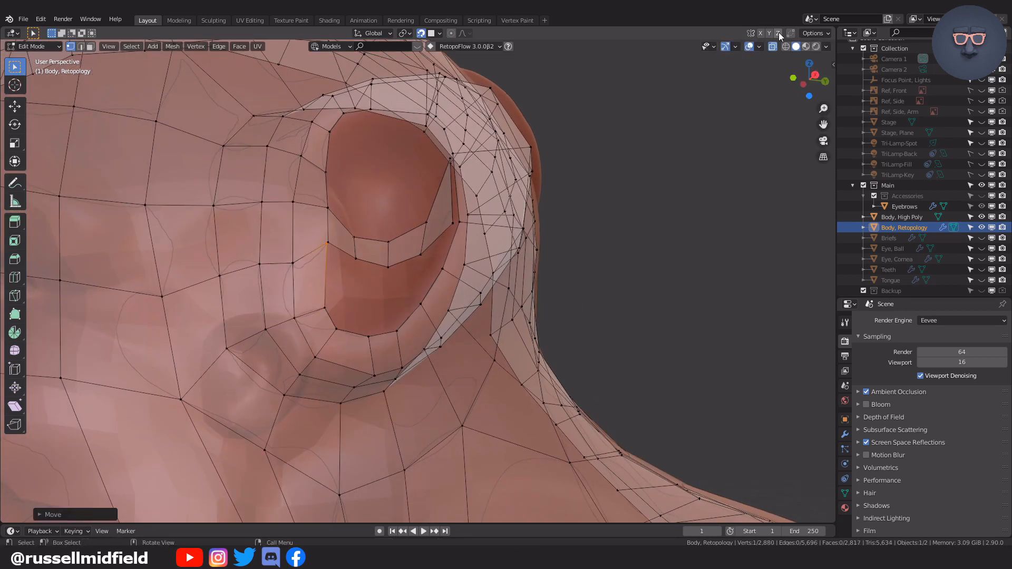
- Turn on Auto Merge and move the last rim vertex onto the strip's front corner to weld them
{"action": "left_click", "coordinate": [790, 34]}
{"action": "middle_click_drag", "start_coordinate": [464, 316], "coordinate": [441, 340]}
{"action": "key", "text": "g"}
{"action": "left_click", "coordinate": [441, 343]}
- Reposition the vertices in front of the ear opening to even out the faces there
{"action": "middle_click_drag", "start_coordinate": [440, 253], "coordinate": [418, 230]}
{"action": "key", "text": "g"}
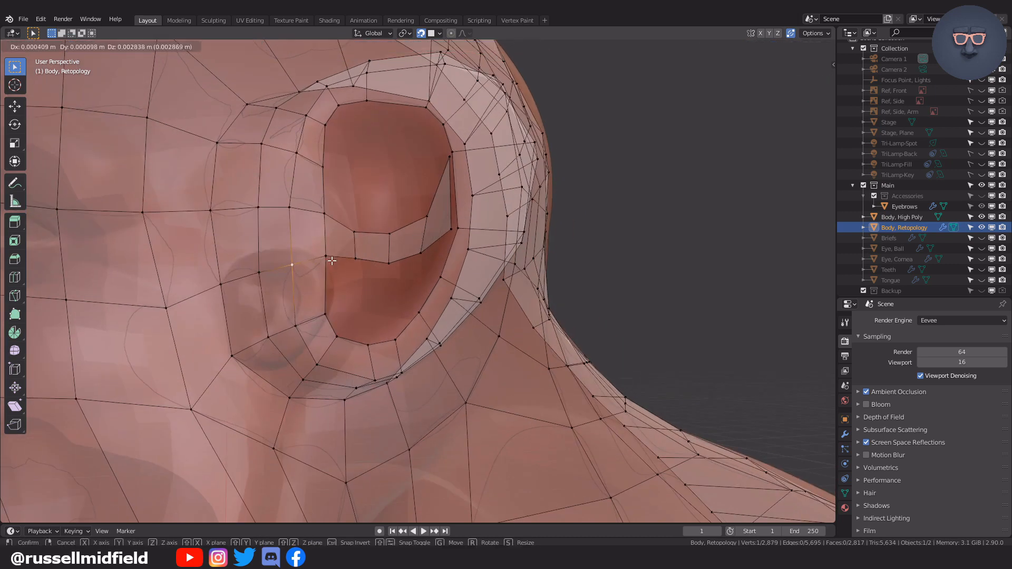
{"action": "left_click", "coordinate": [337, 260]}
{"action": "scroll", "coordinate": [348, 259], "scroll_direction": "down", "scroll_amount": 2}
{"action": "middle_click_drag", "start_coordinate": [364, 255], "coordinate": [337, 270]}
{"action": "scroll", "coordinate": [295, 264], "scroll_direction": "up", "scroll_amount": 2}
{"action": "left_click", "coordinate": [227, 254]}
{"action": "key", "text": "g"}
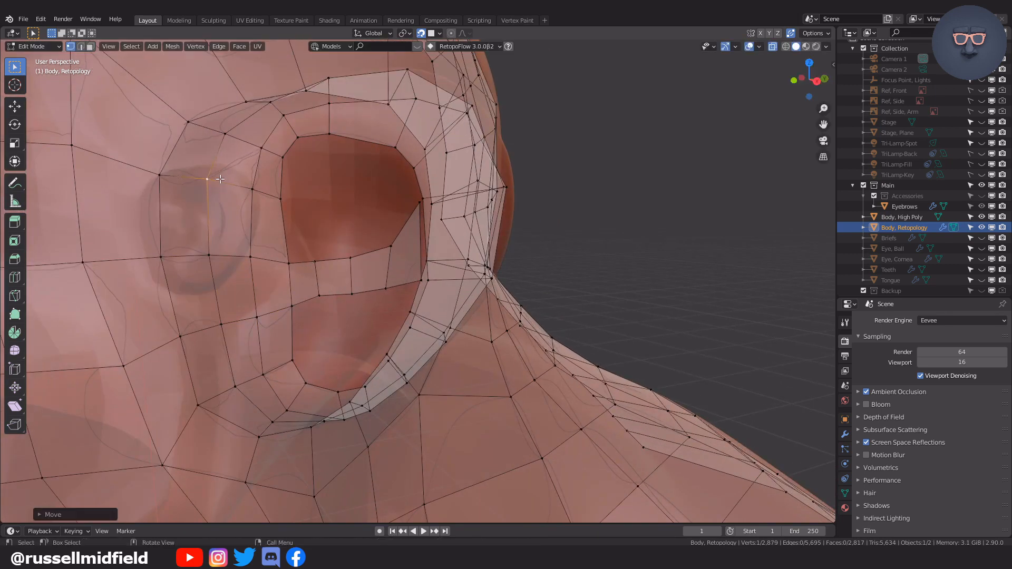
{"action": "middle_click_drag", "start_coordinate": [265, 256], "coordinate": [400, 317]}
{"action": "key", "text": "g"}
{"action": "left_click", "coordinate": [424, 240]}
- Fill a second row of faces above the strip across the ear's hollow, starting from the front rim
{"action": "scroll", "coordinate": [422, 240], "scroll_direction": "down", "scroll_amount": 2}
{"action": "scroll", "coordinate": [343, 327], "scroll_direction": "up", "scroll_amount": 2}
{"action": "left_click", "coordinate": [290, 342]}
{"action": "middle_click_drag", "start_coordinate": [290, 342], "coordinate": [348, 278]}
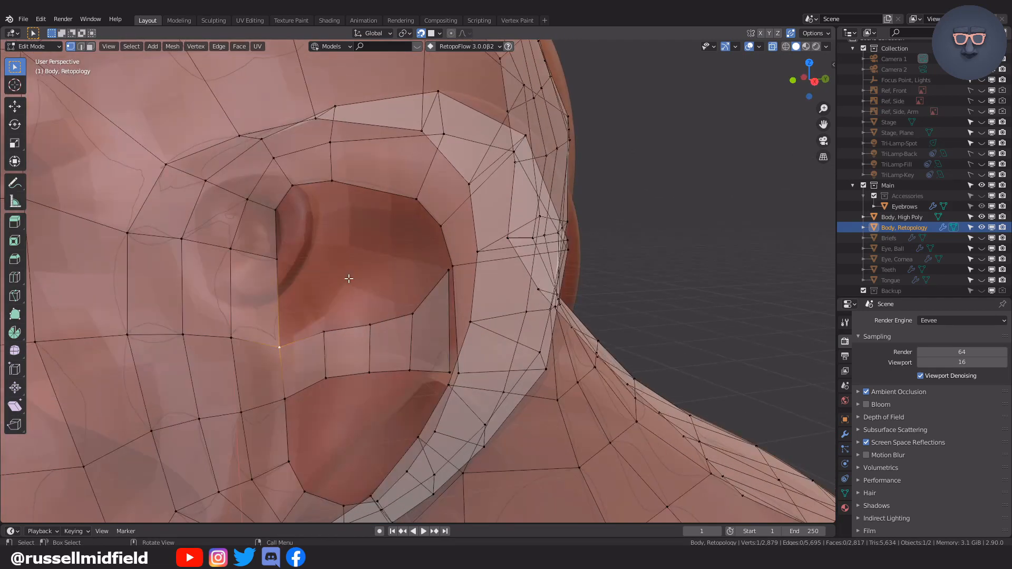
{"action": "left_click", "coordinate": [319, 332]}
{"action": "key", "text": "f"}
{"action": "left_click", "coordinate": [383, 323]}
{"action": "left_click", "coordinate": [379, 323]}
{"action": "key", "text": "f"}
{"action": "left_click", "coordinate": [425, 323]}
{"action": "middle_click_drag", "start_coordinate": [425, 323], "coordinate": [435, 283]}
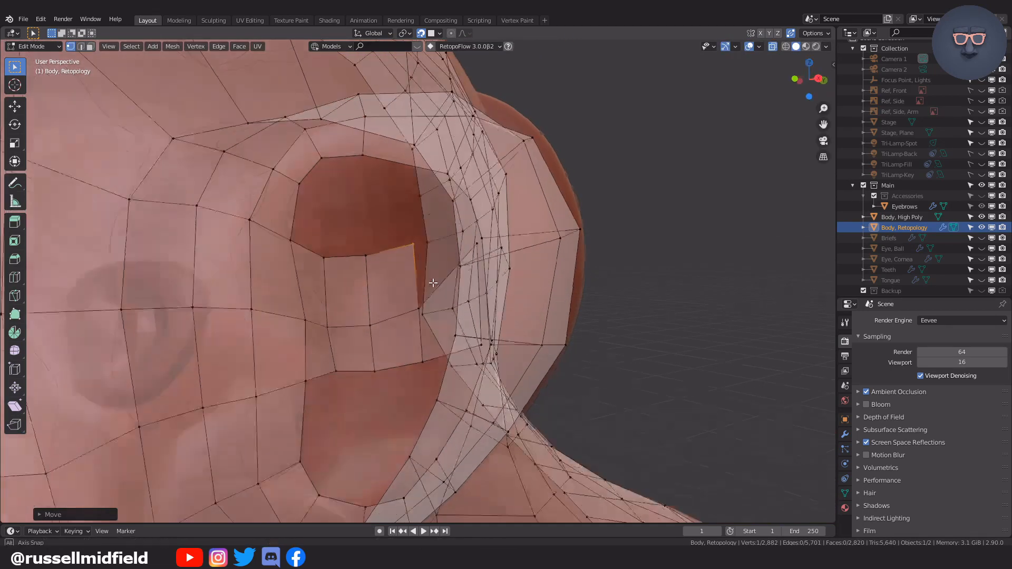
- Extend the second row of faces to the back rim, undoing and redoing the last vertex placement
{"action": "left_click", "coordinate": [425, 315]}
{"action": "key", "text": "f"}
{"action": "key", "text": "g"}
{"action": "left_click", "coordinate": [448, 227]}
{"action": "mouse_move", "coordinate": [447, 224]}
{"action": "middle_mouse_down"}
{"action": "mouse_move", "coordinate": [452, 245]}
{"action": "mouse_move", "coordinate": [449, 226]}
{"action": "middle_mouse_up"}
{"action": "key", "text": "f"}
{"action": "key", "text": "g"}
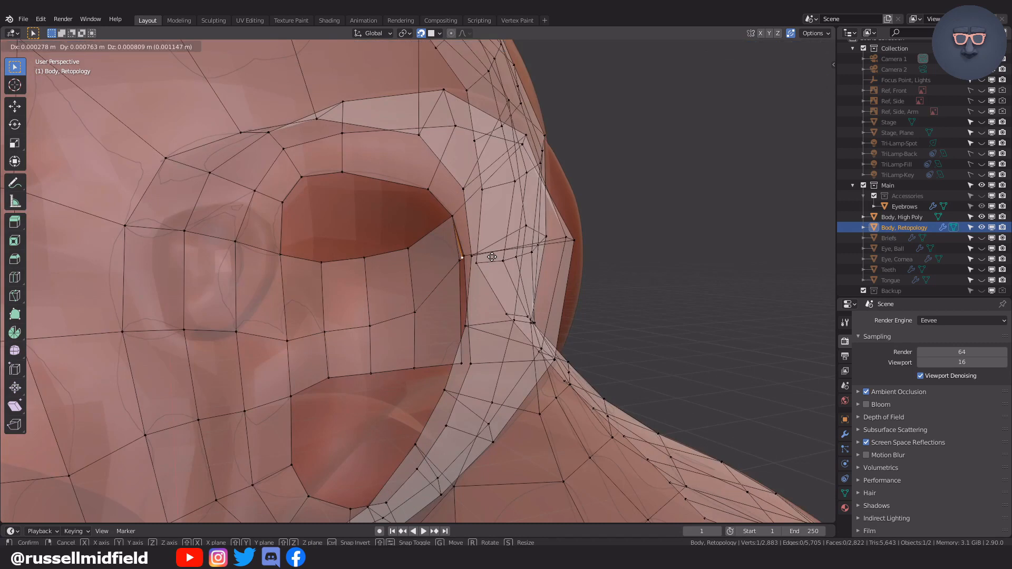
{"action": "key", "text": "ctrl+z"}
{"action": "key", "text": "g"}
{"action": "left_click", "coordinate": [474, 267]}
- Move the vertices at the rear ends of the rows onto the back rim to close the gap
{"action": "middle_click_drag", "start_coordinate": [474, 266], "coordinate": [472, 358]}
{"action": "left_click", "coordinate": [455, 336]}
{"action": "key", "text": "g"}
{"action": "left_click", "coordinate": [473, 328]}
{"action": "key", "text": "g"}
{"action": "left_click", "coordinate": [475, 328]}
{"action": "left_click", "coordinate": [463, 257]}
{"action": "key", "text": "g"}
{"action": "left_click", "coordinate": [468, 274]}
{"action": "key", "text": "g"}
{"action": "left_click", "coordinate": [471, 276]}
- Reposition the vertices along the upper back, top and front of the inner rim to smooth the opening
{"action": "middle_click_drag", "start_coordinate": [427, 253], "coordinate": [484, 242]}
{"action": "left_click", "coordinate": [451, 212]}
{"action": "key", "text": "g"}
{"action": "left_click", "coordinate": [464, 205]}
{"action": "scroll", "coordinate": [465, 211], "scroll_direction": "up", "scroll_amount": 1}
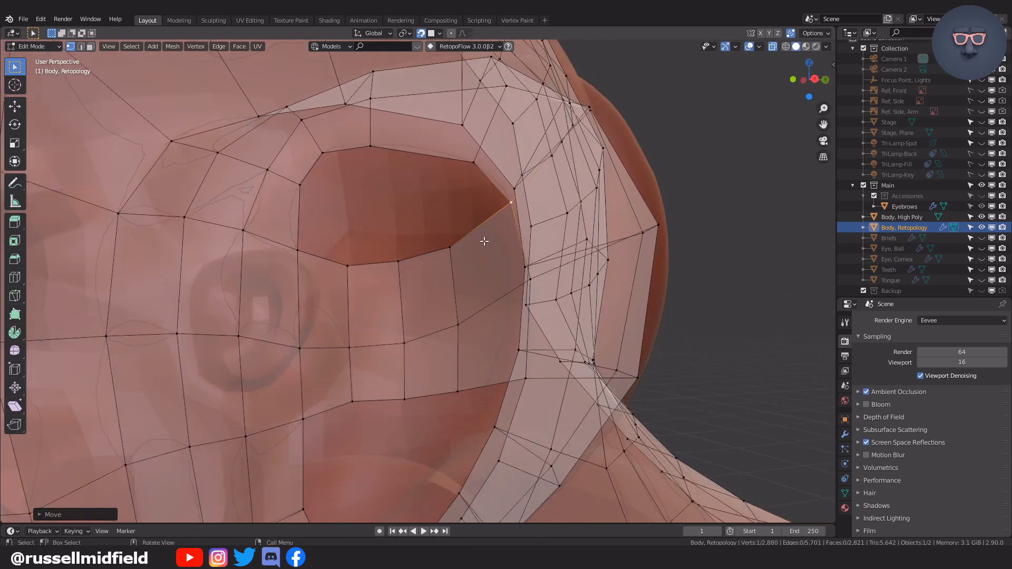
{"action": "scroll", "coordinate": [338, 158], "scroll_direction": "down", "scroll_amount": 1}
{"action": "middle_click_drag", "start_coordinate": [369, 163], "coordinate": [404, 182]}
{"action": "left_click", "coordinate": [399, 211]}
{"action": "key", "text": "g"}
{"action": "left_click", "coordinate": [402, 220]}
{"action": "key", "text": "g"}
{"action": "left_click", "coordinate": [412, 186]}
{"action": "left_click", "coordinate": [337, 204]}
{"action": "key", "text": "g"}
{"action": "left_click", "coordinate": [346, 213]}
{"action": "middle_click_drag", "start_coordinate": [347, 232], "coordinate": [325, 201]}
{"action": "left_click", "coordinate": [360, 224]}
{"action": "key", "text": "g"}
- Edit the Auto Merge threshold in the active tool's options
{"action": "key", "text": "n"}
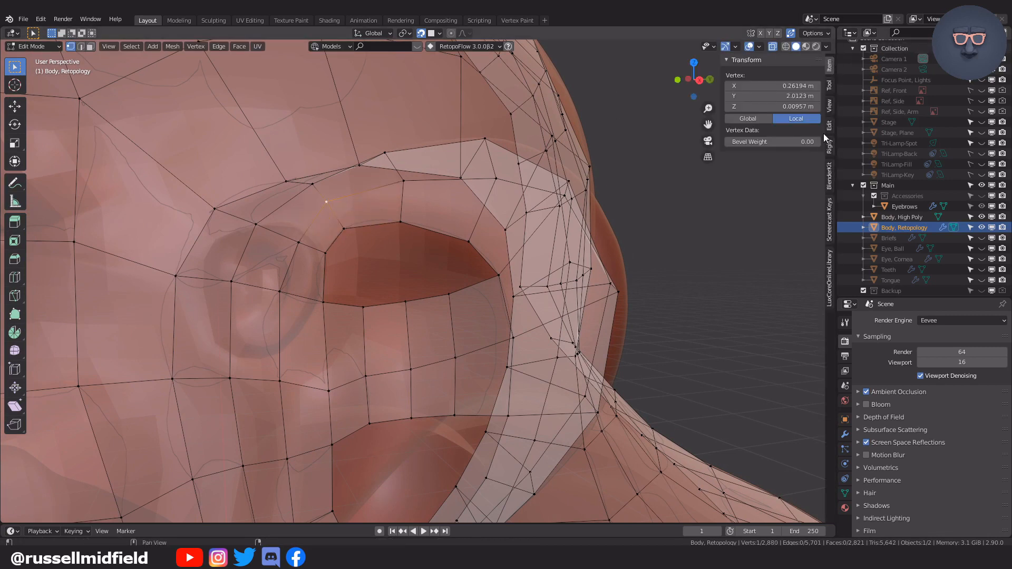
{"action": "left_click", "coordinate": [829, 84]}
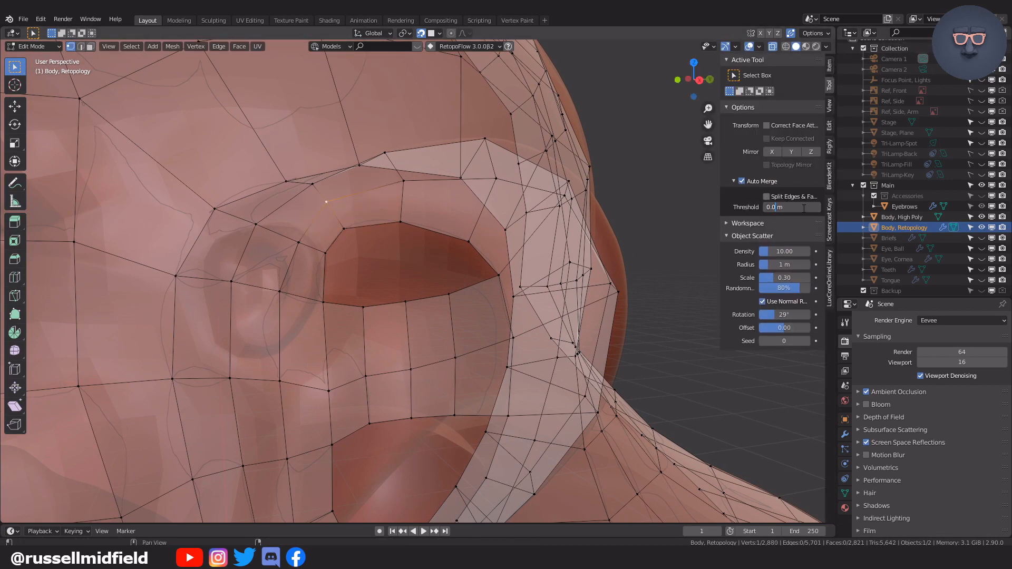
{"action": "key", "text": "n"}
- Fill a third row of faces across the upper hollow and join its rear vertex to the back rim
{"action": "middle_click_drag", "start_coordinate": [360, 245], "coordinate": [388, 293]}
{"action": "key", "text": "f"}
{"action": "left_click", "coordinate": [384, 293]}
{"action": "key", "text": "f"}
{"action": "left_click", "coordinate": [403, 298]}
{"action": "key", "text": "f"}
{"action": "left_click", "coordinate": [500, 288]}
{"action": "mouse_move", "coordinate": [501, 288]}
{"action": "middle_mouse_down"}
{"action": "mouse_move", "coordinate": [464, 305]}
{"action": "mouse_move", "coordinate": [502, 290]}
{"action": "middle_mouse_up"}
{"action": "key", "text": "f"}
{"action": "left_click", "coordinate": [468, 293]}
{"action": "key", "text": "g"}
{"action": "left_click", "coordinate": [503, 290]}
- Examine the vertices and edge loop around the remaining opening in the upper part of the ear's hollow
{"action": "scroll", "coordinate": [496, 293], "scroll_direction": "down", "scroll_amount": 3}
{"action": "left_click", "coordinate": [321, 323], "text": "alt"}
{"action": "scroll", "coordinate": [416, 325], "scroll_direction": "down", "scroll_amount": 3}
{"action": "middle_click_drag", "start_coordinate": [416, 325], "coordinate": [337, 303]}
{"action": "scroll", "coordinate": [403, 292], "scroll_direction": "up", "scroll_amount": 5}
{"action": "left_click", "coordinate": [272, 310]}
{"action": "left_click", "coordinate": [485, 196], "text": "shift"}
{"action": "middle_click_drag", "start_coordinate": [486, 197], "coordinate": [456, 207]}
{"action": "left_click", "coordinate": [543, 232], "text": "shift"}
{"action": "middle_click_drag", "start_coordinate": [543, 232], "coordinate": [554, 272]}
{"action": "scroll", "coordinate": [332, 280], "scroll_direction": "up", "scroll_amount": 2}
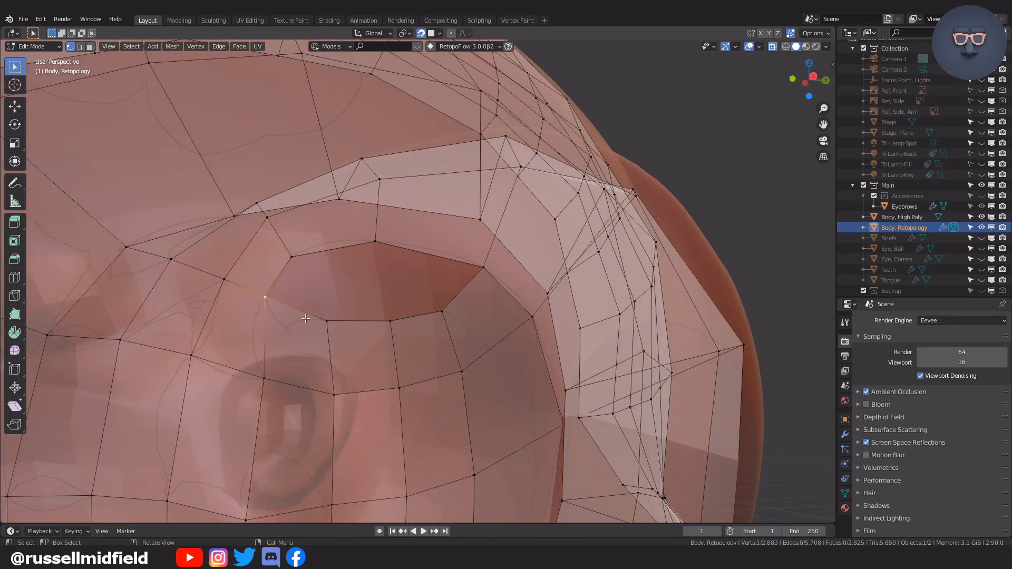
{"action": "scroll", "coordinate": [427, 311], "scroll_direction": "down", "scroll_amount": 4}
{"action": "middle_click_drag", "start_coordinate": [430, 305], "coordinate": [452, 332]}
{"action": "scroll", "coordinate": [454, 307], "scroll_direction": "up", "scroll_amount": 8}
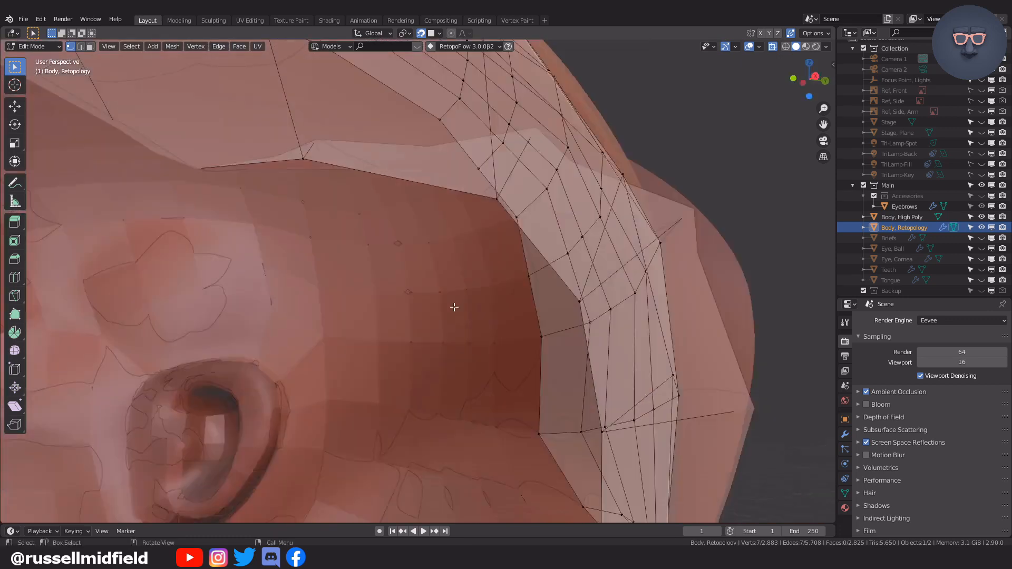
{"action": "scroll", "coordinate": [448, 288], "scroll_direction": "down", "scroll_amount": 2}
- Fill the remaining opening in the upper part of the ear's hollow with faces
{"action": "middle_click_drag", "start_coordinate": [340, 276], "coordinate": [329, 277]}
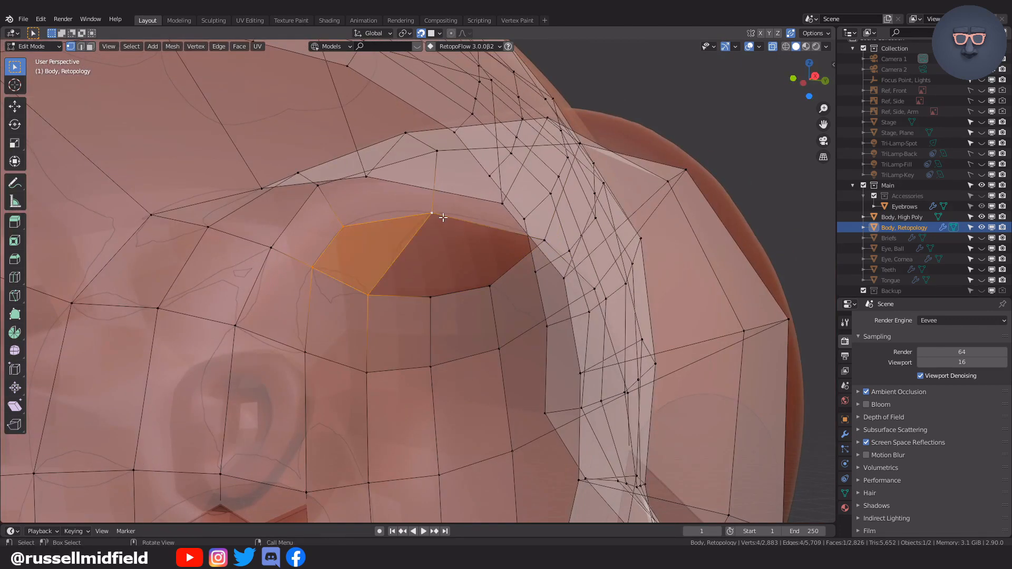
{"action": "middle_click_drag", "start_coordinate": [455, 271], "coordinate": [425, 299]}
{"action": "left_click", "coordinate": [425, 298]}
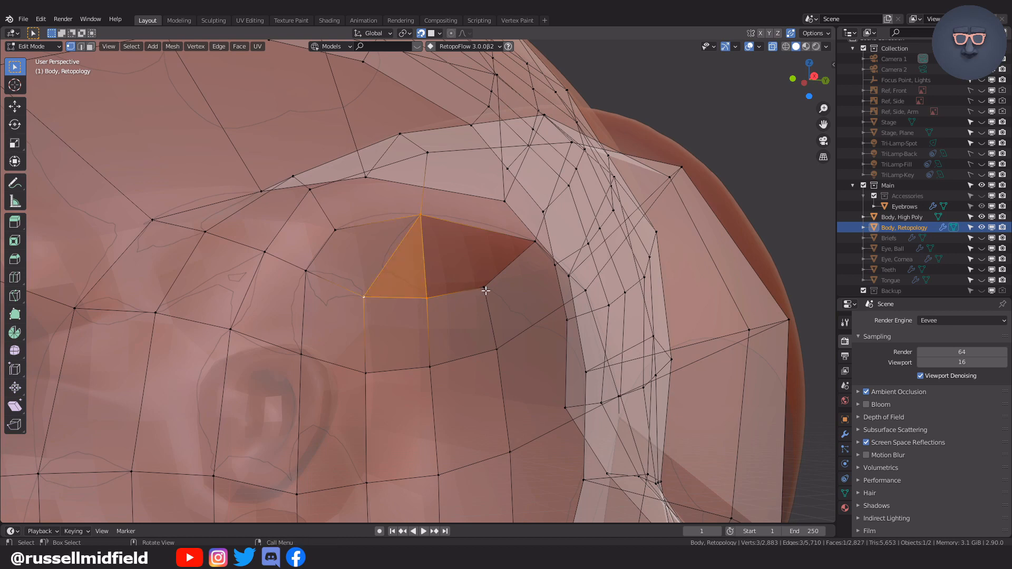
{"action": "key", "text": "f"}
{"action": "middle_click_drag", "start_coordinate": [533, 242], "coordinate": [479, 281]}
{"action": "middle_click_drag", "start_coordinate": [438, 328], "coordinate": [434, 222], "text": "shift"}
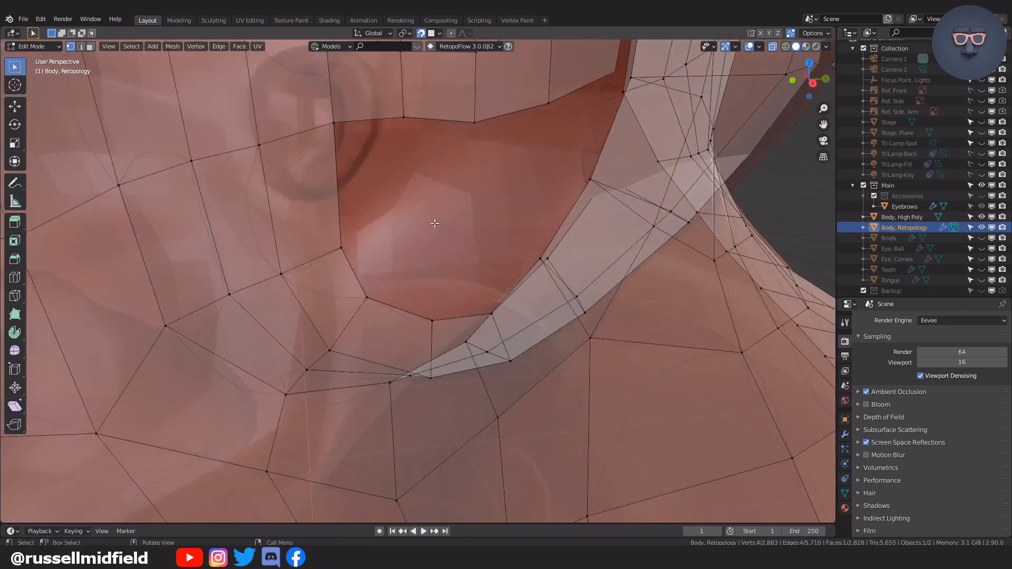
- Fill a row of faces along the upper edge of the remaining opening
{"action": "left_click", "coordinate": [382, 208]}
{"action": "key", "text": "f"}
{"action": "left_click", "coordinate": [407, 248]}
{"action": "middle_click_drag", "start_coordinate": [453, 187], "coordinate": [506, 264]}
{"action": "key", "text": "f"}
{"action": "left_click", "coordinate": [477, 237]}
{"action": "scroll", "coordinate": [504, 258], "scroll_direction": "down", "scroll_amount": 2}
{"action": "key", "text": "f"}
{"action": "left_click", "coordinate": [486, 258]}
{"action": "key", "text": "f"}
{"action": "left_click", "coordinate": [563, 247]}
- Reposition two vertices along the new row's free edge to even out the face spacing
{"action": "middle_click_drag", "start_coordinate": [563, 246], "coordinate": [538, 242]}
{"action": "left_click", "coordinate": [499, 244]}
{"action": "key", "text": "g"}
{"action": "left_click", "coordinate": [455, 244]}
{"action": "middle_click_drag", "start_coordinate": [454, 244], "coordinate": [428, 232]}
{"action": "left_click", "coordinate": [396, 253]}
{"action": "key", "text": "g"}
{"action": "left_click", "coordinate": [409, 252]}
- Bridge the row's free edge to the lower rim with faces, closing the rest of the opening
{"action": "left_click", "coordinate": [378, 315]}
{"action": "middle_click_drag", "start_coordinate": [444, 308], "coordinate": [400, 315]}
{"action": "key", "text": "f"}
{"action": "left_click", "coordinate": [435, 309]}
{"action": "left_click", "coordinate": [414, 294]}
{"action": "left_click", "coordinate": [442, 367], "text": "shift"}
{"action": "key", "text": "f"}
{"action": "middle_click_drag", "start_coordinate": [481, 343], "coordinate": [458, 326]}
{"action": "left_click", "coordinate": [467, 283]}
{"action": "left_click", "coordinate": [442, 368], "text": "shift"}
{"action": "key", "text": "f"}
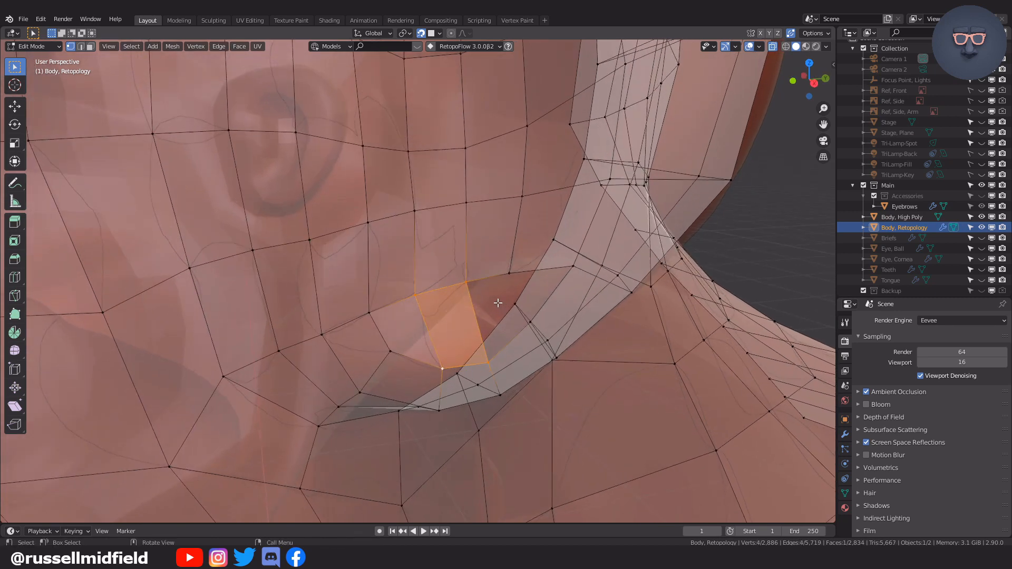
{"action": "key", "text": "f"}
- Extrude the edge at the middle of the lower lip inward over the lip towards the mouth's interior
{"action": "scroll", "coordinate": [564, 324], "scroll_direction": "down", "scroll_amount": 5}
{"action": "middle_click_drag", "start_coordinate": [561, 324], "coordinate": [548, 284]}
{"action": "scroll", "coordinate": [578, 310], "scroll_direction": "down", "scroll_amount": 4}
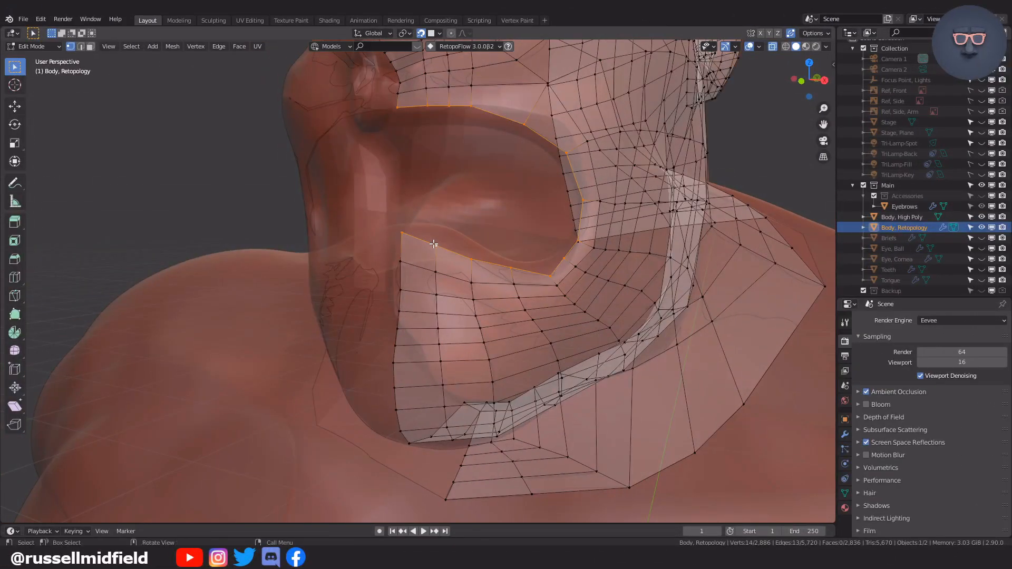
{"action": "middle_click_drag", "start_coordinate": [433, 244], "coordinate": [420, 199]}
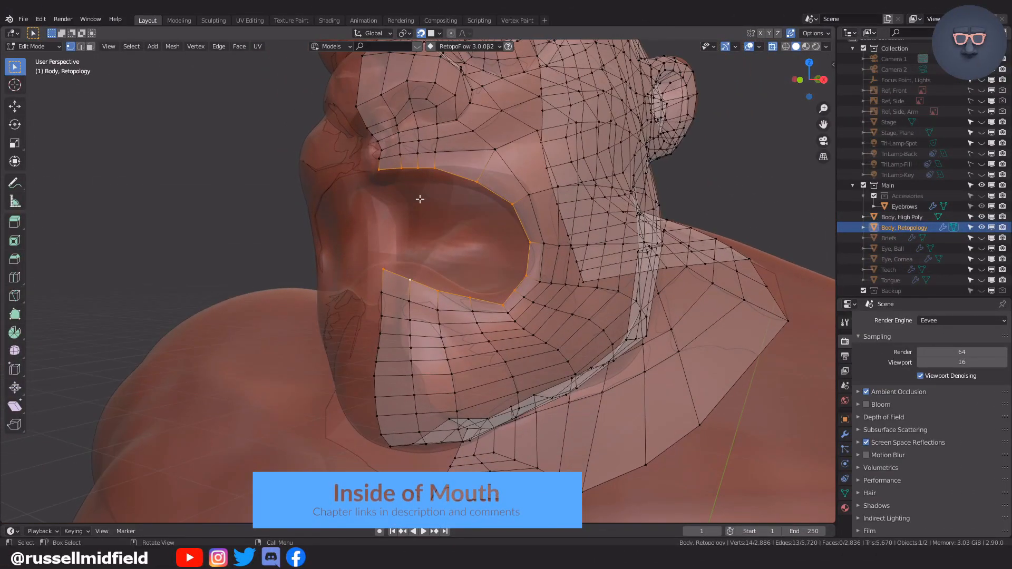
{"action": "middle_click_drag", "start_coordinate": [480, 300], "coordinate": [509, 335]}
{"action": "scroll", "coordinate": [515, 320], "scroll_direction": "up", "scroll_amount": 2}
{"action": "key", "text": "alt+z"}
{"action": "left_click", "coordinate": [372, 333]}
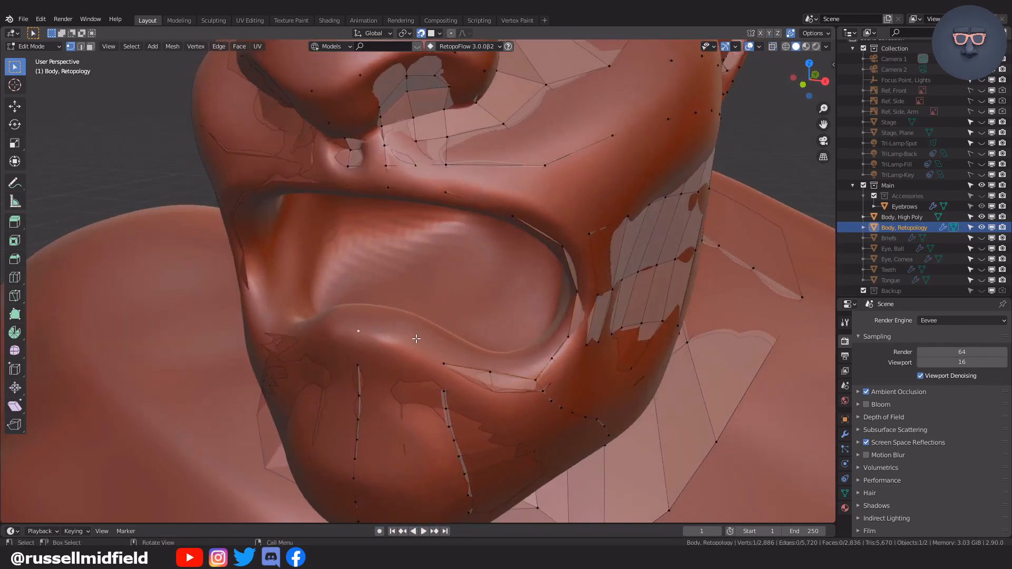
{"action": "key", "text": "alt+z"}
{"action": "left_click", "coordinate": [417, 339], "text": "shift"}
{"action": "middle_click_drag", "start_coordinate": [416, 339], "coordinate": [422, 358]}
{"action": "left_click", "coordinate": [431, 318]}
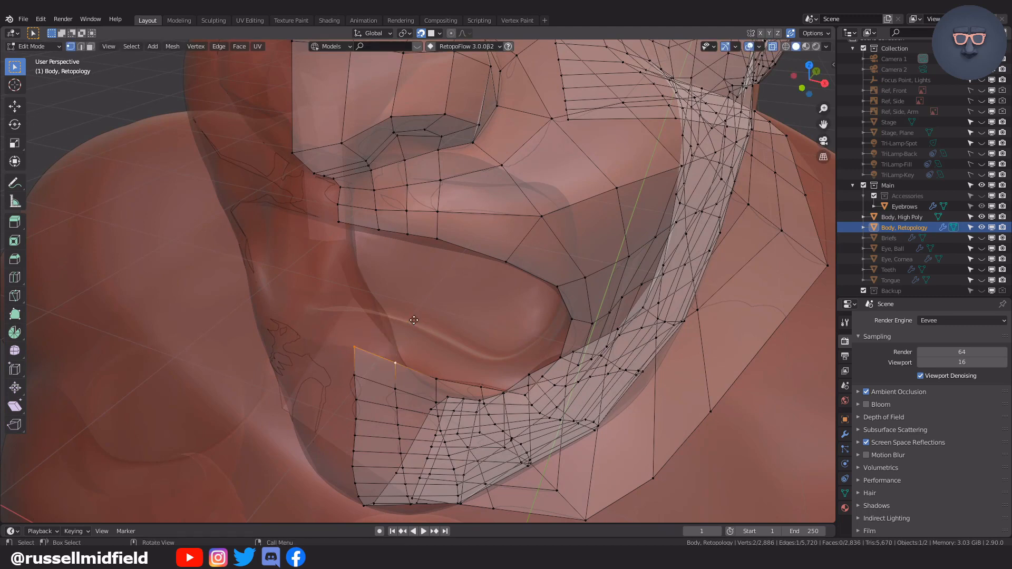
{"action": "key", "text": "g"}
{"action": "left_click", "coordinate": [427, 321]}
- Adjust the position of the extruded edge so it follows the sculpted inner side of the lower lip
{"action": "middle_click_drag", "start_coordinate": [411, 324], "coordinate": [402, 327]}
{"action": "scroll", "coordinate": [402, 326], "scroll_direction": "up", "scroll_amount": 2}
{"action": "key", "text": "alt+z"}
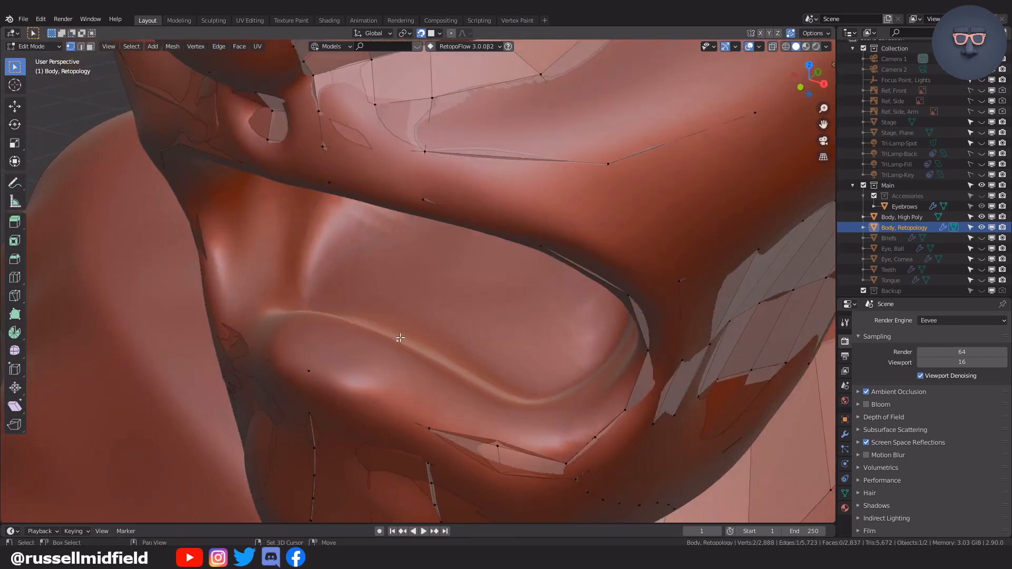
{"action": "scroll", "coordinate": [401, 338], "scroll_direction": "down", "scroll_amount": 3}
{"action": "key", "text": "alt+z"}
{"action": "middle_click_drag", "start_coordinate": [457, 300], "coordinate": [469, 343]}
{"action": "key", "text": "g"}
{"action": "left_click", "coordinate": [487, 333]}
{"action": "key", "text": "g"}
{"action": "left_click", "coordinate": [423, 339]}
- Extrude the lower lip's centre edge repeatedly into a strip of faces up the inside of the mouth
{"action": "key", "text": "e"}
{"action": "left_click", "coordinate": [492, 302]}
{"action": "mouse_move", "coordinate": [493, 301]}
{"action": "middle_mouse_down"}
{"action": "mouse_move", "coordinate": [484, 309]}
{"action": "mouse_move", "coordinate": [479, 298]}
{"action": "middle_mouse_up"}
{"action": "key", "text": "e"}
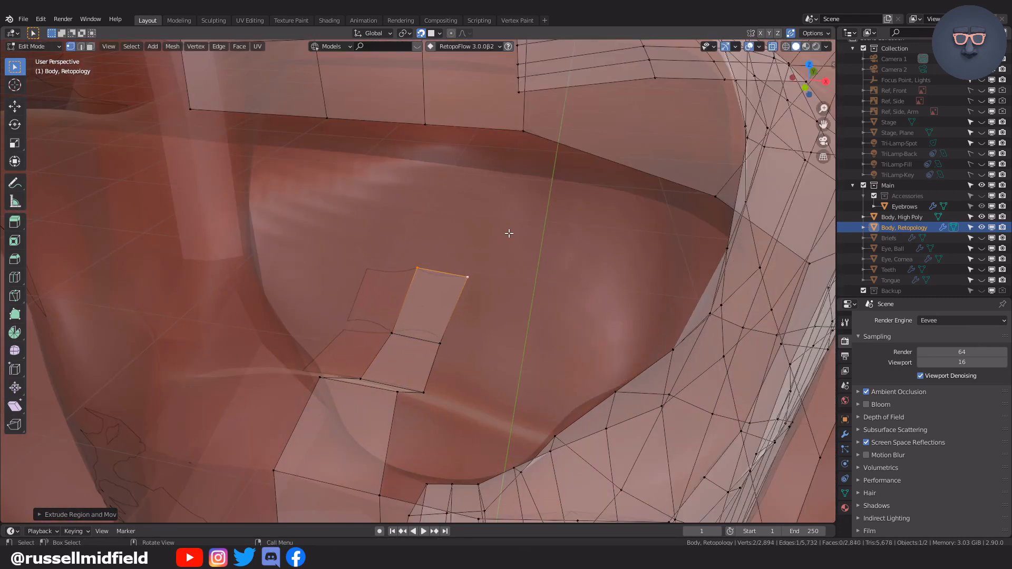
{"action": "key", "text": "e"}
{"action": "mouse_move", "coordinate": [551, 286]}
{"action": "middle_mouse_down"}
{"action": "mouse_move", "coordinate": [556, 241]}
{"action": "mouse_move", "coordinate": [543, 296]}
{"action": "middle_mouse_up"}
{"action": "left_click", "coordinate": [535, 216]}
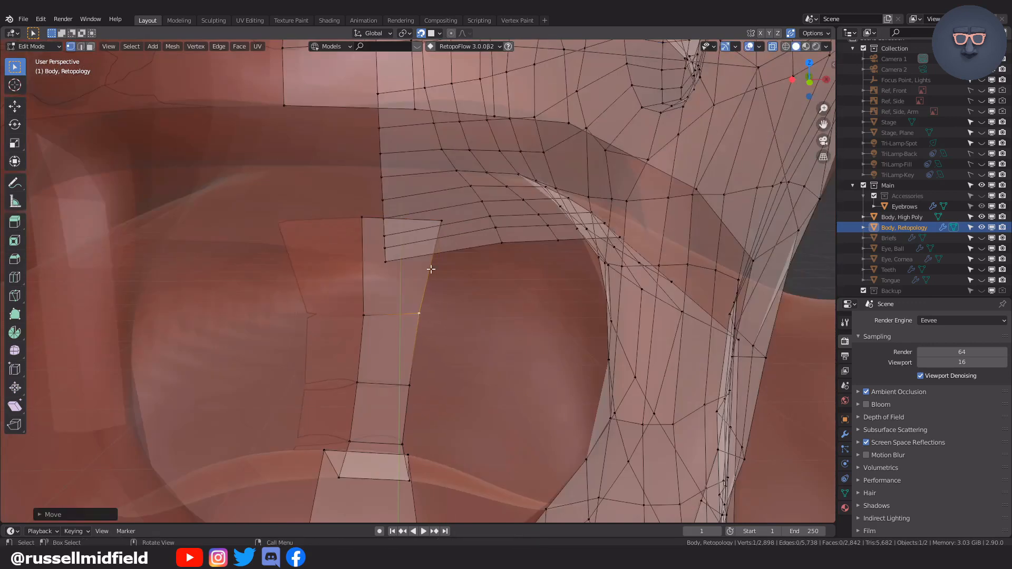
- Extrude the strip's end edge one more face towards the roof of the mouth
{"action": "middle_click_drag", "start_coordinate": [466, 231], "coordinate": [454, 277]}
{"action": "left_click", "coordinate": [370, 347], "text": "shift"}
{"action": "middle_click_drag", "start_coordinate": [388, 338], "coordinate": [398, 358]}
{"action": "key", "text": "e"}
{"action": "left_click", "coordinate": [400, 250]}
{"action": "middle_click_drag", "start_coordinate": [401, 251], "coordinate": [434, 281]}
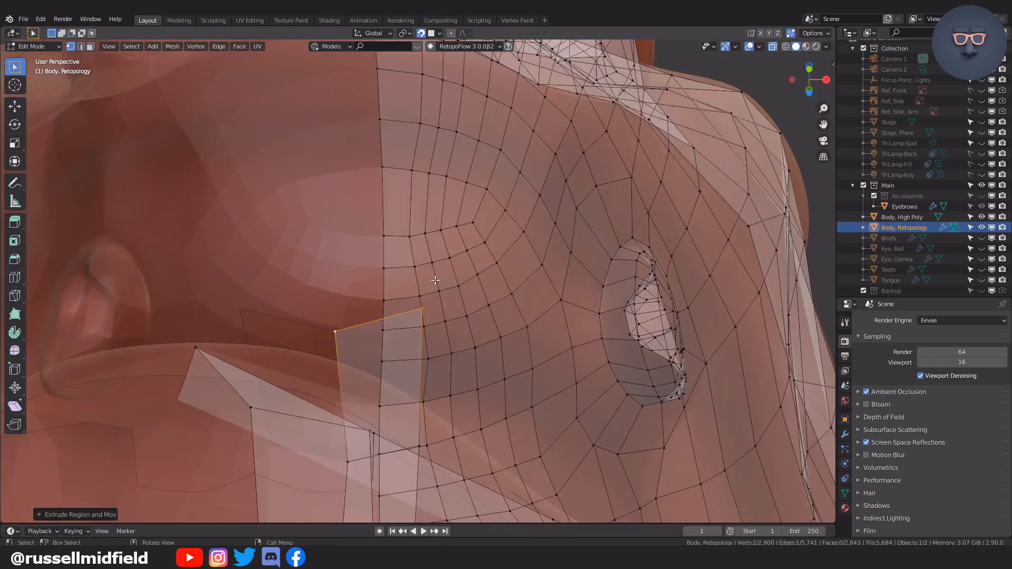
- Continue extruding the centre strip towards the inside of the upper lip and adjust its end vertices
{"action": "left_click", "coordinate": [446, 243]}
{"action": "middle_click_drag", "start_coordinate": [446, 242], "coordinate": [448, 380]}
{"action": "key", "text": "g"}
{"action": "left_click", "coordinate": [437, 367]}
{"action": "key", "text": "e"}
{"action": "left_click", "coordinate": [416, 337]}
{"action": "middle_click_drag", "start_coordinate": [416, 337], "coordinate": [397, 345]}
{"action": "key", "text": "e"}
{"action": "left_click", "coordinate": [360, 339]}
{"action": "key", "text": "g"}
- Fill a row of faces along the inner lower lip towards the corner of the mouth
{"action": "middle_click_drag", "start_coordinate": [426, 301], "coordinate": [562, 376]}
{"action": "left_click", "coordinate": [472, 387]}
{"action": "key", "text": "f"}
{"action": "left_click", "coordinate": [493, 418]}
{"action": "key", "text": "alt+z"}
{"action": "key", "text": "f"}
{"action": "left_click", "coordinate": [550, 358]}
{"action": "left_click", "coordinate": [602, 414]}
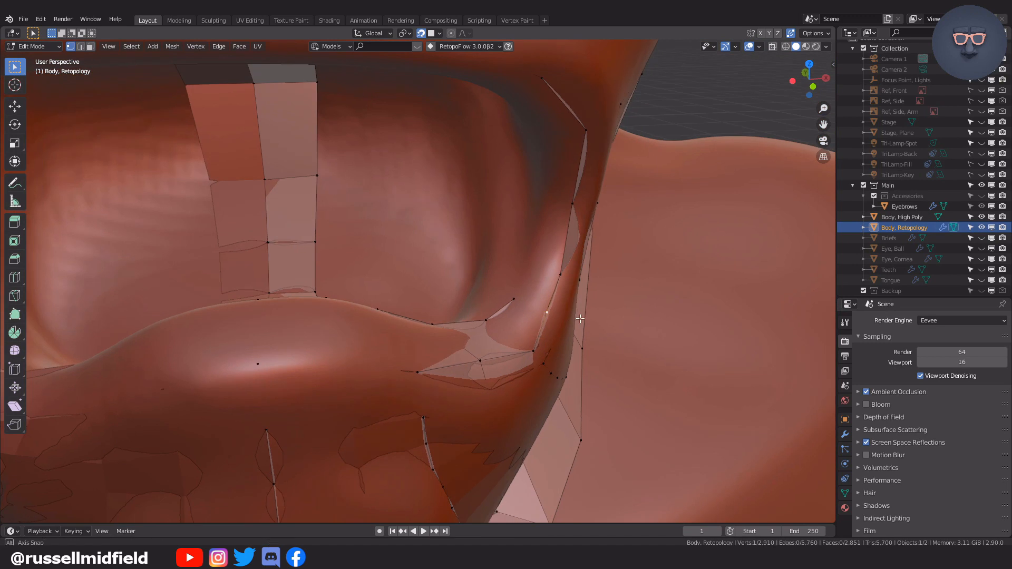
{"action": "left_click", "coordinate": [543, 325]}
{"action": "key", "text": "f"}
{"action": "left_click", "coordinate": [596, 320]}
- Continue the inner lip row of faces around the mouth corner and along the upper lip
{"action": "middle_click_drag", "start_coordinate": [593, 320], "coordinate": [558, 339]}
{"action": "left_click", "coordinate": [545, 340]}
{"action": "key", "text": "f"}
{"action": "middle_click_drag", "start_coordinate": [553, 270], "coordinate": [567, 317]}
{"action": "key", "text": "f"}
{"action": "left_click", "coordinate": [562, 321]}
{"action": "left_click", "coordinate": [612, 377]}
{"action": "left_click", "coordinate": [627, 380]}
{"action": "key", "text": "f"}
{"action": "left_click", "coordinate": [627, 380]}
{"action": "middle_click_drag", "start_coordinate": [422, 252], "coordinate": [394, 247]}
{"action": "key", "text": "f"}
{"action": "key", "text": "f"}
{"action": "left_click", "coordinate": [441, 269]}
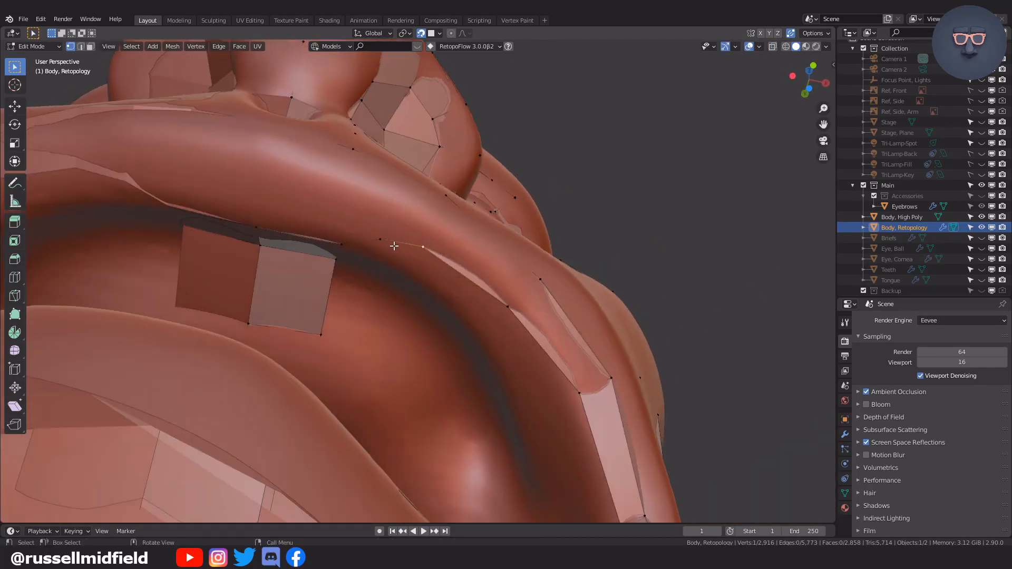
- Reposition the vertices along the inside of the upper lip to smooth the row's spacing
{"action": "key", "text": "g"}
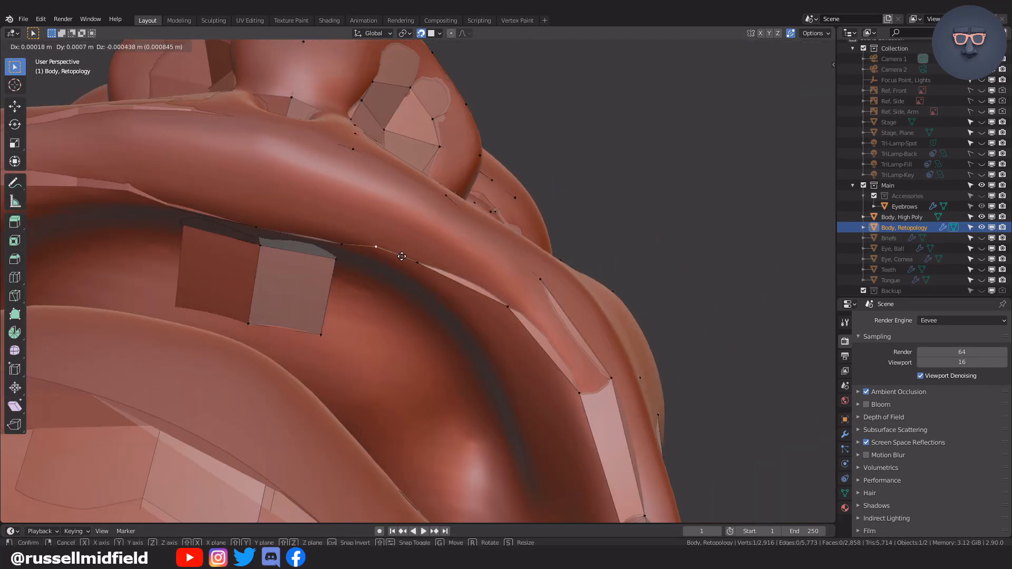
{"action": "middle_click_drag", "start_coordinate": [547, 331], "coordinate": [501, 266]}
{"action": "key", "text": "g"}
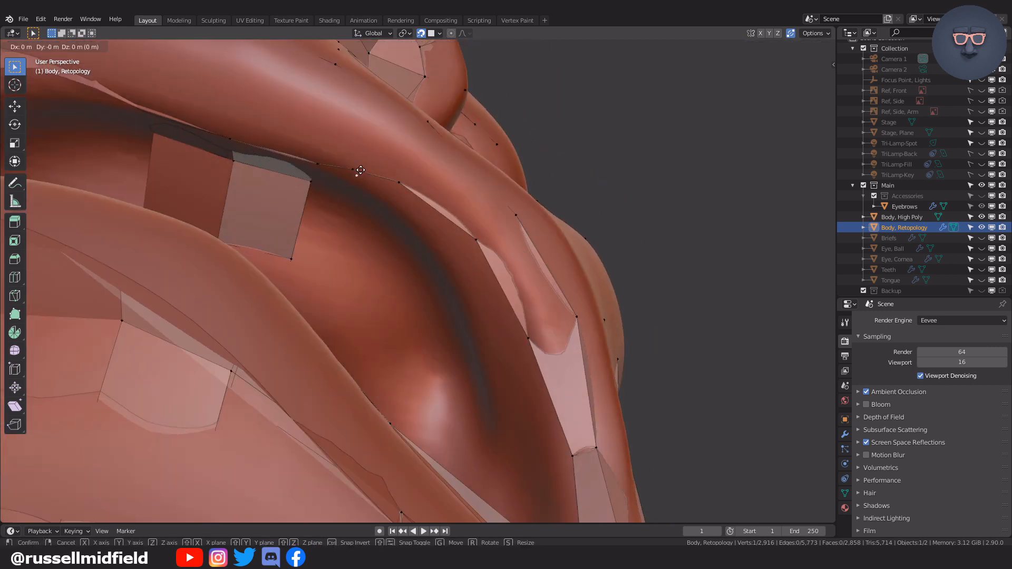
{"action": "left_click", "coordinate": [490, 229]}
{"action": "middle_click_drag", "start_coordinate": [490, 229], "coordinate": [348, 209]}
{"action": "key", "text": "g"}
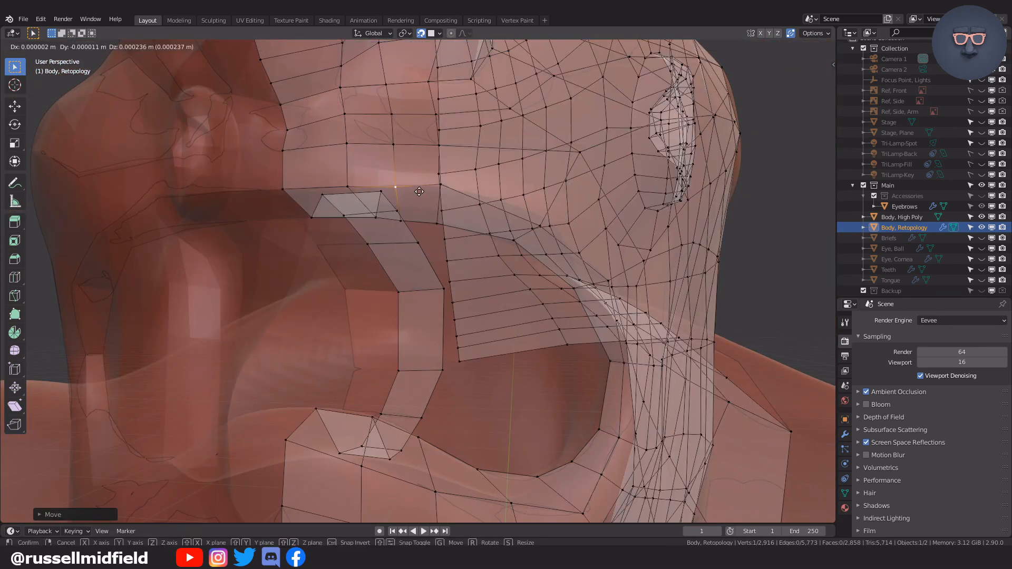
{"action": "middle_click_drag", "start_coordinate": [474, 206], "coordinate": [411, 404]}
{"action": "key", "text": "g"}
{"action": "left_click", "coordinate": [480, 209]}
- Fill a column of faces beside the centre strip inside the mouth, starting from the inner lip row
{"action": "key", "text": "alt+z"}
{"action": "left_click", "coordinate": [301, 292]}
{"action": "key", "text": "f"}
{"action": "left_click", "coordinate": [338, 305]}
{"action": "left_click", "coordinate": [375, 339]}
{"action": "key", "text": "f"}
{"action": "left_click", "coordinate": [409, 385]}
{"action": "left_click", "coordinate": [352, 357]}
{"action": "mouse_move", "coordinate": [352, 357]}
{"action": "middle_mouse_down"}
{"action": "mouse_move", "coordinate": [384, 396]}
{"action": "mouse_move", "coordinate": [337, 362]}
{"action": "middle_mouse_up"}
{"action": "key", "text": "f"}
{"action": "left_click", "coordinate": [375, 385]}
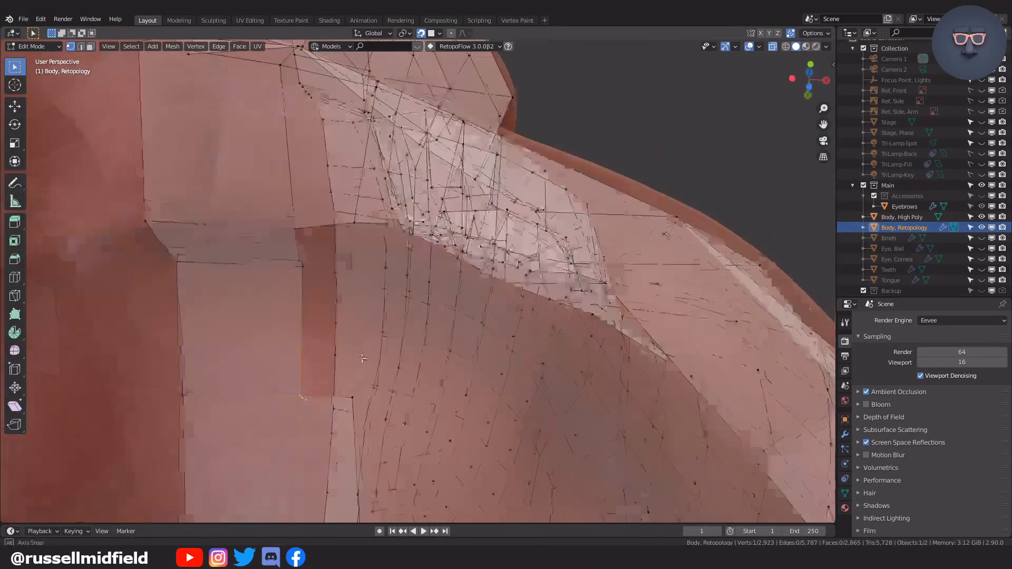
{"action": "key", "text": "f"}
{"action": "left_click", "coordinate": [329, 295]}
{"action": "left_click", "coordinate": [306, 273]}
- Extend the faces beside the centre strip along the inner wall of the mouth
{"action": "middle_click_drag", "start_coordinate": [306, 273], "coordinate": [360, 371]}
{"action": "key", "text": "f"}
{"action": "left_click", "coordinate": [339, 366]}
{"action": "scroll", "coordinate": [360, 371], "scroll_direction": "up", "scroll_amount": 3}
{"action": "left_click", "coordinate": [360, 371]}
{"action": "middle_click_drag", "start_coordinate": [368, 289], "coordinate": [374, 412]}
{"action": "key", "text": "F2"}
{"action": "middle_click_drag", "start_coordinate": [383, 372], "coordinate": [404, 386]}
{"action": "key", "text": "F2"}
{"action": "key", "text": "F2"}
{"action": "middle_click_drag", "start_coordinate": [366, 417], "coordinate": [391, 404]}
{"action": "key", "text": "F2"}
{"action": "middle_click_drag", "start_coordinate": [370, 341], "coordinate": [401, 367]}
{"action": "key", "text": "f"}
- Continue filling faces along the inner wall of the mouth beside the existing centre strips
{"action": "left_click", "coordinate": [399, 338]}
{"action": "mouse_move", "coordinate": [398, 316]}
{"action": "middle_mouse_down"}
{"action": "mouse_move", "coordinate": [395, 348]}
{"action": "mouse_move", "coordinate": [373, 352]}
{"action": "mouse_move", "coordinate": [401, 332]}
{"action": "middle_mouse_up"}
{"action": "left_click", "coordinate": [387, 348]}
{"action": "key", "text": "f"}
{"action": "left_click", "coordinate": [370, 354]}
{"action": "key", "text": "alt+z"}
{"action": "key", "text": "g"}
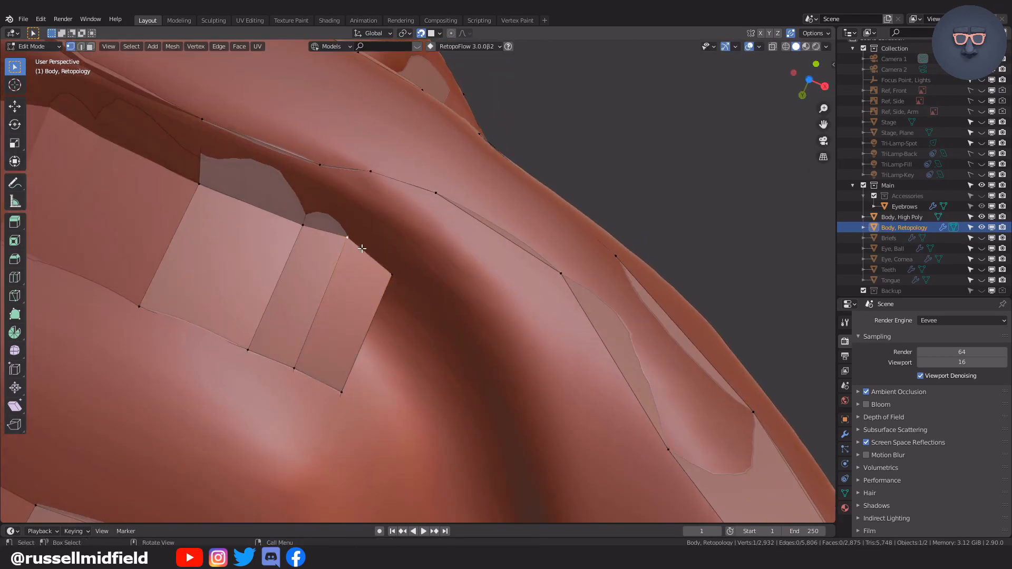
- Reposition the new column's edge vertex and fill more faces outward along the inner mouth wall
{"action": "key", "text": "g"}
{"action": "left_click", "coordinate": [389, 185]}
{"action": "scroll", "coordinate": [392, 211], "scroll_direction": "down", "scroll_amount": 3}
{"action": "middle_click_drag", "start_coordinate": [395, 237], "coordinate": [352, 364]}
{"action": "scroll", "coordinate": [359, 318], "scroll_direction": "up", "scroll_amount": 3}
{"action": "key", "text": "f"}
{"action": "key", "text": "f"}
{"action": "middle_click_drag", "start_coordinate": [348, 312], "coordinate": [359, 378]}
{"action": "key", "text": "f"}
{"action": "left_click", "coordinate": [388, 311]}
{"action": "key", "text": "f"}
{"action": "left_click", "coordinate": [343, 369]}
{"action": "left_click", "coordinate": [284, 369]}
- Fill faces in the corner between the upper and lower strips on the inner mouth wall
{"action": "middle_click_drag", "start_coordinate": [296, 372], "coordinate": [337, 378]}
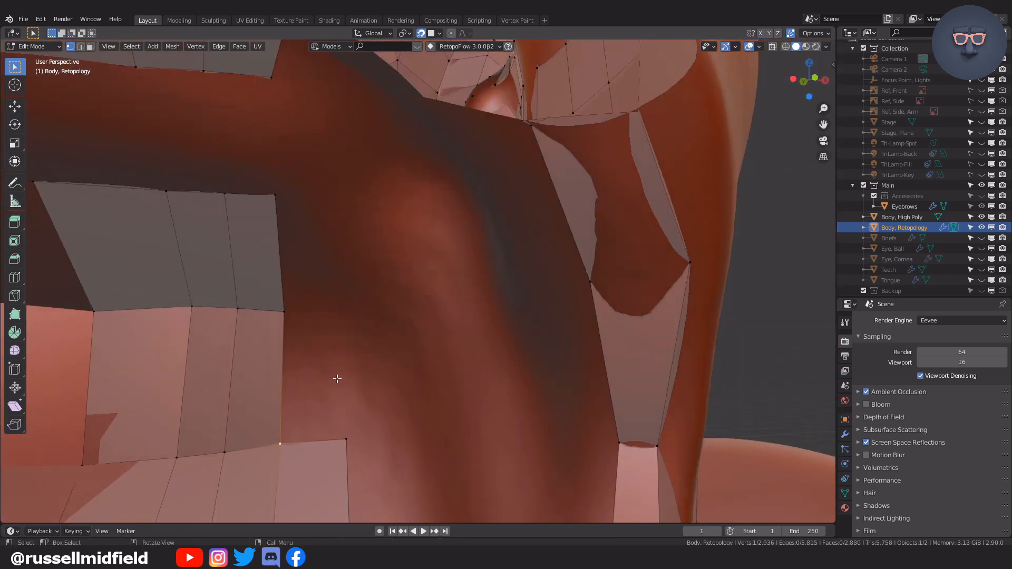
{"action": "left_click", "coordinate": [290, 314]}
{"action": "key", "text": "f"}
{"action": "middle_click_drag", "start_coordinate": [293, 315], "coordinate": [299, 355]}
{"action": "left_click", "coordinate": [325, 346]}
{"action": "left_click", "coordinate": [315, 343]}
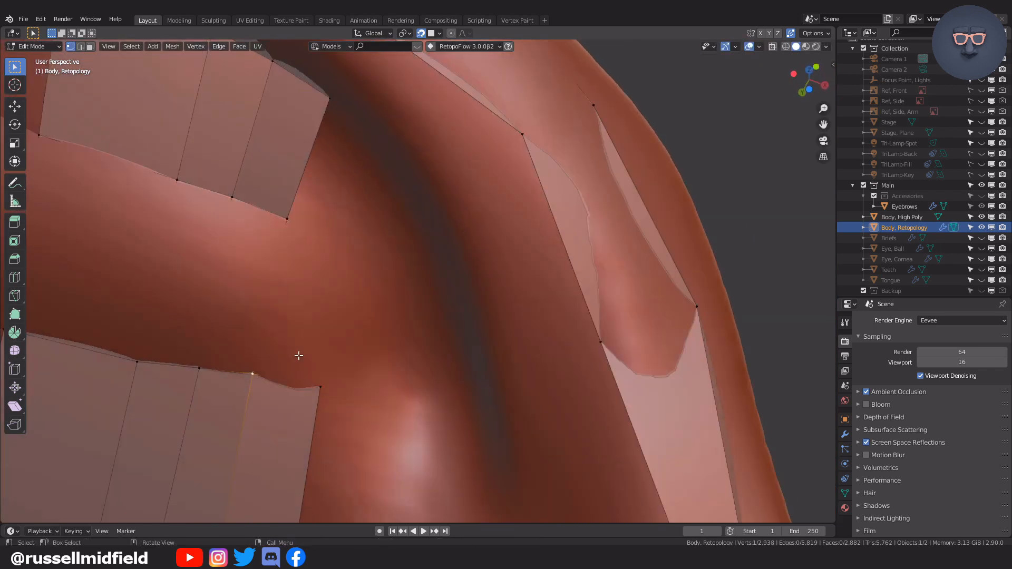
{"action": "key", "text": "f"}
- Reposition the outer edge vertices of the inner mouth grid to even out their spacing
{"action": "key", "text": "alt+z"}
{"action": "scroll", "coordinate": [327, 299], "scroll_direction": "up", "scroll_amount": 4}
{"action": "middle_click_drag", "start_coordinate": [314, 312], "coordinate": [337, 321], "text": "shift"}
{"action": "key", "text": "alt+z"}
{"action": "left_click", "coordinate": [361, 300]}
{"action": "middle_click_drag", "start_coordinate": [400, 311], "coordinate": [361, 337]}
{"action": "left_click", "coordinate": [444, 324]}
{"action": "middle_click_drag", "start_coordinate": [443, 323], "coordinate": [335, 388]}
{"action": "key", "text": "g"}
{"action": "left_click", "coordinate": [400, 327]}
{"action": "left_click", "coordinate": [371, 332]}
{"action": "key", "text": "g"}
{"action": "left_click", "coordinate": [359, 321]}
{"action": "key", "text": "alt+z"}
{"action": "scroll", "coordinate": [402, 343], "scroll_direction": "up", "scroll_amount": 4}
{"action": "key", "text": "alt+z"}
{"action": "key", "text": "ctrl+z"}
{"action": "left_click", "coordinate": [346, 386]}
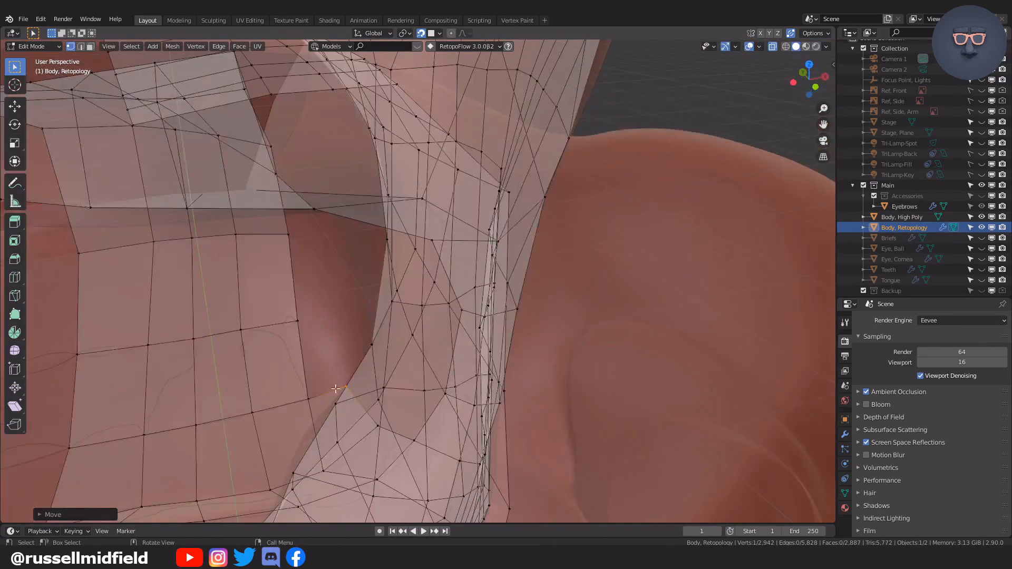
- Fill another column of faces on the cheek side of the inner mouth grid, up towards the roof
{"action": "key", "text": "f"}
{"action": "middle_click_drag", "start_coordinate": [305, 316], "coordinate": [316, 377]}
{"action": "left_click", "coordinate": [317, 340]}
{"action": "key", "text": "f"}
{"action": "key", "text": "e"}
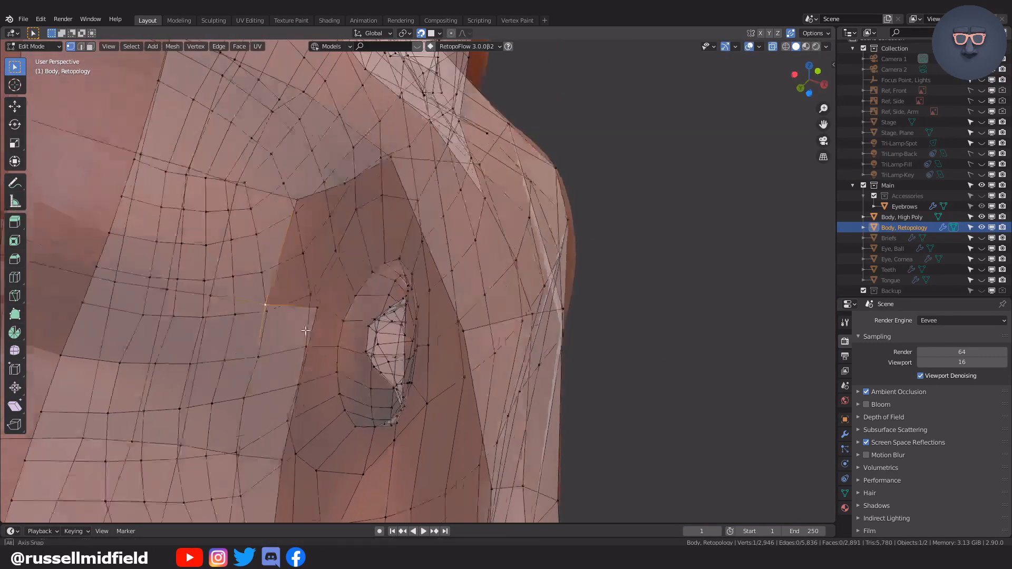
{"action": "left_click", "coordinate": [304, 191]}
{"action": "middle_click_drag", "start_coordinate": [304, 191], "coordinate": [374, 295]}
{"action": "key", "text": "f"}
{"action": "left_click", "coordinate": [397, 262]}
{"action": "middle_click_drag", "start_coordinate": [397, 262], "coordinate": [844, 29]}
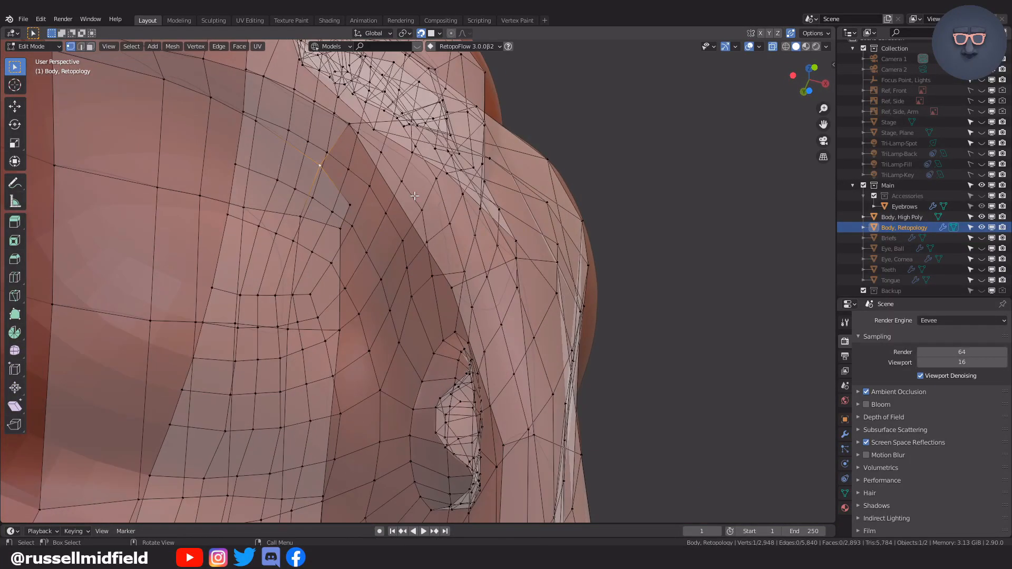
{"action": "left_click", "coordinate": [532, 251]}
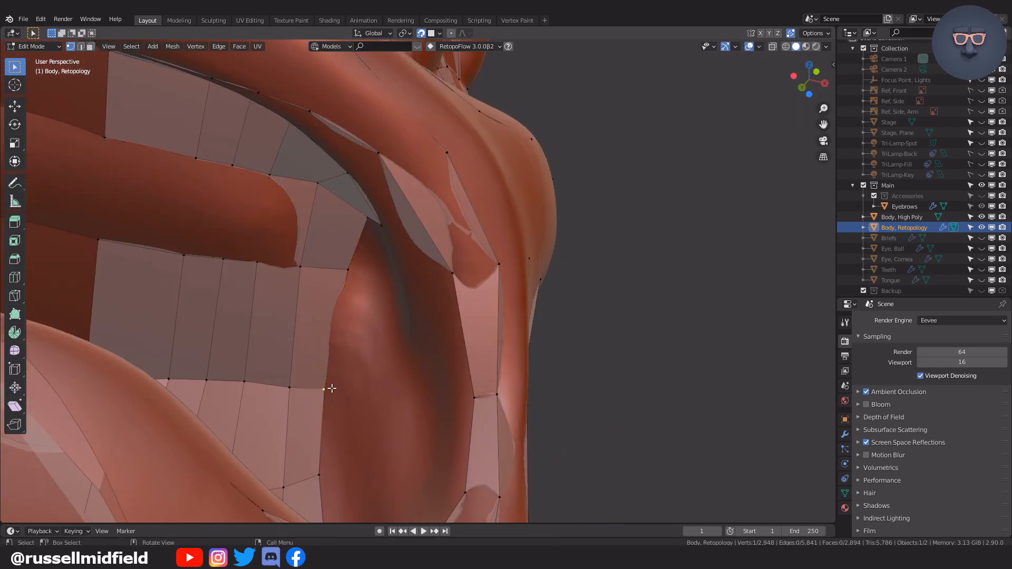
- Smooth the inner cheek grid's vertices and fill the next faces towards the mouth corner
{"action": "middle_click_drag", "start_coordinate": [332, 389], "coordinate": [375, 306]}
{"action": "key", "text": "g"}
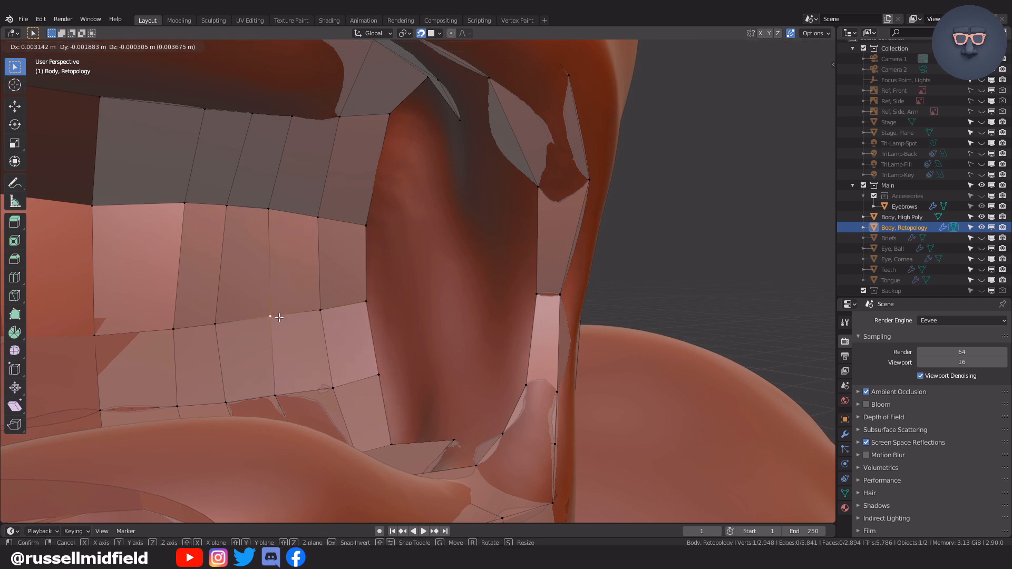
{"action": "middle_click_drag", "start_coordinate": [238, 327], "coordinate": [389, 347]}
{"action": "key", "text": "f"}
{"action": "key", "text": "f"}
{"action": "middle_click_drag", "start_coordinate": [280, 351], "coordinate": [338, 287]}
{"action": "key", "text": "f"}
{"action": "left_click", "coordinate": [273, 364]}
{"action": "key", "text": "f"}
{"action": "left_click", "coordinate": [280, 353]}
{"action": "key", "text": "f"}
{"action": "left_click", "coordinate": [248, 328]}
{"action": "left_click", "coordinate": [289, 336]}
- Move the open edge vertices on the inner cheek to follow the sculpt's surface
{"action": "middle_click_drag", "start_coordinate": [288, 336], "coordinate": [406, 222]}
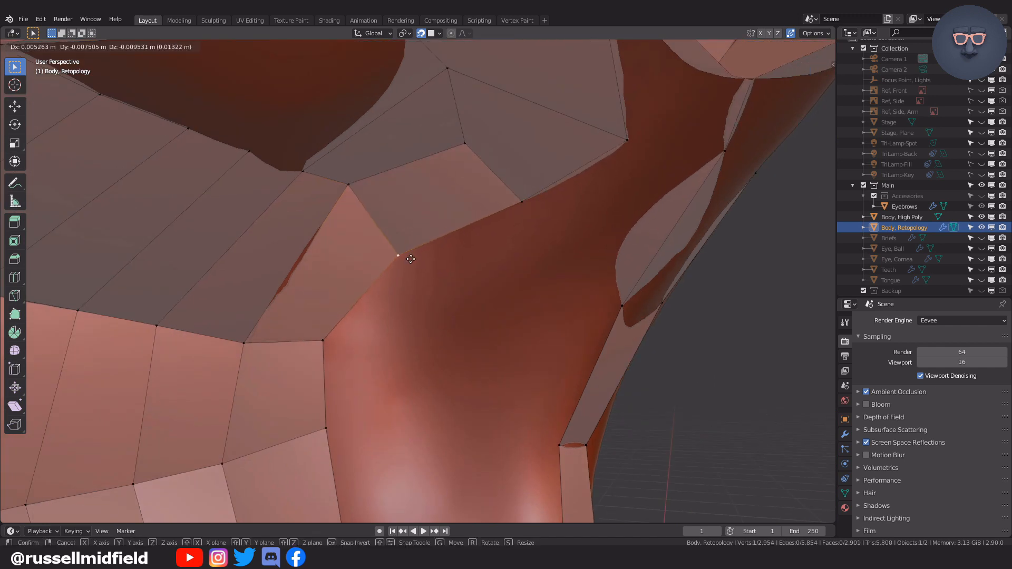
{"action": "middle_click_drag", "start_coordinate": [340, 400], "coordinate": [417, 306]}
{"action": "key", "text": "g"}
{"action": "middle_click_drag", "start_coordinate": [378, 422], "coordinate": [412, 156]}
- Bridge the upper part of the remaining inner cheek gap to the lip row with four-sided faces
{"action": "left_click", "coordinate": [351, 183]}
{"action": "middle_click_drag", "start_coordinate": [351, 183], "coordinate": [476, 199]}
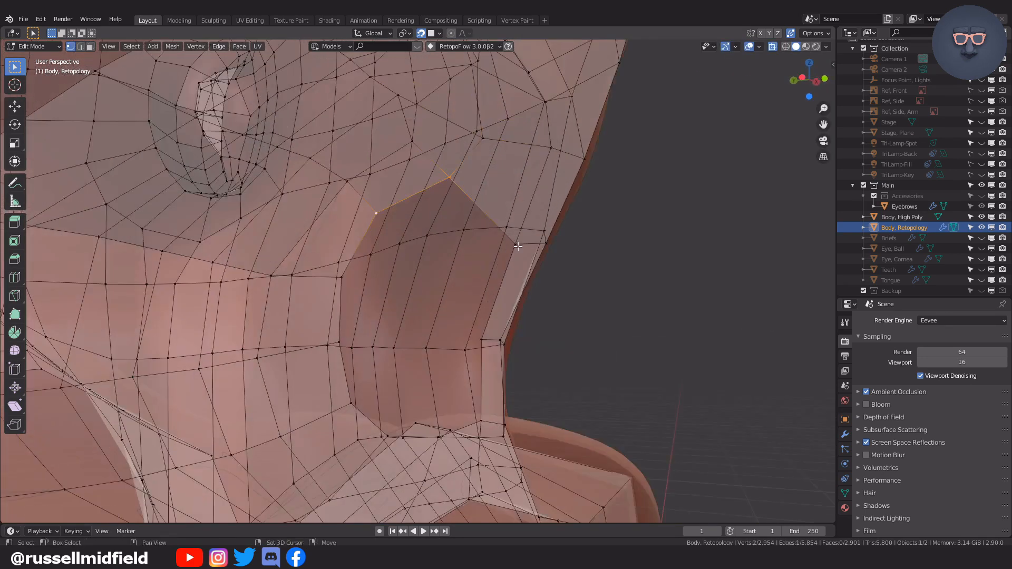
{"action": "middle_click_drag", "start_coordinate": [495, 341], "coordinate": [350, 290]}
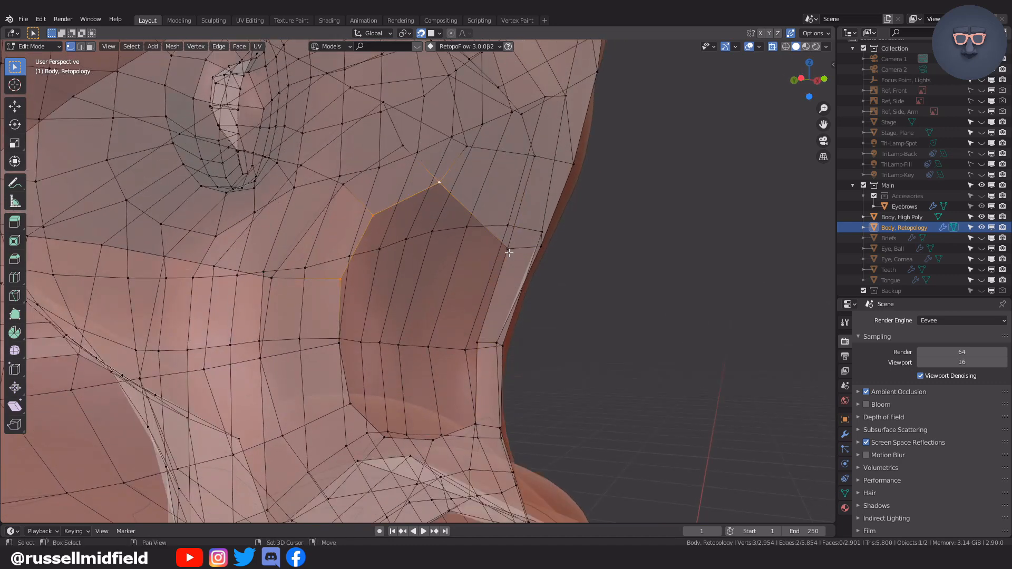
{"action": "left_click", "coordinate": [509, 251], "text": "shift"}
{"action": "key", "text": "f"}
{"action": "middle_click_drag", "start_coordinate": [509, 253], "coordinate": [373, 285]}
{"action": "left_click", "coordinate": [343, 274]}
{"action": "left_click", "coordinate": [497, 341], "text": "shift"}
{"action": "left_click", "coordinate": [522, 254], "text": "shift"}
{"action": "key", "text": "f"}
{"action": "middle_click_drag", "start_coordinate": [519, 301], "coordinate": [478, 329]}
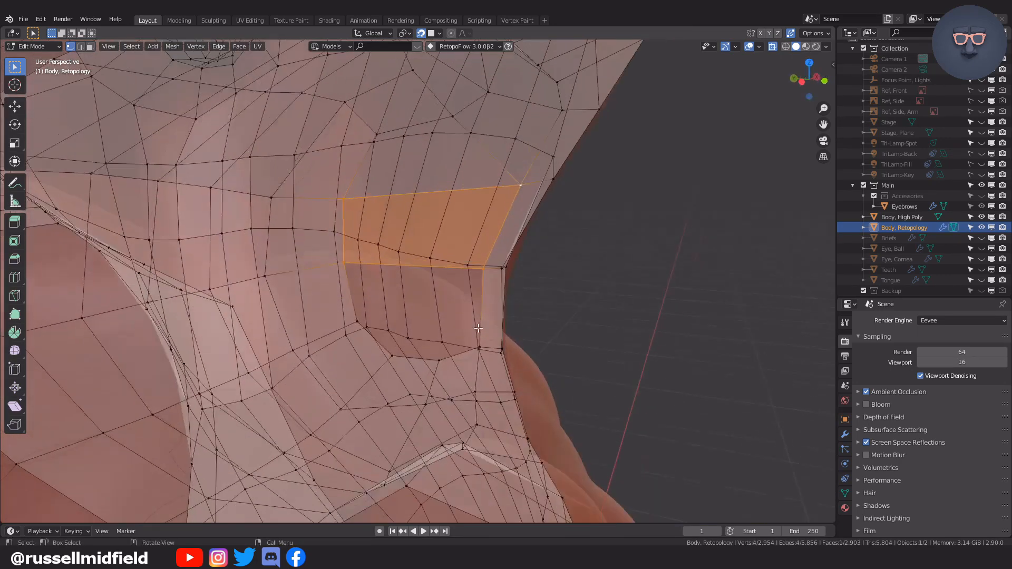
- Fill the lower part of the inner cheek gap with faces down to the existing mesh
{"action": "scroll", "coordinate": [478, 328], "scroll_direction": "up", "scroll_amount": 1}
{"action": "left_click", "coordinate": [346, 332]}
{"action": "left_click", "coordinate": [486, 357], "text": "shift"}
{"action": "left_click", "coordinate": [495, 270], "text": "shift"}
{"action": "key", "text": "f"}
{"action": "middle_click_drag", "start_coordinate": [509, 284], "coordinate": [533, 289]}
{"action": "left_click", "coordinate": [355, 342]}
{"action": "key", "text": "f"}
{"action": "middle_click_drag", "start_coordinate": [519, 358], "coordinate": [432, 337]}
- Inspect where the head meets the body and select the edge loop around the body's neck opening
{"action": "scroll", "coordinate": [432, 338], "scroll_direction": "down", "scroll_amount": 5}
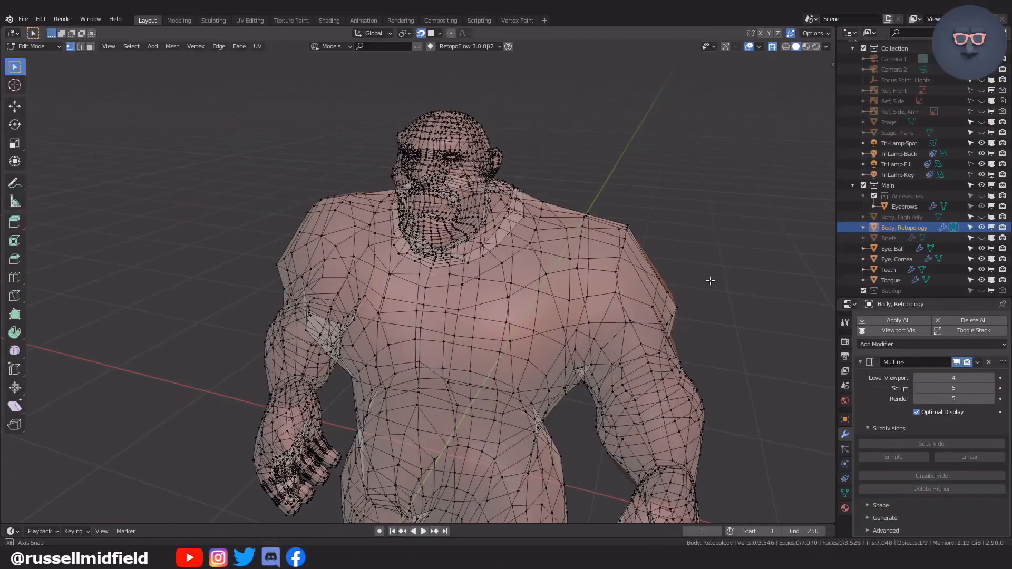
{"action": "scroll", "coordinate": [712, 277], "scroll_direction": "up", "scroll_amount": 3}
{"action": "middle_click_drag", "start_coordinate": [712, 278], "coordinate": [580, 211]}
{"action": "scroll", "coordinate": [565, 201], "scroll_direction": "up", "scroll_amount": 2}
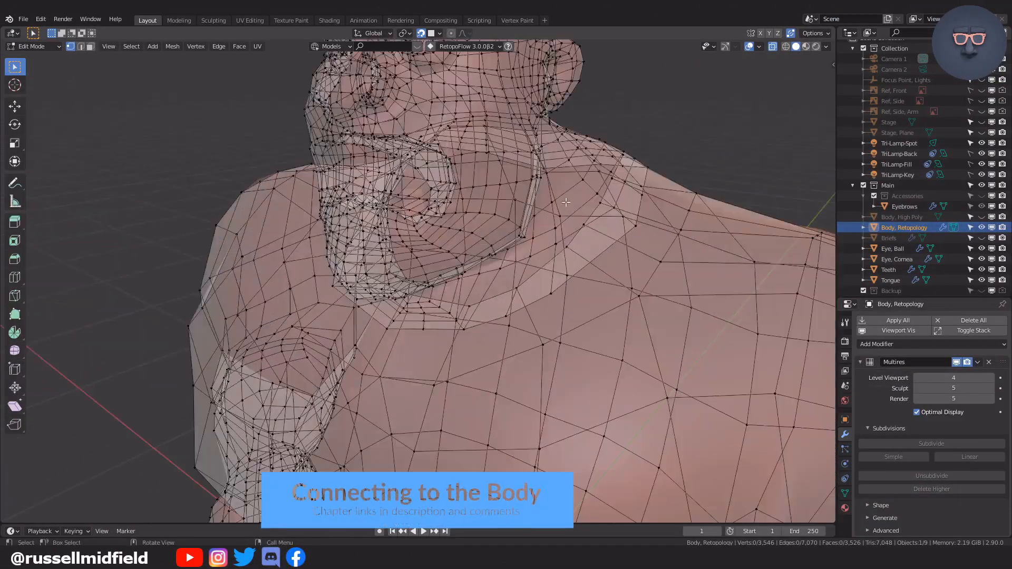
{"action": "left_click", "coordinate": [684, 191]}
{"action": "key", "text": "ctrl+l"}
{"action": "key", "text": "ctrl+z"}
{"action": "mouse_move", "coordinate": [587, 247]}
{"action": "middle_mouse_down"}
{"action": "mouse_move", "coordinate": [603, 254]}
{"action": "mouse_move", "coordinate": [552, 245]}
{"action": "mouse_move", "coordinate": [584, 243]}
{"action": "middle_mouse_up"}
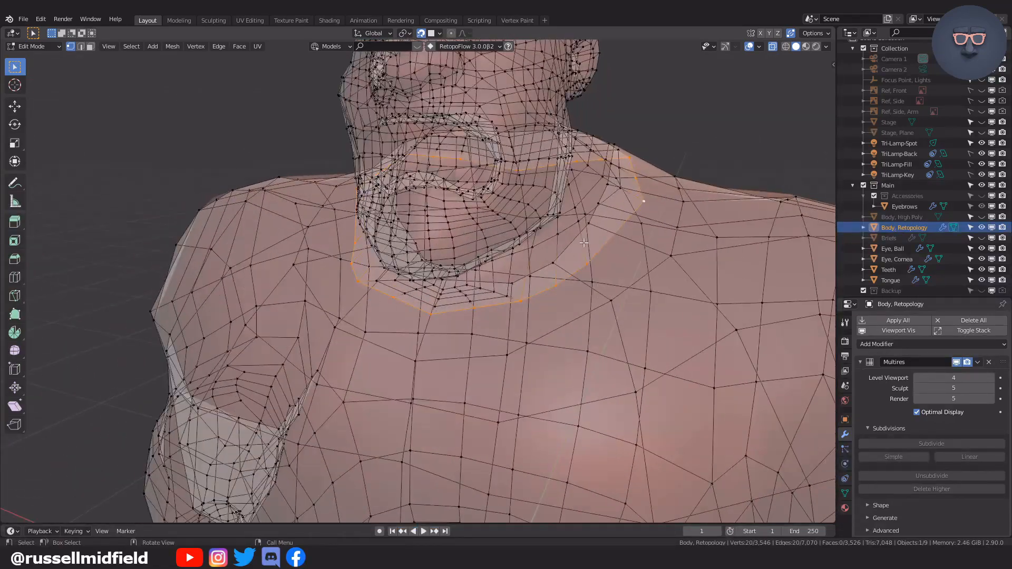
- Slide vertices along the front of the body's neck opening to adjust their spacing
{"action": "middle_click_drag", "start_coordinate": [621, 291], "coordinate": [579, 252]}
{"action": "scroll", "coordinate": [560, 258], "scroll_direction": "up", "scroll_amount": 1}
{"action": "left_click", "coordinate": [548, 238]}
{"action": "key", "text": "g"}
{"action": "key", "text": "g"}
{"action": "middle_click_drag", "start_coordinate": [689, 232], "coordinate": [573, 298]}
{"action": "key", "text": "alt+z"}
{"action": "middle_click_drag", "start_coordinate": [593, 361], "coordinate": [578, 287]}
{"action": "left_click", "coordinate": [508, 326]}
{"action": "key", "text": "g"}
{"action": "key", "text": "g"}
{"action": "left_click", "coordinate": [538, 308]}
- Delete the negative-X half of the full body mesh from the front view
{"action": "scroll", "coordinate": [578, 287], "scroll_direction": "down", "scroll_amount": 8}
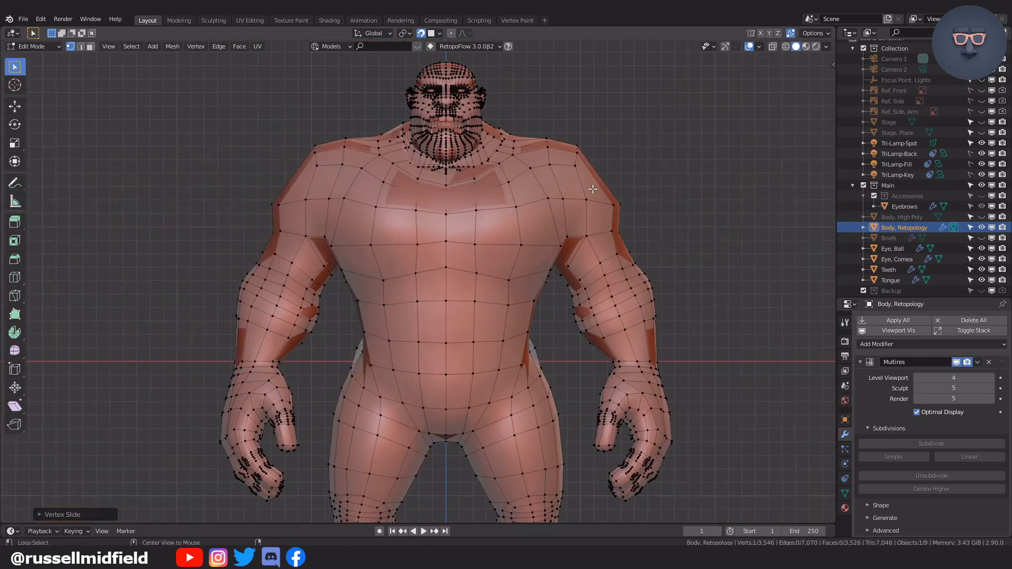
{"action": "key", "text": "alt+z"}
{"action": "left_click_drag", "start_coordinate": [293, 105], "coordinate": [459, 488]}
{"action": "left_click", "coordinate": [425, 292]}
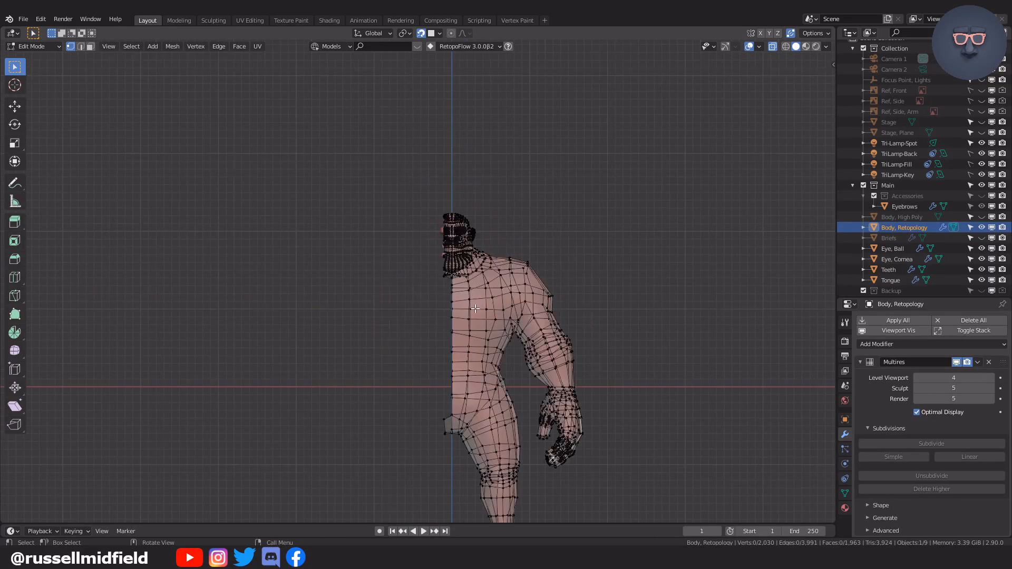
- Hide the eyes, teeth and tongue, and delete the leftover vertices around the body's centre line
{"action": "scroll", "coordinate": [535, 380], "scroll_direction": "up", "scroll_amount": 5}
{"action": "left_click_drag", "start_coordinate": [981, 249], "coordinate": [981, 280]}
{"action": "left_click_drag", "start_coordinate": [396, 141], "coordinate": [474, 435]}
{"action": "scroll", "coordinate": [497, 319], "scroll_direction": "up", "scroll_amount": 1}
{"action": "key", "text": "x"}
{"action": "left_click", "coordinate": [498, 314]}
- Add a Mirror modifier on the X axis to the retopologized body
{"action": "scroll", "coordinate": [498, 314], "scroll_direction": "up", "scroll_amount": 2}
{"action": "middle_click_drag", "start_coordinate": [498, 315], "coordinate": [498, 158], "text": "shift"}
{"action": "middle_click_drag", "start_coordinate": [498, 232], "coordinate": [443, 235]}
{"action": "left_click", "coordinate": [480, 244]}
{"action": "scroll", "coordinate": [913, 382], "scroll_direction": "down", "scroll_amount": 10}
{"action": "scroll", "coordinate": [913, 381], "scroll_direction": "up", "scroll_amount": 10}
{"action": "left_click", "coordinate": [906, 344]}
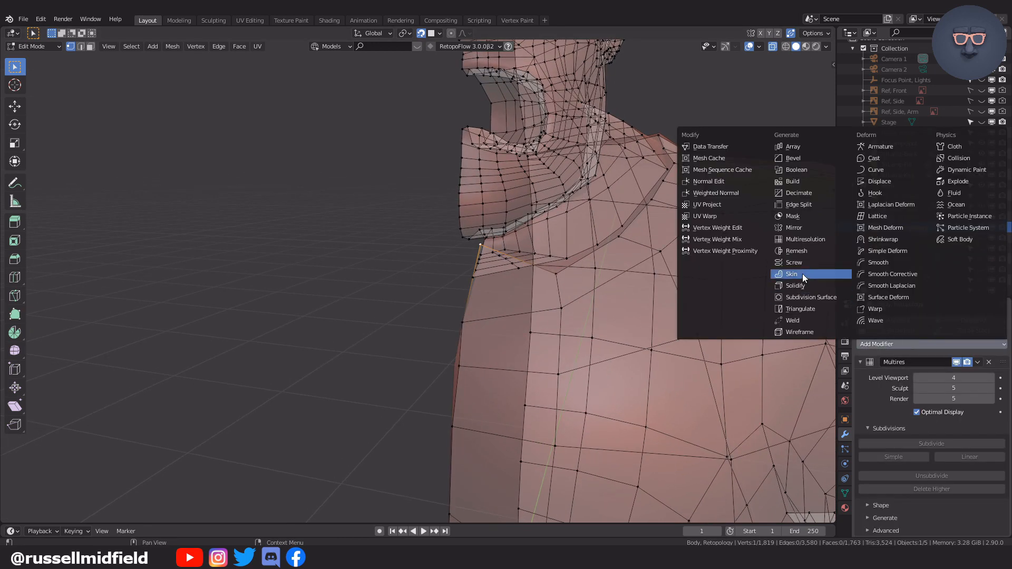
{"action": "left_click", "coordinate": [803, 272]}
{"action": "scroll", "coordinate": [903, 431], "scroll_direction": "down", "scroll_amount": 15}
- Slide the centre vertex at the front of the body's neck opening
{"action": "key", "text": "g"}
{"action": "key", "text": "g"}
{"action": "left_click", "coordinate": [594, 285]}
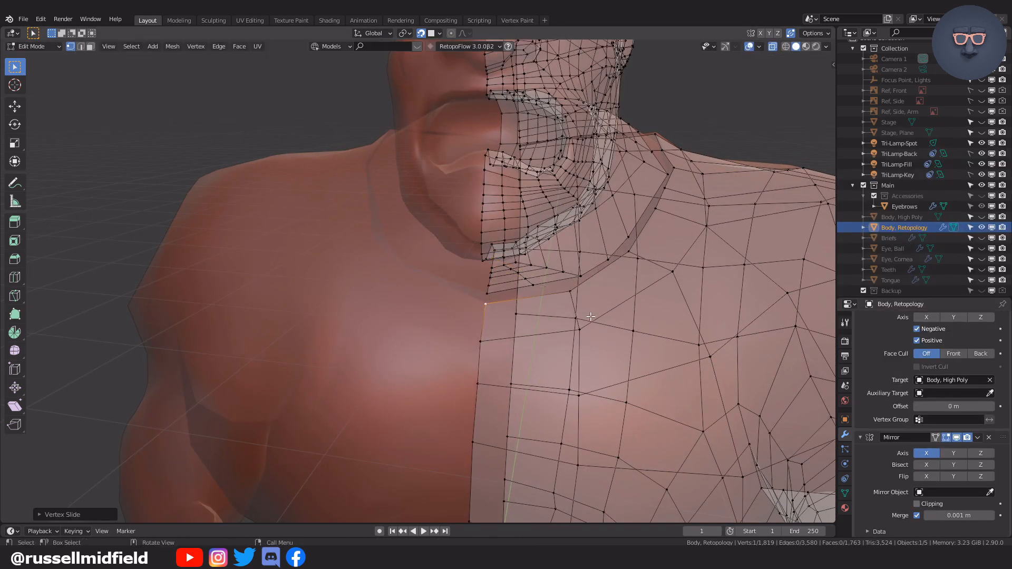
- Show the high-poly body and reposition the vertices beside the centre at the front of the body's neck opening
{"action": "scroll", "coordinate": [943, 373], "scroll_direction": "up", "scroll_amount": 15}
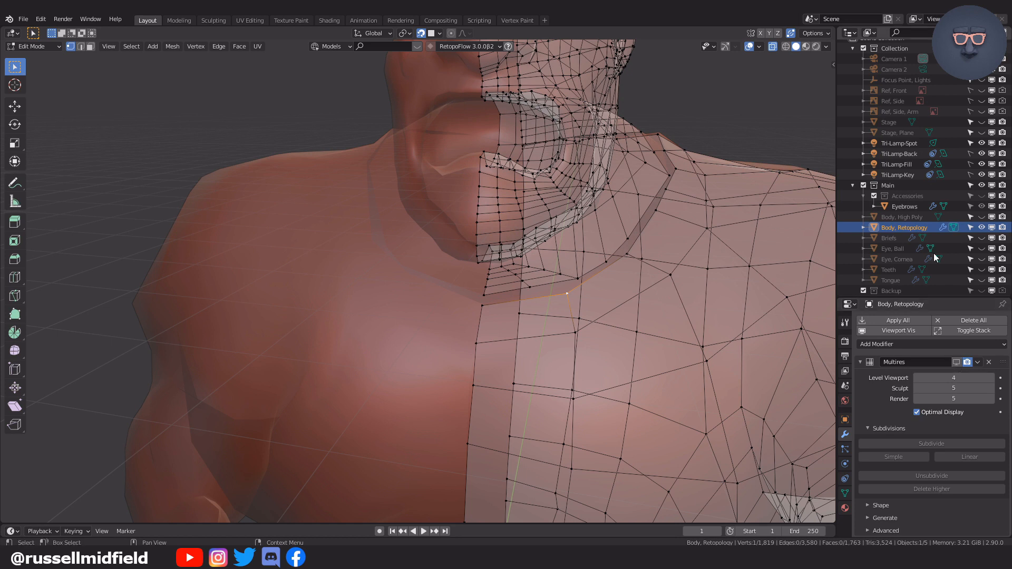
{"action": "left_click", "coordinate": [981, 218]}
{"action": "scroll", "coordinate": [608, 316], "scroll_direction": "up", "scroll_amount": 2}
{"action": "middle_click_drag", "start_coordinate": [637, 301], "coordinate": [608, 320]}
{"action": "key", "text": "g"}
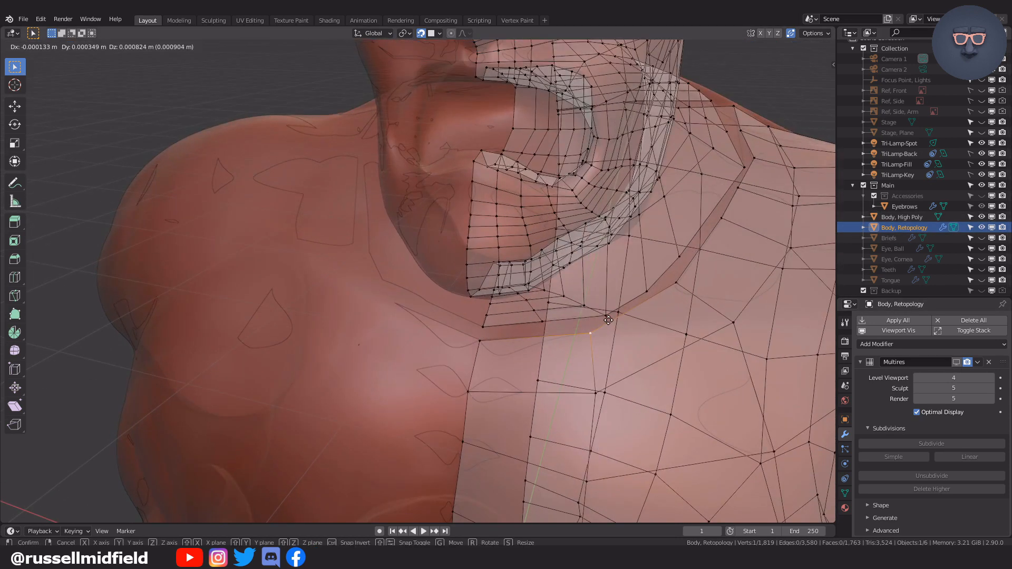
{"action": "left_click", "coordinate": [567, 323]}
{"action": "left_click", "coordinate": [633, 388]}
{"action": "key", "text": "g"}
{"action": "left_click", "coordinate": [635, 388]}
- Move the next vertices along the front of the body's neck opening closer to the head's lower border
{"action": "middle_click_drag", "start_coordinate": [638, 388], "coordinate": [684, 310]}
{"action": "key", "text": "g"}
{"action": "left_click", "coordinate": [687, 372]}
{"action": "left_click", "coordinate": [617, 341]}
{"action": "middle_click_drag", "start_coordinate": [617, 342], "coordinate": [637, 379], "text": "shift"}
{"action": "scroll", "coordinate": [637, 364], "scroll_direction": "up", "scroll_amount": 2}
{"action": "left_click", "coordinate": [641, 322]}
{"action": "middle_click_drag", "start_coordinate": [596, 232], "coordinate": [606, 316], "text": "shift"}
{"action": "left_click", "coordinate": [560, 283]}
- Adjust the neck-opening vertex above the collarbone and the neighbouring upper-chest vertex on the sculpt
{"action": "scroll", "coordinate": [606, 295], "scroll_direction": "down", "scroll_amount": 2}
{"action": "key", "text": "g"}
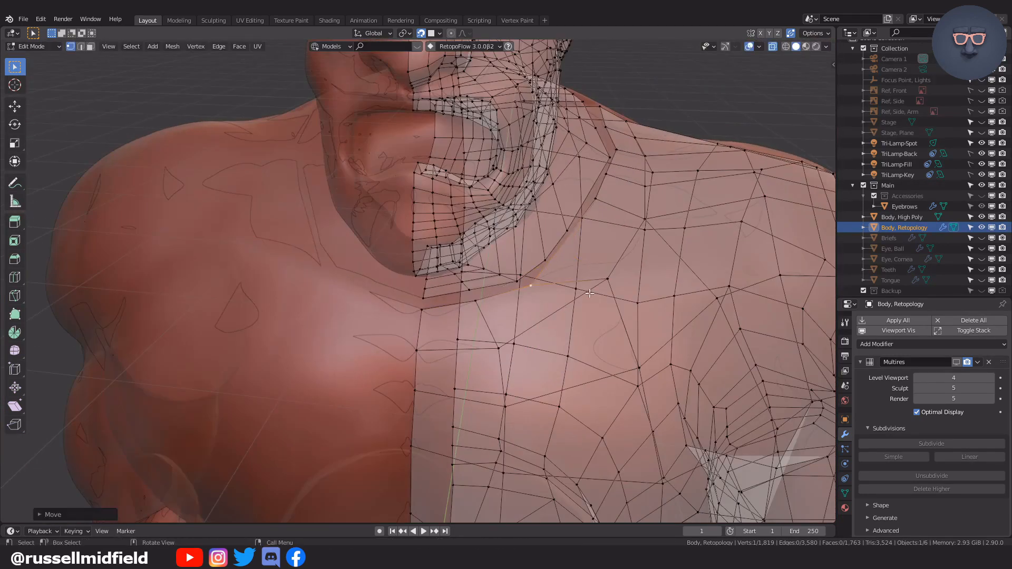
{"action": "left_click", "coordinate": [658, 321]}
{"action": "scroll", "coordinate": [658, 321], "scroll_direction": "down", "scroll_amount": 2}
{"action": "left_click", "coordinate": [577, 305]}
{"action": "key", "text": "g"}
{"action": "left_click", "coordinate": [577, 306]}
- Move the vertex on the front side of the neck opening towards the neck's lower border
{"action": "scroll", "coordinate": [578, 305], "scroll_direction": "up", "scroll_amount": 2}
{"action": "middle_click_drag", "start_coordinate": [607, 132], "coordinate": [597, 224]}
{"action": "scroll", "coordinate": [597, 223], "scroll_direction": "down", "scroll_amount": 4}
{"action": "scroll", "coordinate": [546, 267], "scroll_direction": "up", "scroll_amount": 2}
{"action": "key", "text": "g"}
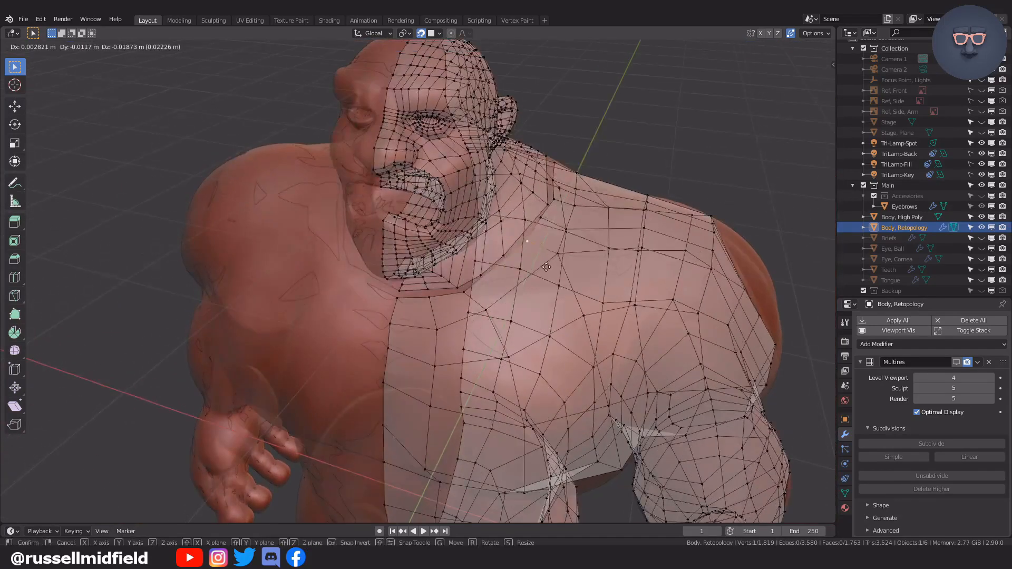
{"action": "middle_click_drag", "start_coordinate": [565, 256], "coordinate": [675, 296]}
{"action": "key", "text": "g"}
{"action": "key", "text": "g"}
{"action": "left_click", "coordinate": [676, 294]}
{"action": "scroll", "coordinate": [573, 289], "scroll_direction": "up", "scroll_amount": 3}
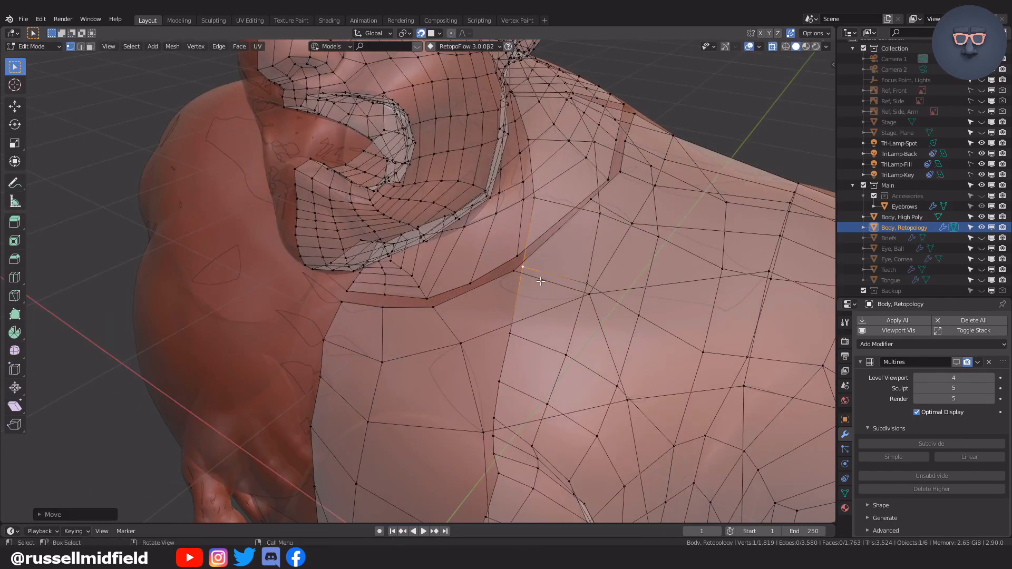
- Undo the last vertex move and reposition the border vertices where the front of the neck meets the shoulder
{"action": "mouse_move", "coordinate": [553, 275]}
{"action": "middle_mouse_down"}
{"action": "mouse_move", "coordinate": [495, 275]}
{"action": "mouse_move", "coordinate": [530, 238]}
{"action": "mouse_move", "coordinate": [549, 298]}
{"action": "mouse_move", "coordinate": [565, 276]}
{"action": "middle_mouse_up"}
{"action": "key", "text": "ctrl+z"}
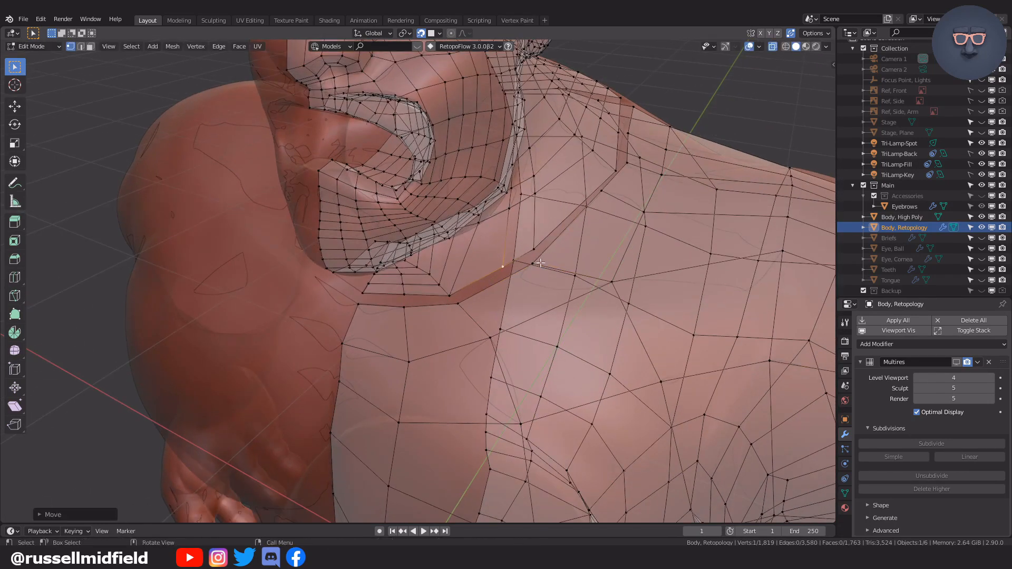
{"action": "key", "text": "g"}
{"action": "left_click", "coordinate": [537, 269]}
{"action": "left_click", "coordinate": [542, 305]}
{"action": "key", "text": "g"}
{"action": "middle_click_drag", "start_coordinate": [524, 232], "coordinate": [564, 236]}
{"action": "key", "text": "g"}
{"action": "left_click", "coordinate": [511, 207]}
- Move the vertices on top of the shoulder so the body's neck opening follows the neck's lower border
{"action": "middle_click_drag", "start_coordinate": [511, 206], "coordinate": [488, 289]}
{"action": "key", "text": "KP_Decimal"}
{"action": "scroll", "coordinate": [492, 343], "scroll_direction": "down", "scroll_amount": 7}
{"action": "key", "text": "g"}
{"action": "left_click", "coordinate": [502, 357]}
{"action": "left_click", "coordinate": [479, 227]}
{"action": "middle_click_drag", "start_coordinate": [479, 226], "coordinate": [615, 314]}
{"action": "left_click", "coordinate": [531, 263]}
{"action": "left_click", "coordinate": [512, 292]}
{"action": "left_click", "coordinate": [542, 310]}
{"action": "middle_click_drag", "start_coordinate": [542, 310], "coordinate": [488, 306]}
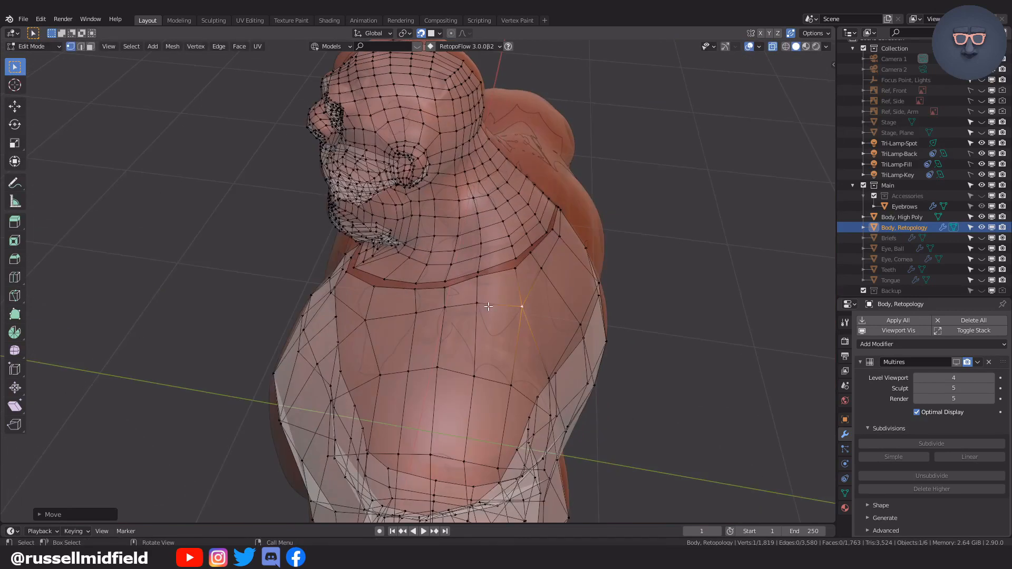
- Even out the border vertices on both sides of the gap above the shoulder, working towards the back
{"action": "scroll", "coordinate": [503, 296], "scroll_direction": "up", "scroll_amount": 2}
{"action": "key", "text": "g"}
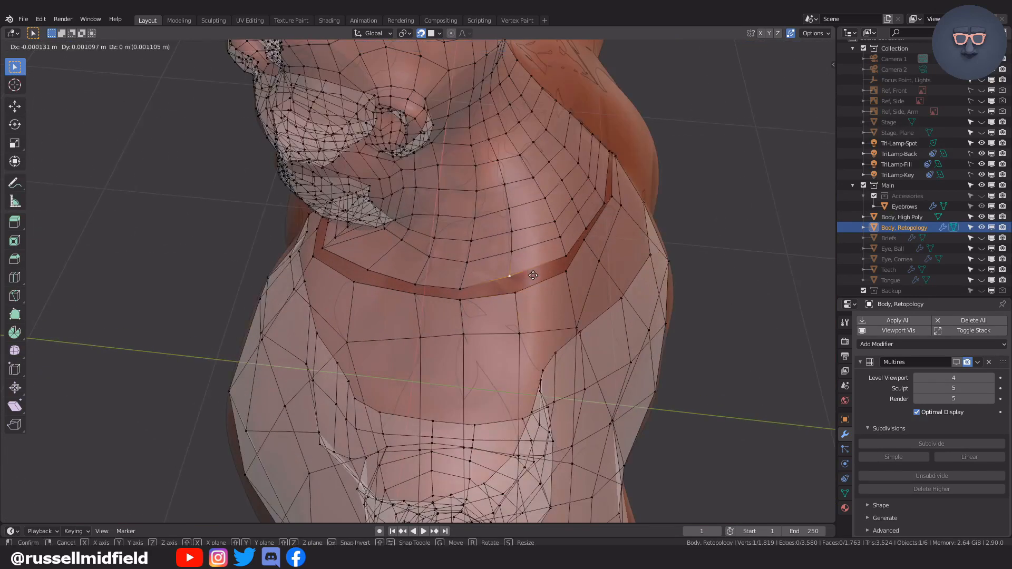
{"action": "left_click", "coordinate": [517, 252]}
{"action": "middle_click_drag", "start_coordinate": [517, 252], "coordinate": [622, 316]}
{"action": "left_click", "coordinate": [538, 316]}
{"action": "key", "text": "g"}
{"action": "left_click", "coordinate": [554, 348]}
{"action": "key", "text": "g"}
{"action": "left_click", "coordinate": [667, 341]}
- Adjust the centre vertex at the back of the body's neck opening and enable Clipping on the Mirror modifier
{"action": "middle_click_drag", "start_coordinate": [666, 341], "coordinate": [662, 306]}
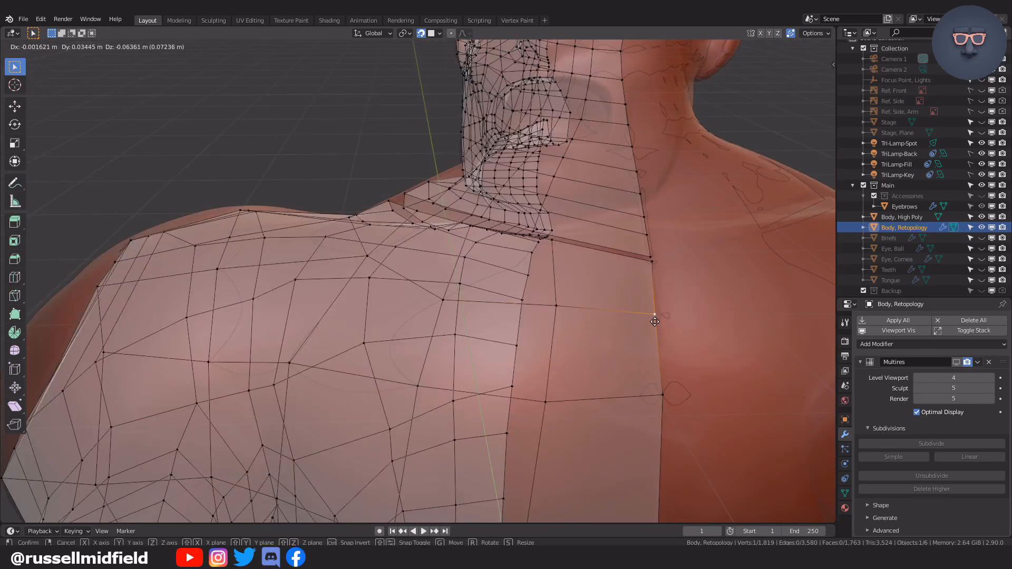
{"action": "left_click", "coordinate": [655, 322]}
{"action": "scroll", "coordinate": [907, 404], "scroll_direction": "down", "scroll_amount": 14}
{"action": "left_click", "coordinate": [916, 504]}
{"action": "middle_click_drag", "start_coordinate": [743, 369], "coordinate": [709, 380]}
{"action": "key", "text": "g"}
{"action": "middle_click_drag", "start_coordinate": [655, 293], "coordinate": [724, 268]}
- Reposition the vertices along the back of the body's neck opening to follow the neck's lower border
{"action": "middle_click_drag", "start_coordinate": [509, 233], "coordinate": [559, 432]}
{"action": "scroll", "coordinate": [558, 257], "scroll_direction": "up", "scroll_amount": 3}
{"action": "left_click", "coordinate": [520, 278]}
{"action": "key", "text": "g"}
{"action": "left_click", "coordinate": [523, 351]}
{"action": "left_click", "coordinate": [531, 255]}
{"action": "middle_click_drag", "start_coordinate": [523, 351], "coordinate": [615, 274]}
- Adjust the vertices just above the gap on the back of the neck
{"action": "key", "text": "g"}
{"action": "left_click", "coordinate": [501, 213]}
{"action": "key", "text": "g"}
{"action": "left_click", "coordinate": [503, 212]}
{"action": "middle_click_drag", "start_coordinate": [503, 212], "coordinate": [678, 255]}
{"action": "left_click", "coordinate": [573, 228]}
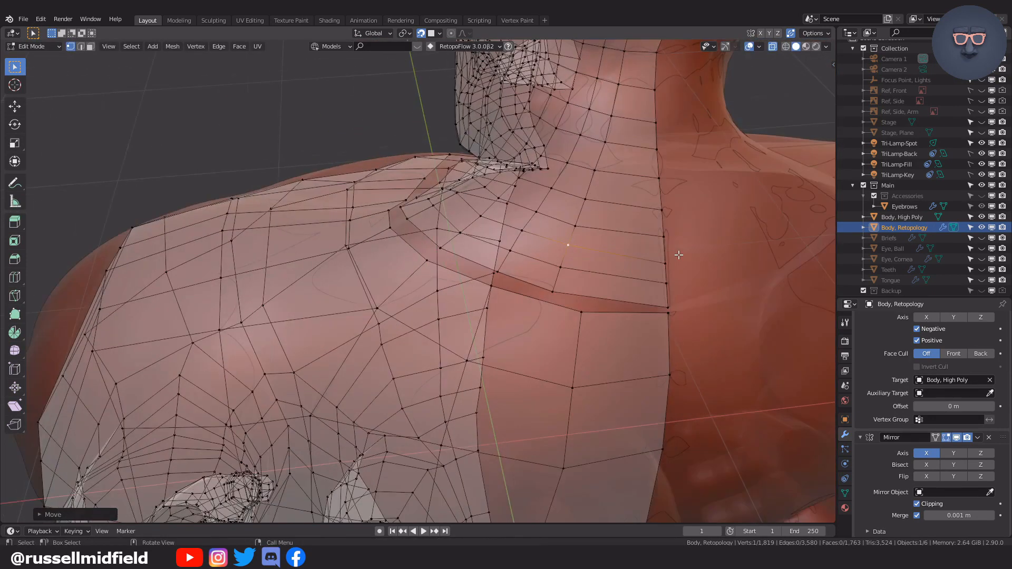
- Even out the vertices on the back of the neck with the Poly Build tool
{"action": "key", "text": "g"}
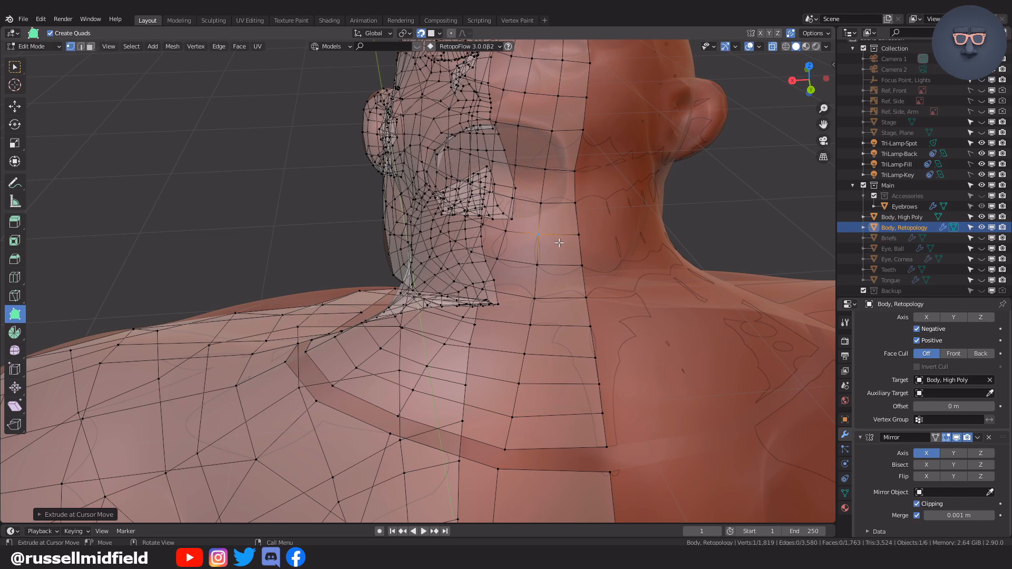
{"action": "middle_click_drag", "start_coordinate": [559, 243], "coordinate": [607, 267]}
{"action": "middle_click_drag", "start_coordinate": [488, 427], "coordinate": [530, 393]}
{"action": "left_click_drag", "start_coordinate": [530, 384], "coordinate": [541, 382]}
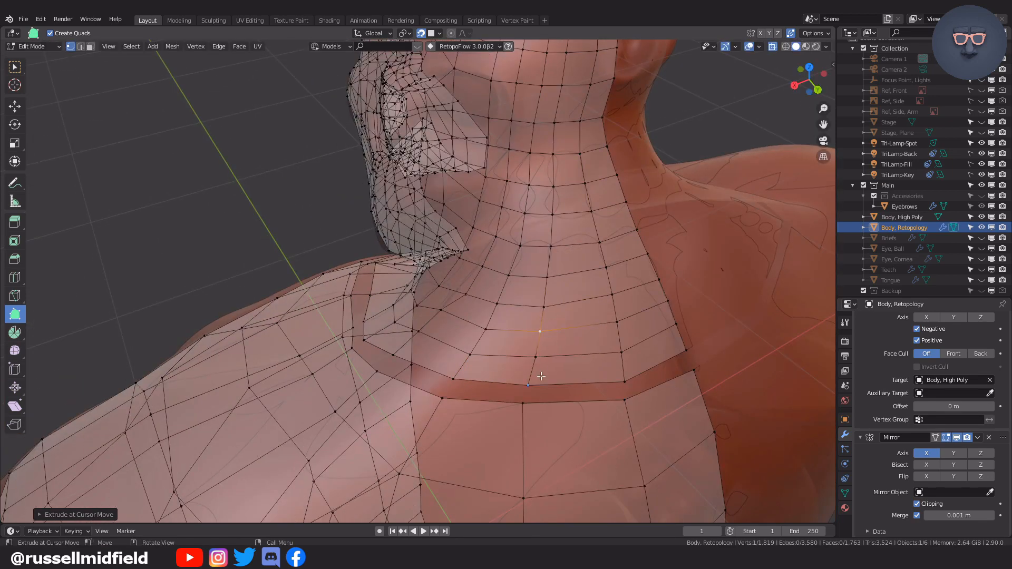
{"action": "middle_click_drag", "start_coordinate": [559, 274], "coordinate": [537, 318]}
- Fill the gap between neck and body at the back centre with a face and adjust its neighbouring vertex
{"action": "key", "text": "w"}
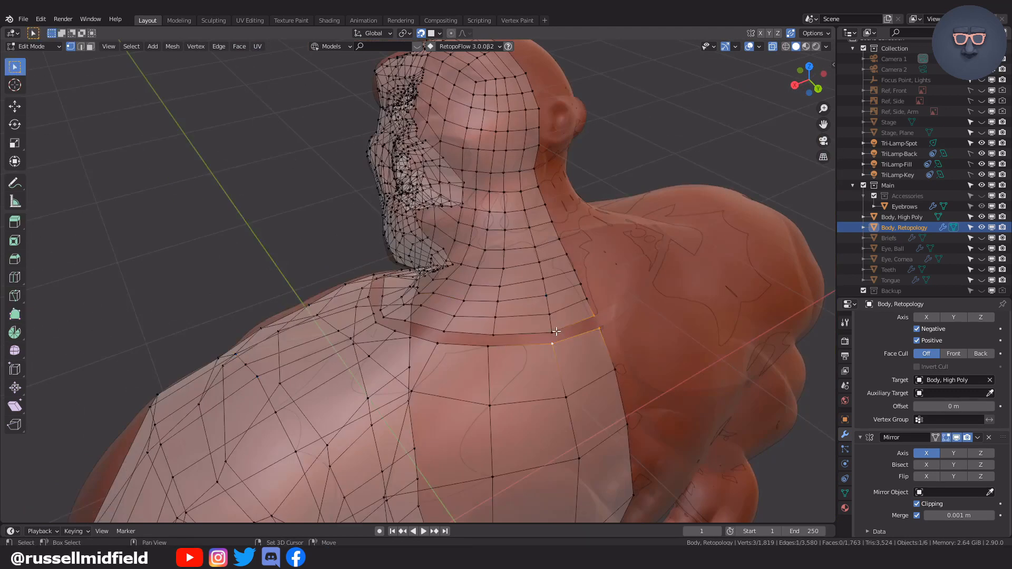
{"action": "left_click", "coordinate": [556, 331], "text": "shift"}
{"action": "key", "text": "f"}
{"action": "scroll", "coordinate": [571, 362], "scroll_direction": "down", "scroll_amount": 2}
{"action": "scroll", "coordinate": [571, 362], "scroll_direction": "up", "scroll_amount": 4}
{"action": "middle_click_drag", "start_coordinate": [571, 362], "coordinate": [589, 320]}
{"action": "left_click", "coordinate": [533, 328]}
{"action": "key", "text": "g"}
{"action": "left_click", "coordinate": [625, 330]}
- Fill the rest of the gap with faces from its open edge at the back around to the front
{"action": "key", "text": "2"}
{"action": "left_click", "coordinate": [542, 332]}
{"action": "key", "text": "f"}
{"action": "key", "text": "f"}
{"action": "key", "text": "f"}
{"action": "key", "text": "f"}
{"action": "key", "text": "f"}
{"action": "key", "text": "f"}
{"action": "key", "text": "f"}
{"action": "key", "text": "f"}
{"action": "key", "text": "f"}
{"action": "scroll", "coordinate": [512, 340], "scroll_direction": "down", "scroll_amount": 2}
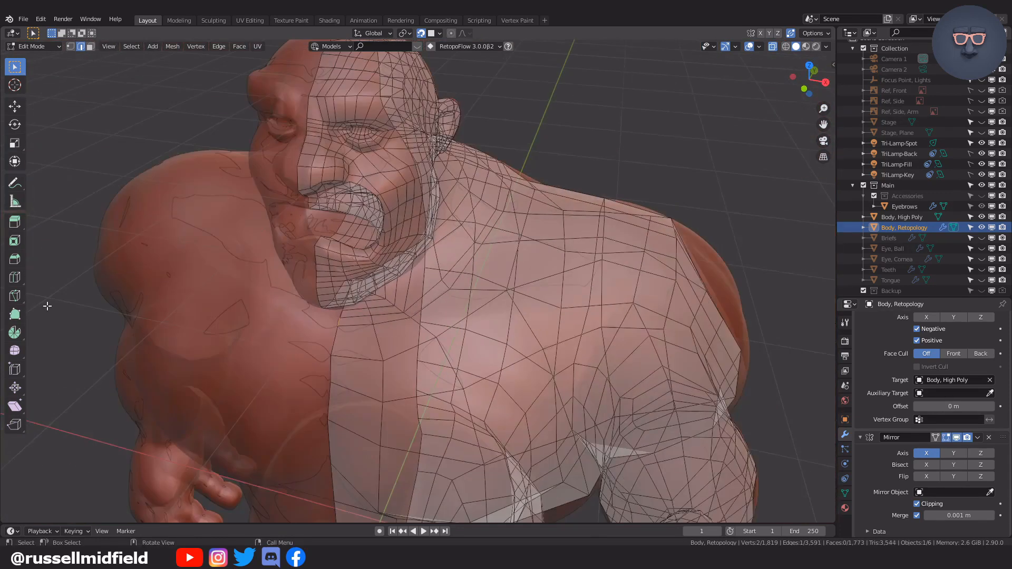
- Smooth out the vertices around the new seam at the front of the neck with the Poly Build tool
{"action": "left_click", "coordinate": [305, 311]}
{"action": "scroll", "coordinate": [340, 343], "scroll_direction": "up", "scroll_amount": 2}
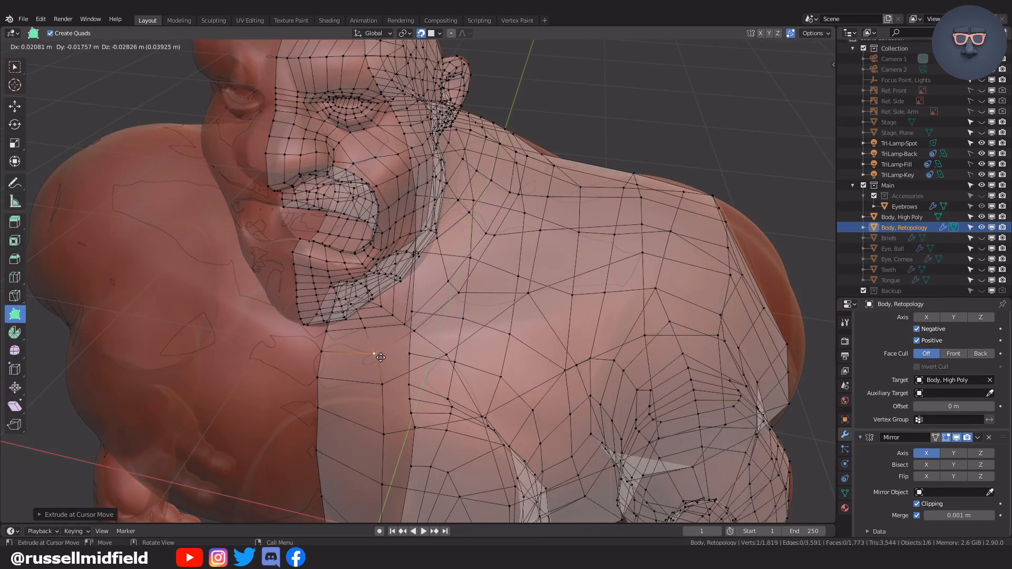
{"action": "middle_click_drag", "start_coordinate": [411, 326], "coordinate": [448, 311]}
{"action": "left_click_drag", "start_coordinate": [442, 272], "coordinate": [445, 269]}
{"action": "middle_click_drag", "start_coordinate": [445, 269], "coordinate": [417, 279]}
{"action": "left_click_drag", "start_coordinate": [427, 263], "coordinate": [434, 260]}
{"action": "middle_click_drag", "start_coordinate": [434, 260], "coordinate": [448, 276]}
{"action": "left_click_drag", "start_coordinate": [448, 276], "coordinate": [456, 285]}
- Refine the vertex spacing around the seam from the collarbone to the top of the shoulder
{"action": "middle_click_drag", "start_coordinate": [455, 284], "coordinate": [367, 307]}
{"action": "left_click_drag", "start_coordinate": [361, 311], "coordinate": [360, 314]}
{"action": "middle_click_drag", "start_coordinate": [369, 312], "coordinate": [474, 283]}
{"action": "left_click_drag", "start_coordinate": [474, 283], "coordinate": [473, 262]}
{"action": "middle_click_drag", "start_coordinate": [472, 263], "coordinate": [421, 211]}
{"action": "left_click_drag", "start_coordinate": [418, 210], "coordinate": [413, 211]}
{"action": "middle_click_drag", "start_coordinate": [413, 211], "coordinate": [478, 300]}
{"action": "left_click_drag", "start_coordinate": [478, 300], "coordinate": [477, 309]}
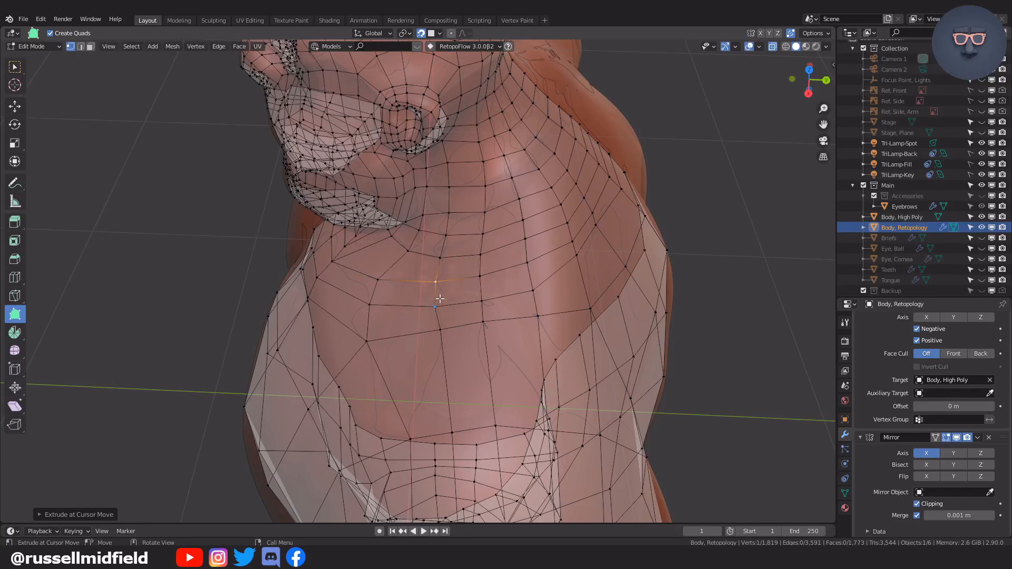
- Adjust the seam vertices above the shoulder and space out those on the centre line of the upper back
{"action": "left_click_drag", "start_coordinate": [450, 257], "coordinate": [449, 258]}
{"action": "middle_click_drag", "start_coordinate": [449, 259], "coordinate": [556, 311]}
{"action": "left_click_drag", "start_coordinate": [556, 311], "coordinate": [562, 319]}
{"action": "middle_click_drag", "start_coordinate": [563, 318], "coordinate": [553, 310]}
{"action": "left_click_drag", "start_coordinate": [554, 310], "coordinate": [560, 320]}
{"action": "middle_click_drag", "start_coordinate": [559, 320], "coordinate": [556, 310]}
{"action": "left_click_drag", "start_coordinate": [557, 310], "coordinate": [563, 315]}
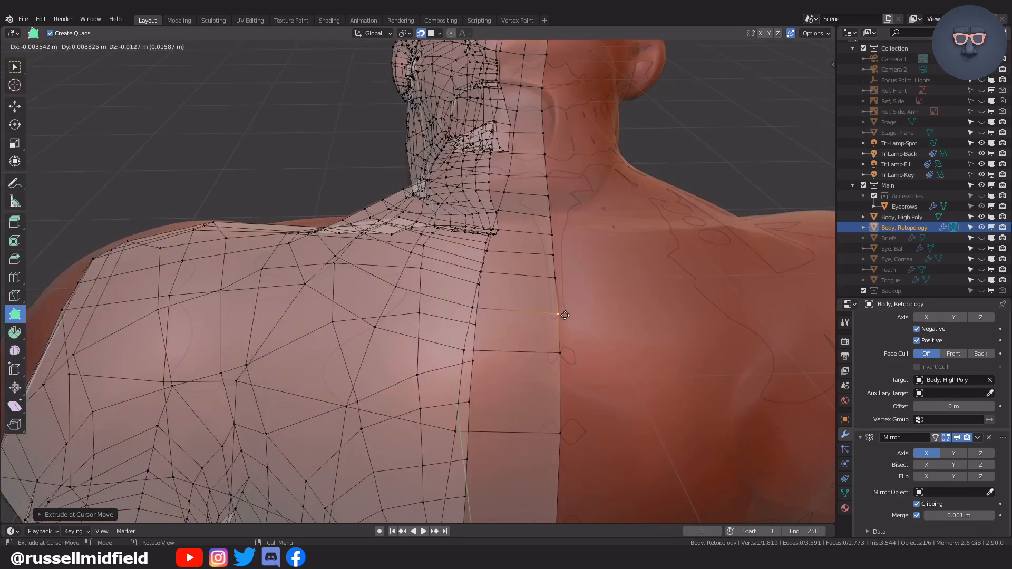
- Reposition the upper-back vertices below the neck seam for more even quads
{"action": "middle_click_drag", "start_coordinate": [563, 314], "coordinate": [553, 358]}
{"action": "left_click_drag", "start_coordinate": [554, 359], "coordinate": [551, 365]}
{"action": "middle_click_drag", "start_coordinate": [552, 364], "coordinate": [505, 333]}
{"action": "left_click_drag", "start_coordinate": [505, 333], "coordinate": [500, 339]}
{"action": "middle_click_drag", "start_coordinate": [500, 339], "coordinate": [533, 340]}
{"action": "left_click_drag", "start_coordinate": [532, 340], "coordinate": [542, 343]}
{"action": "middle_click_drag", "start_coordinate": [542, 343], "coordinate": [515, 339]}
- Pull the centre-line vertices of the chest and abdomen onto the mirror plane
{"action": "scroll", "coordinate": [510, 339], "scroll_direction": "down", "scroll_amount": 3}
{"action": "scroll", "coordinate": [515, 316], "scroll_direction": "up", "scroll_amount": 3}
{"action": "left_click_drag", "start_coordinate": [516, 306], "coordinate": [518, 305]}
{"action": "middle_click_drag", "start_coordinate": [519, 286], "coordinate": [416, 266]}
{"action": "left_click_drag", "start_coordinate": [416, 267], "coordinate": [414, 265]}
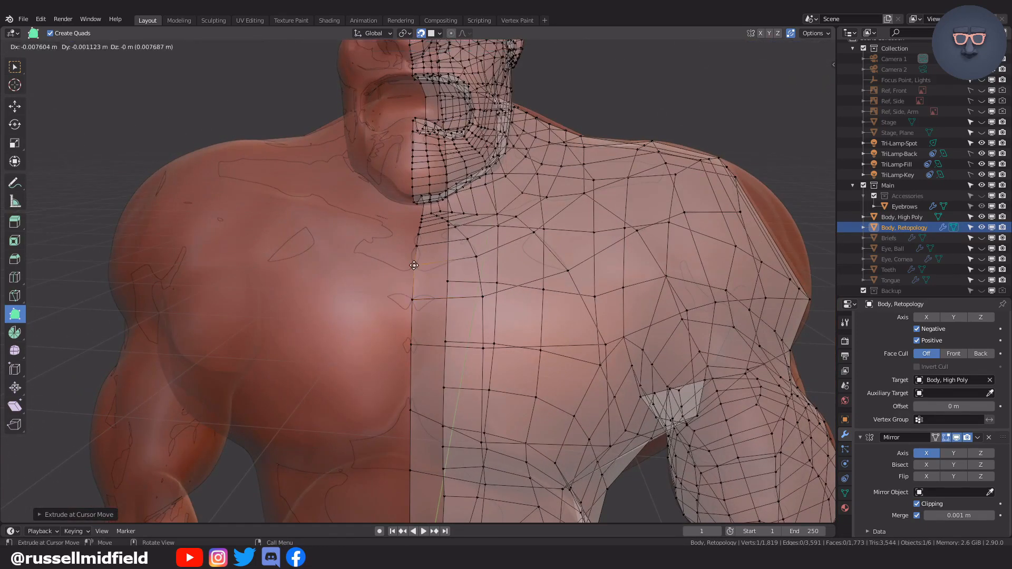
{"action": "left_click_drag", "start_coordinate": [410, 348], "coordinate": [411, 347]}
{"action": "left_click_drag", "start_coordinate": [411, 409], "coordinate": [412, 409]}
{"action": "middle_click_drag", "start_coordinate": [438, 364], "coordinate": [428, 197], "text": "shift"}
{"action": "left_click_drag", "start_coordinate": [404, 280], "coordinate": [400, 280]}
{"action": "left_click_drag", "start_coordinate": [405, 367], "coordinate": [401, 368]}
{"action": "scroll", "coordinate": [453, 253], "scroll_direction": "down", "scroll_amount": 3}
{"action": "middle_click_drag", "start_coordinate": [468, 217], "coordinate": [468, 316], "text": "shift"}
{"action": "scroll", "coordinate": [468, 295], "scroll_direction": "up", "scroll_amount": 3}
{"action": "scroll", "coordinate": [464, 274], "scroll_direction": "down", "scroll_amount": 5}
- Return to Object Mode, hide the high-poly body and turn on the Multires modifier's viewport display
{"action": "key", "text": "Tab"}
{"action": "left_click", "coordinate": [461, 217]}
{"action": "left_click", "coordinate": [477, 202]}
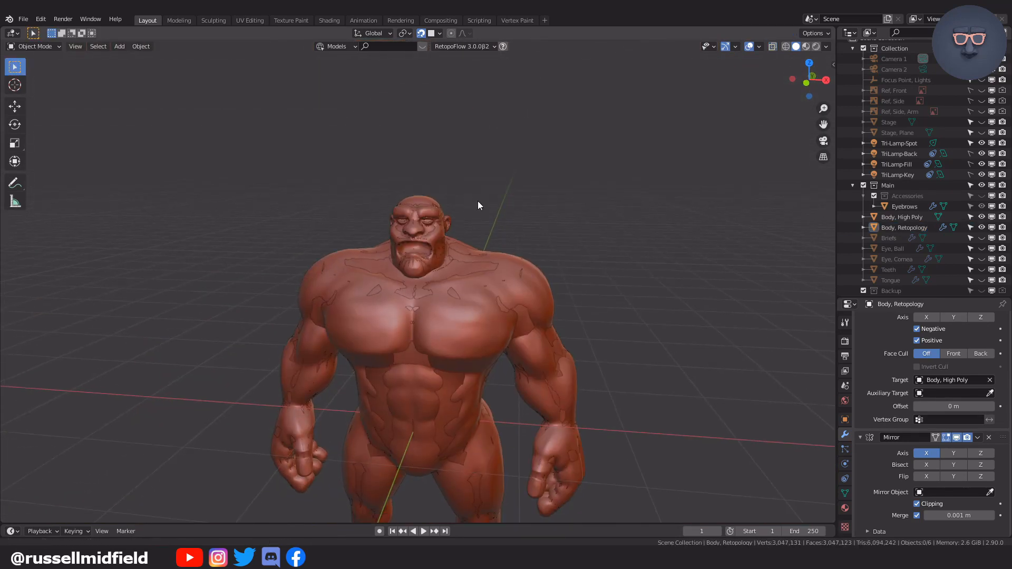
{"action": "left_click", "coordinate": [981, 217]}
{"action": "middle_click_drag", "start_coordinate": [643, 295], "coordinate": [619, 278]}
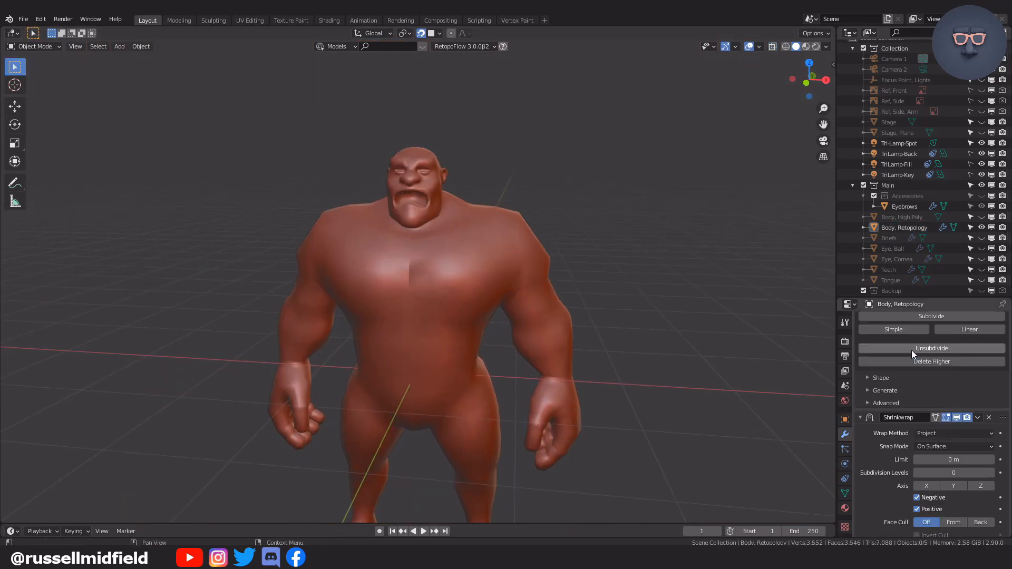
{"action": "left_click", "coordinate": [912, 350]}
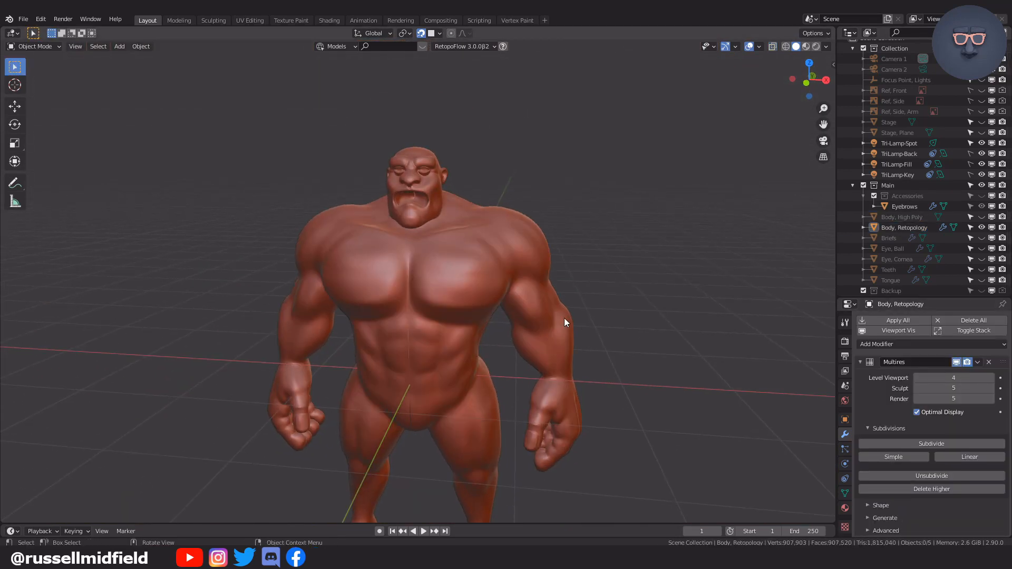
- Apply the Mirror modifier on the Body, Retopology object and inspect the head and neck up close
{"action": "scroll", "coordinate": [928, 452], "scroll_direction": "down", "scroll_amount": 10}
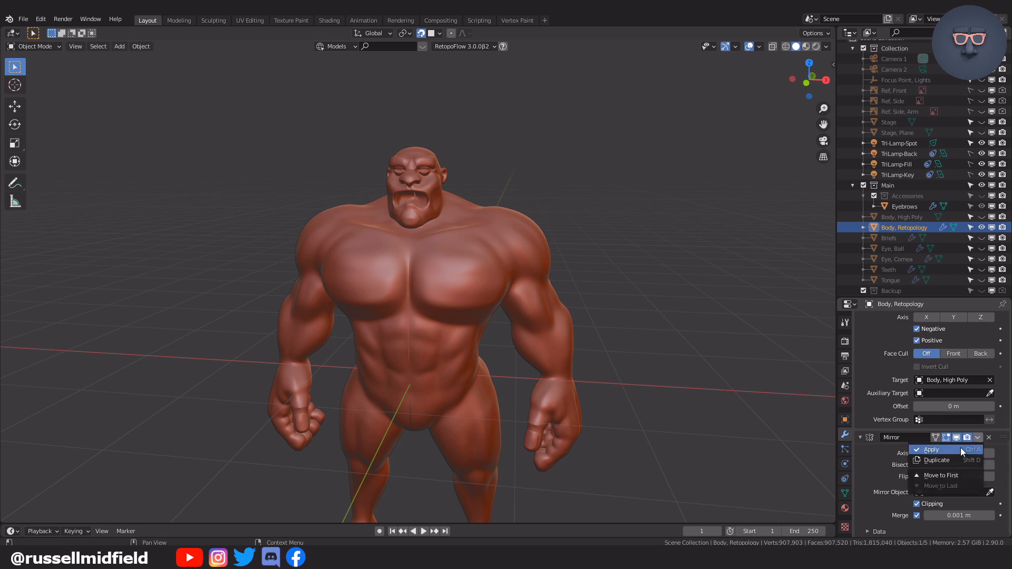
{"action": "left_click", "coordinate": [960, 450]}
{"action": "middle_click_drag", "start_coordinate": [649, 362], "coordinate": [548, 390]}
{"action": "scroll", "coordinate": [575, 326], "scroll_direction": "up", "scroll_amount": 6}
{"action": "middle_click_drag", "start_coordinate": [548, 390], "coordinate": [528, 374]}
{"action": "scroll", "coordinate": [532, 377], "scroll_direction": "up", "scroll_amount": 5}
{"action": "middle_click_drag", "start_coordinate": [543, 380], "coordinate": [539, 441], "text": "shift"}
{"action": "scroll", "coordinate": [543, 401], "scroll_direction": "down", "scroll_amount": 12}
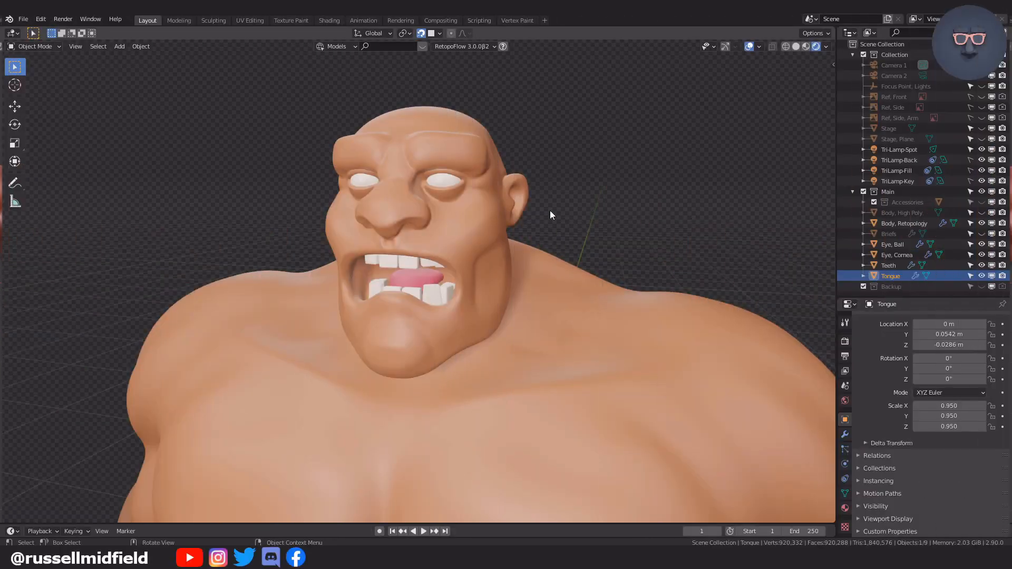
- Select the retopologized body and enter Edit Mode to examine the topology of its face, neck and shoulders
{"action": "mouse_move", "coordinate": [540, 238]}
{"action": "middle_mouse_down"}
{"action": "mouse_move", "coordinate": [602, 233]}
{"action": "mouse_move", "coordinate": [531, 235]}
{"action": "middle_mouse_up"}
{"action": "left_click", "coordinate": [494, 238]}
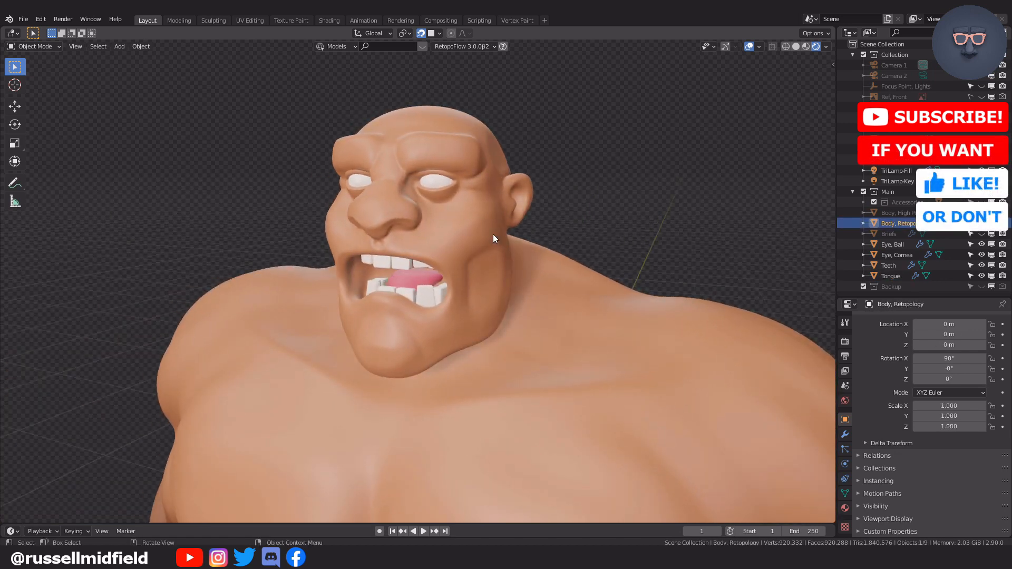
{"action": "key", "text": "Tab"}
{"action": "left_click", "coordinate": [425, 242]}
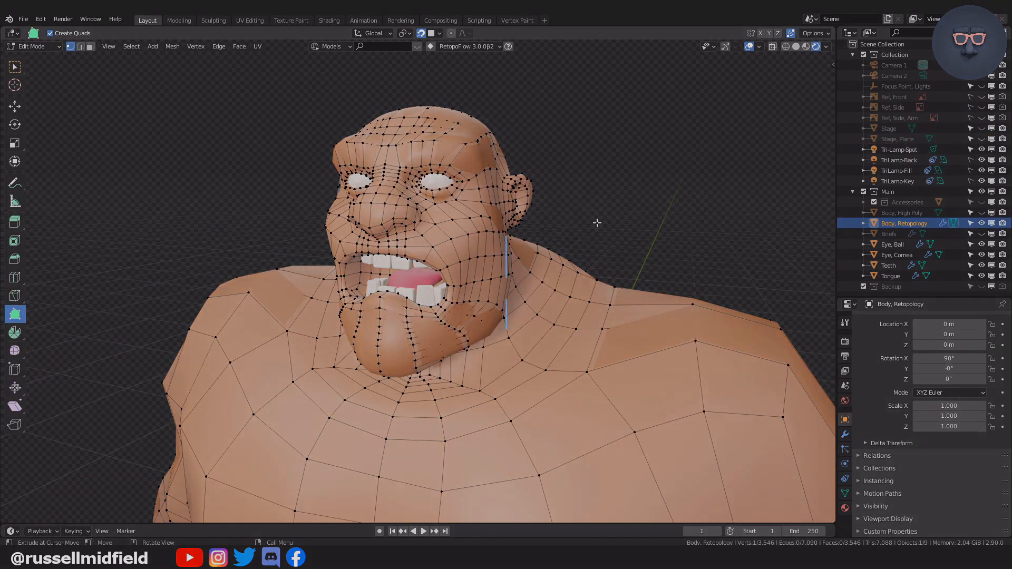
{"action": "mouse_move", "coordinate": [597, 223]}
{"action": "middle_mouse_down"}
{"action": "mouse_move", "coordinate": [680, 225]}
{"action": "mouse_move", "coordinate": [604, 225]}
{"action": "middle_mouse_up"}
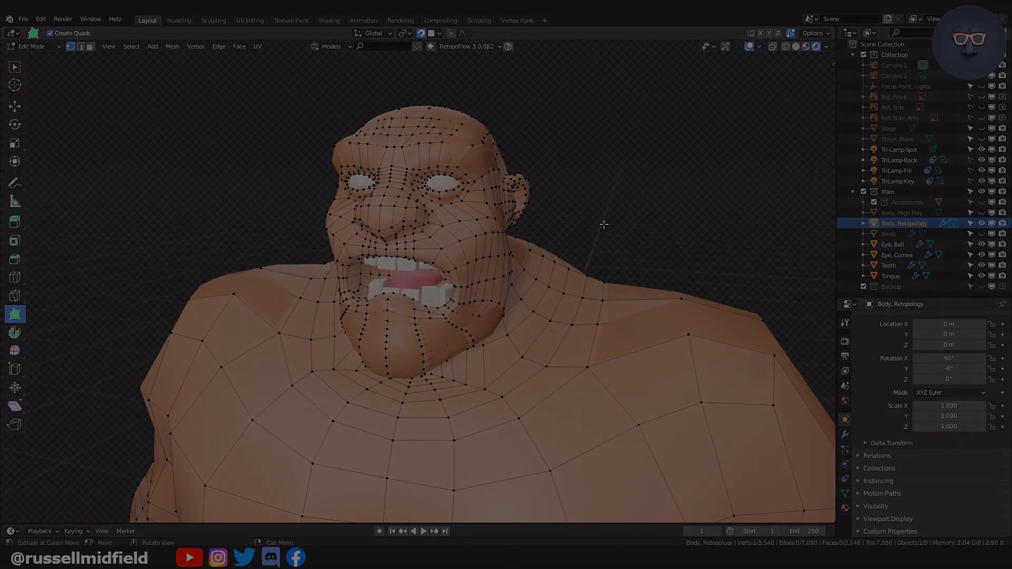
- Return the body to Object Mode and bring up its modifier settings
{"action": "key", "text": "ctrl+Tab"}
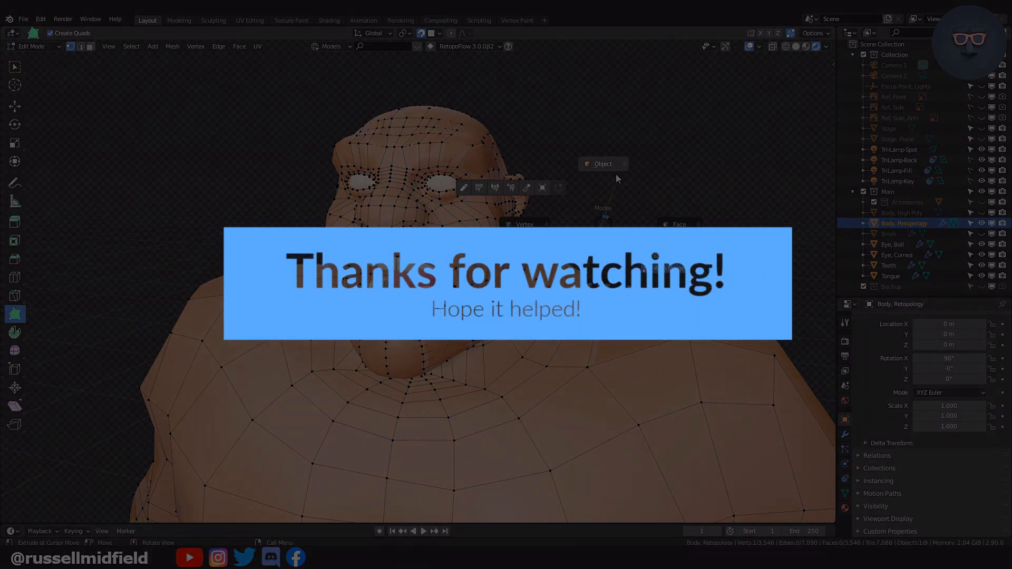
{"action": "left_click", "coordinate": [617, 176]}
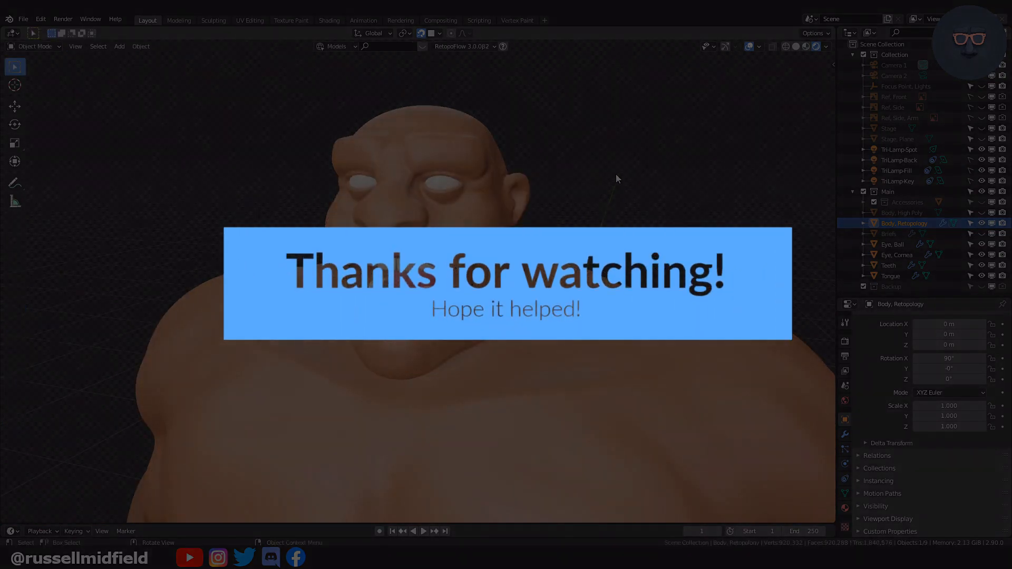
{"action": "left_click", "coordinate": [845, 434]}
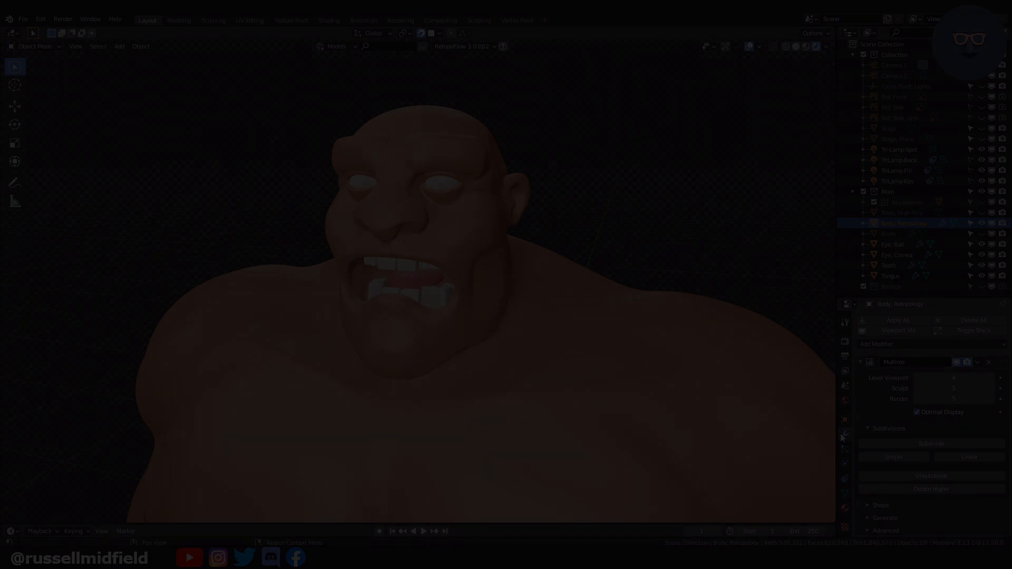